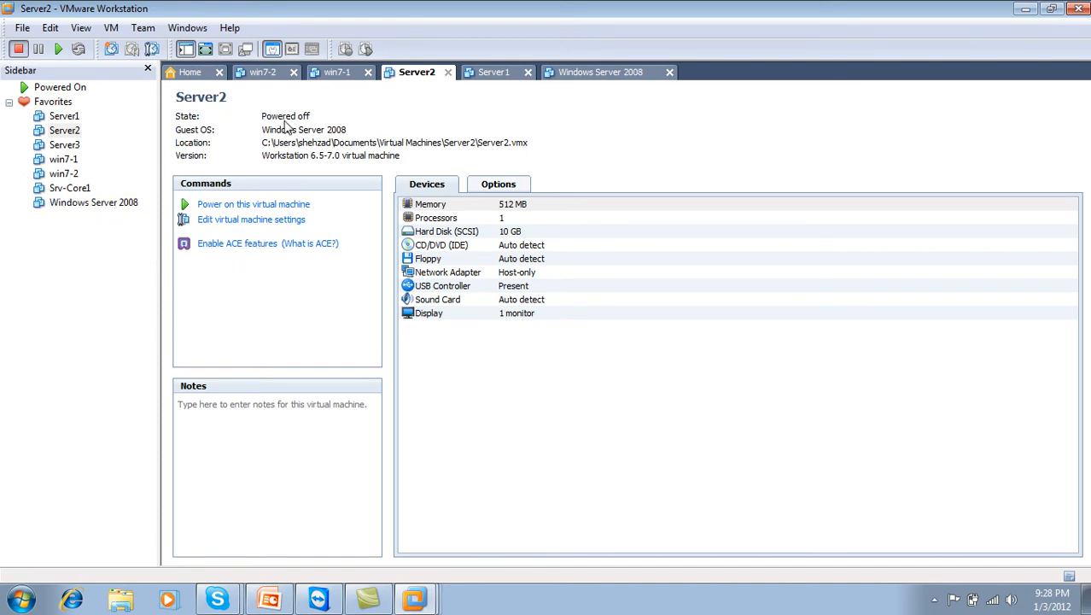
Power on the Server1 virtual machine from its tab
left_click(497, 76)
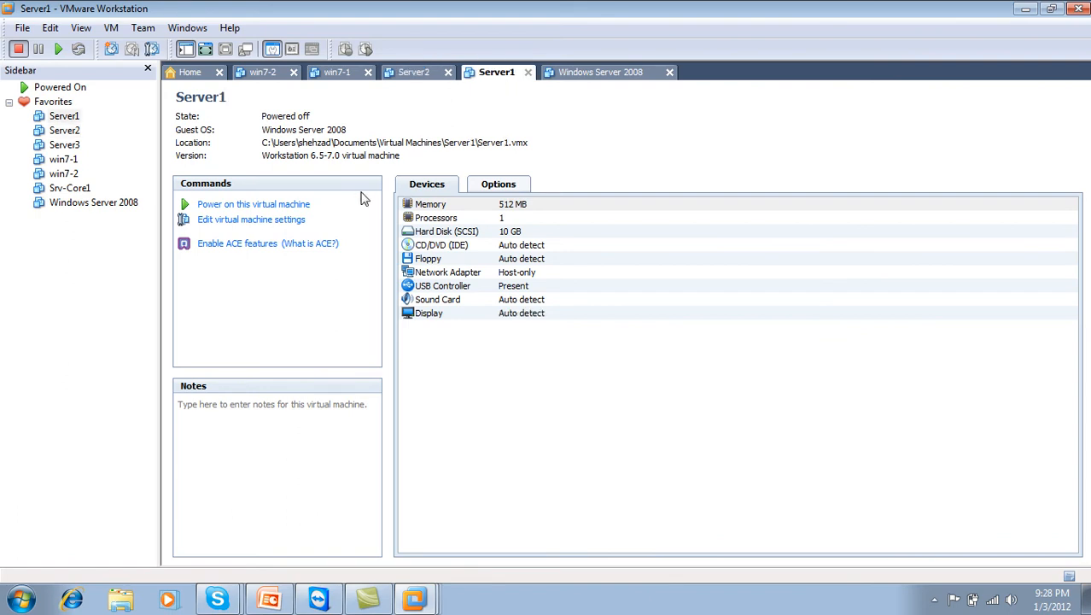
left_click(299, 207)
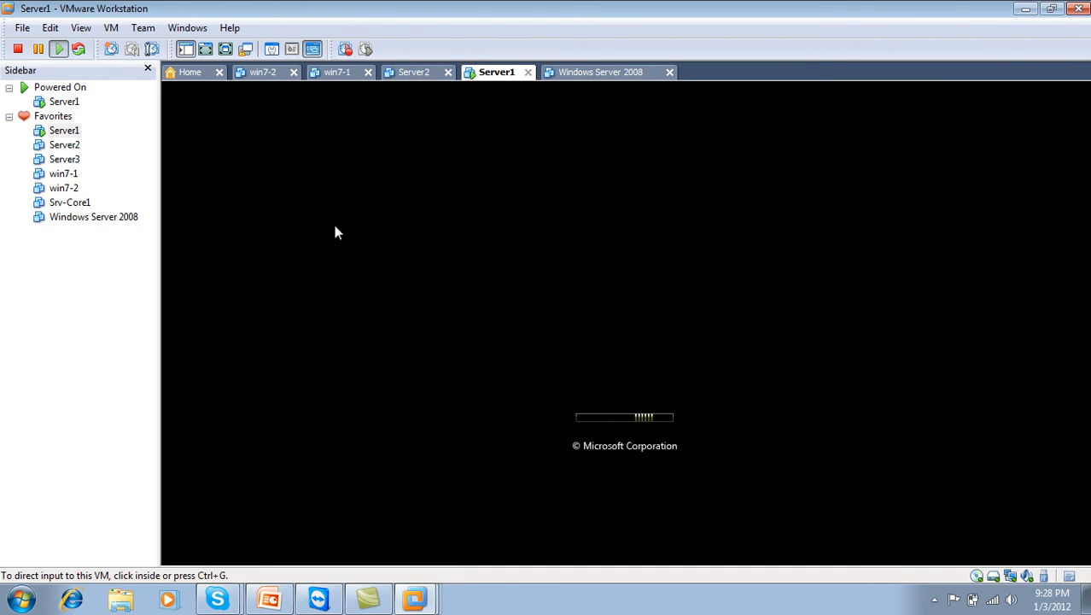
Display Server1's console full screen, with the VMware window maximized
left_click(226, 49)
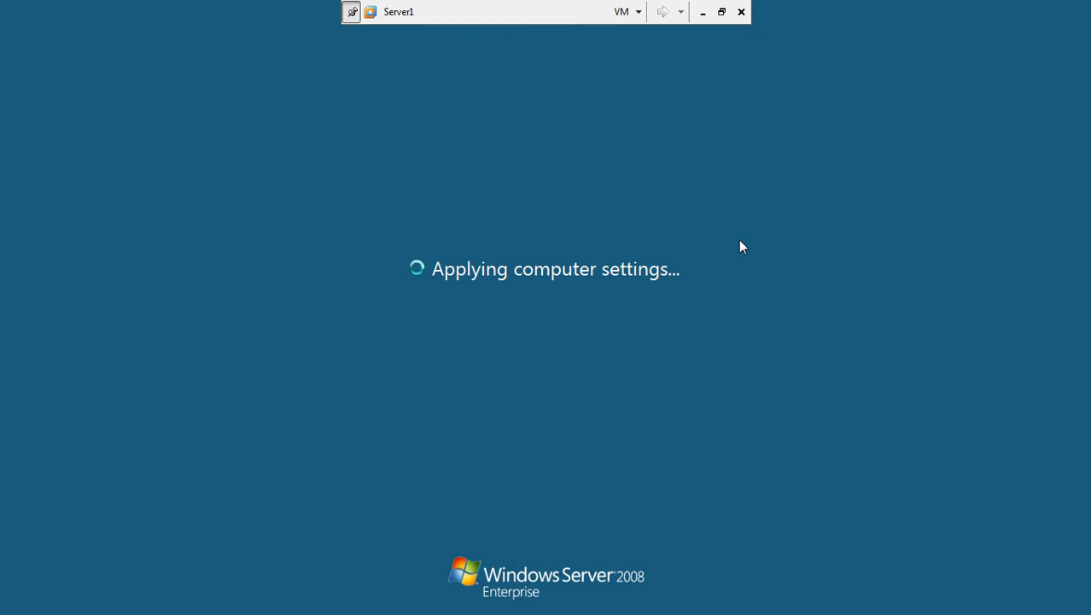
left_click(722, 11)
double_click(568, 17)
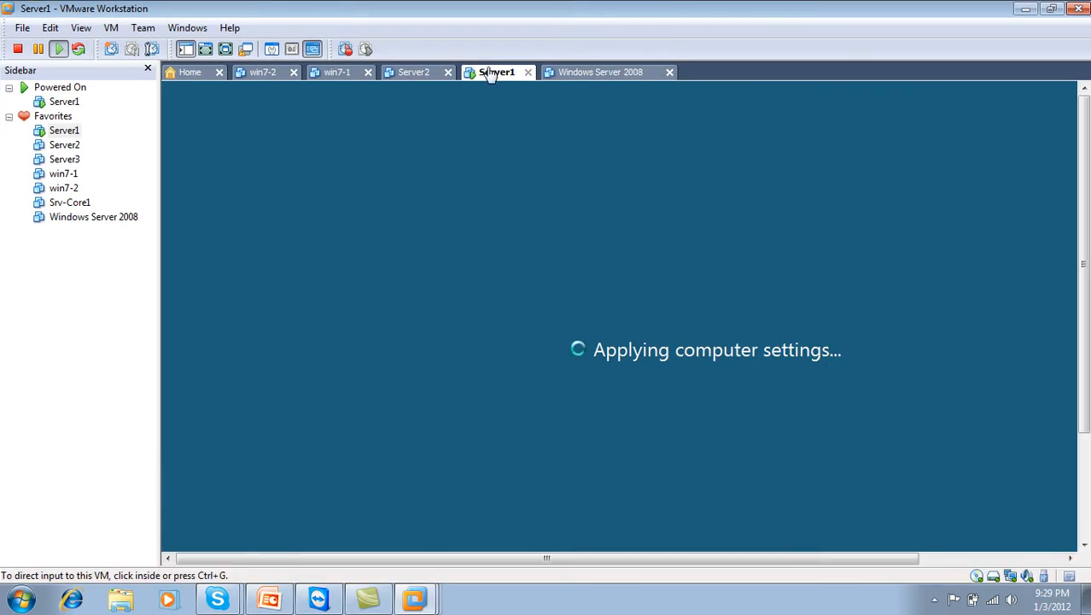
left_click(230, 55)
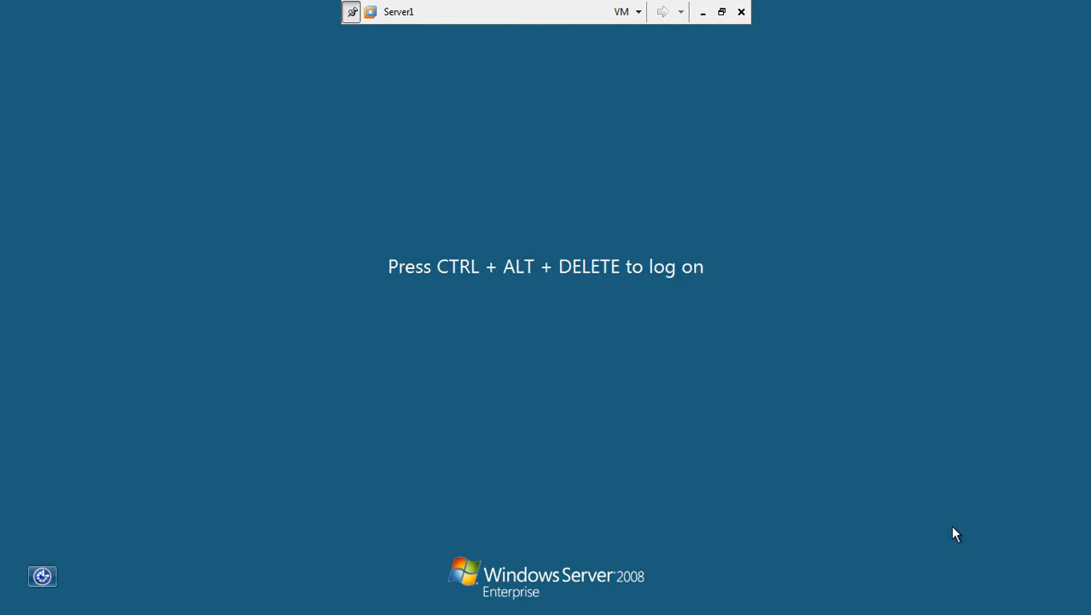
Log on to Server1 as Administrator with the account password
key("ctrl+alt+End")
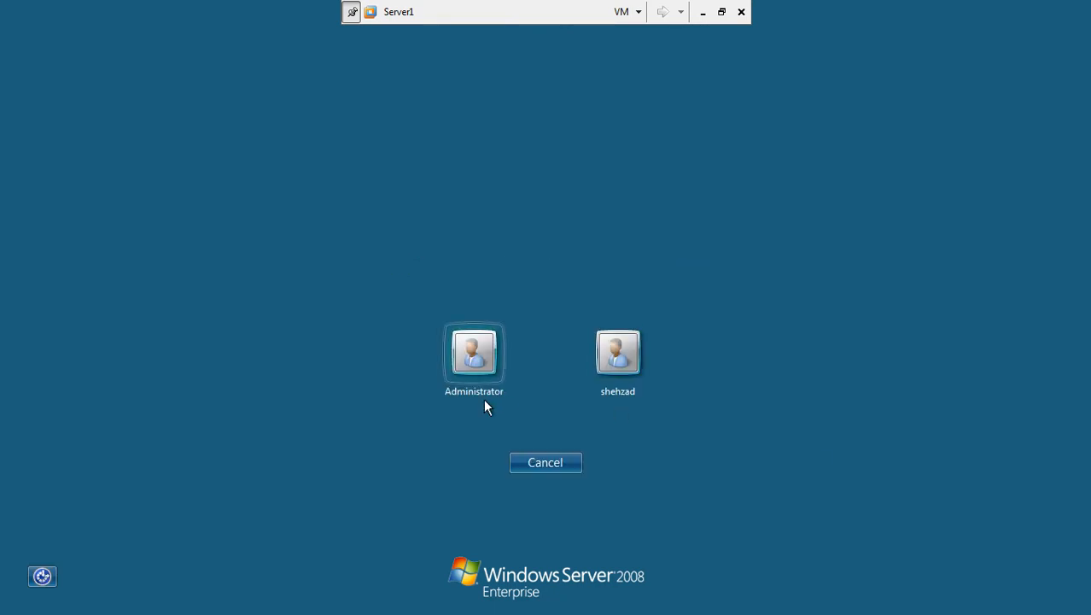
left_click(473, 374)
type("Pa$$w0rd")
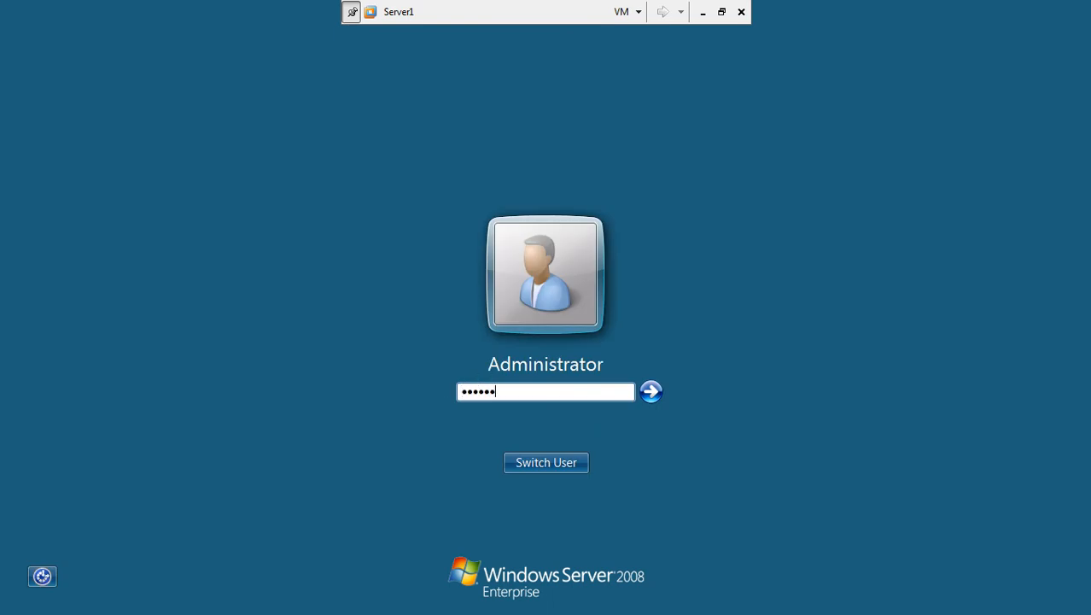
key("Return")
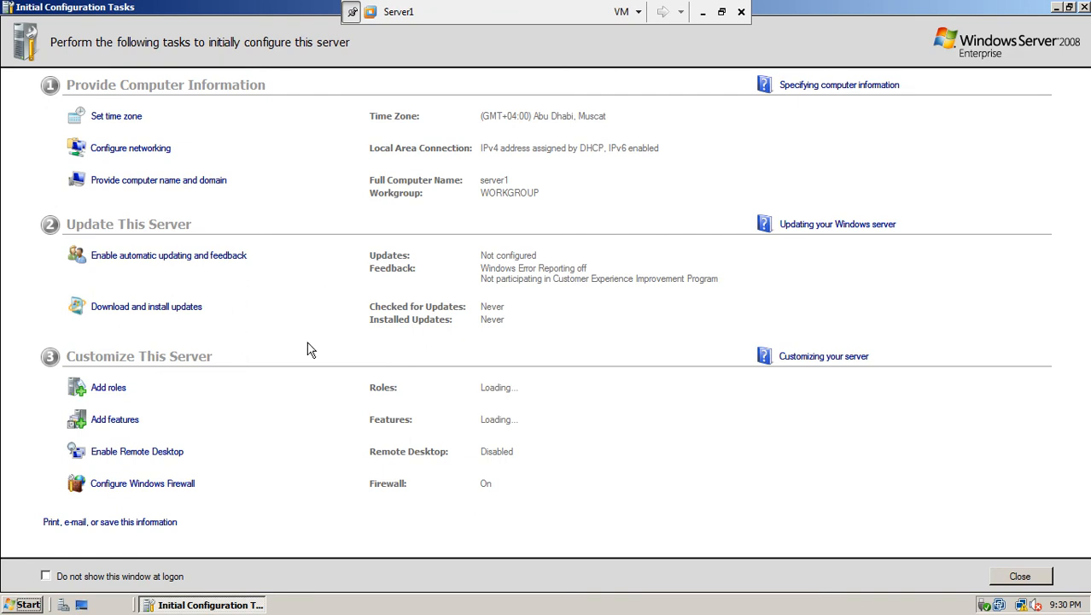
left_click(126, 126)
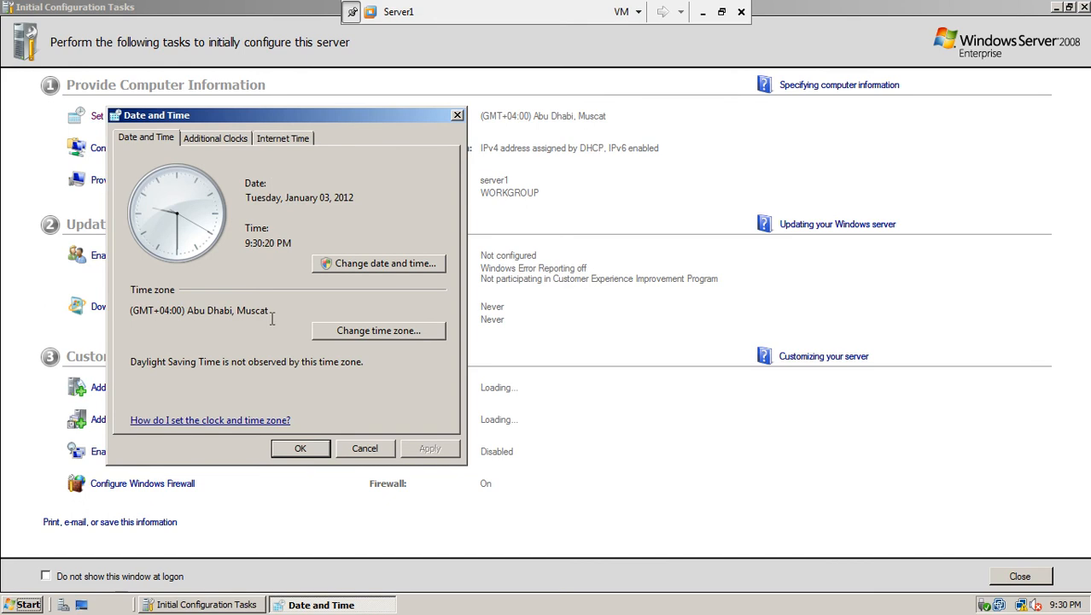
left_click(360, 339)
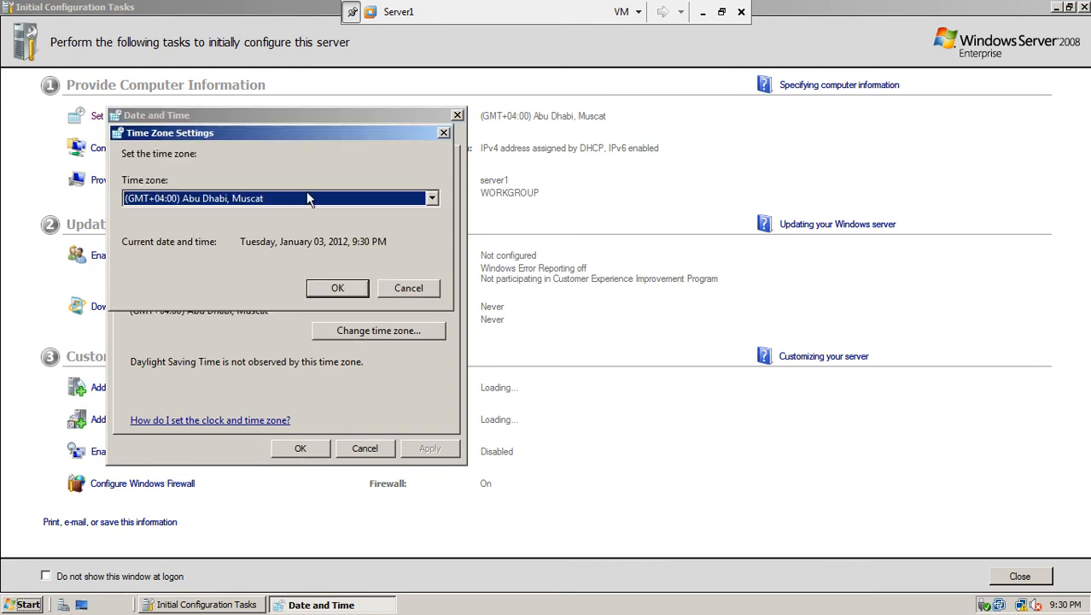
left_click(404, 290)
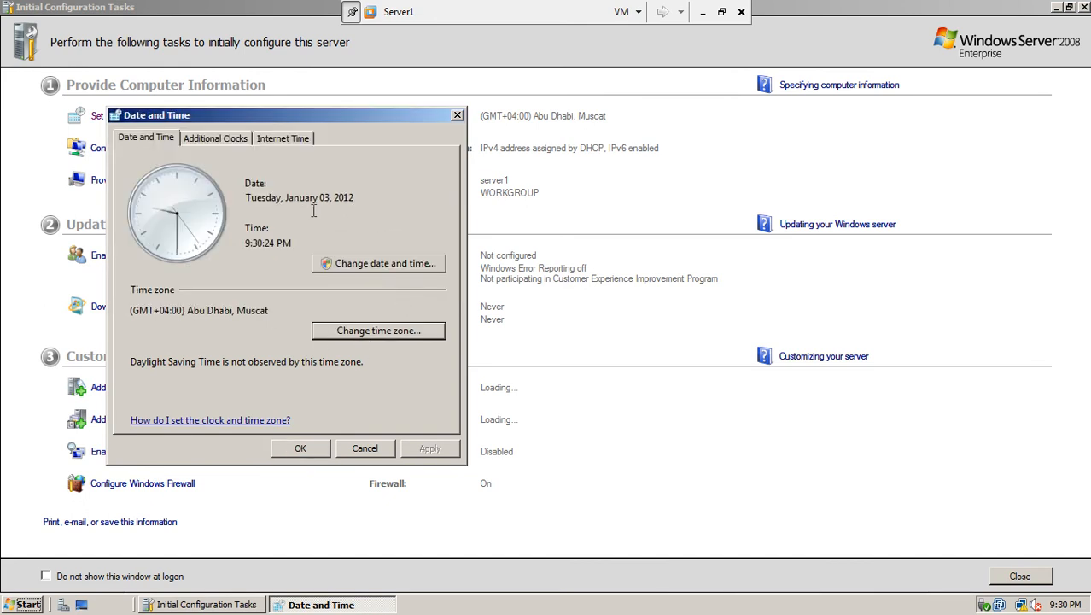
left_click(216, 138)
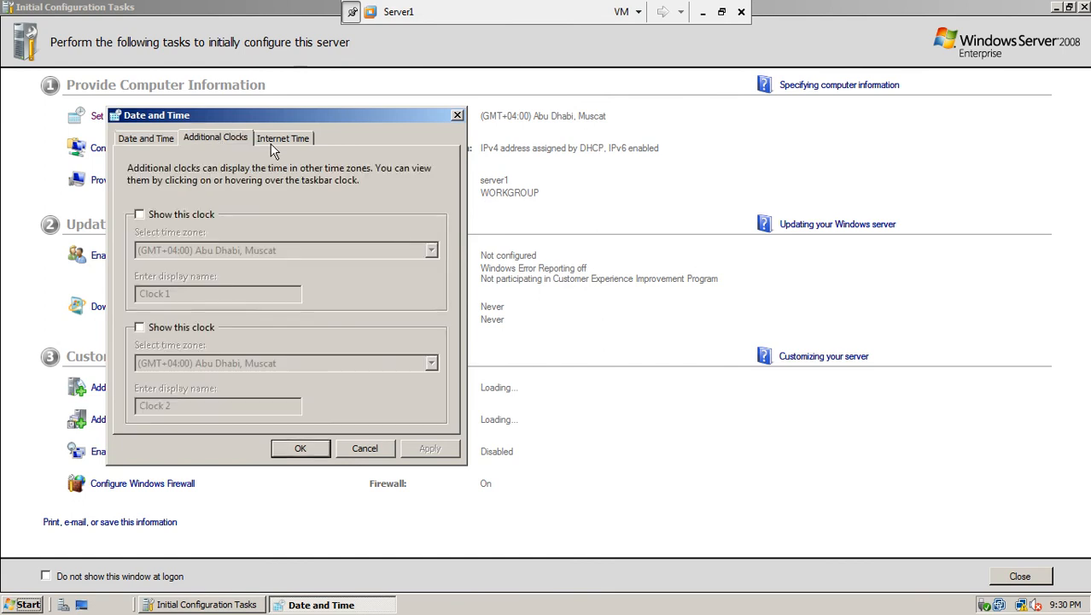
left_click(273, 146)
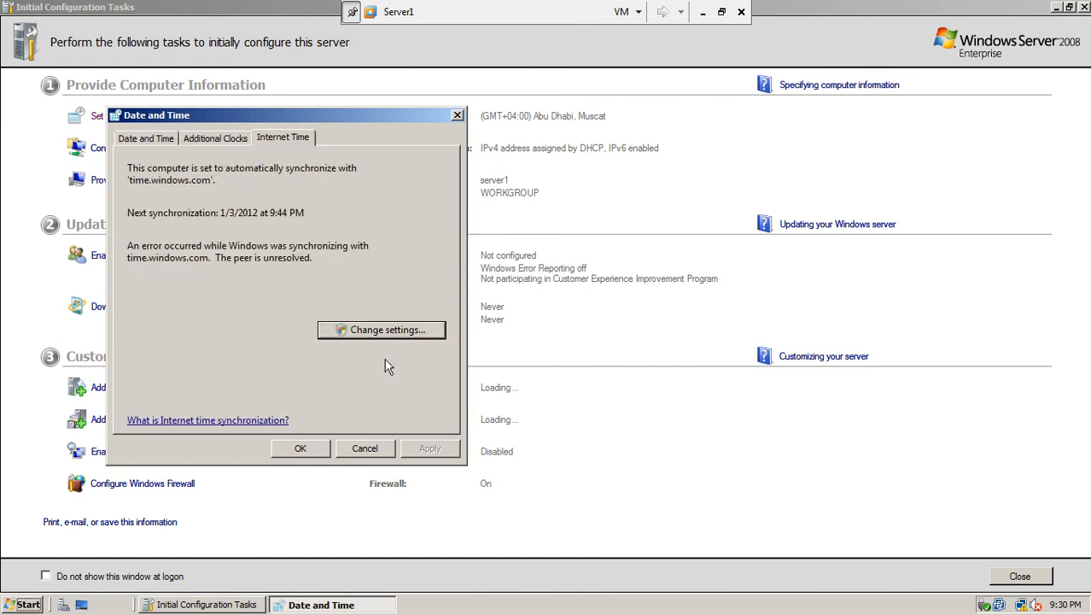
left_click(409, 330)
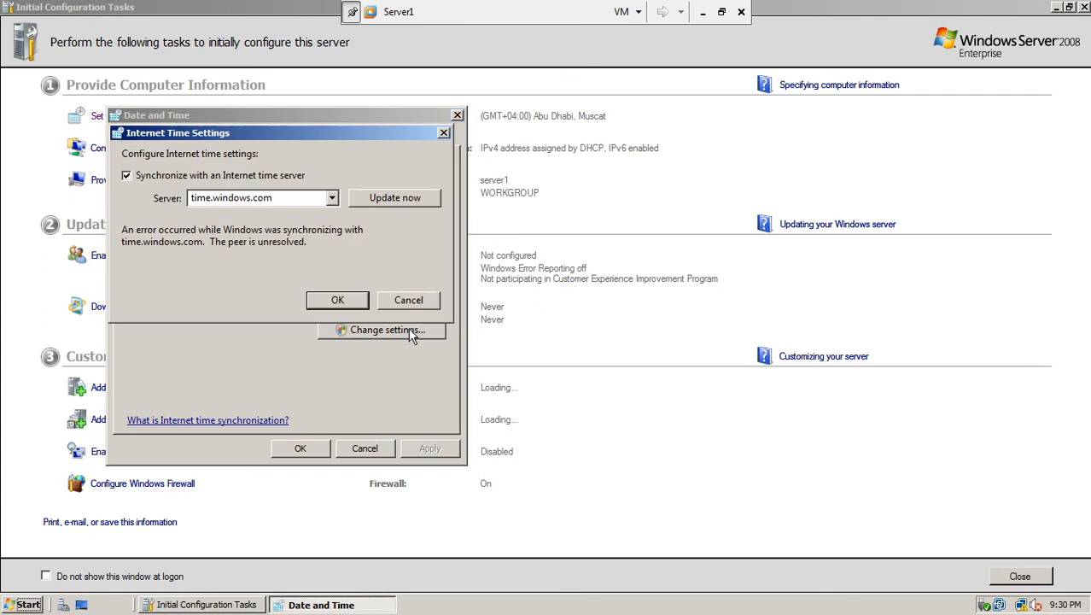
left_click(332, 198)
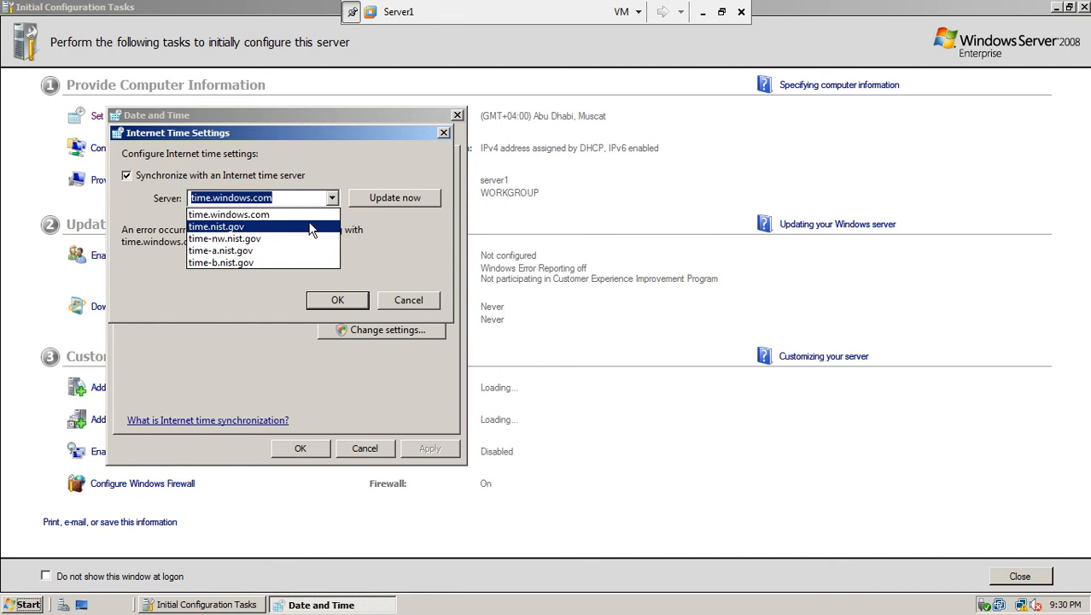
left_click(386, 245)
left_click(405, 300)
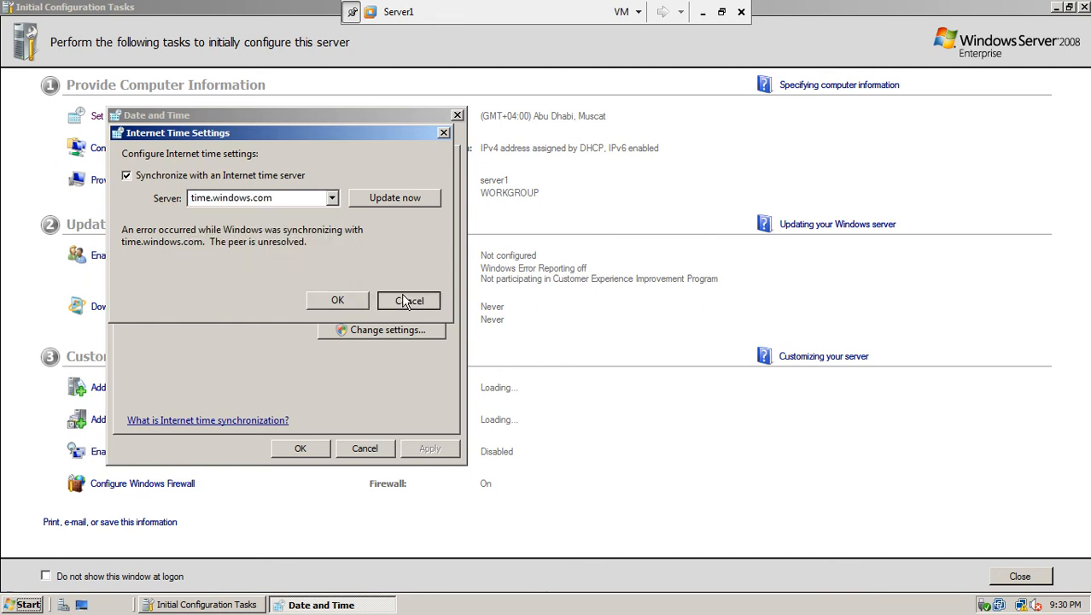
left_click(377, 445)
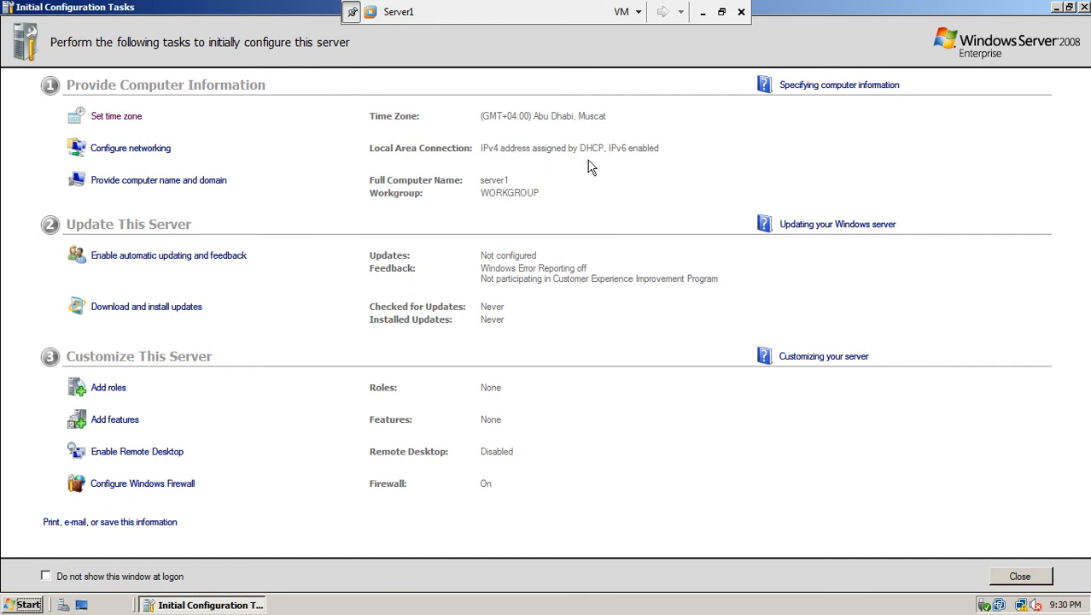
Disable IPv6 on the Local Area Connection
left_click(159, 152)
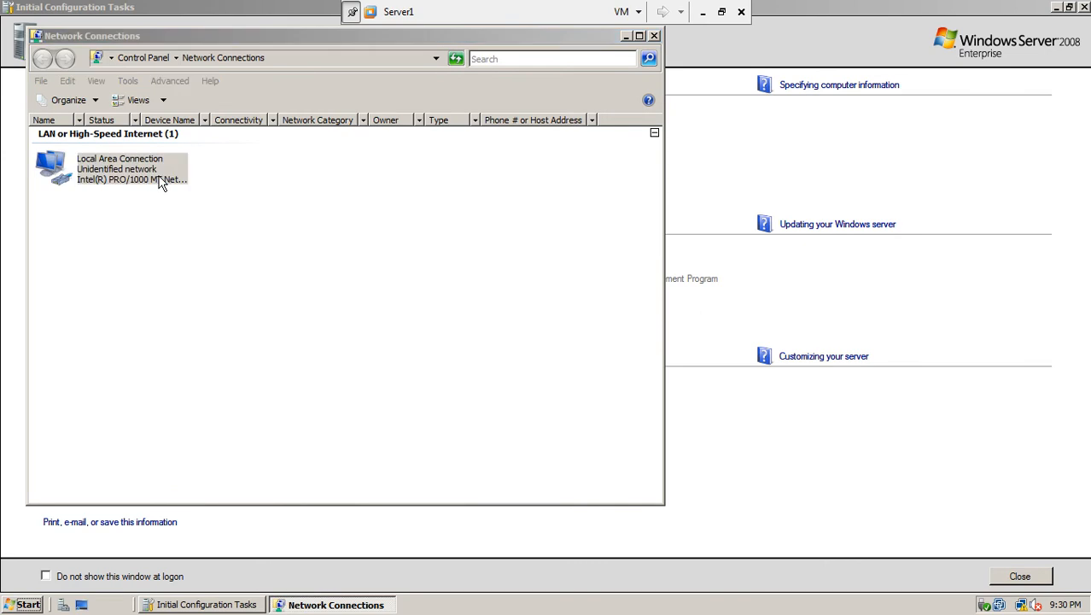
double_click(162, 184)
left_click(443, 427)
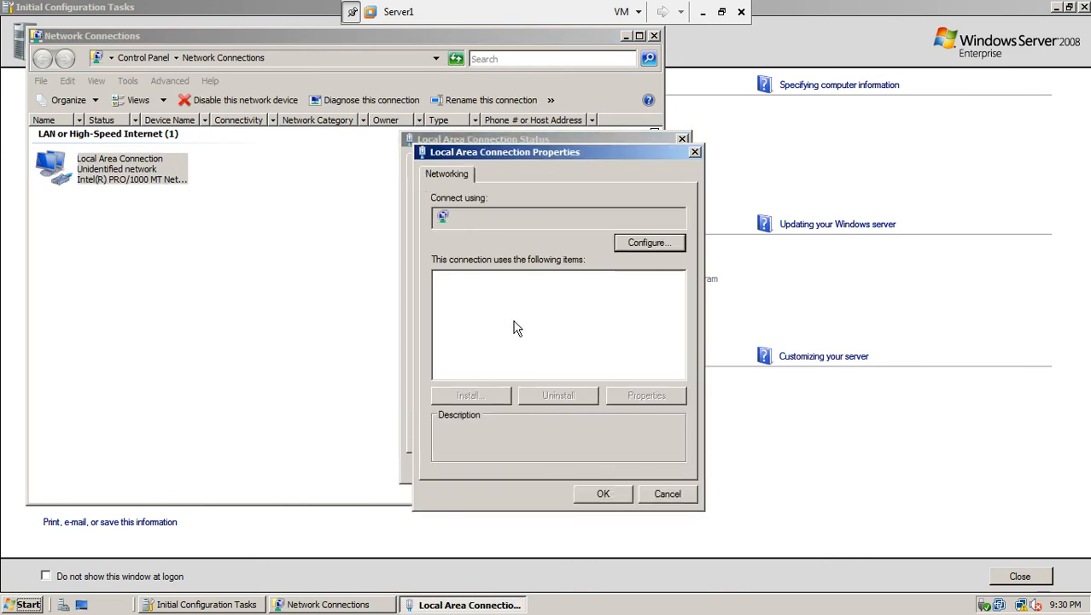
left_click(442, 319)
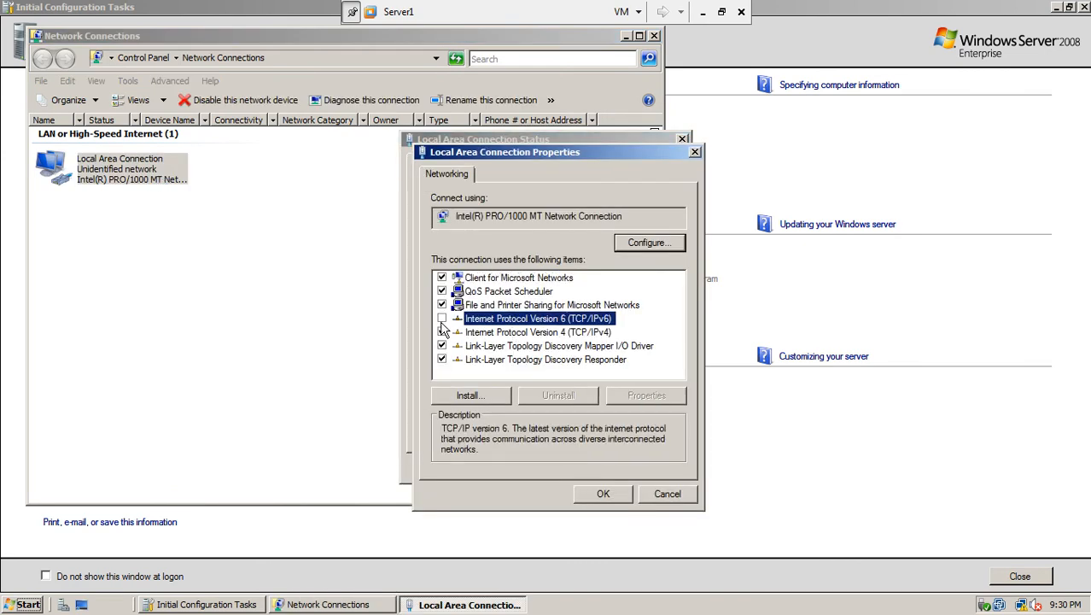
Assign static IPv4 192.168.10.1 with subnet mask 255.255.255.0
left_click(489, 340)
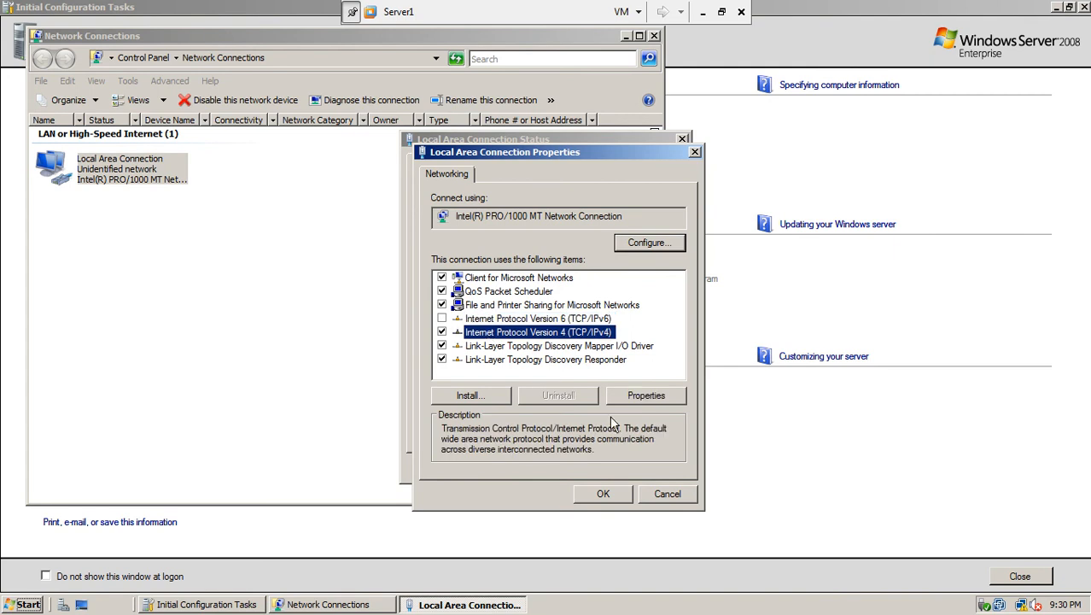
left_click(664, 398)
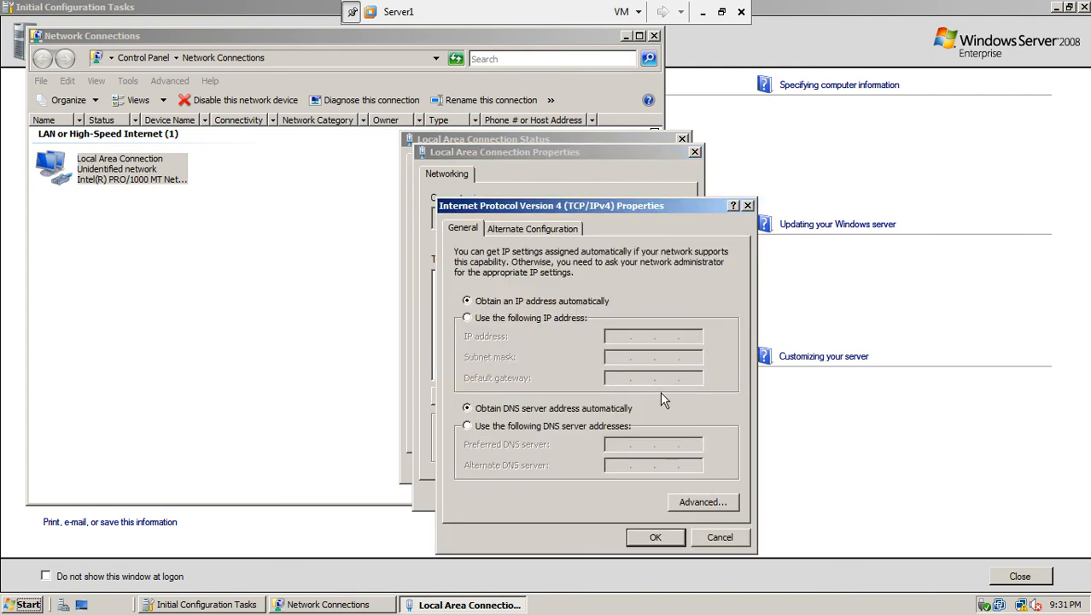
left_click(559, 320)
left_click(612, 337)
type("192.168.10")
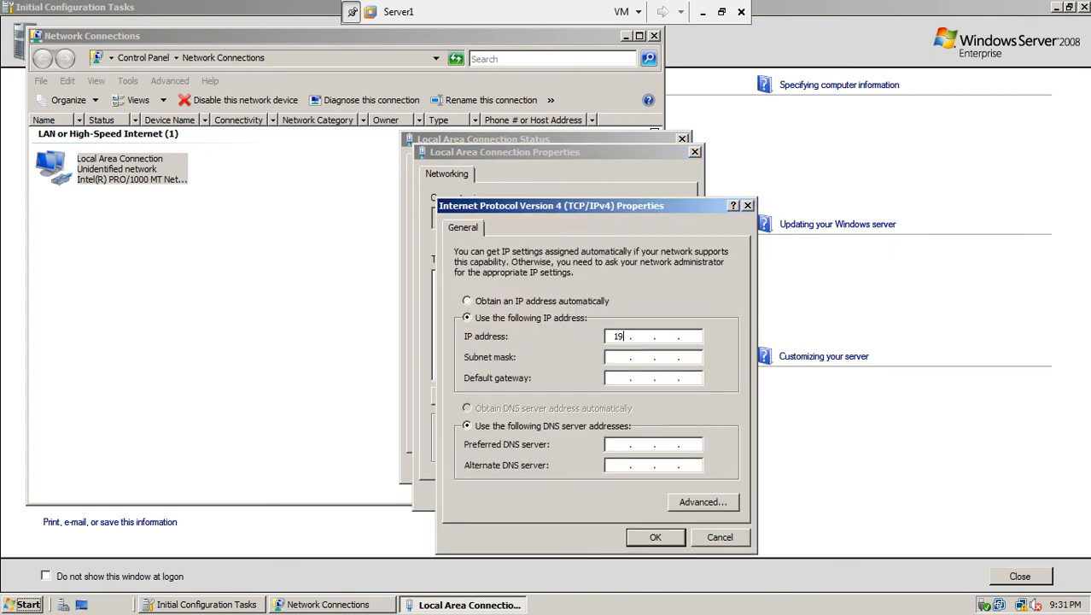
type(".1")
left_click(636, 357)
left_click(654, 534)
left_click(616, 493)
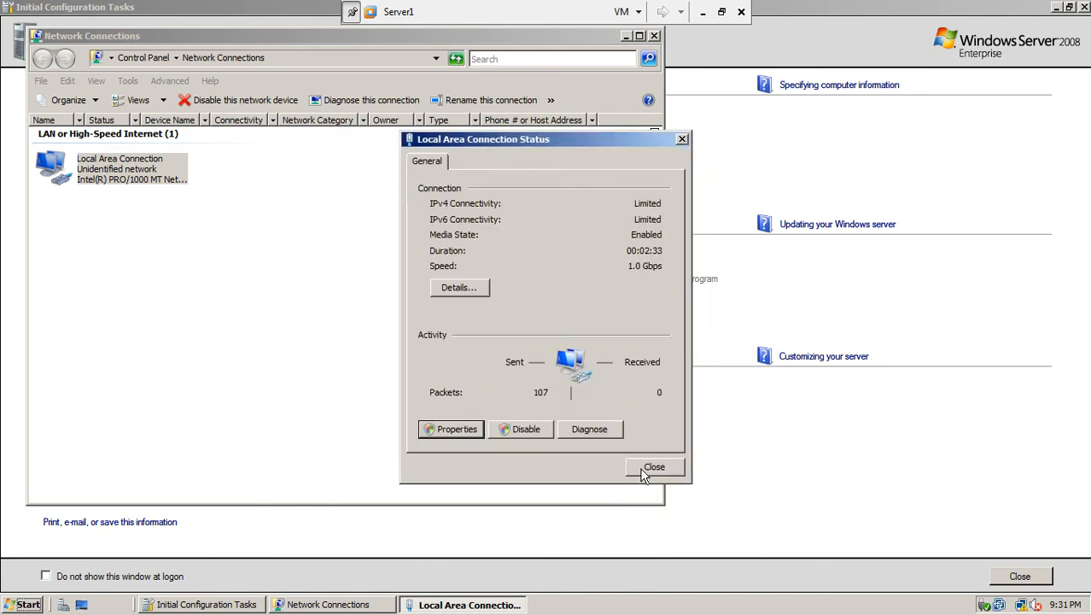
left_click(645, 468)
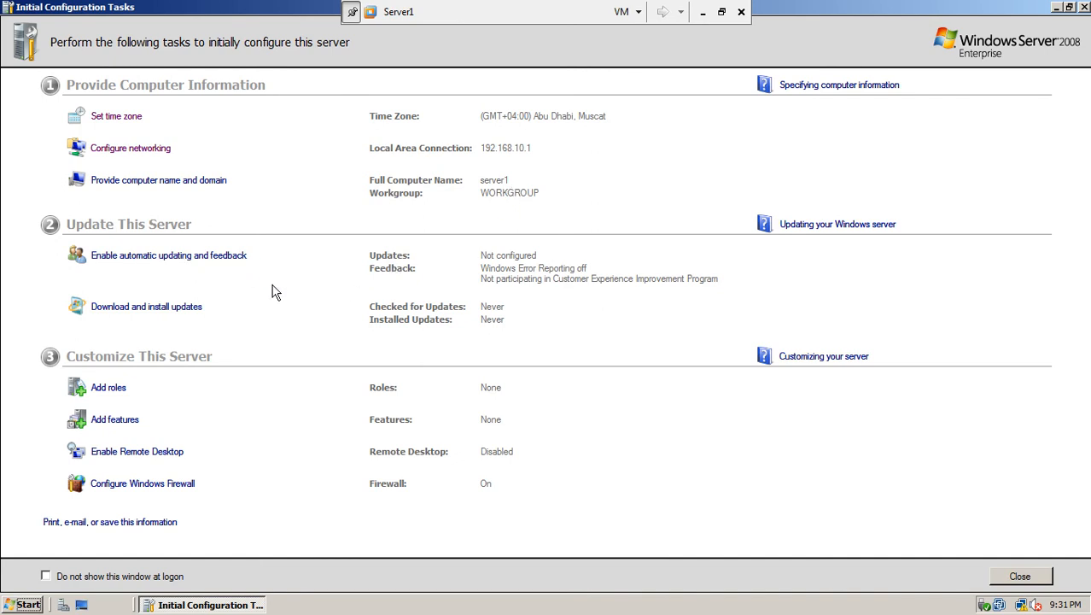
Set Windows Update to 'Never check for updates (not recommended)' and close it
left_click(179, 310)
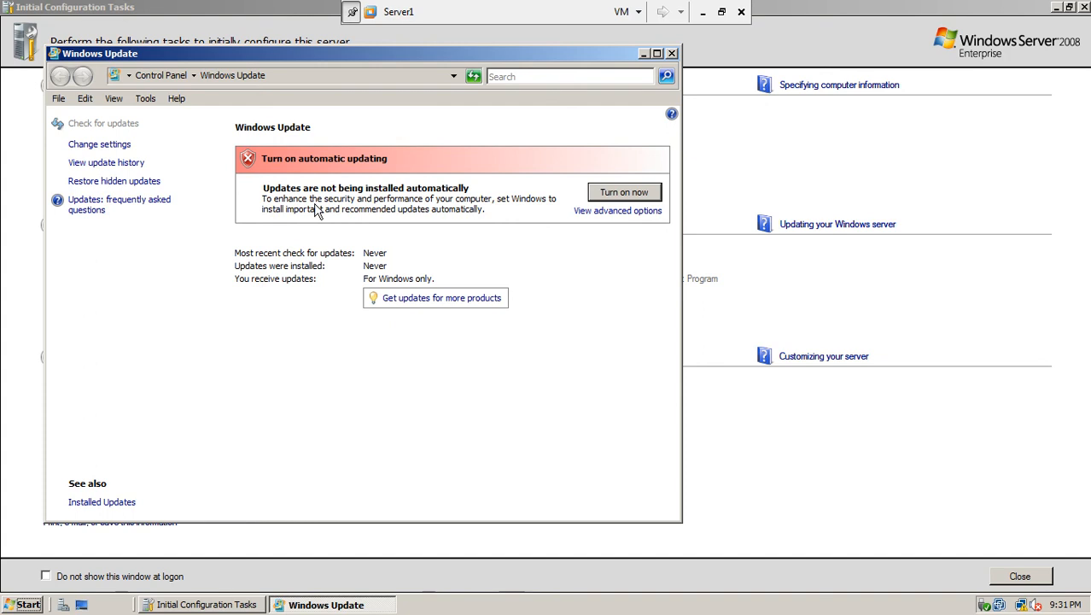
left_click(106, 146)
left_click(187, 325)
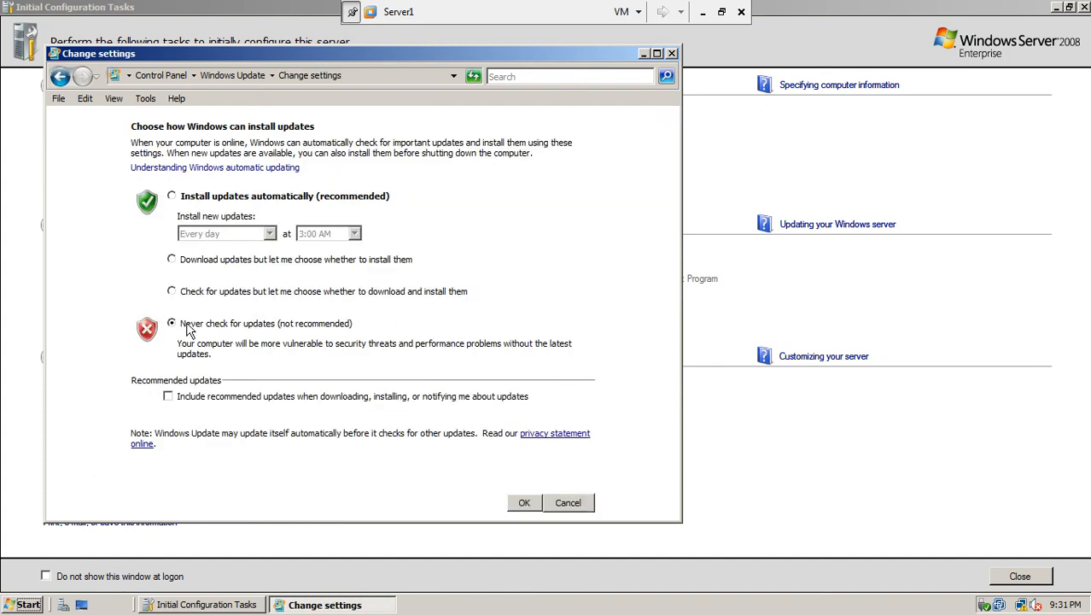
left_click(524, 503)
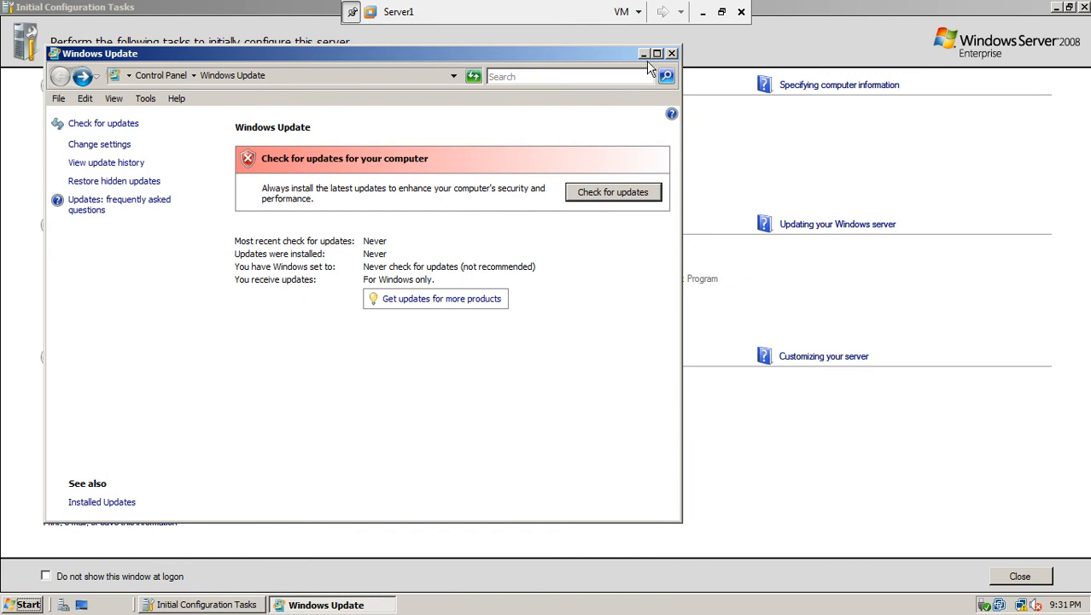
left_click(672, 54)
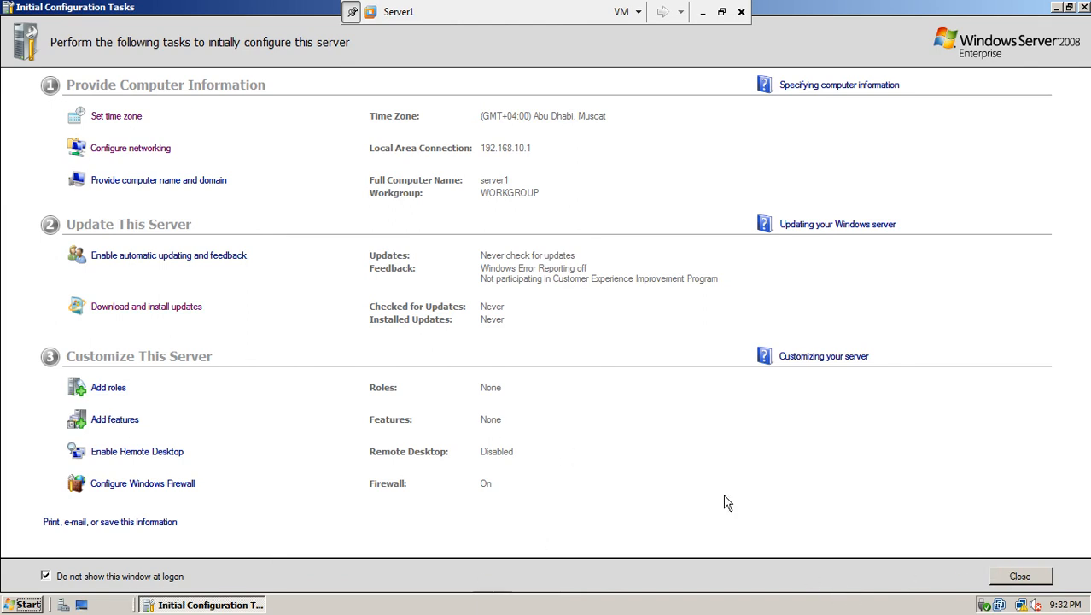
Close Initial Configuration Tasks, hide Server Manager at logon, and view the Roles page
left_click(1037, 578)
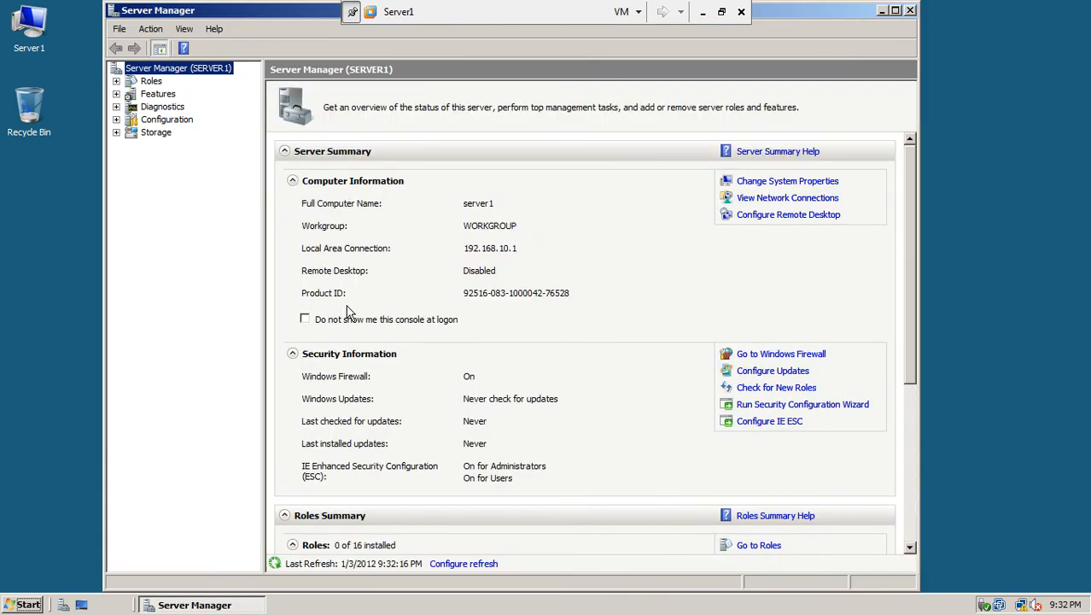
left_click(307, 322)
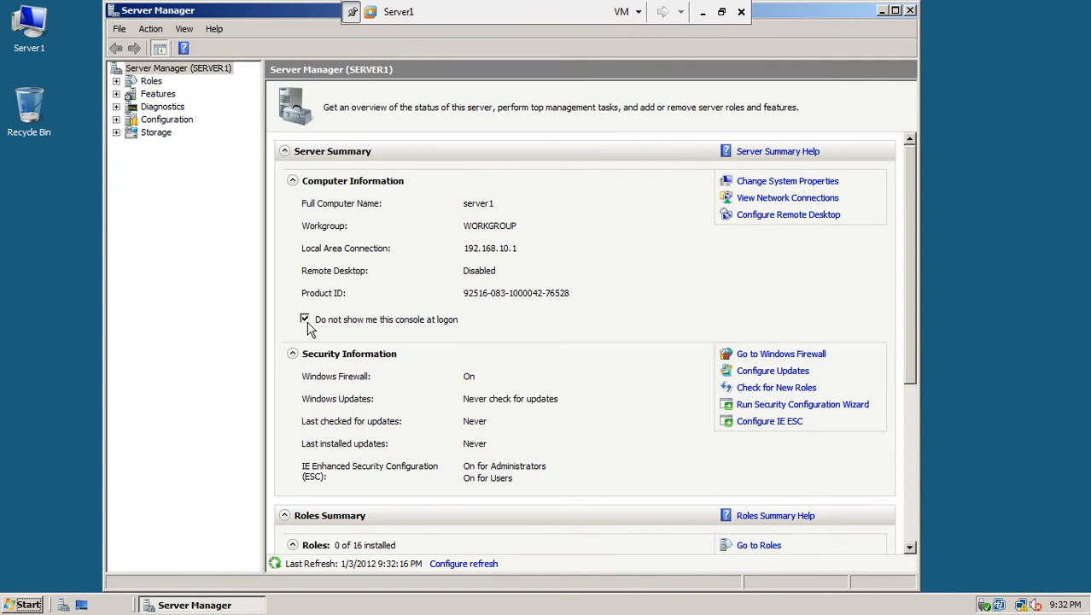
left_click(150, 82)
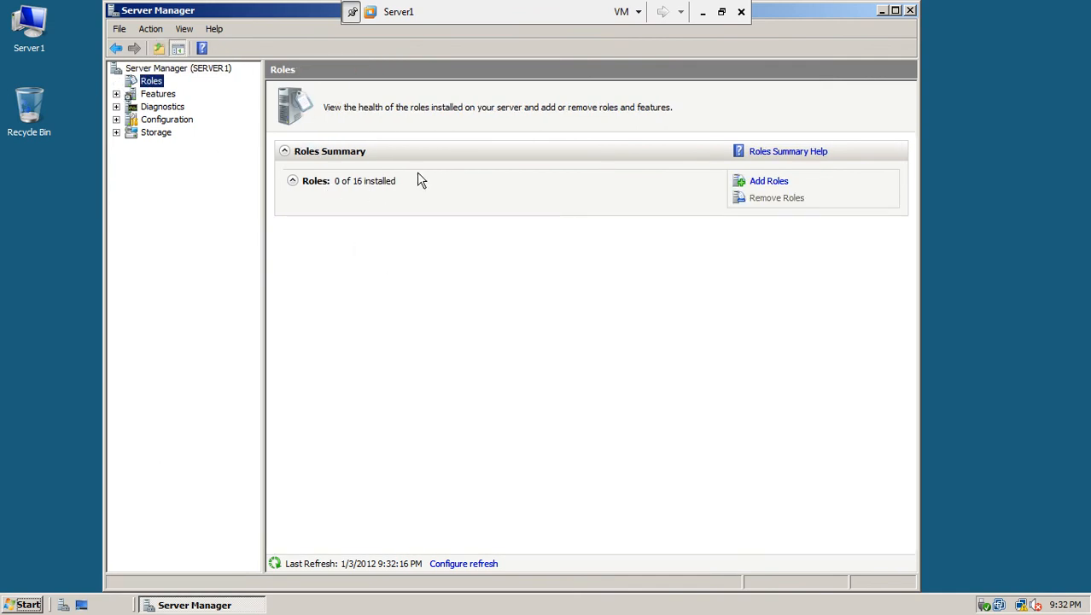
Launch the Add Roles Wizard from the Roles Summary
left_click(773, 183)
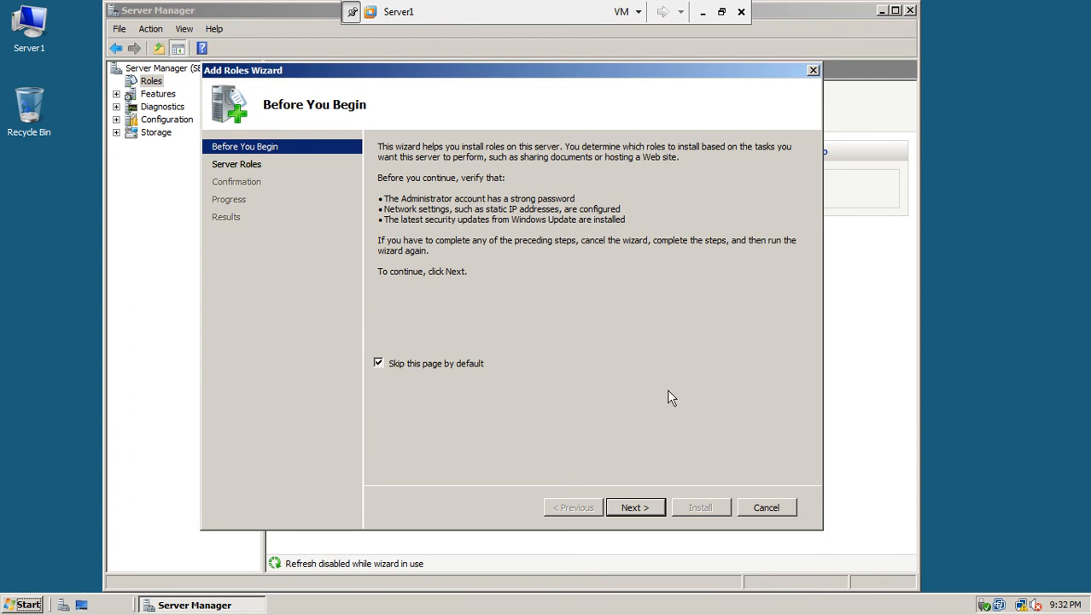
Tick Active Directory Domain Services in the roles list and continue to its introduction
left_click(644, 502)
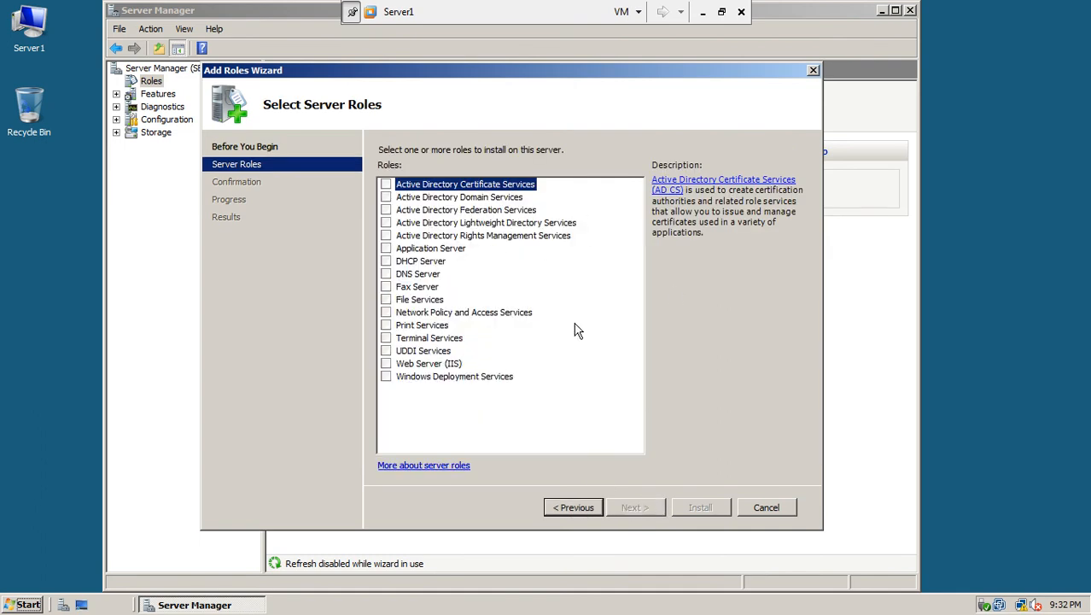
left_click(386, 198)
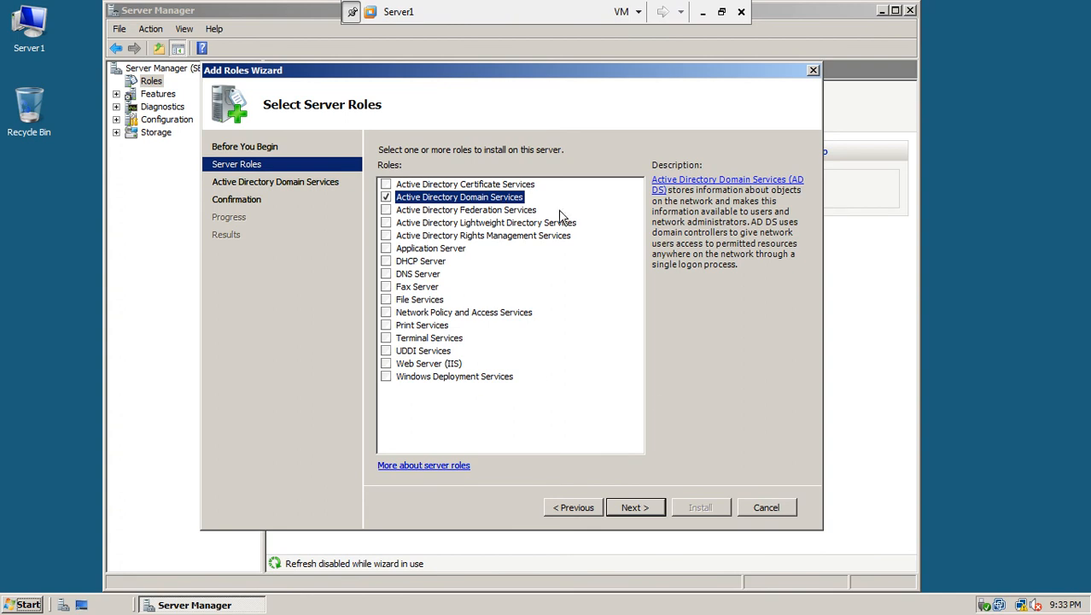
left_click(629, 504)
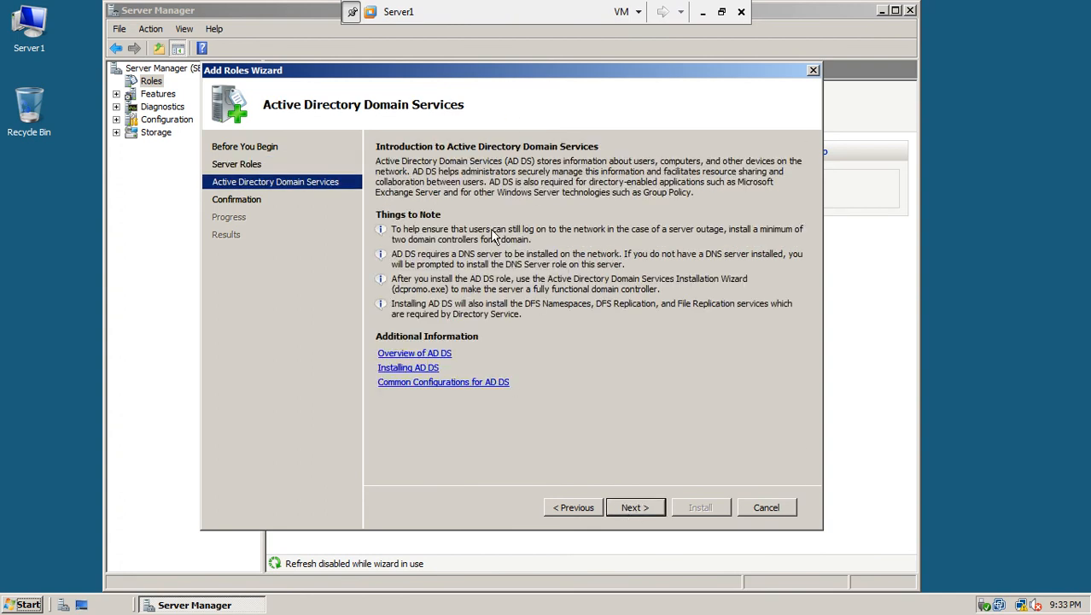
Move past the AD DS introduction to Confirm Installation Selections
left_click(633, 507)
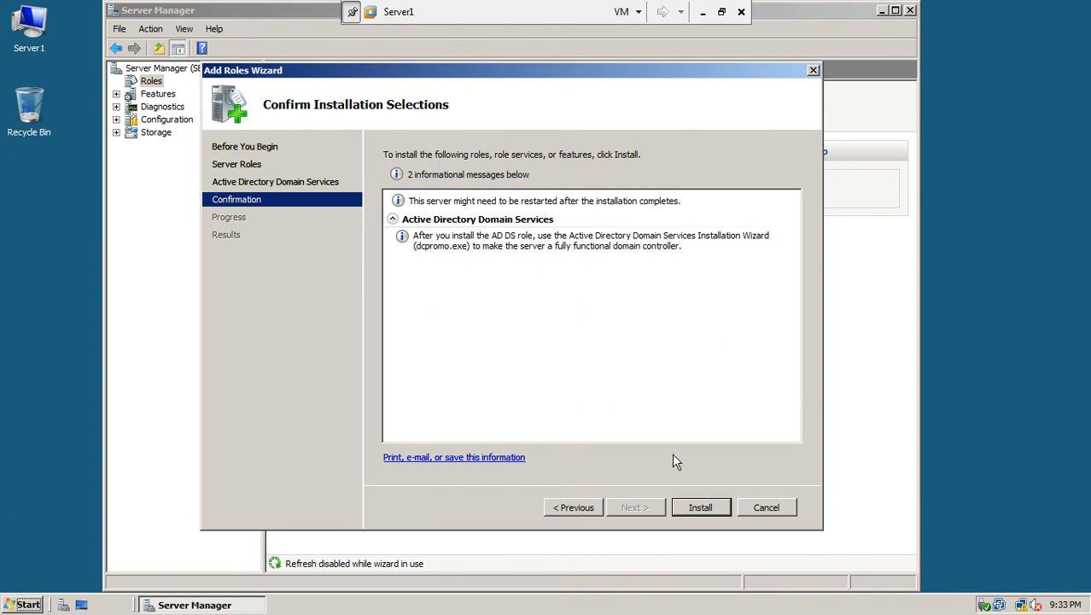
Install the Active Directory Domain Services role and wait for the results
left_click(701, 509)
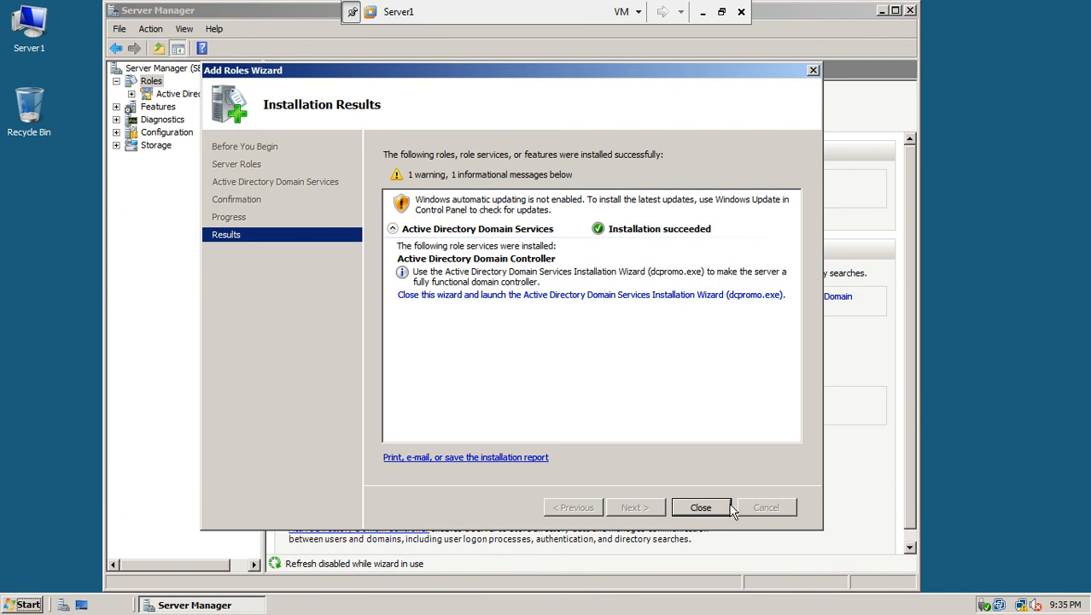
Close the role wizard and quit the AD DS Installation Wizard without running it
left_click(583, 296)
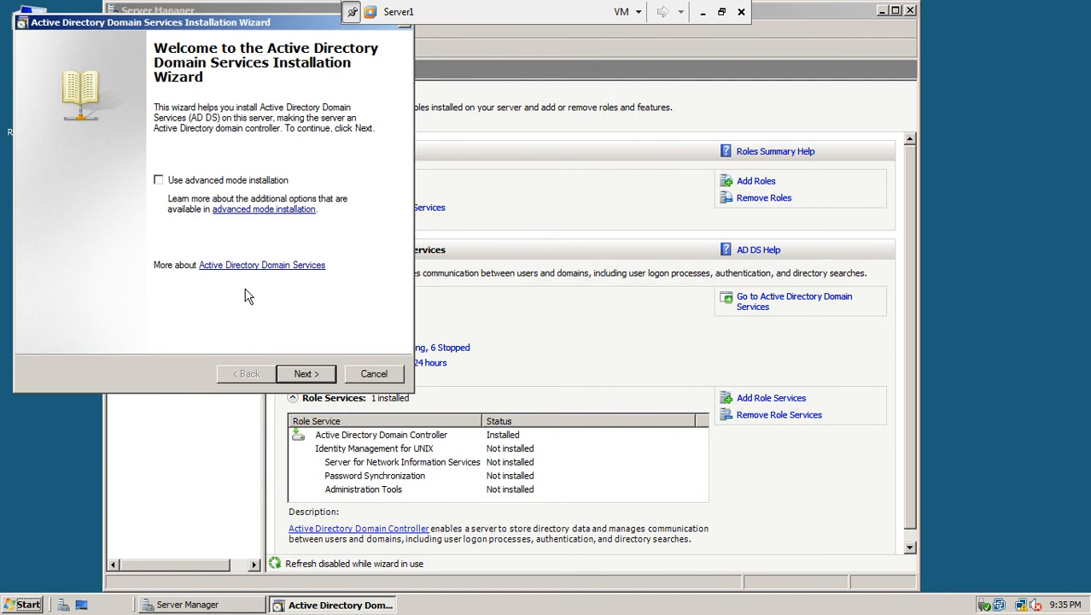
left_click(391, 376)
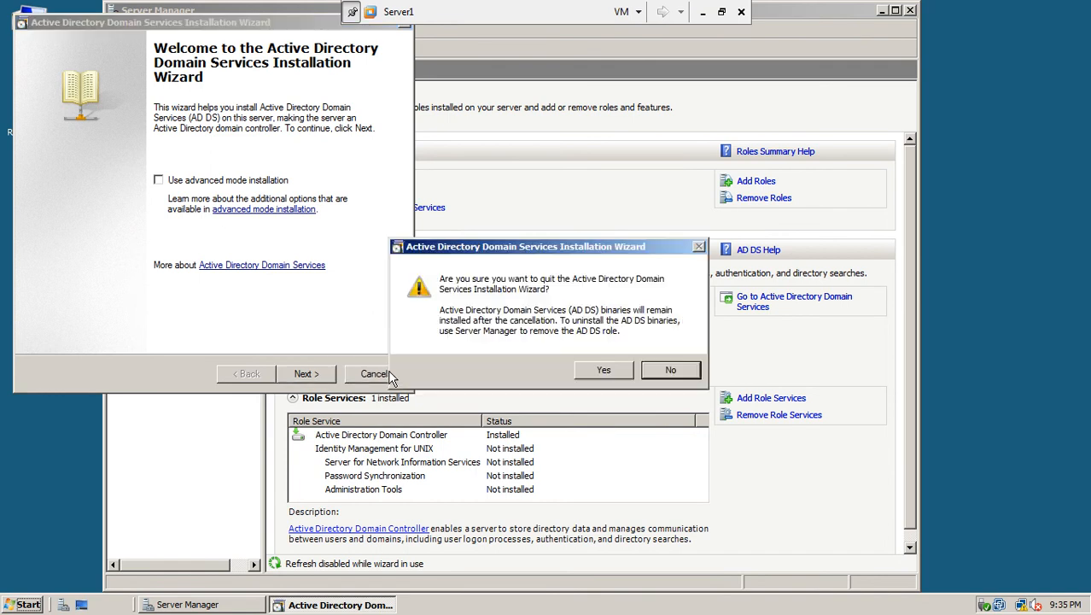
left_click(600, 372)
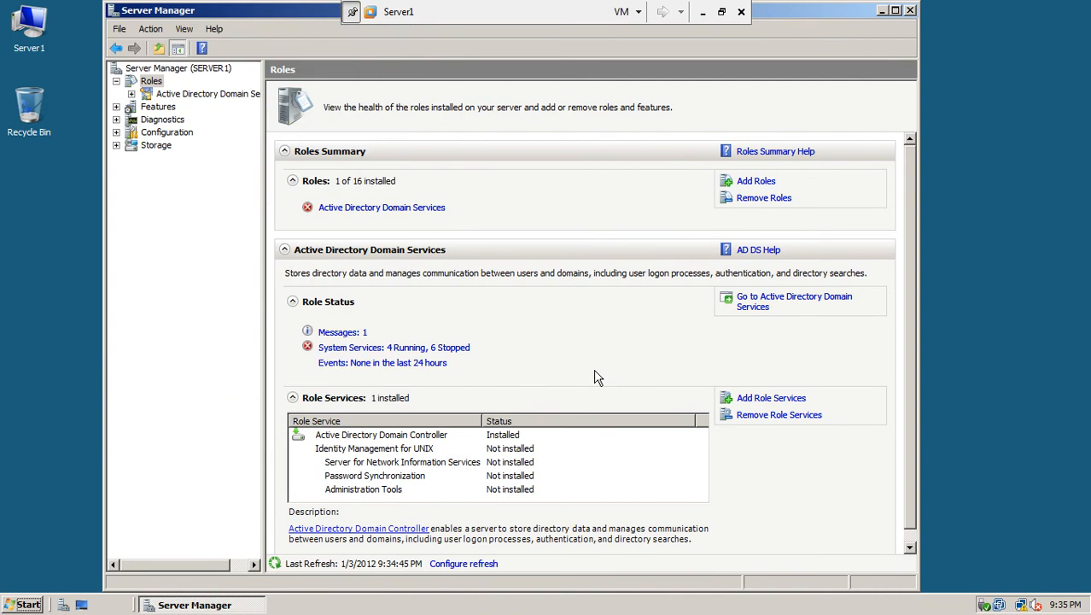
left_click(29, 605)
Run dcpromo and advance past the Welcome and Operating System Compatibility pages
type("dcpr")
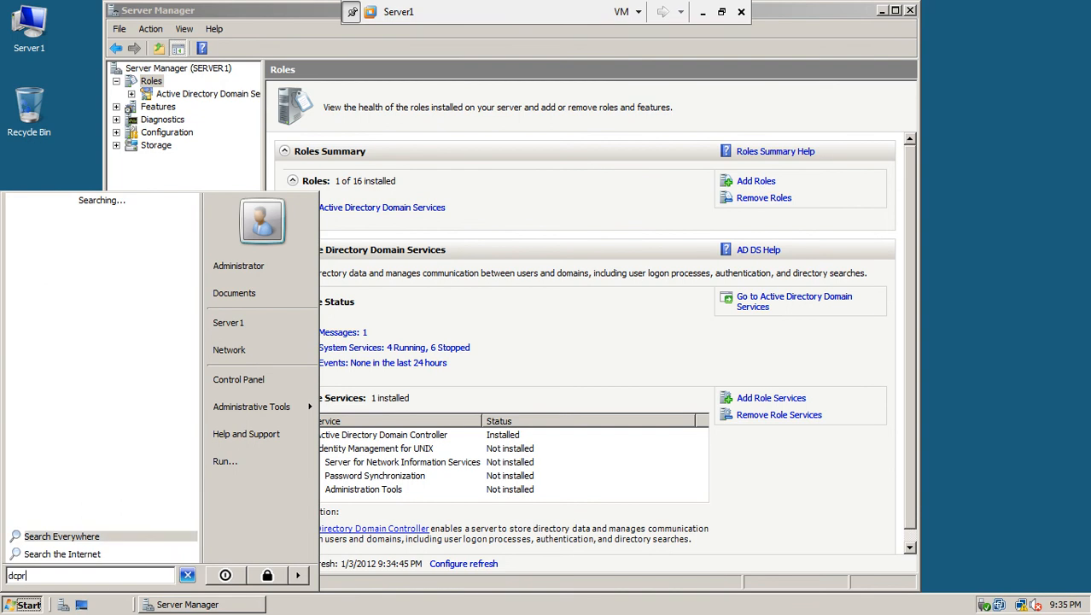
type("omo")
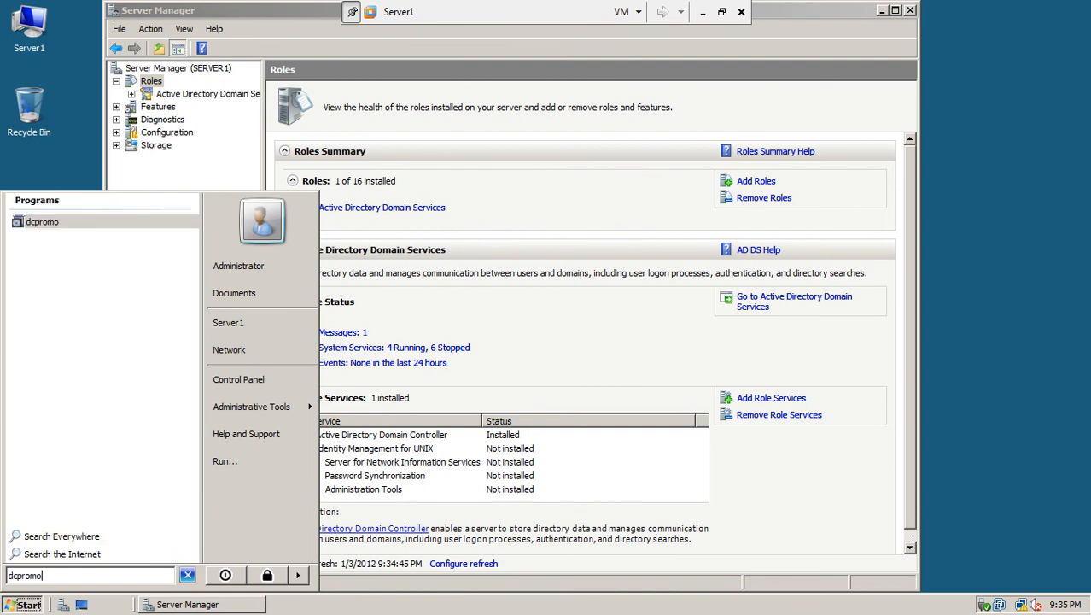
key("Return")
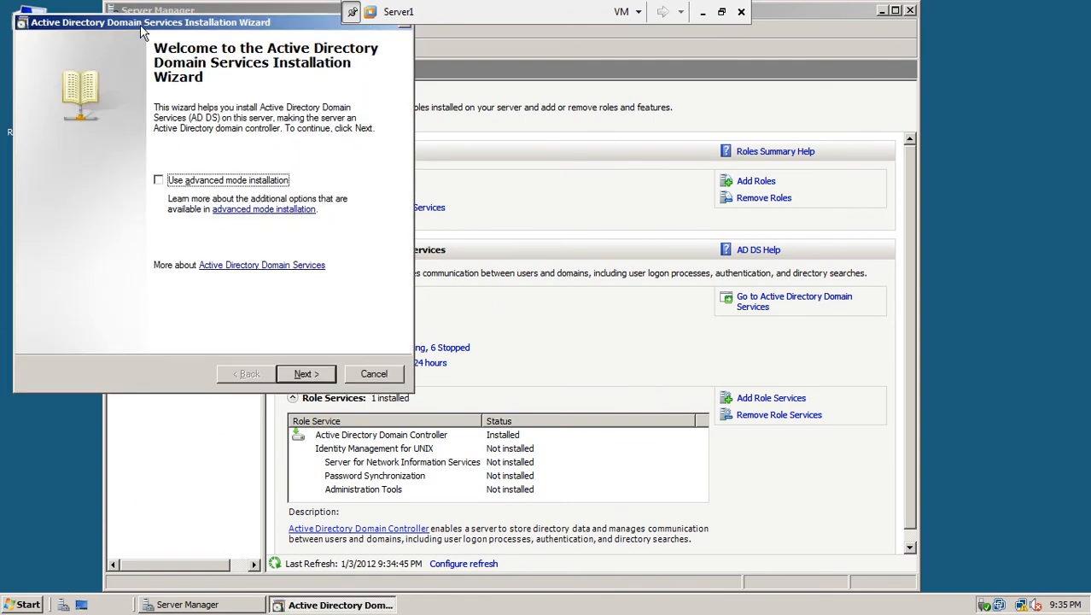
left_click_drag(156, 27, 393, 108)
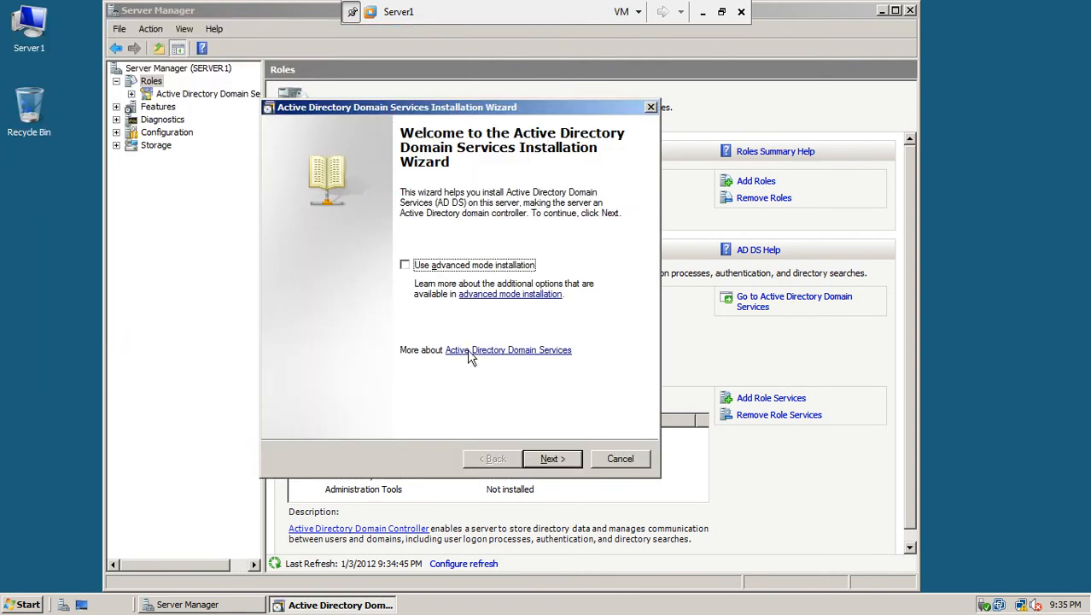
left_click(552, 459)
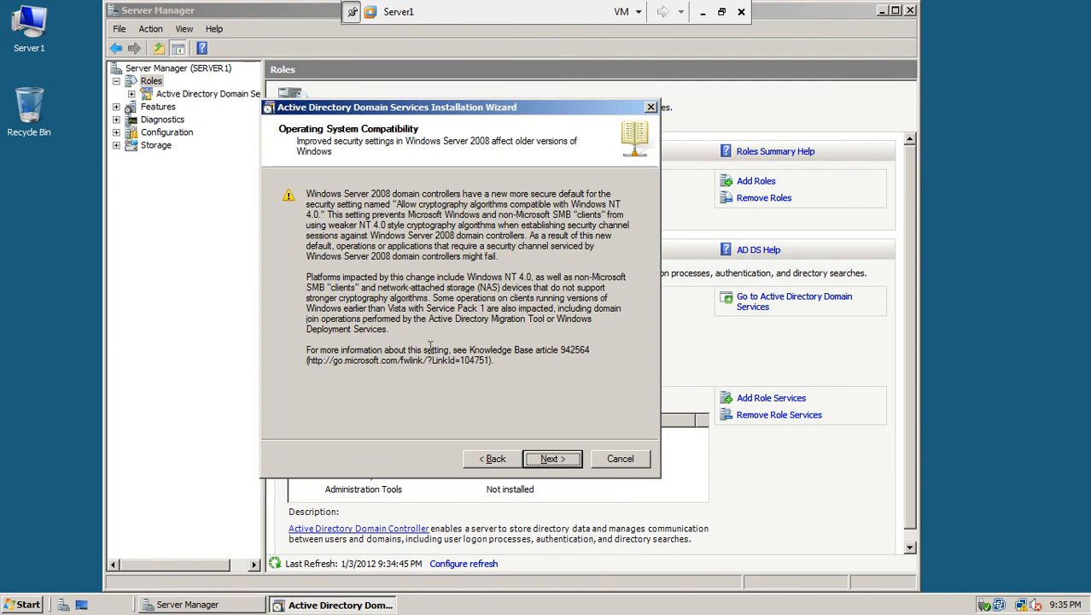
left_click_drag(471, 113, 444, 110)
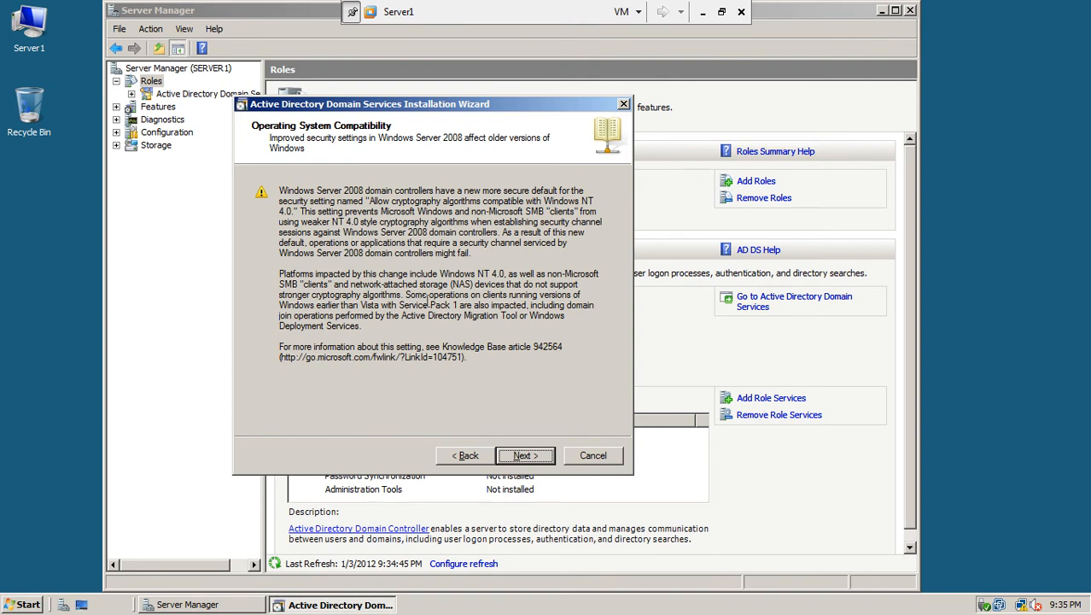
left_click(524, 457)
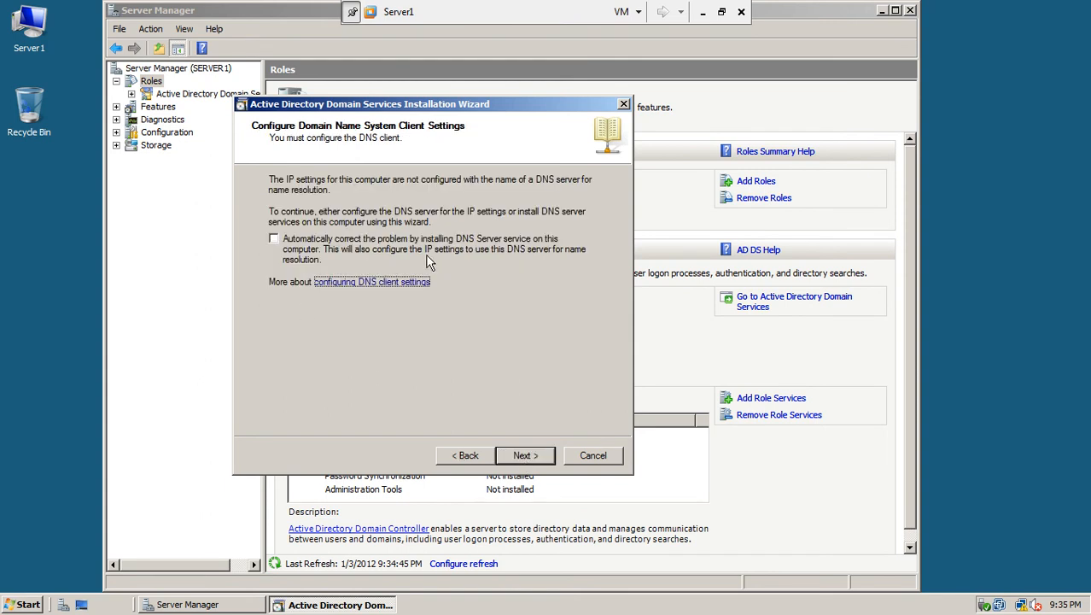
Choose to automatically install the DNS Server service and continue to deployment configuration
left_click(275, 241)
left_click(526, 456)
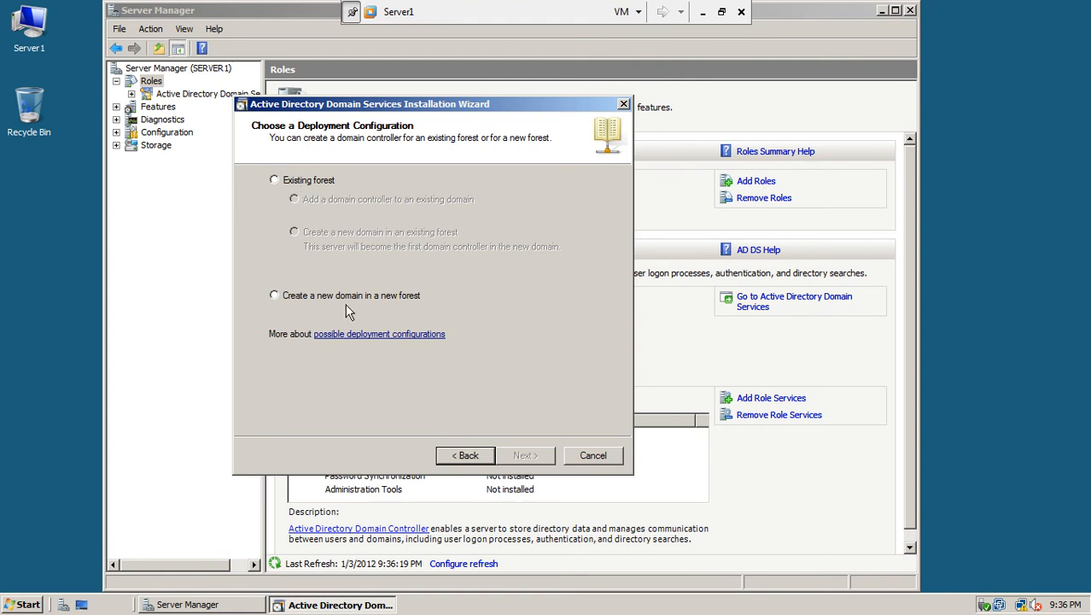
Select 'Create a new domain in a new forest' and continue to domain naming
left_click(274, 296)
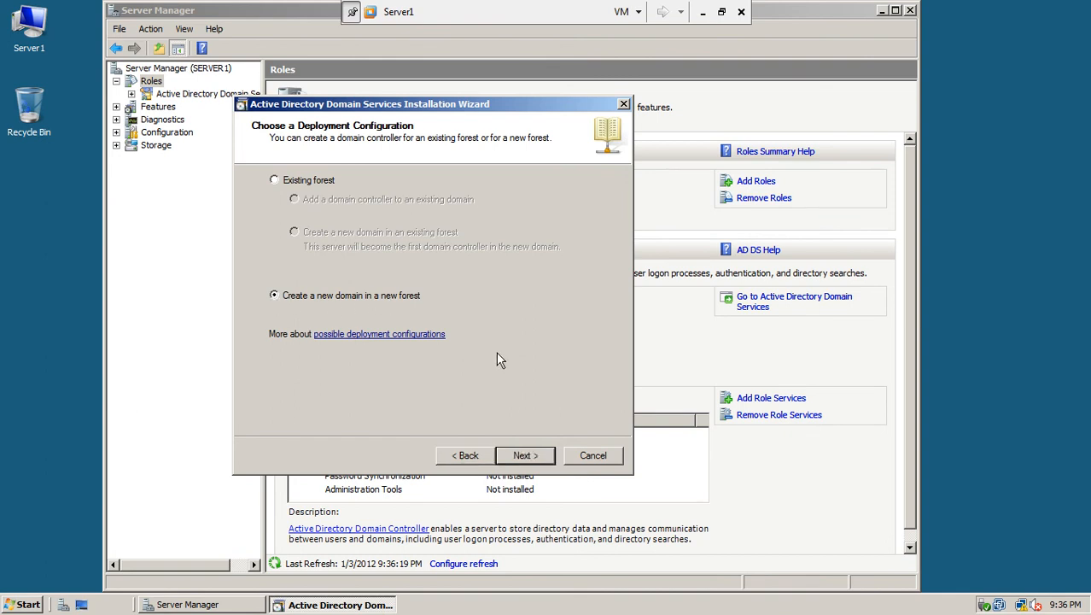
left_click(523, 456)
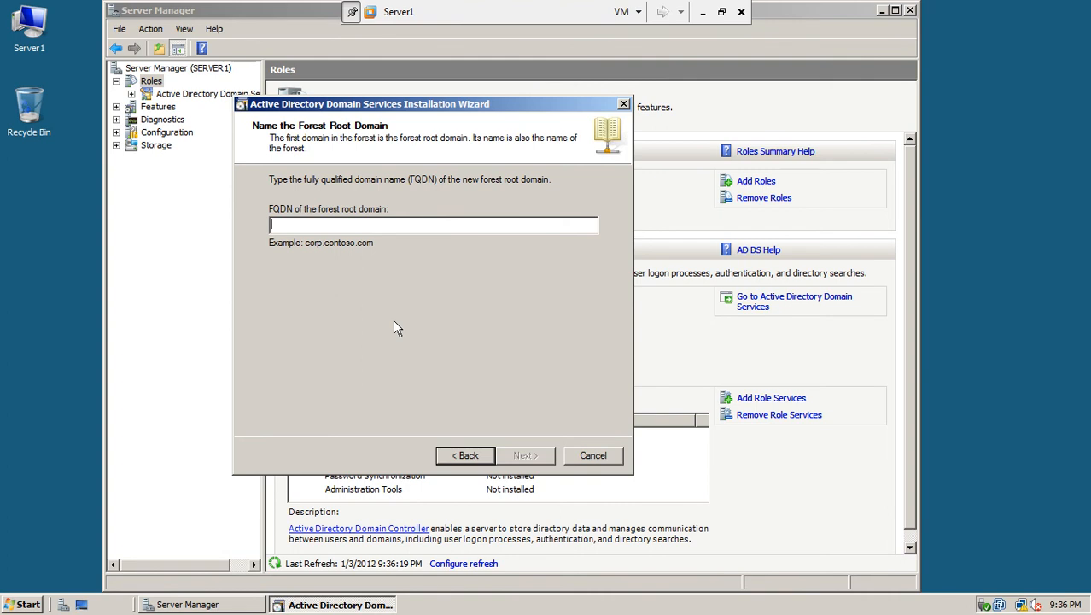
Enter test.com as the FQDN of the forest root domain
type("test.com")
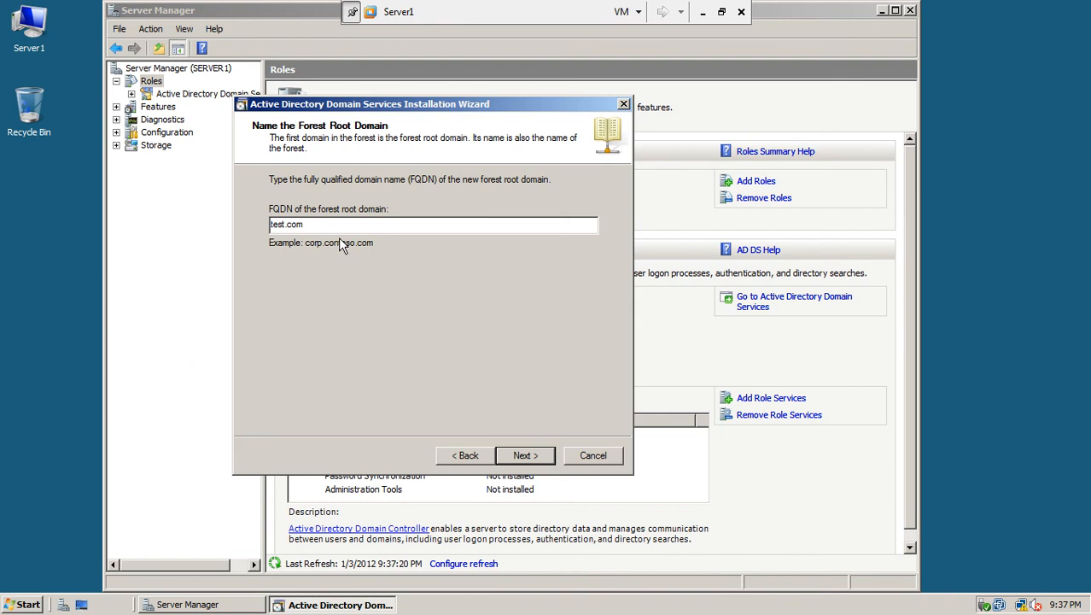
key("shift+Left")
key("shift+Left")
key("shift+Left")
key("shift+Left")
key("shift+Left")
left_click(328, 224)
key("BackSpace")
key("BackSpace")
key("BackSpace")
key("BackSpace")
key("BackSpace")
key("BackSpace")
key("BackSpace")
key("BackSpace")
key("ctrl+z")
left_click(339, 227)
Confirm test.com as the forest name and review the forest functional level options
left_click(523, 455)
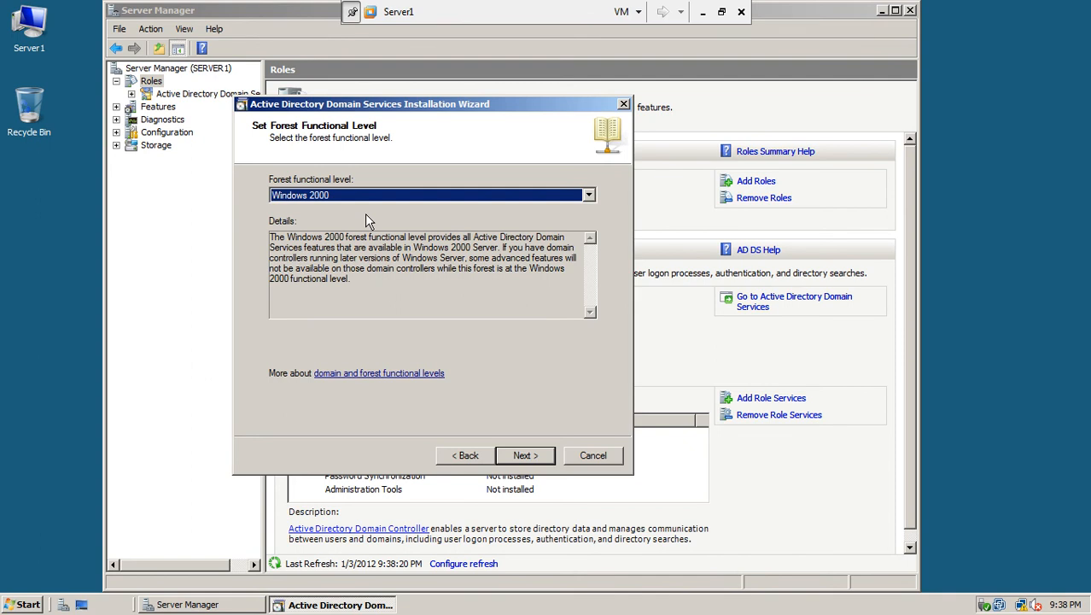
left_click(352, 198)
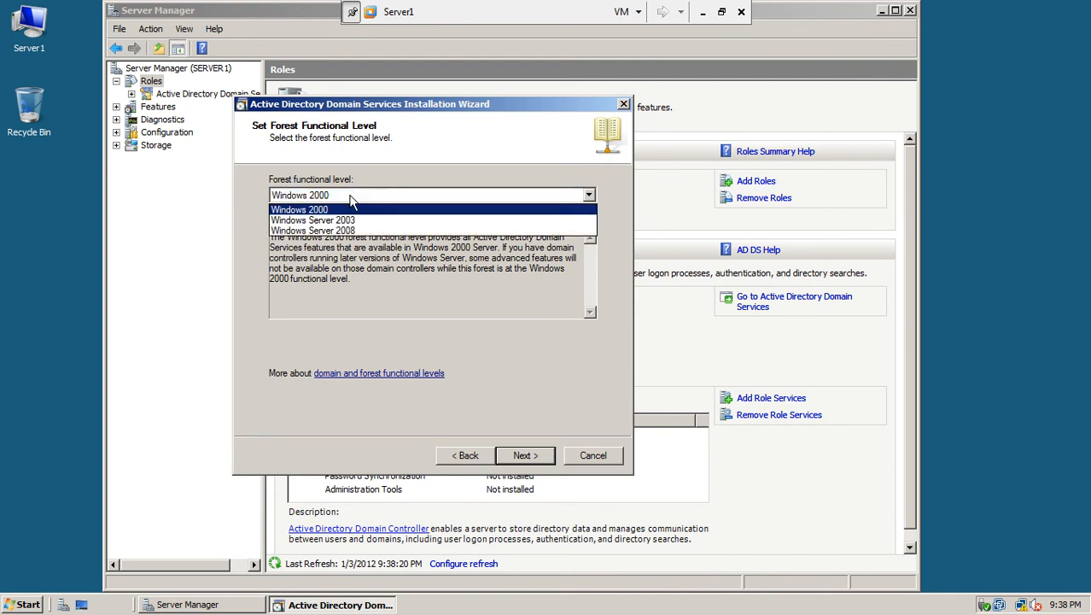
left_click(327, 212)
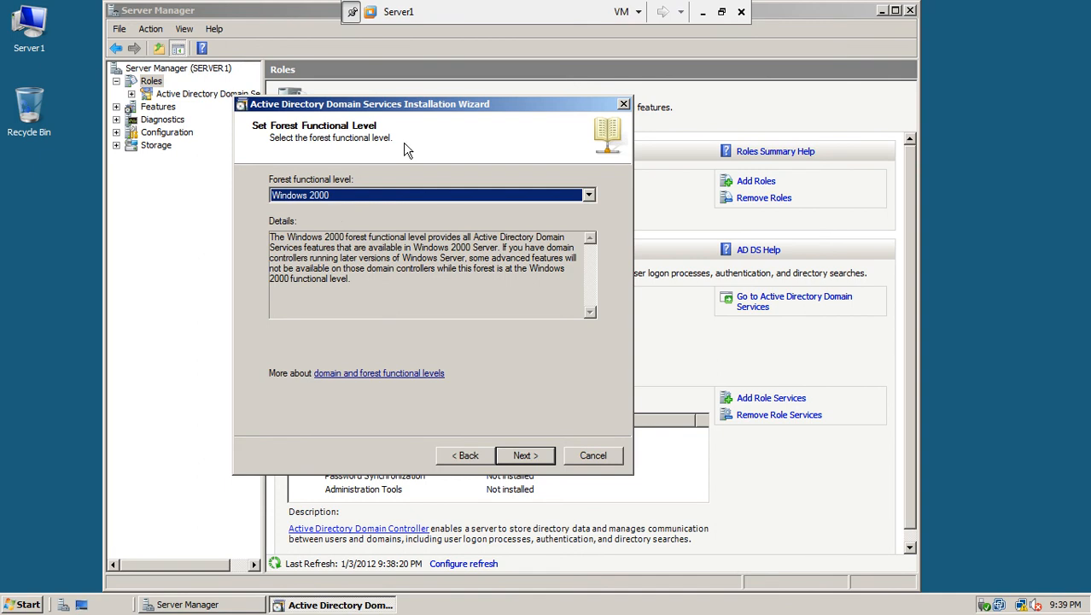
left_click(389, 195)
Compare the Windows 2000 and 2003 forest levels, then settle on Windows Server 2008
left_click(379, 222)
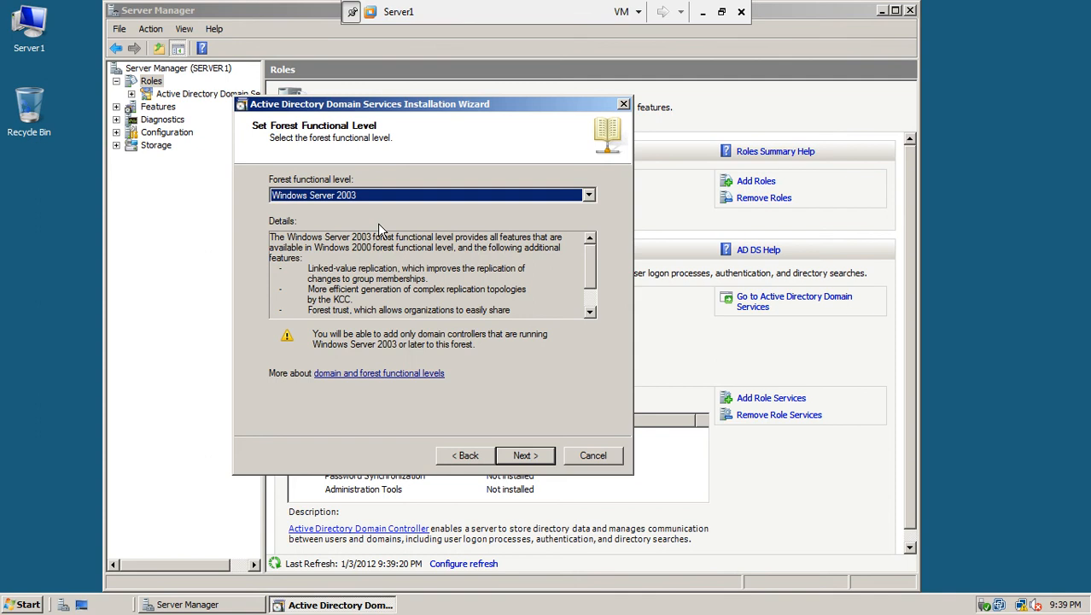
left_click(372, 196)
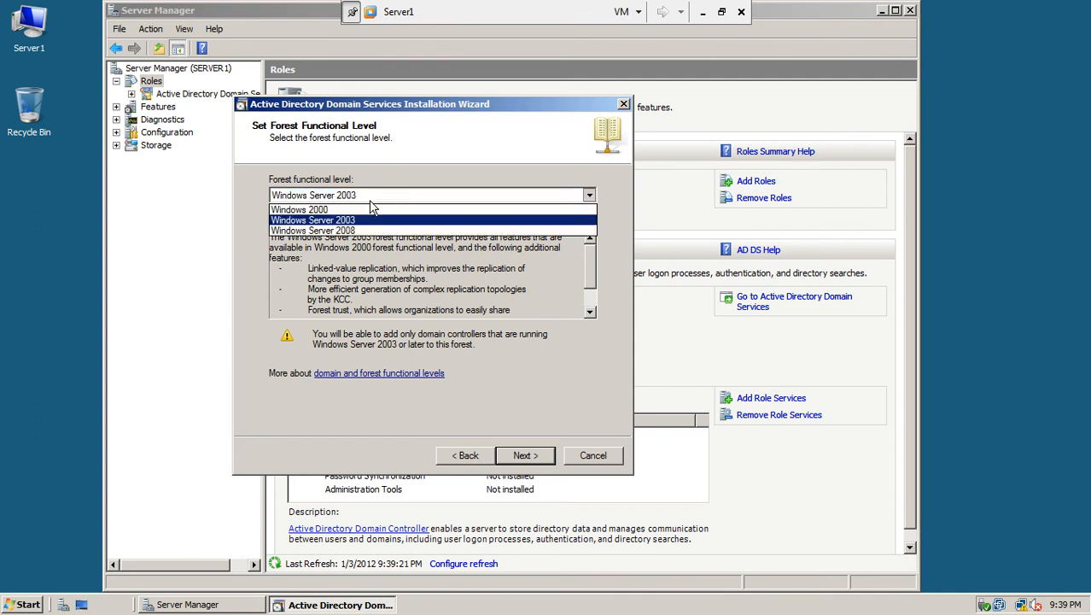
left_click(372, 230)
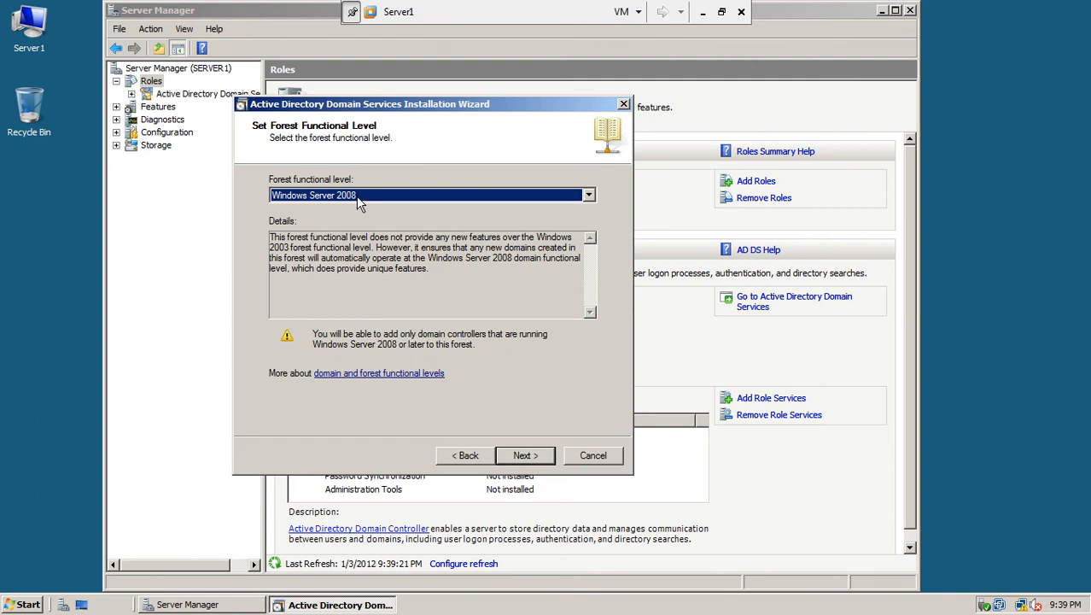
left_click(356, 198)
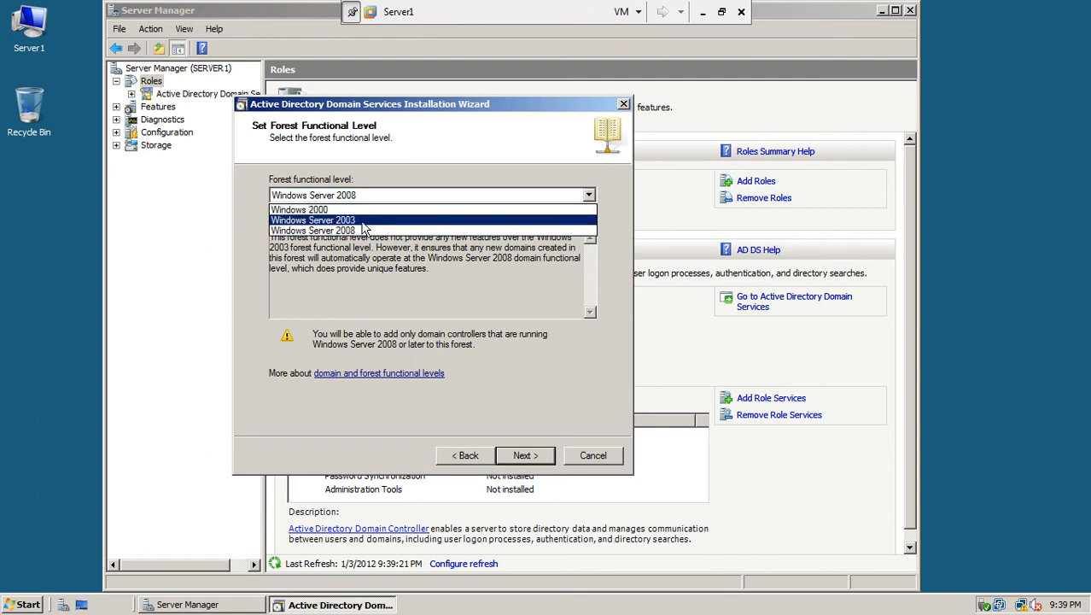
left_click(361, 220)
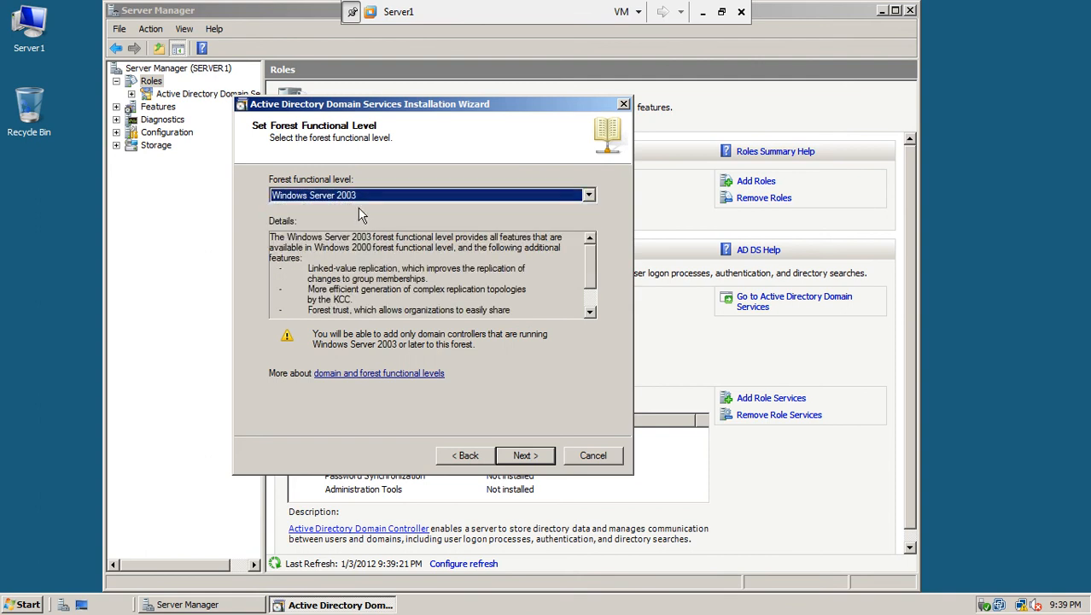
left_click(356, 199)
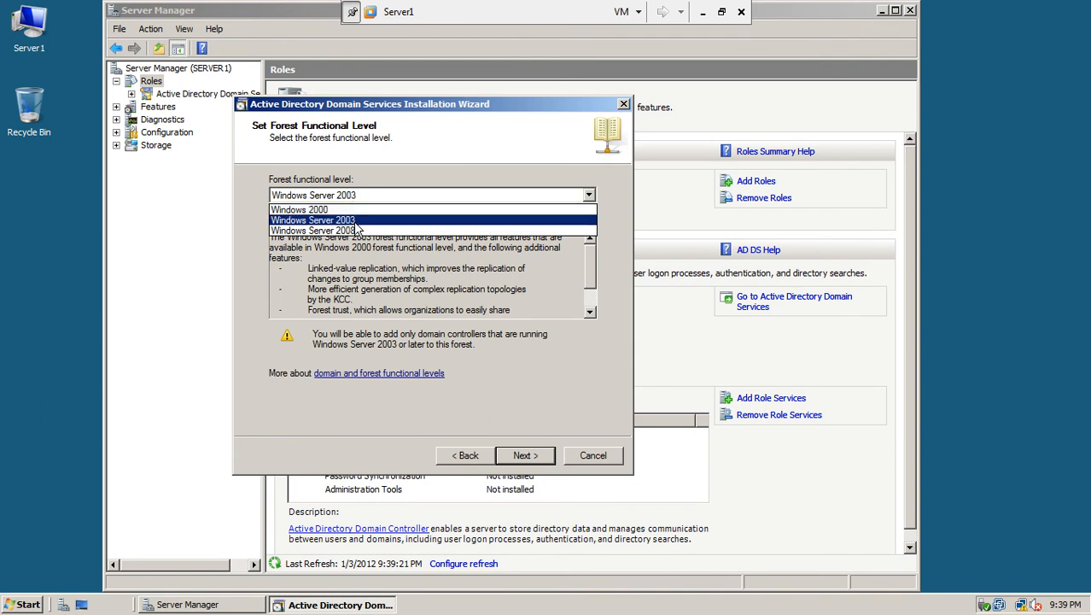
left_click(356, 231)
left_click(351, 196)
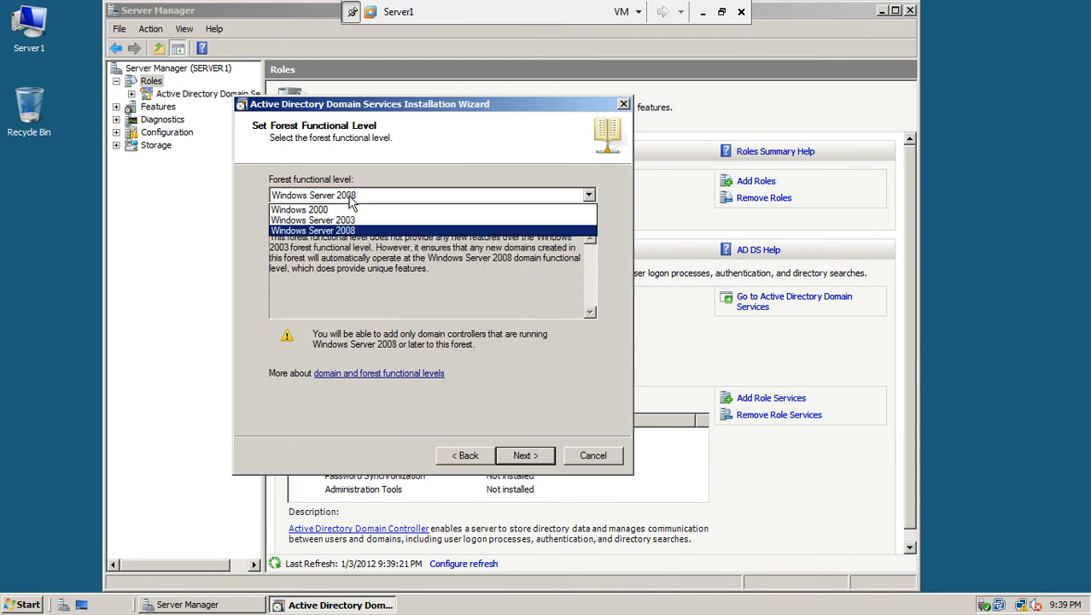
left_click(350, 208)
left_click(350, 196)
left_click(345, 208)
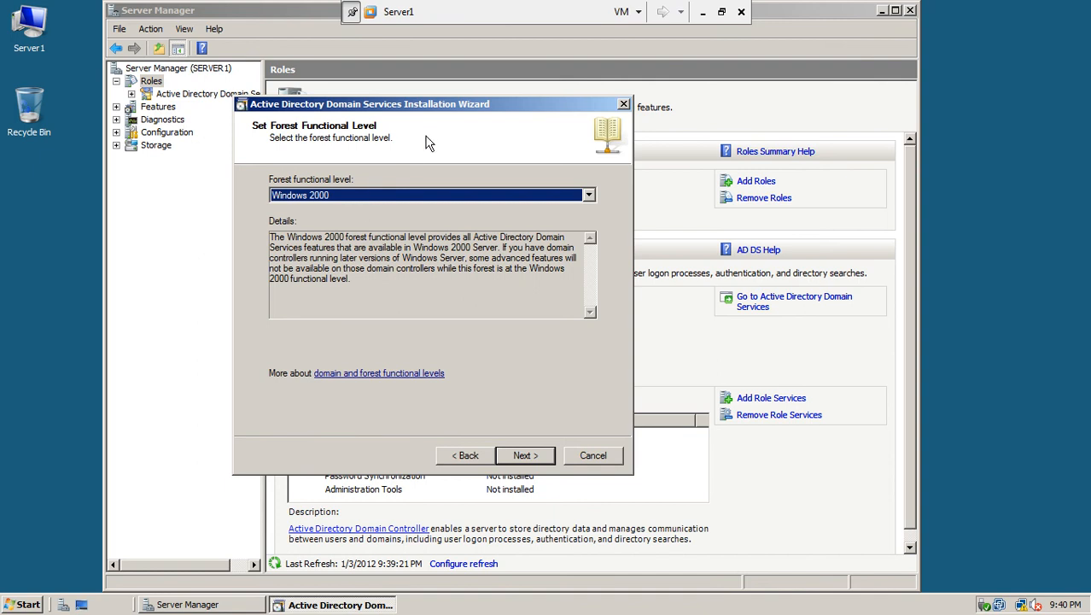
left_click(427, 195)
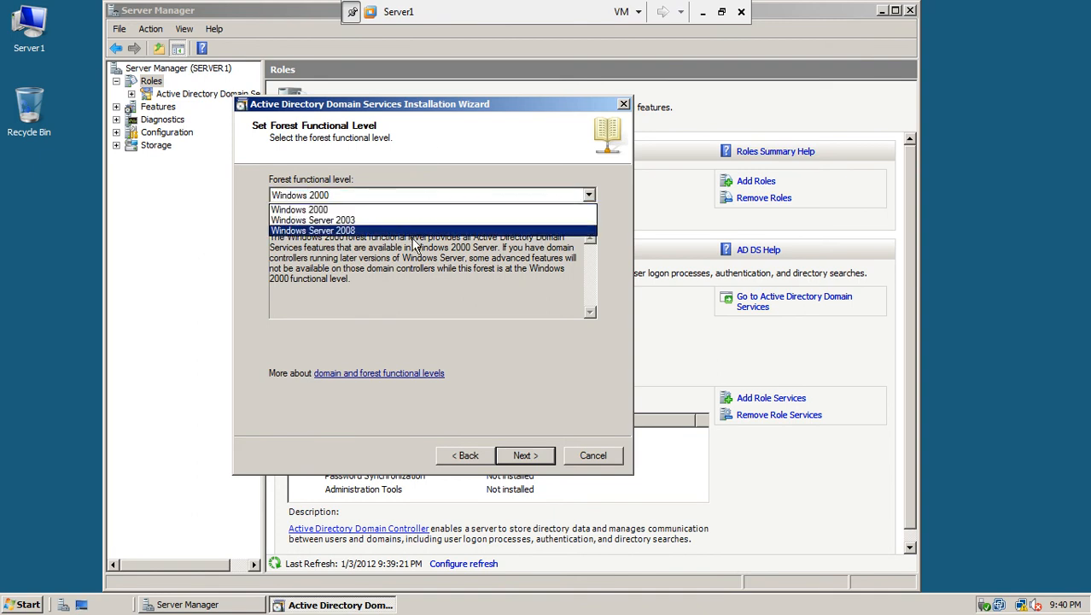
left_click(412, 232)
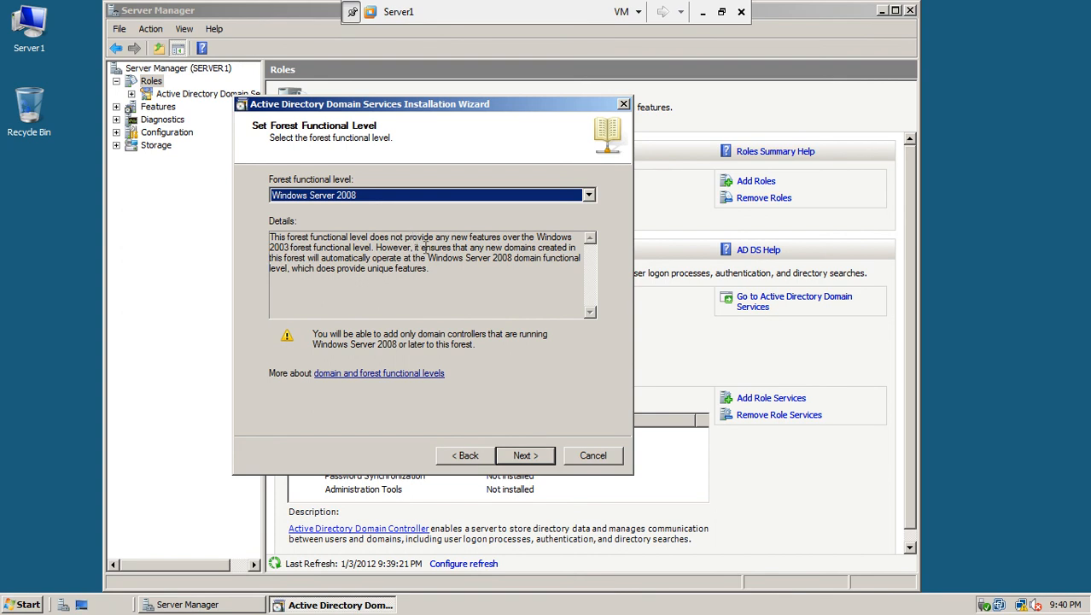
Accept the forest level and keep DNS server and Global catalog checked
left_click(535, 461)
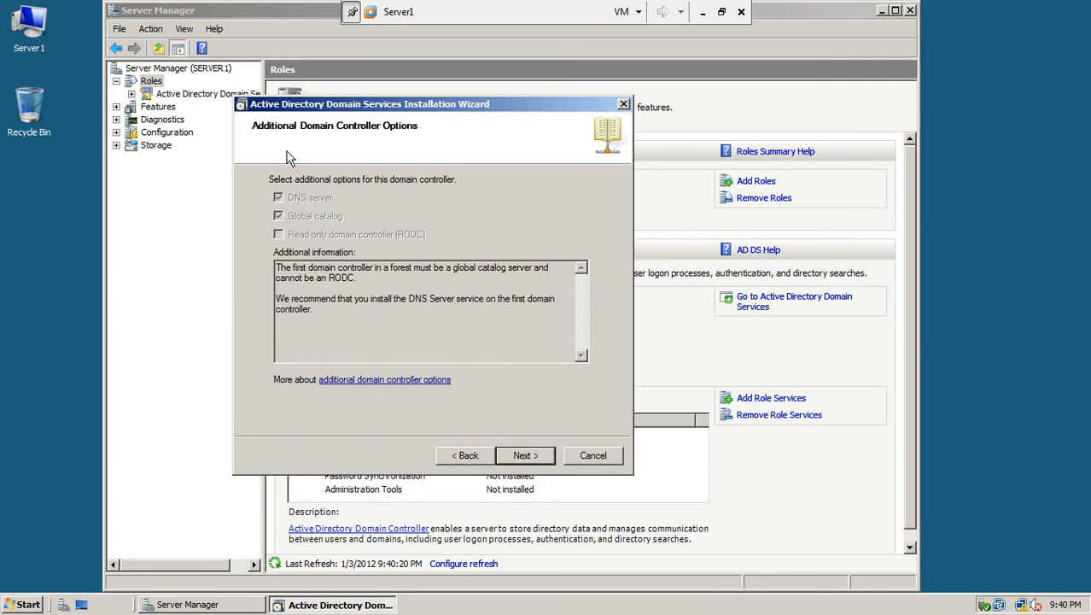
left_click(539, 459)
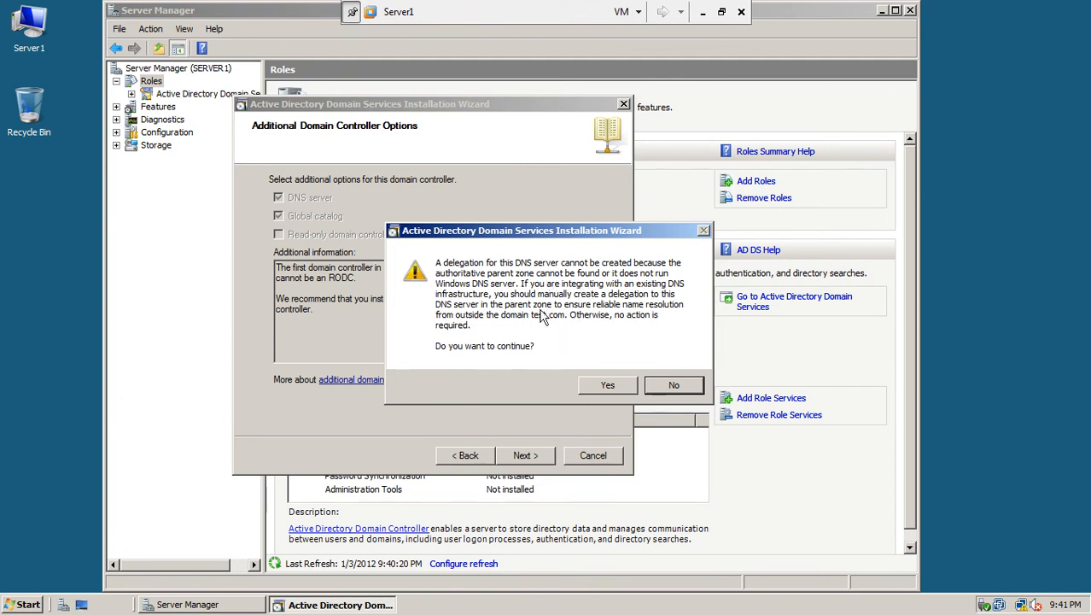
Accept the DNS delegation warning and review the database and log folder paths
left_click(606, 386)
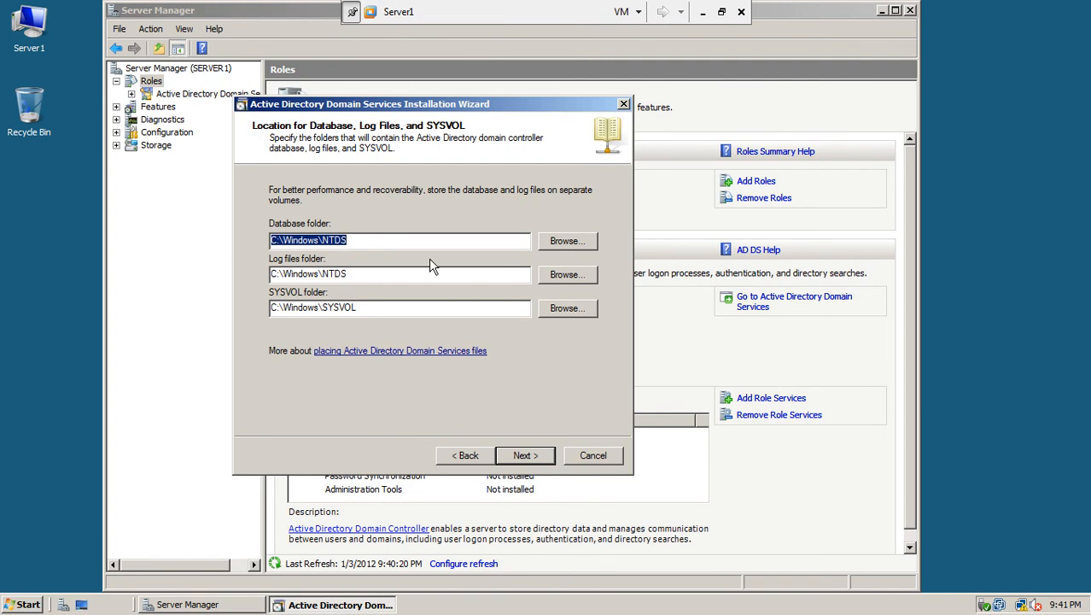
left_click(369, 240)
left_click(361, 273)
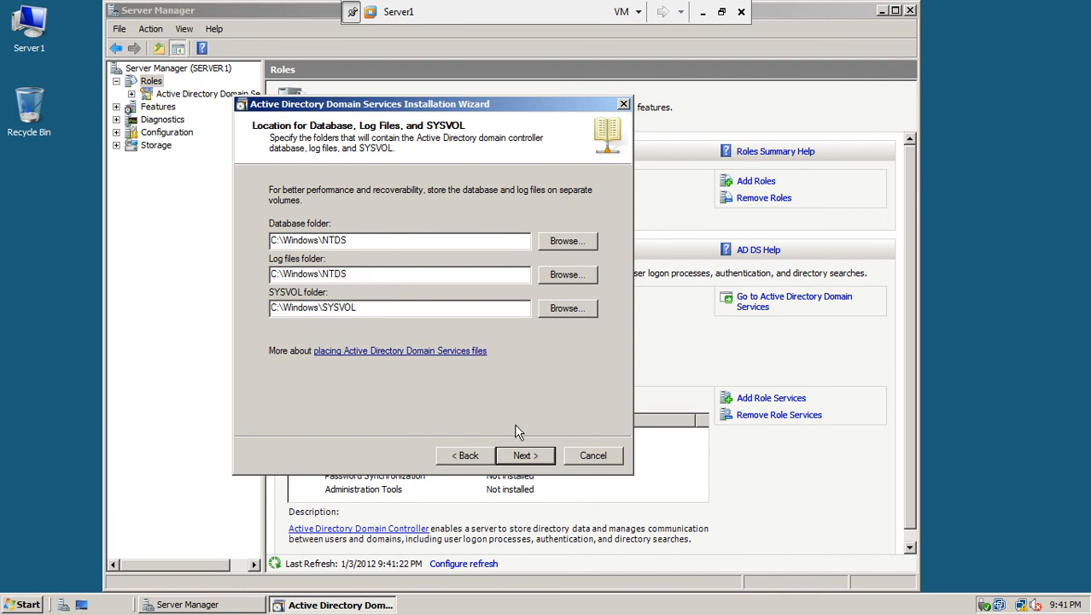
Keep default folder locations, then enter and confirm the Directory Services Restore Mode password
left_click(525, 455)
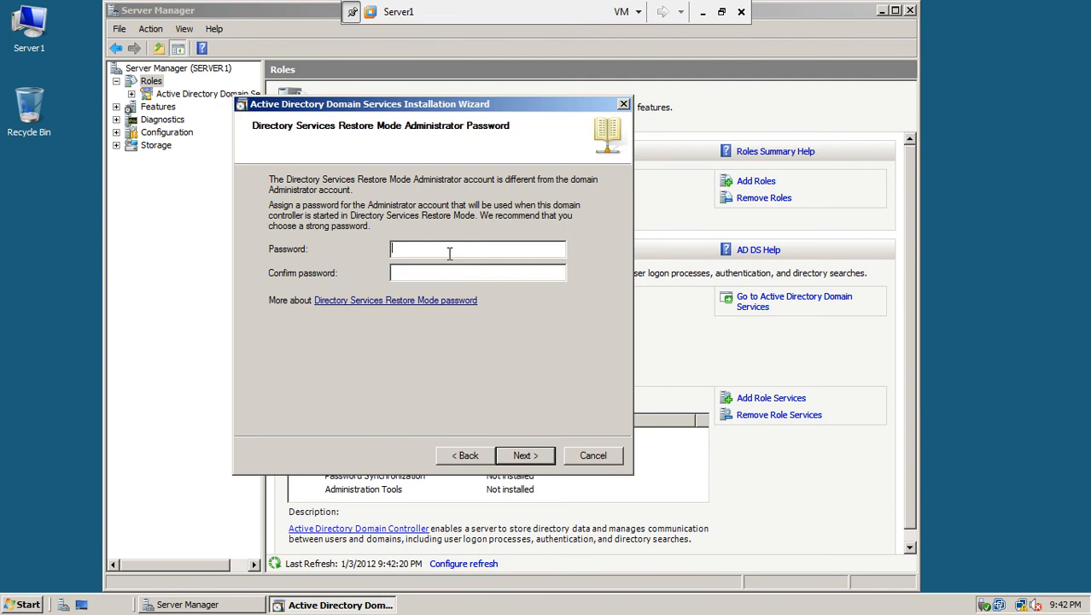
type("P@ssw0r")
left_click(442, 272)
type("P@ssw0r")
left_click(533, 456)
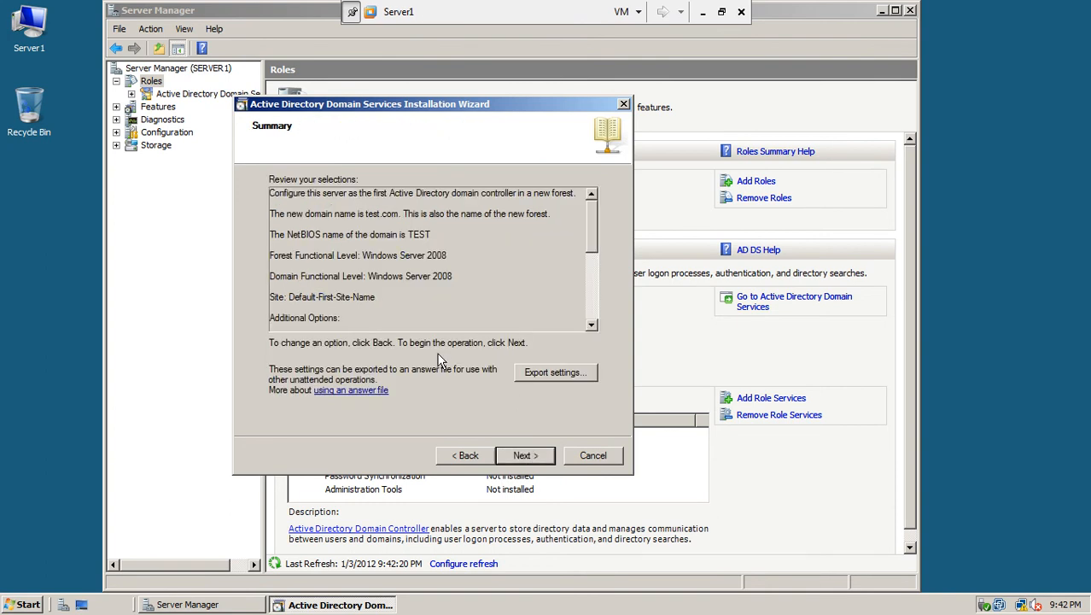
Export the wizard settings as 'myfirst DC settings' in Documents, then start the AD DS configuration
left_click_drag(590, 212, 587, 286)
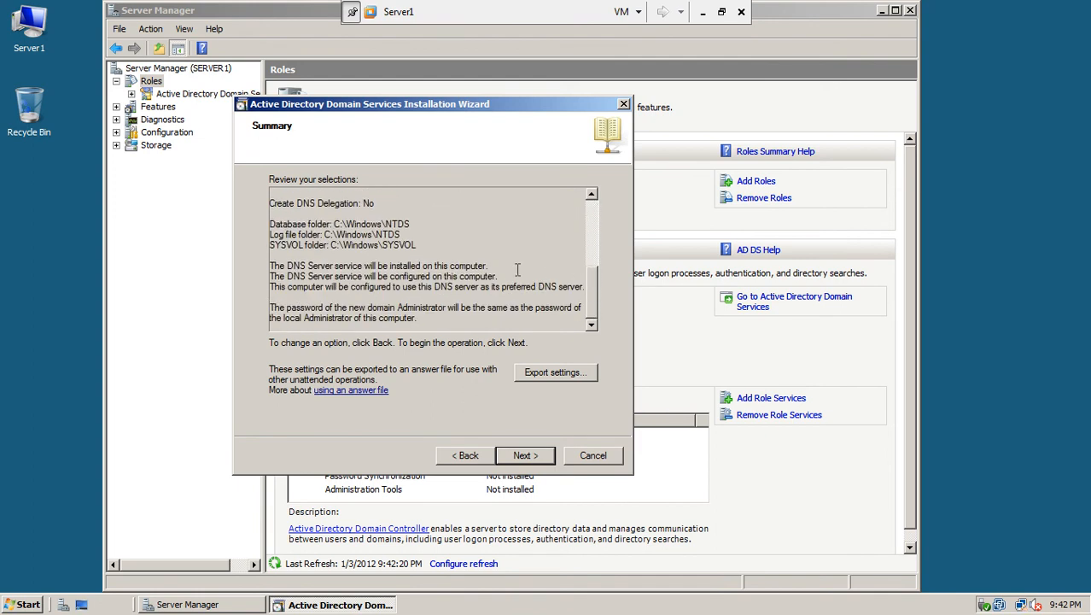
left_click(552, 375)
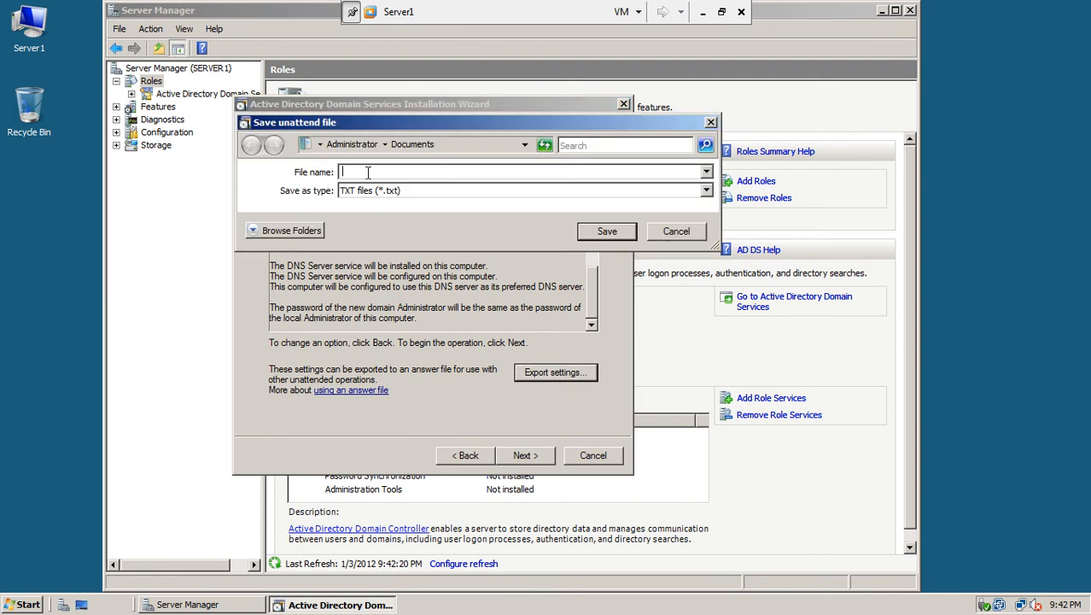
type("myfirst DC settings")
left_click(602, 231)
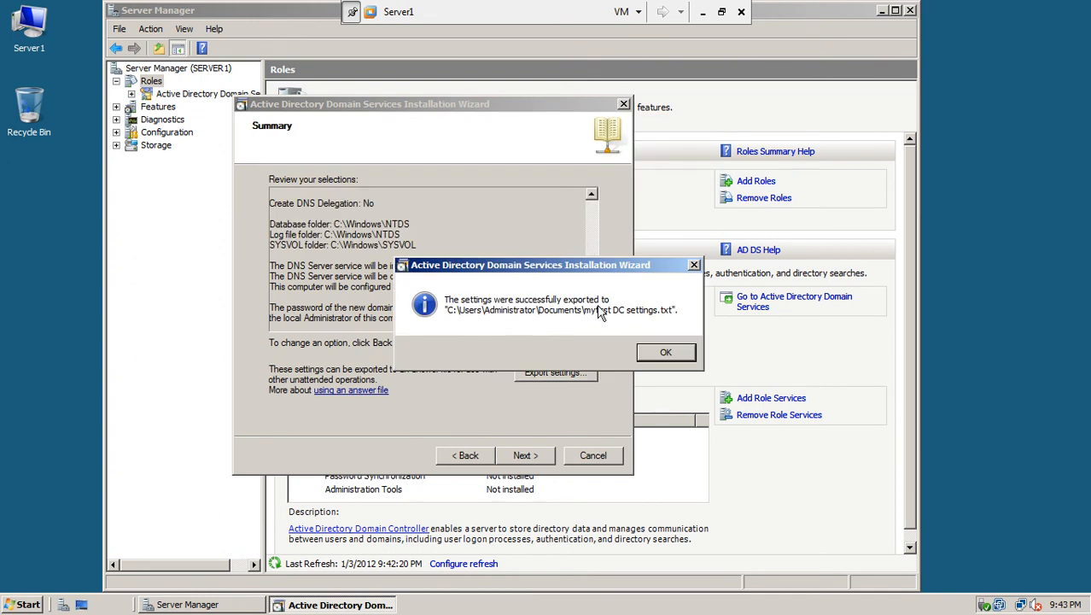
left_click(659, 354)
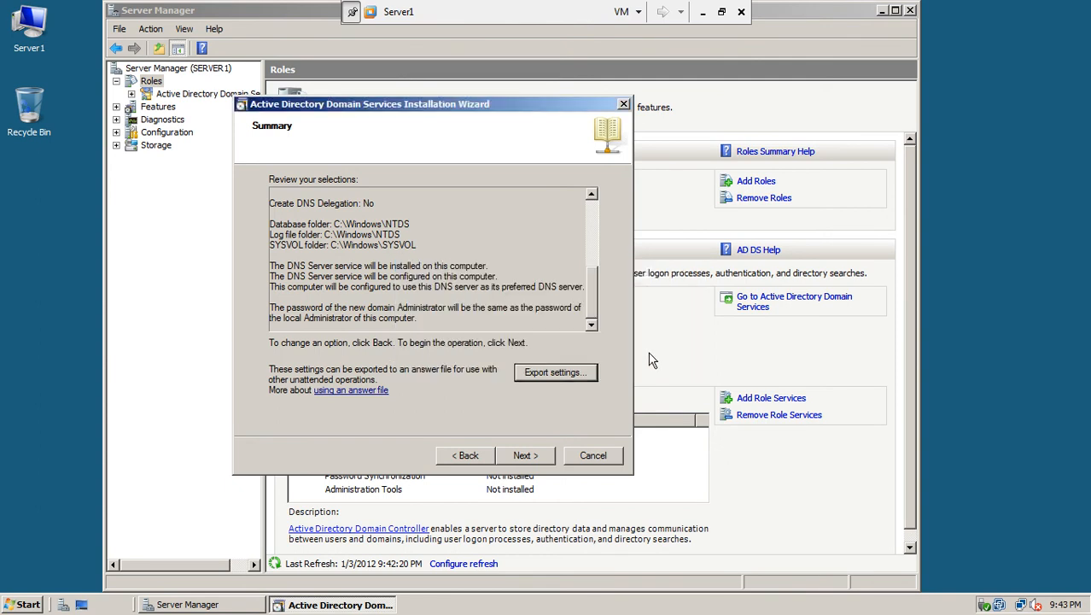
left_click(551, 461)
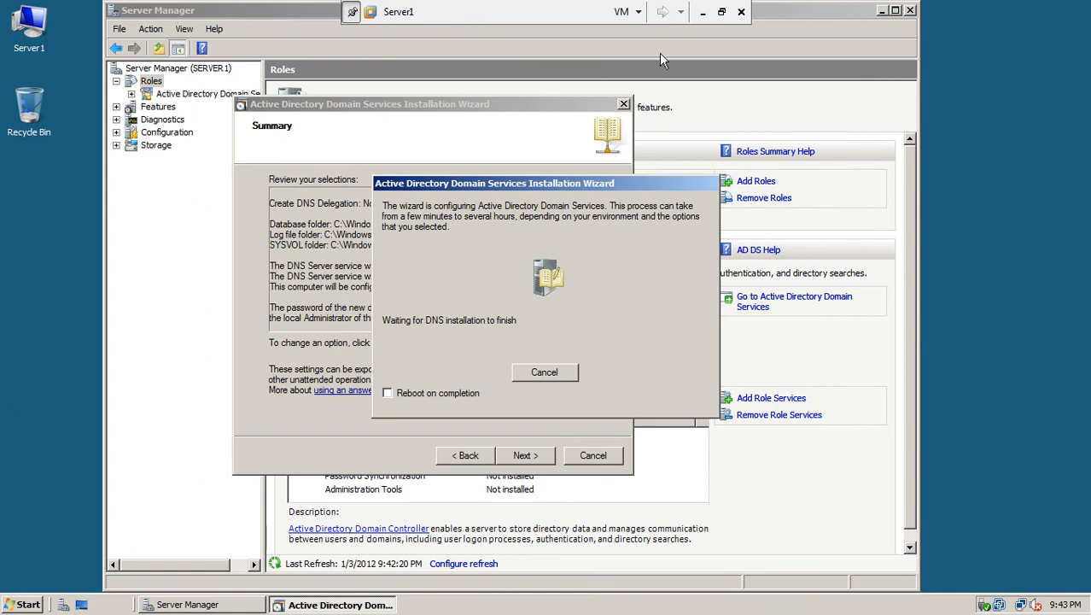
Minimize the Server1 window and pause the screen recording
left_click(705, 11)
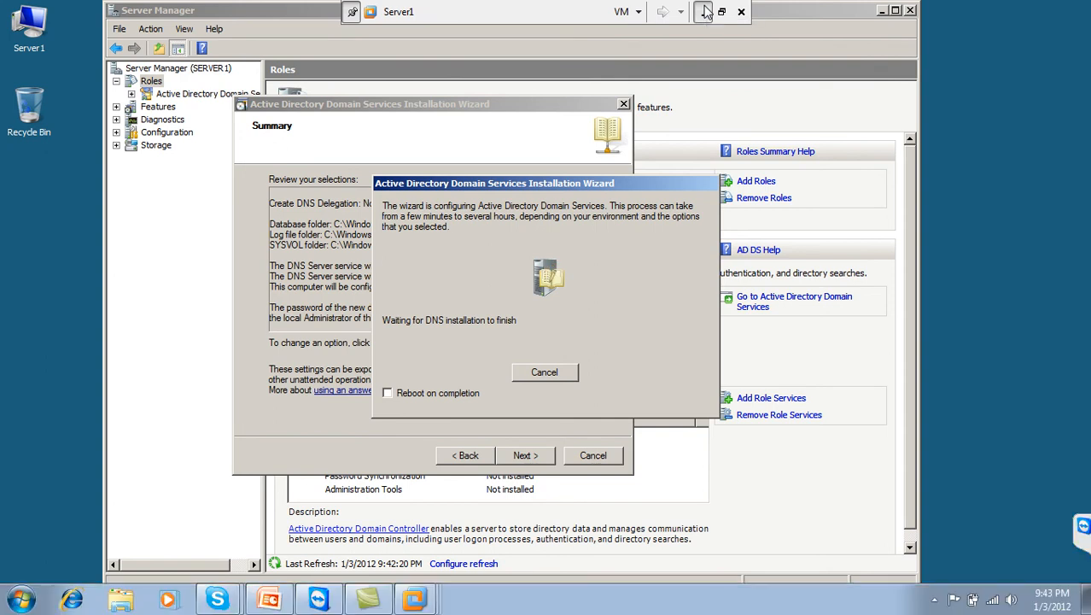
left_click(934, 597)
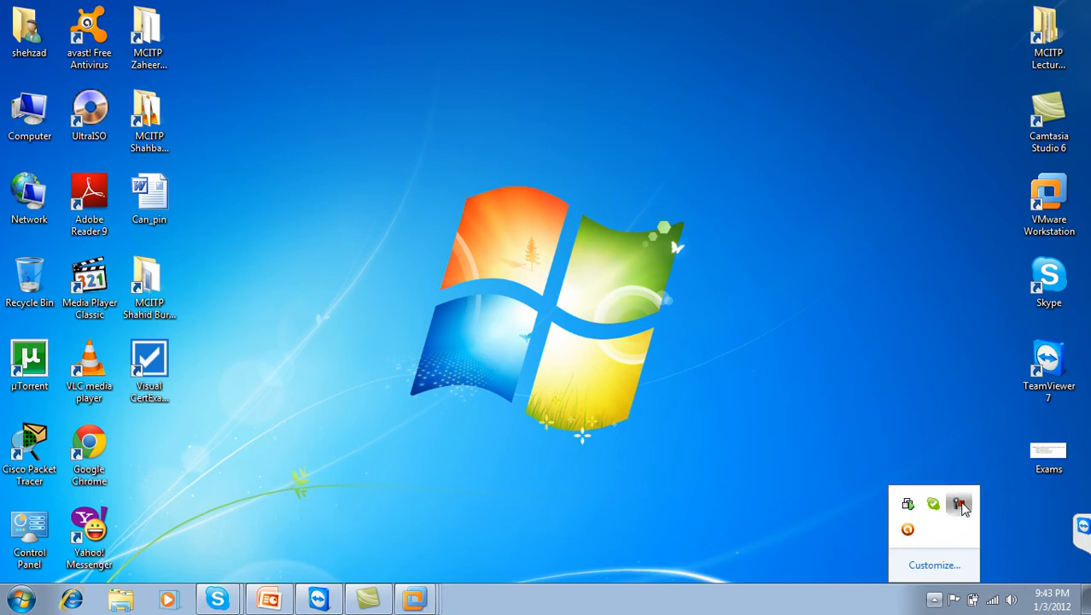
left_click(959, 505)
left_click(1015, 535)
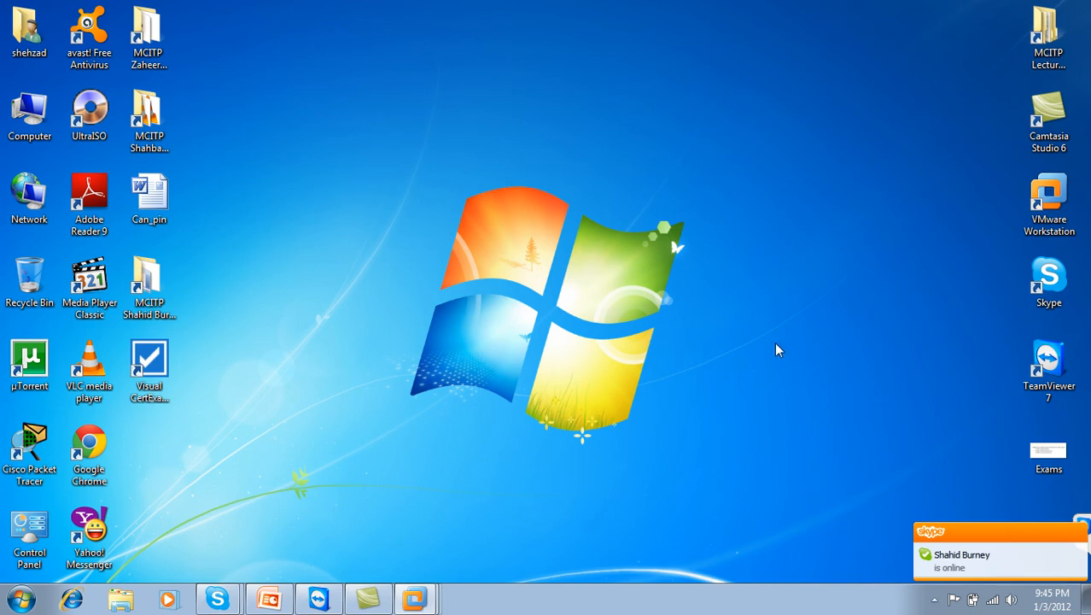
Finish the AD DS wizard on Server1, restart it, and maximize the VMware Workstation window
right_click(413, 602)
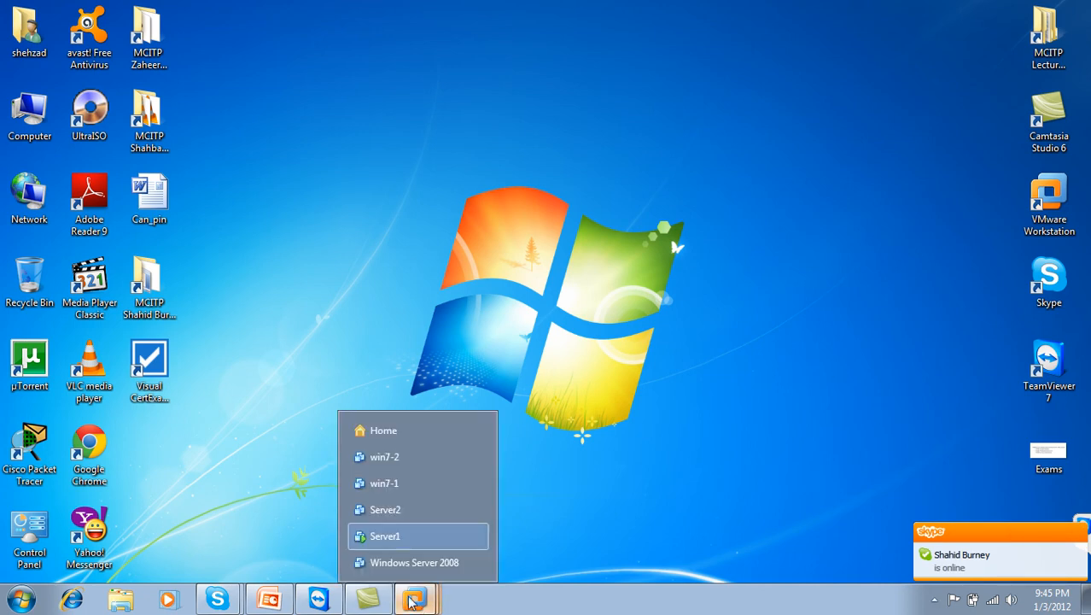
left_click(377, 535)
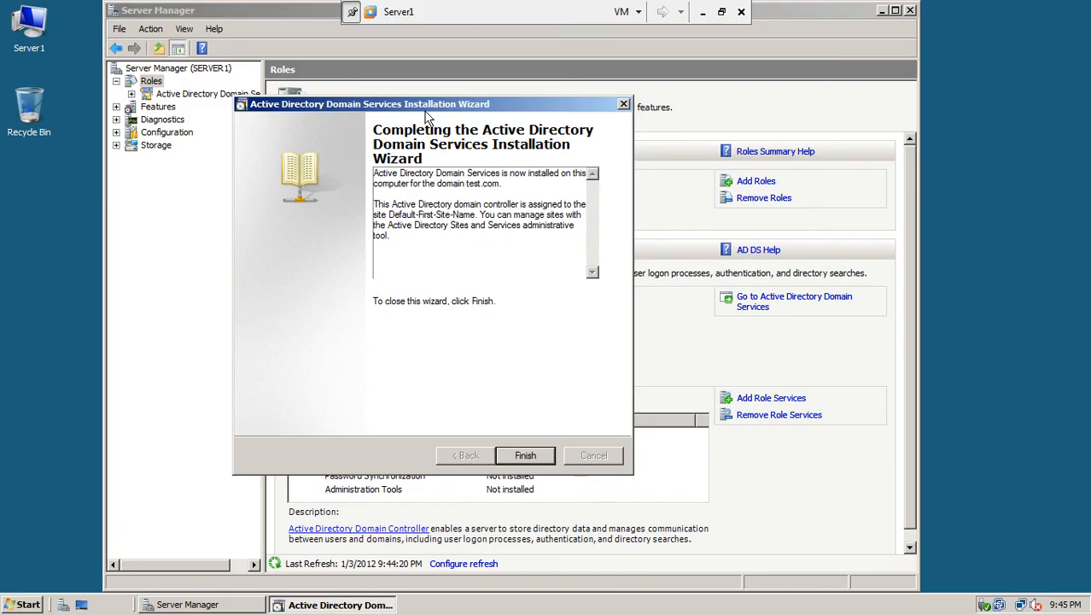
left_click_drag(426, 109, 516, 127)
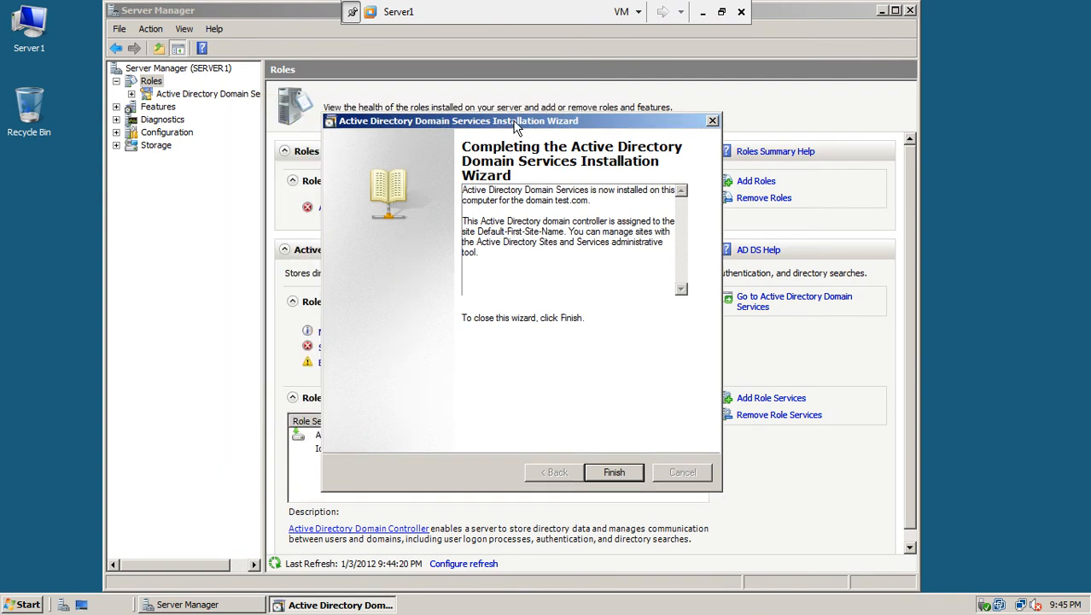
left_click(616, 472)
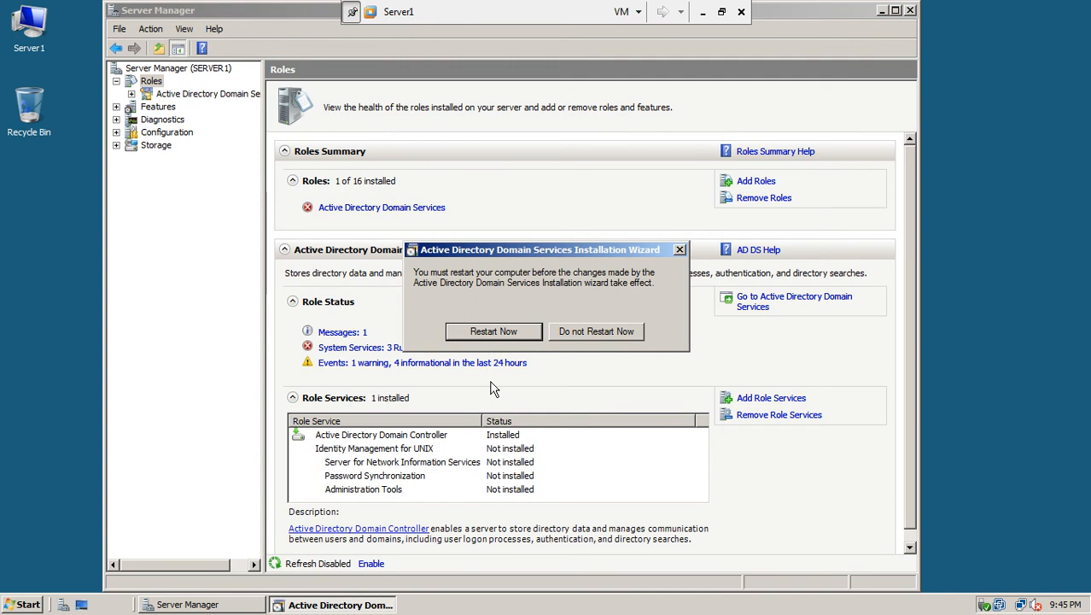
left_click(491, 336)
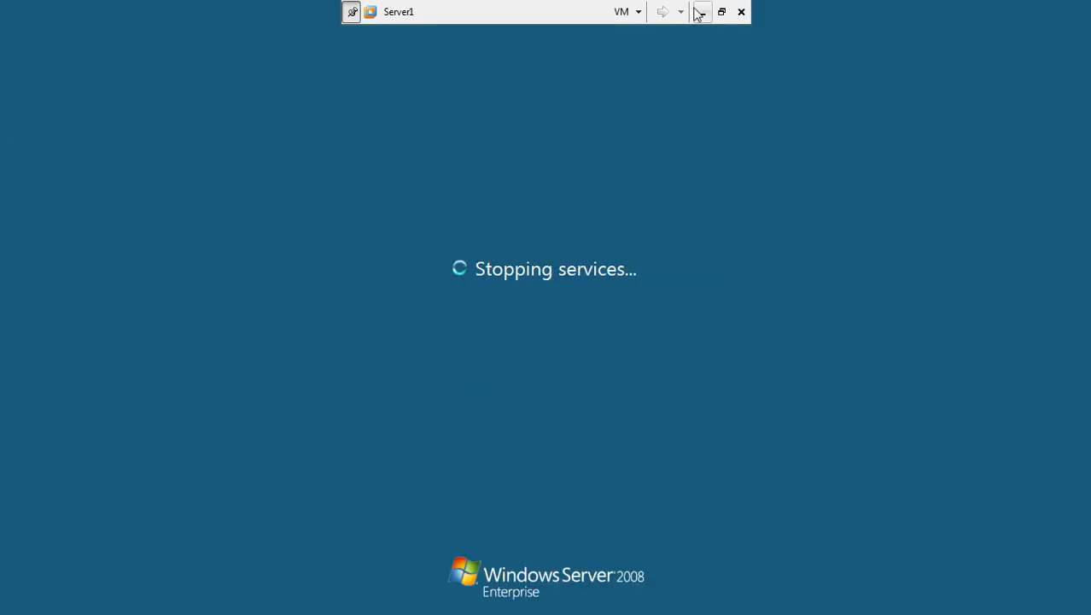
left_click(721, 12)
double_click(595, 15)
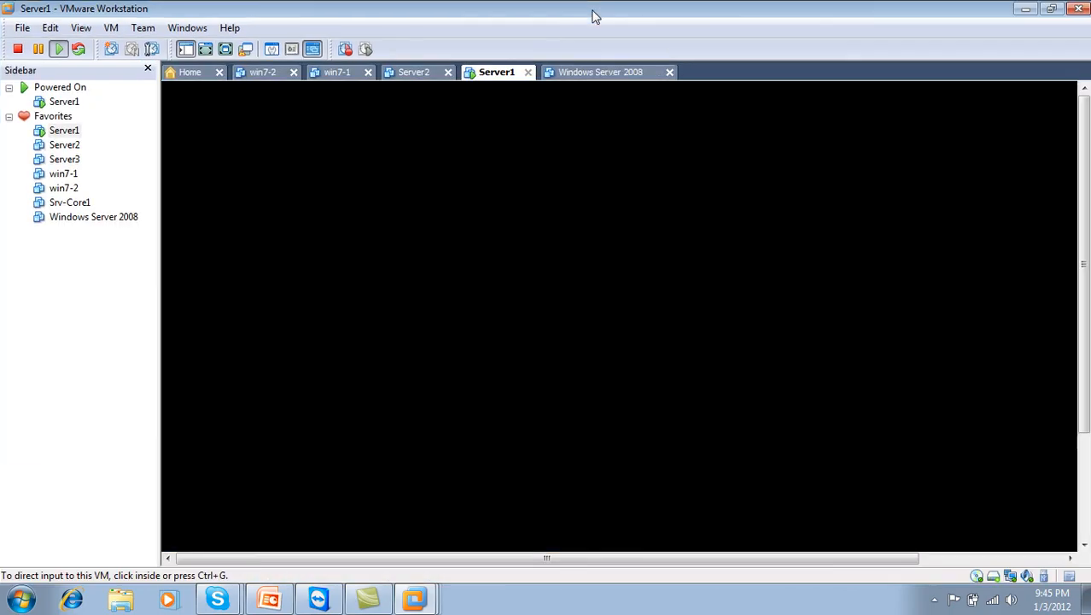
Check Server2's Host-only network adapter, then power on Server2
left_click(935, 600)
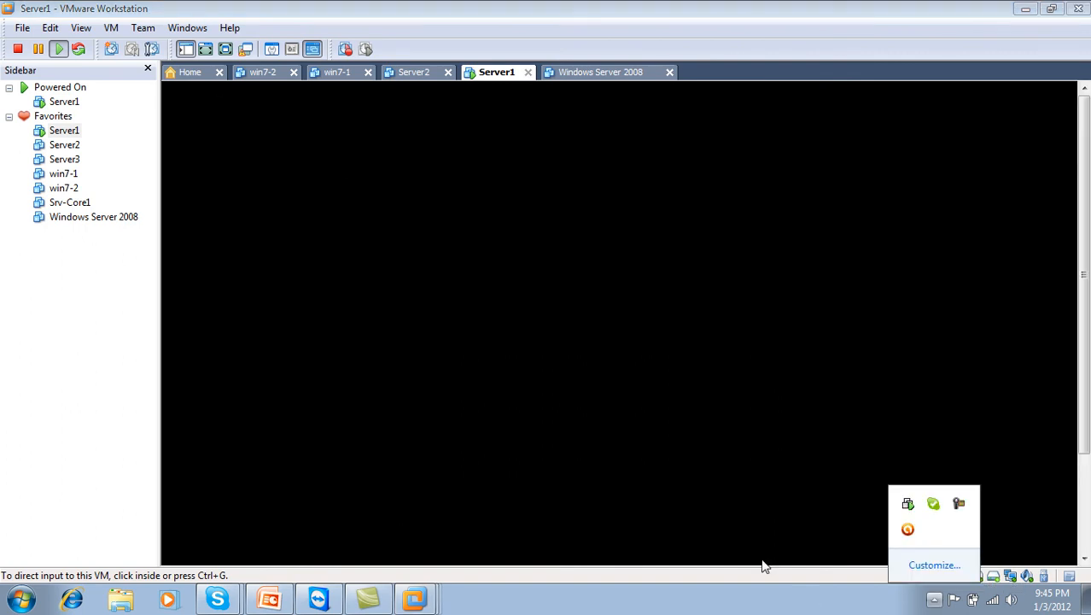
left_click(374, 9)
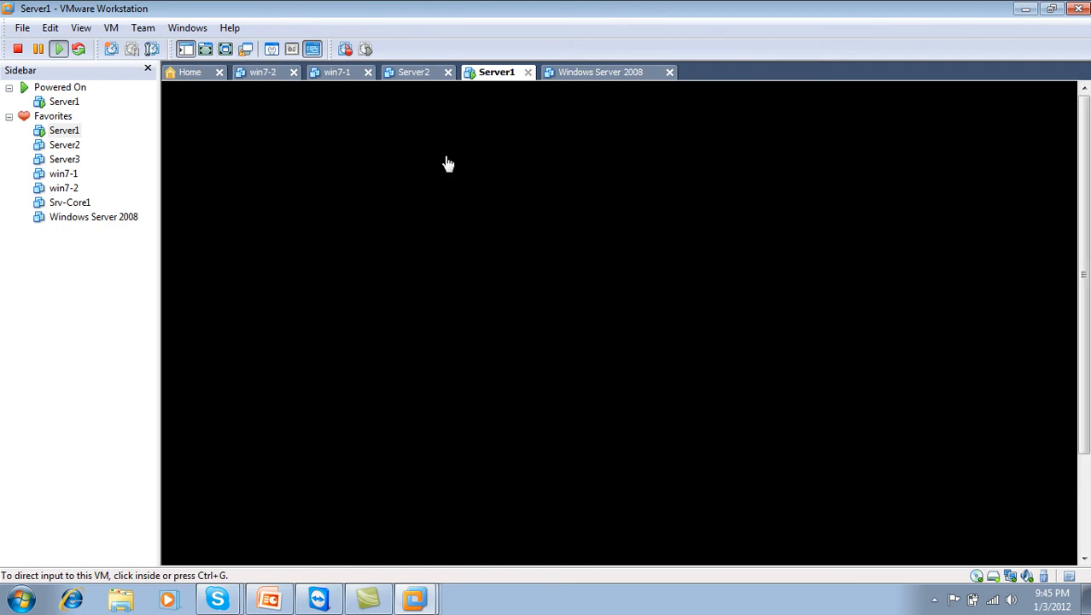
left_click(416, 75)
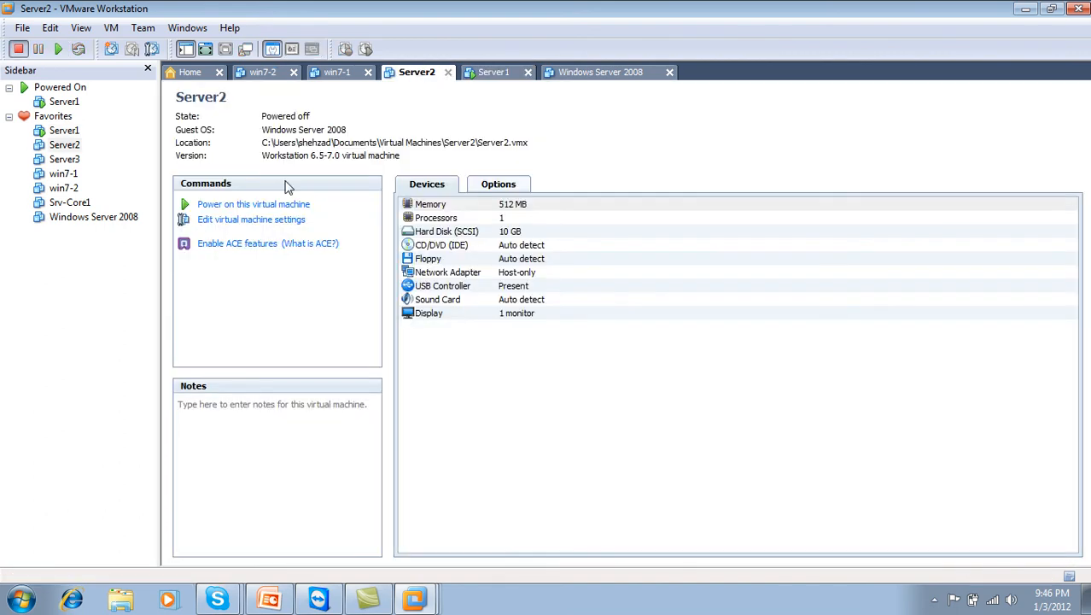
left_click(512, 276)
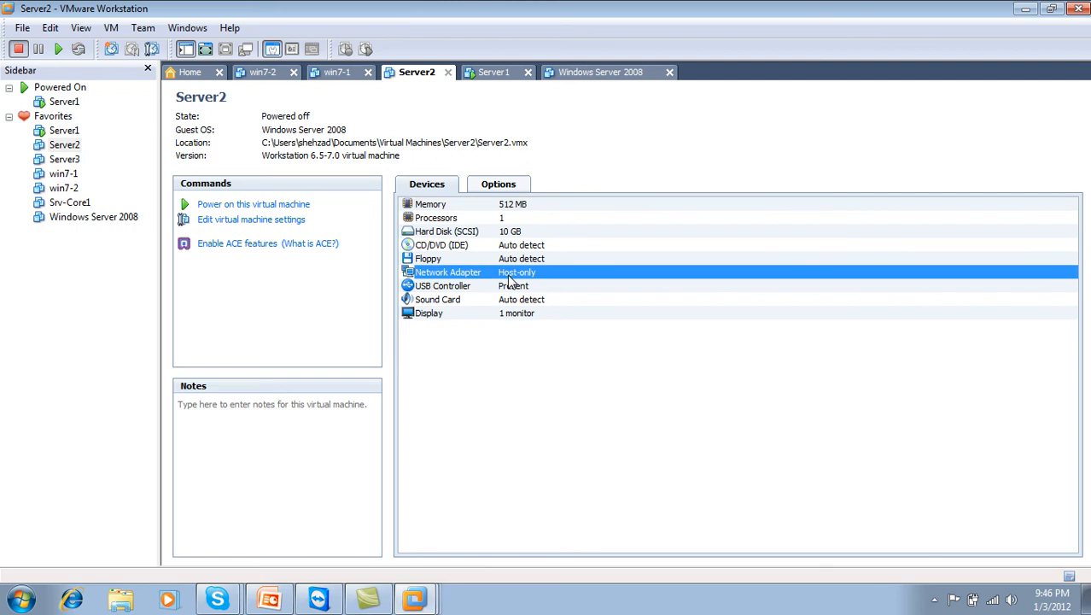
left_click(278, 205)
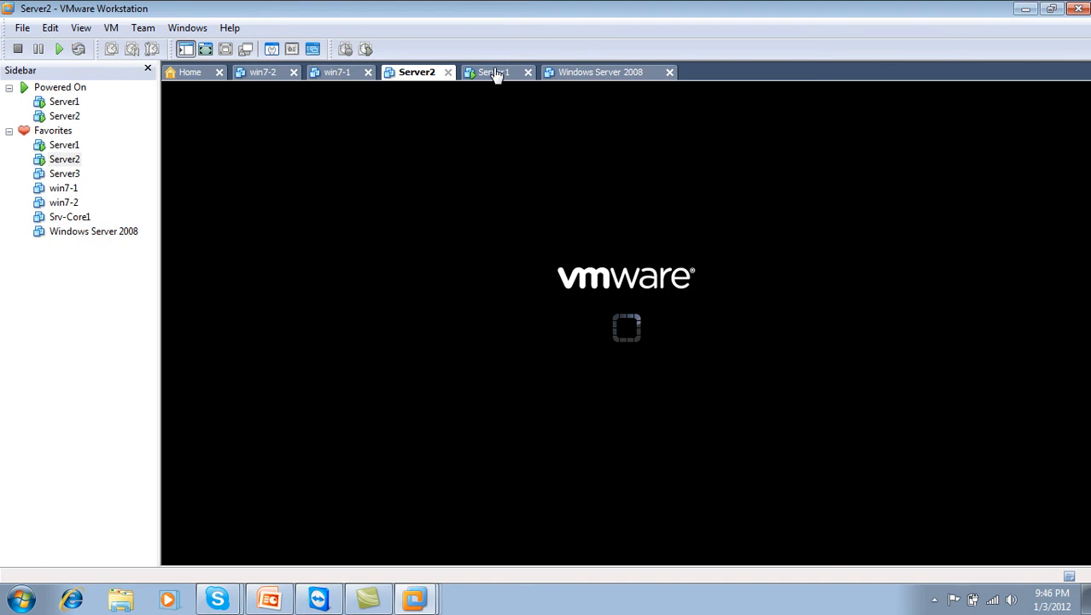
Switch to the Server1 tab and show its restarting console full screen
left_click(494, 72)
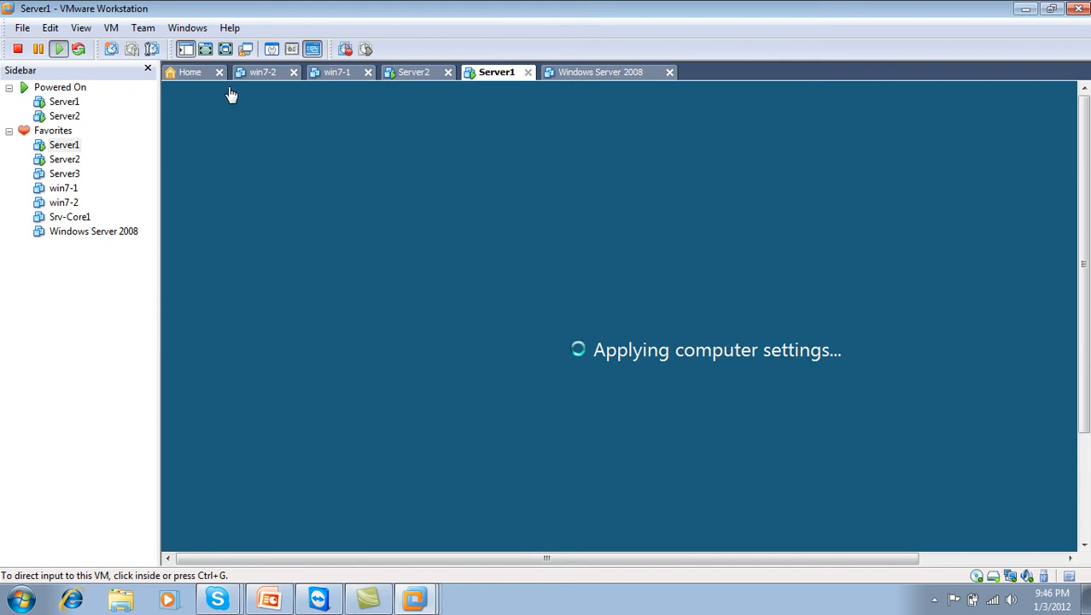
left_click(225, 48)
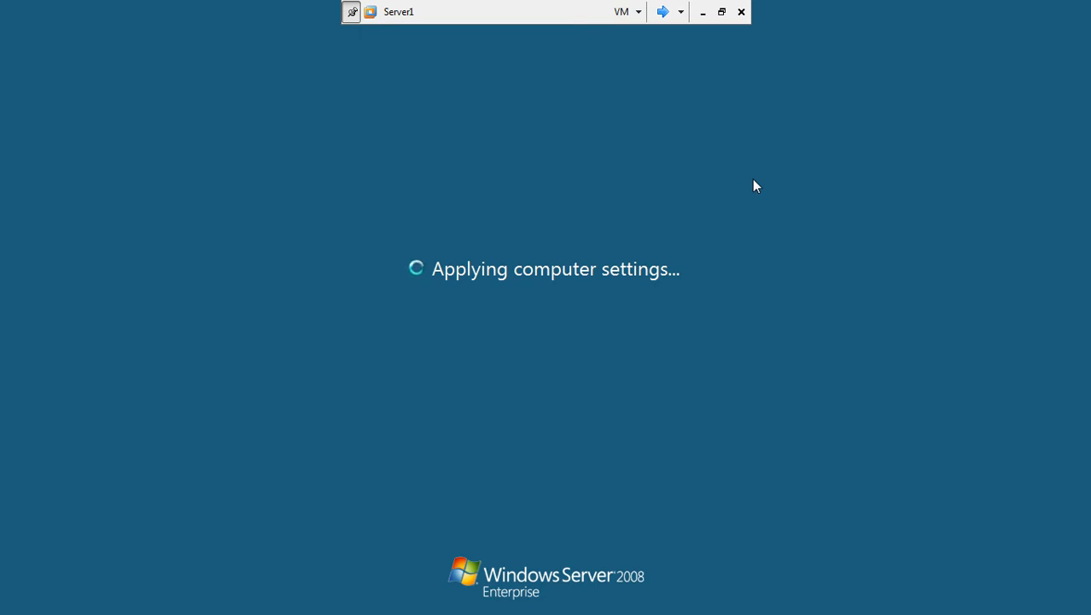
Send Ctrl+Alt+Del to Server2 and choose the Administrator account tile
left_click(661, 12)
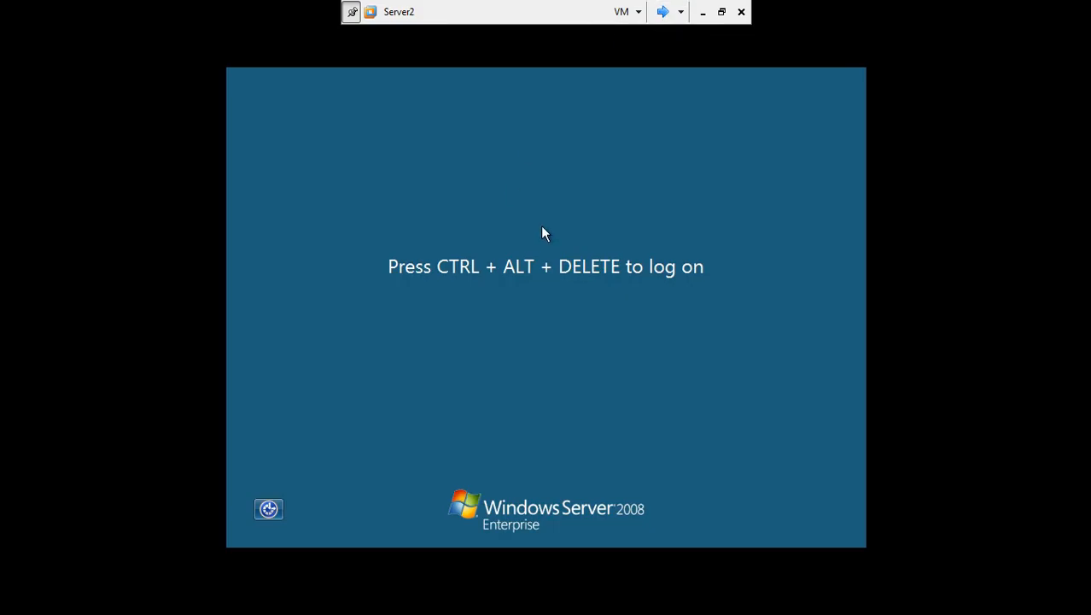
key("ctrl+alt+End")
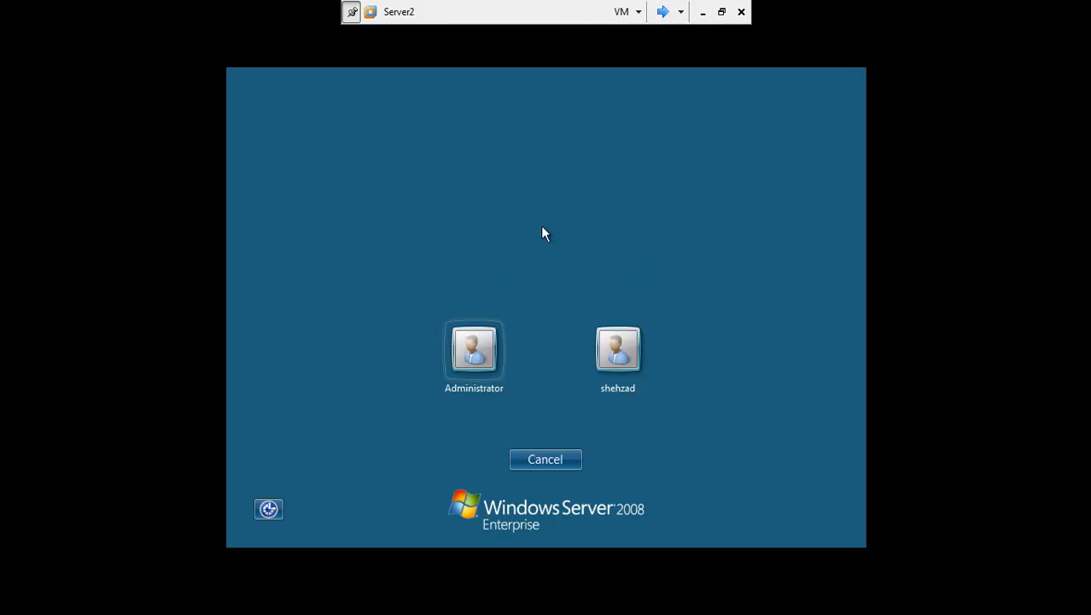
left_click(477, 352)
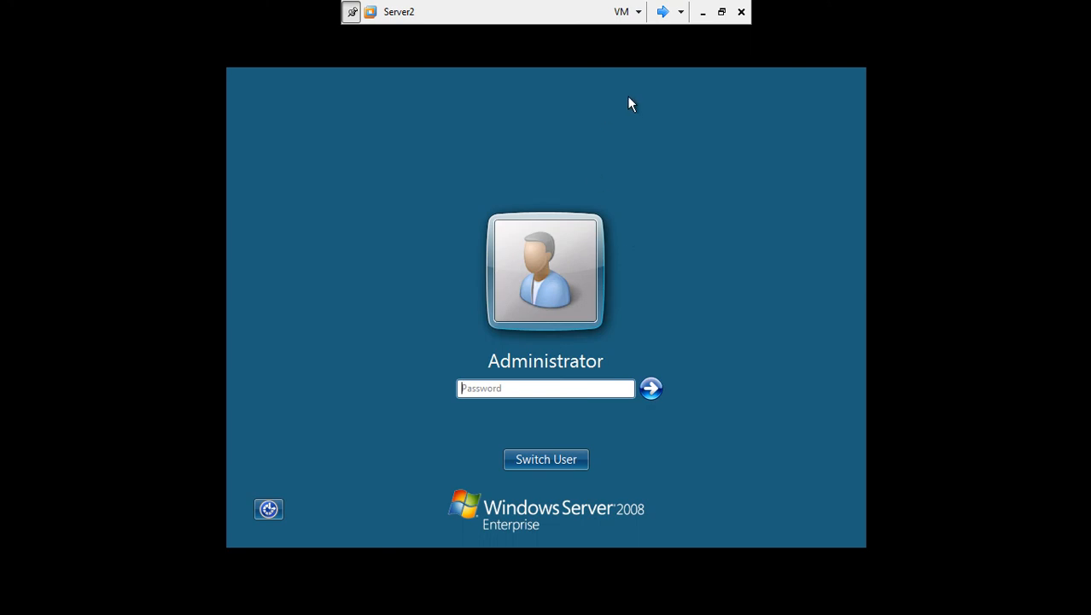
Return to Server2's Administrator logon screen in full-screen view
left_click(662, 11)
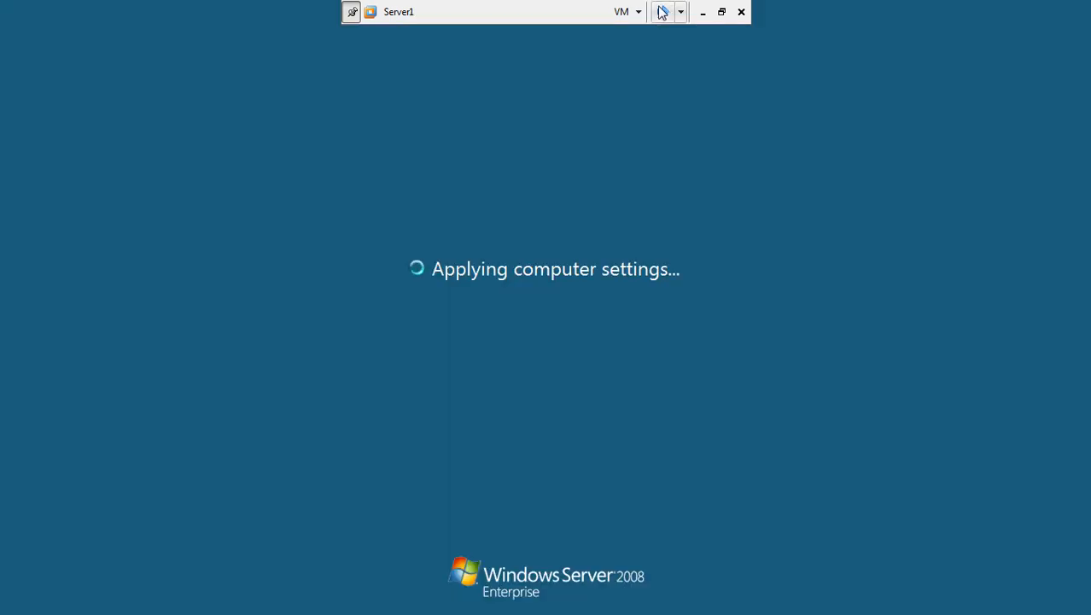
left_click(722, 12)
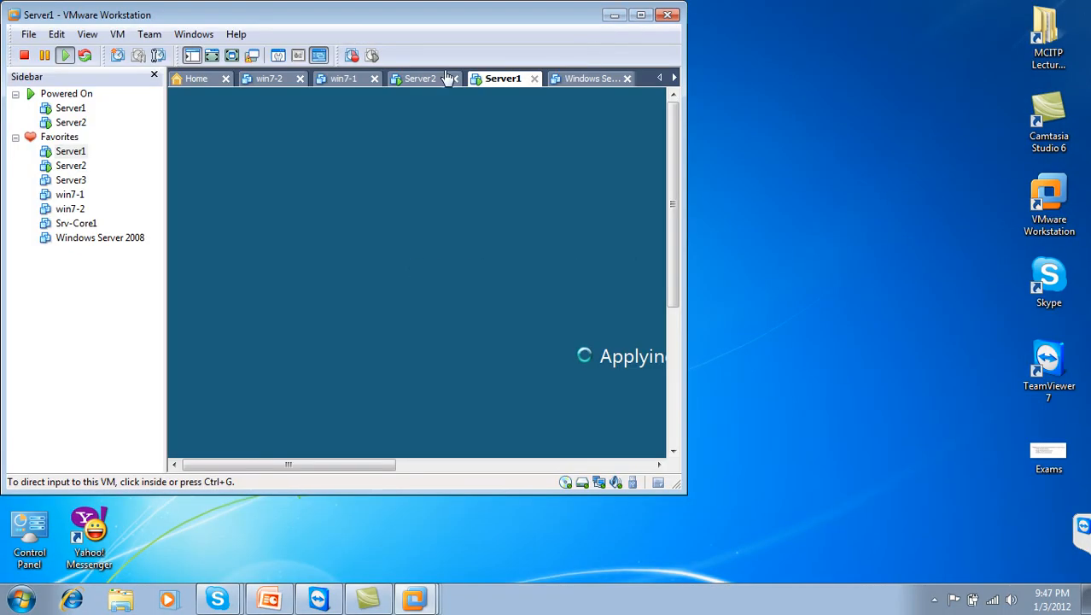
left_click(424, 83)
left_click(500, 83)
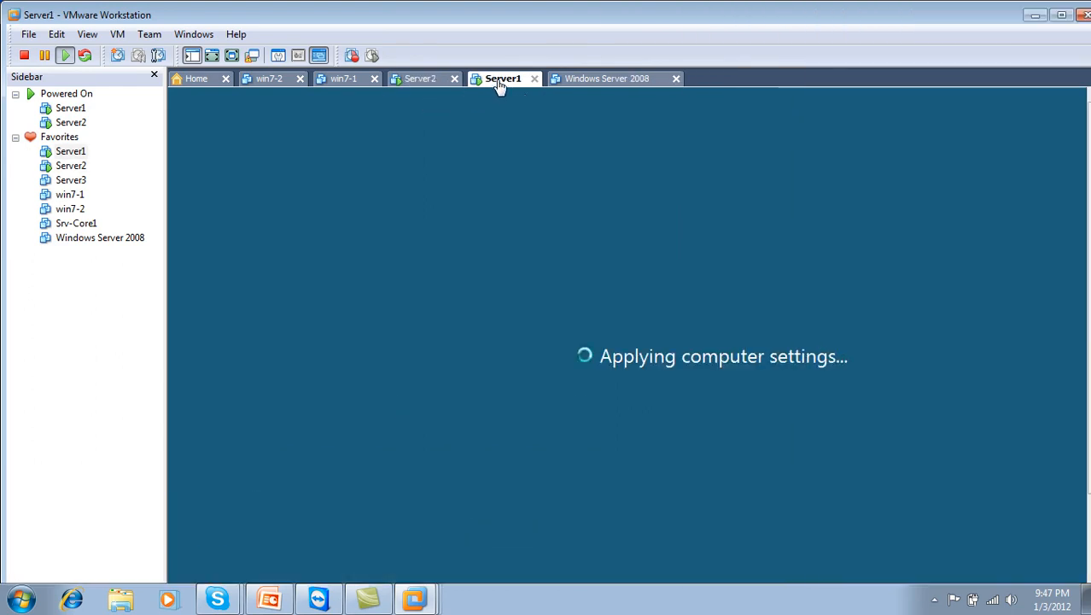
left_click(231, 55)
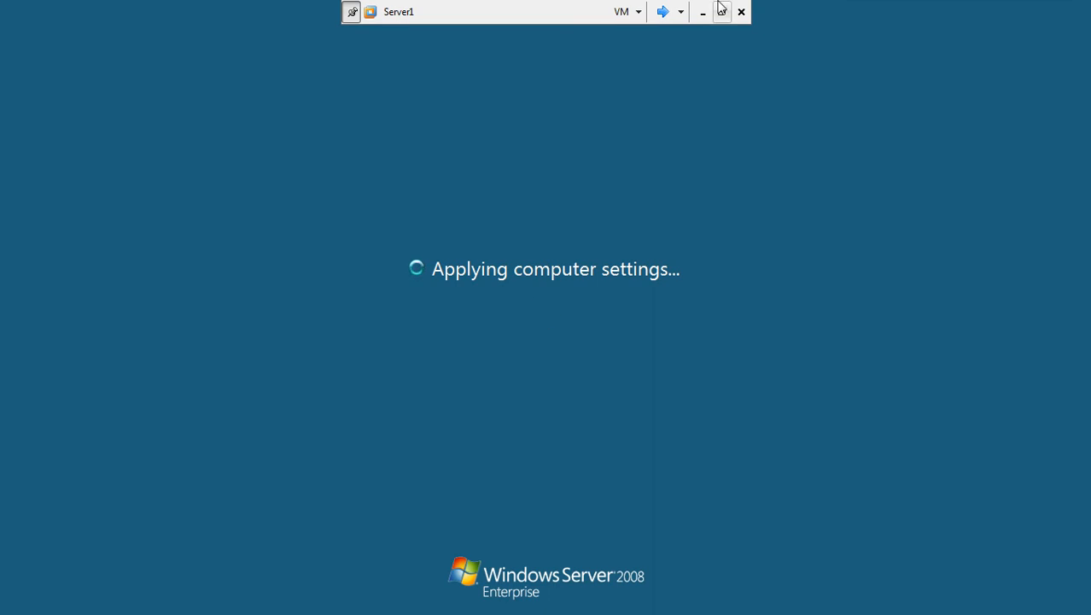
left_click(663, 11)
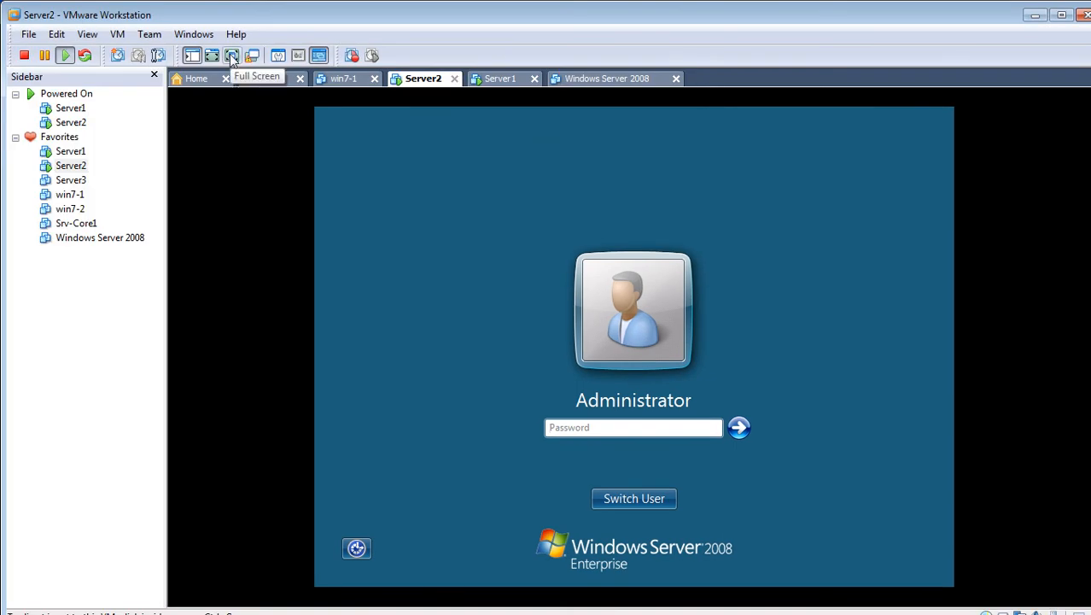
Enter the Administrator password on Server2 and wait for Initial Configuration Tasks to load
left_click(233, 55)
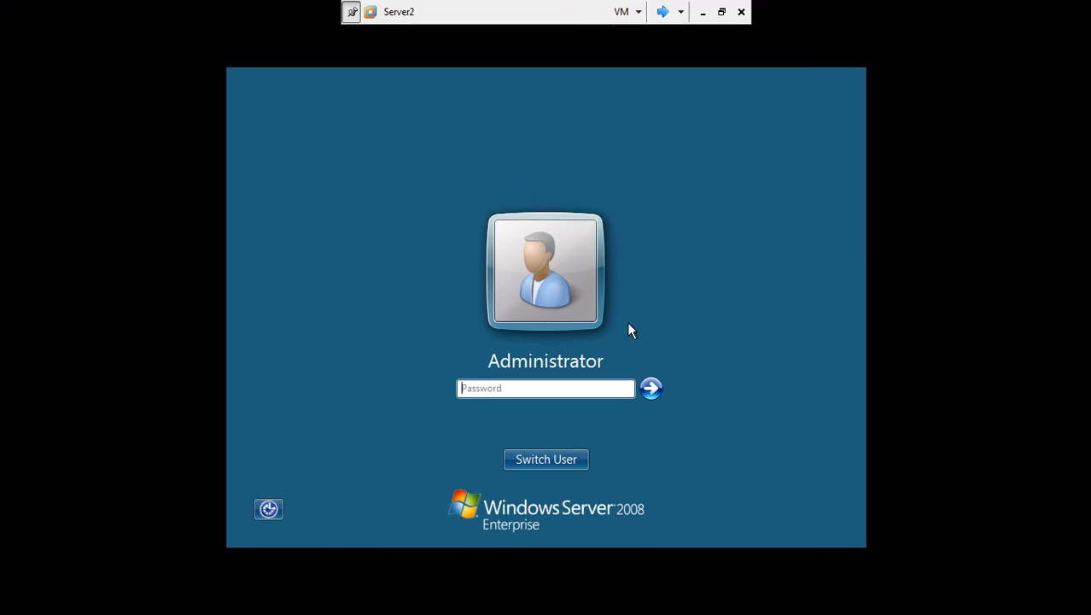
left_click(595, 386)
type("•••••••")
key("Return")
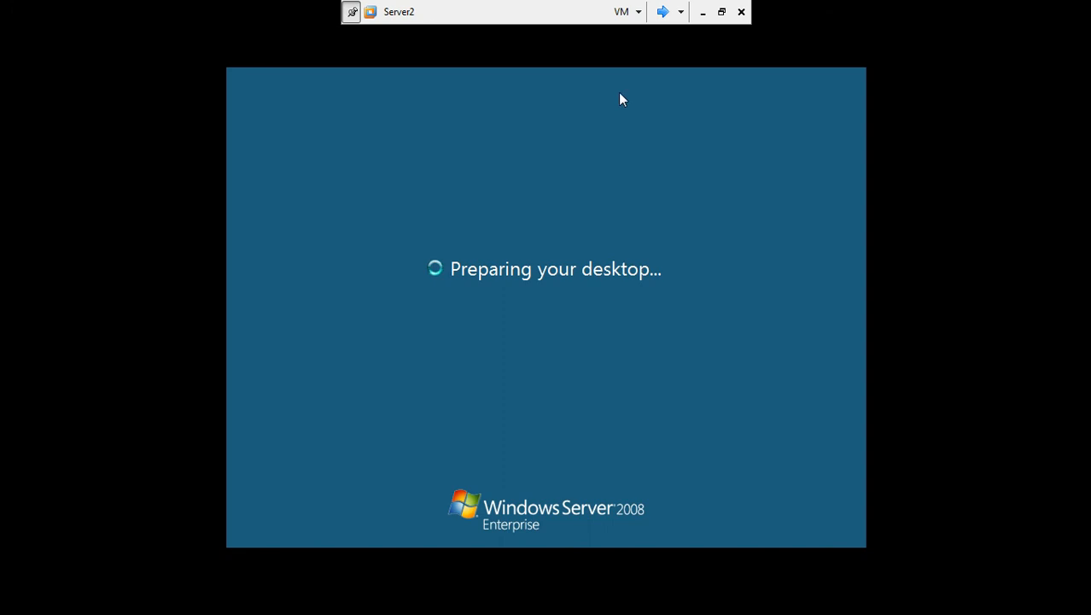
left_click(662, 12)
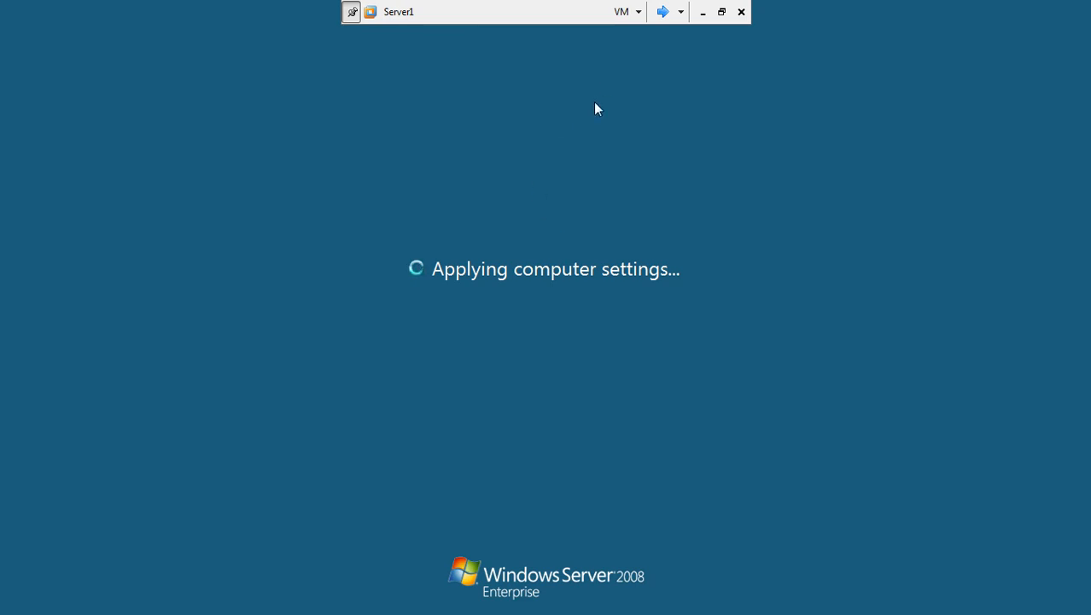
left_click(663, 12)
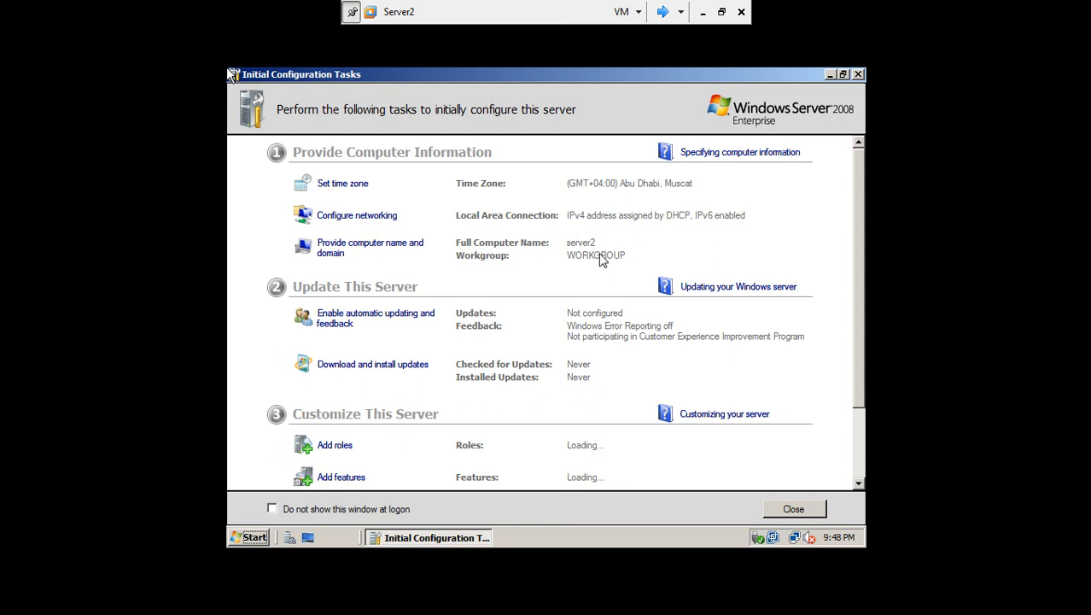
Open the Local Area Connection properties and turn off IPv6
left_click(376, 220)
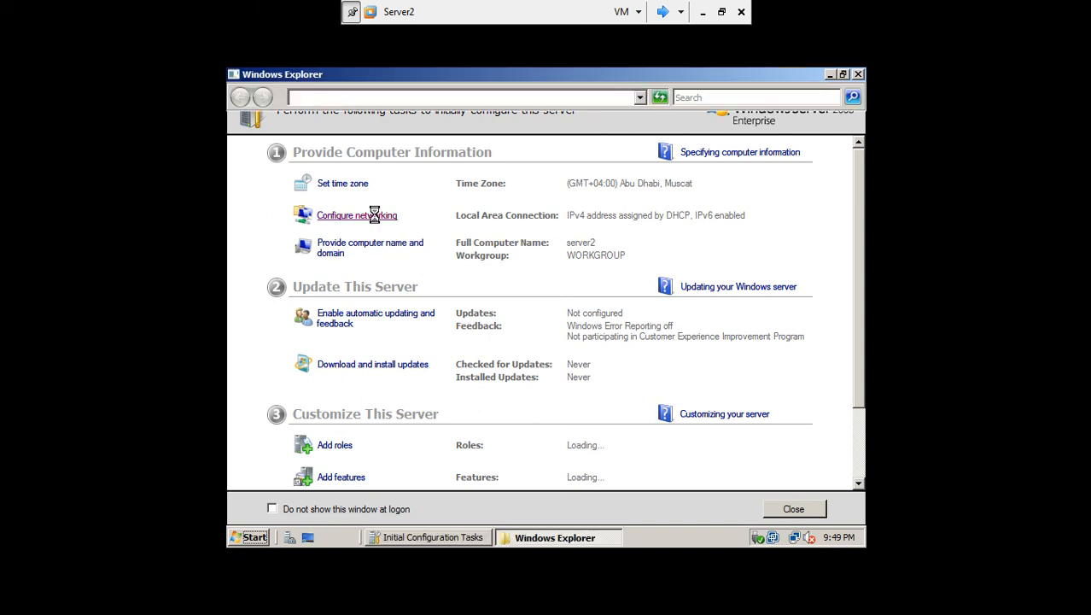
double_click(330, 211)
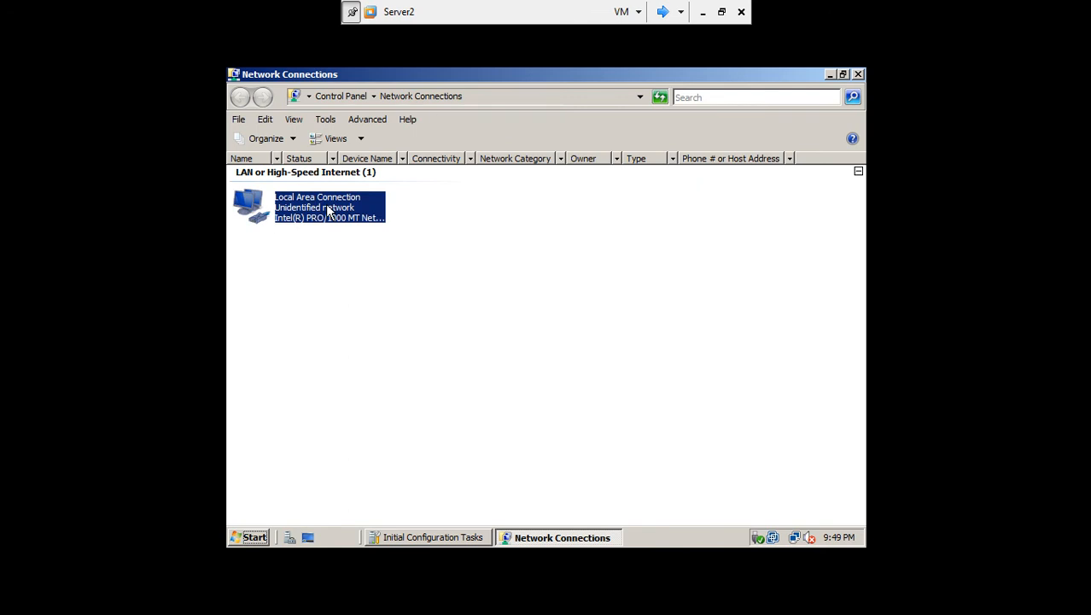
left_click(448, 428)
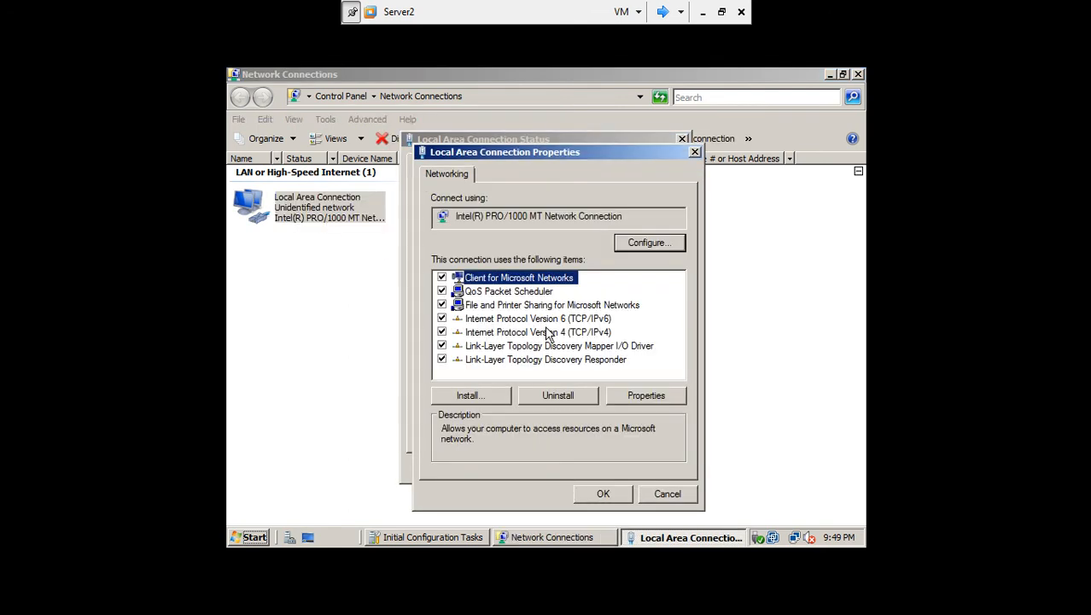
left_click(442, 318)
Set IPv4 to static 192.168.10.2, mask 255.255.255.0, preferred DNS 192.168.10.1
left_click(493, 334)
left_click(645, 398)
left_click(514, 286)
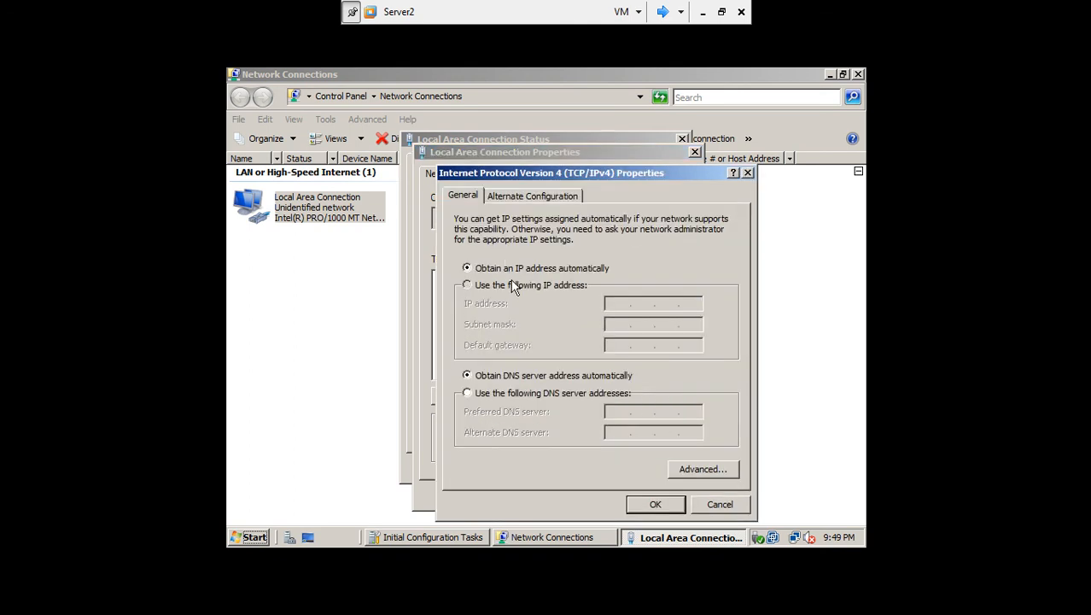
left_click(609, 304)
type("192.")
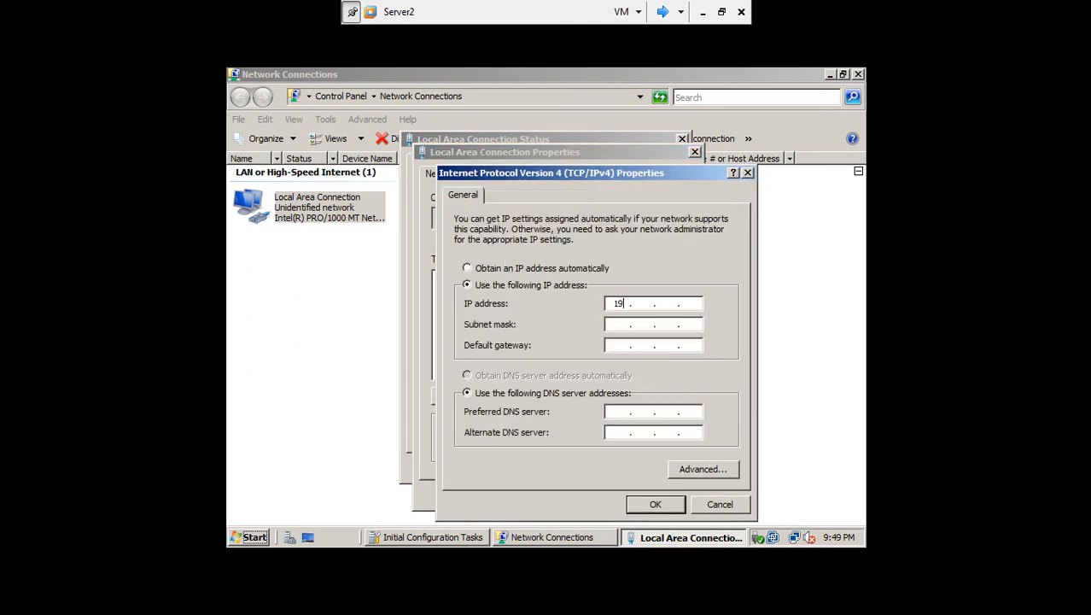
type("168.10.2")
left_click(626, 324)
left_click(618, 411)
type("192.1")
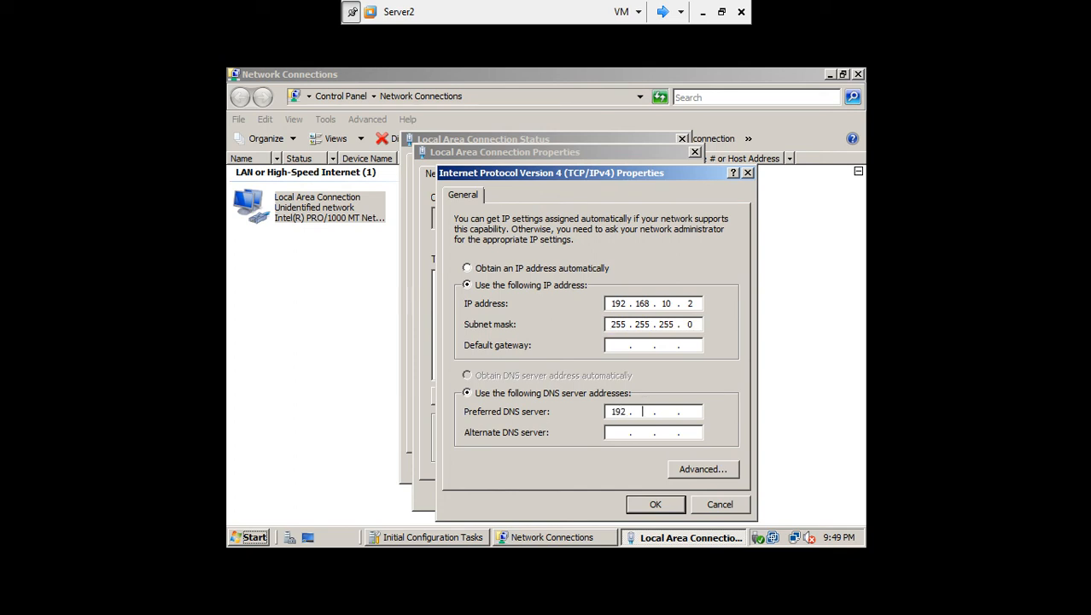
type("68.10.1")
left_click(655, 504)
Close the network windows, Initial Configuration Tasks (not shown at logon), Server Manager, then switch to Server1
left_click(601, 488)
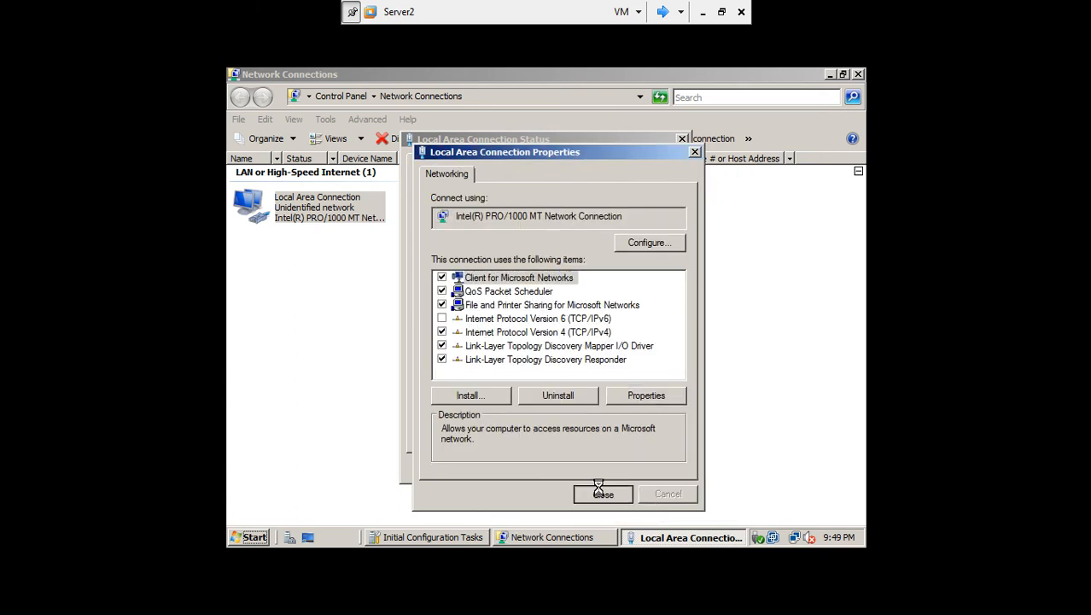
left_click(646, 473)
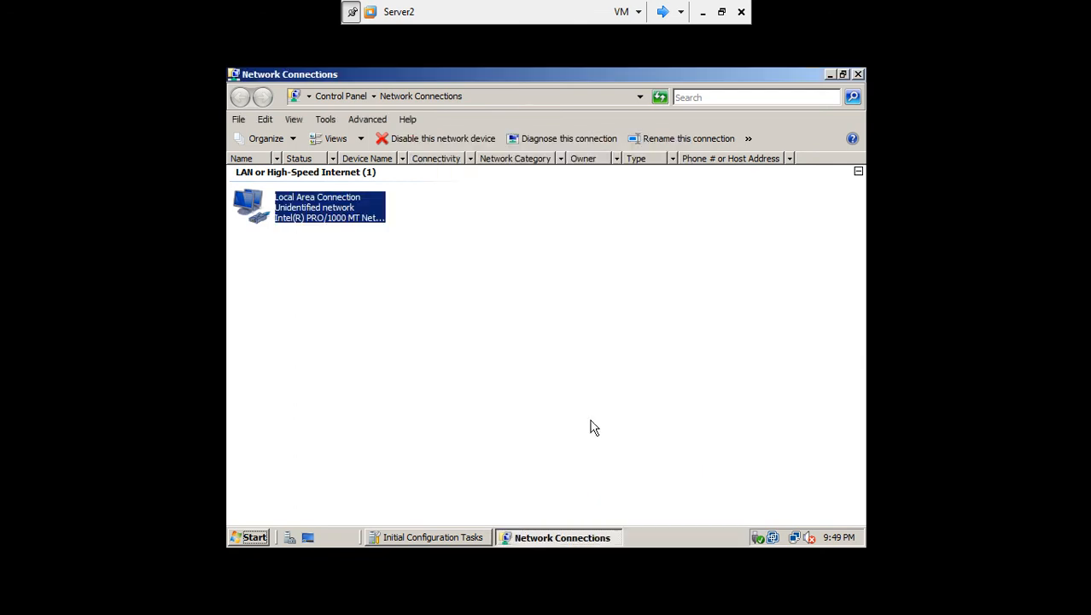
left_click(859, 74)
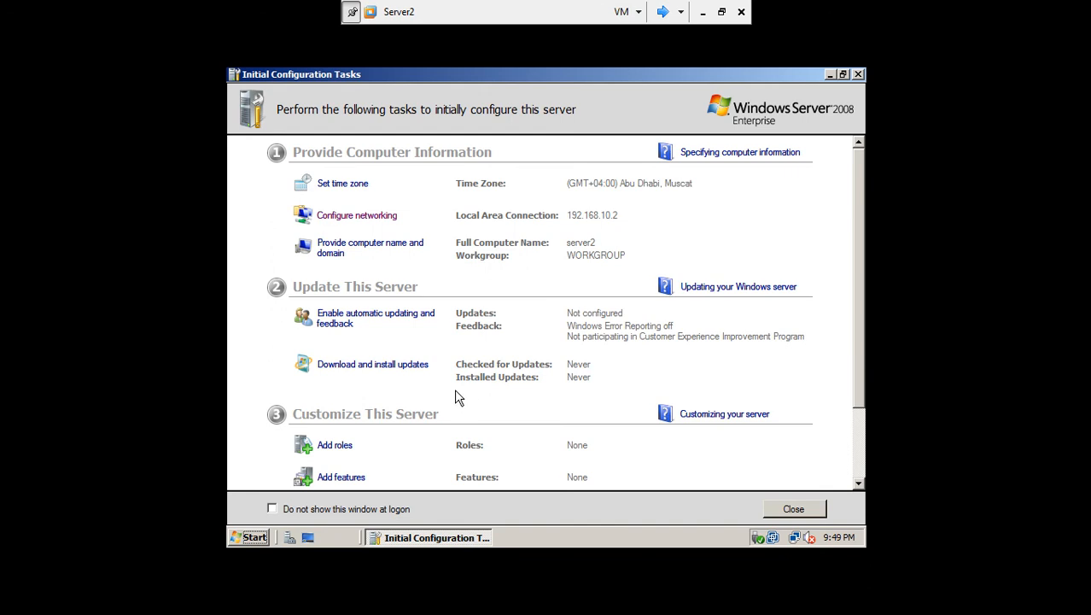
left_click(272, 508)
left_click(780, 508)
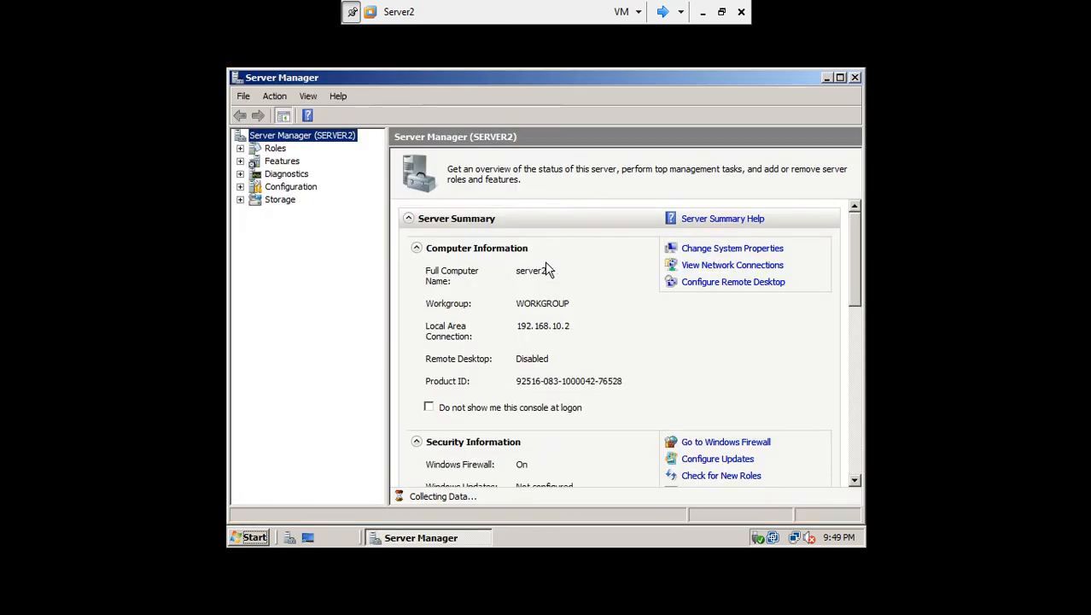
left_click(855, 78)
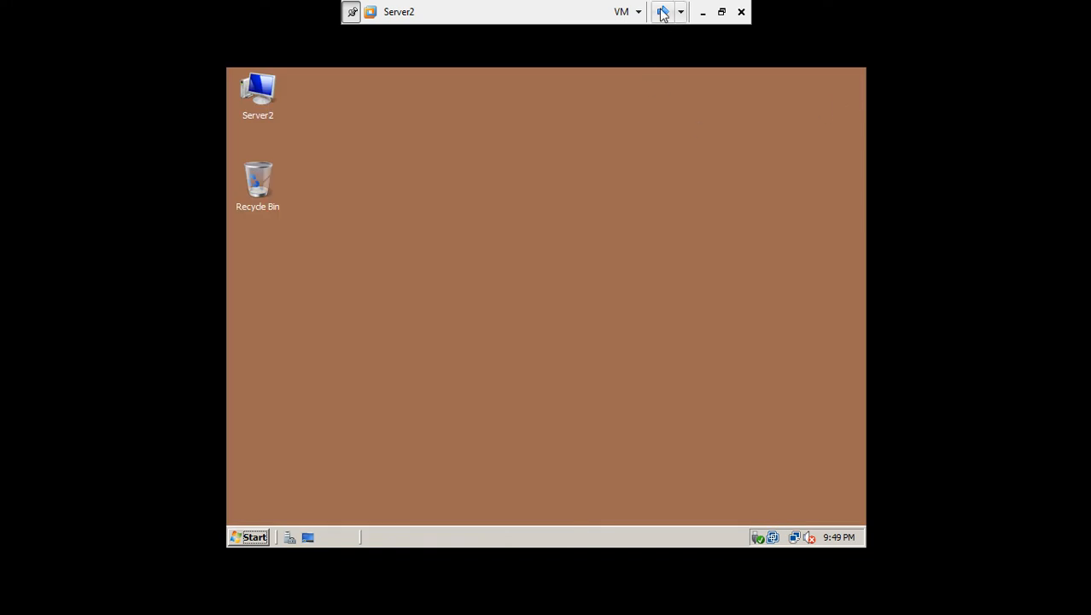
left_click(662, 12)
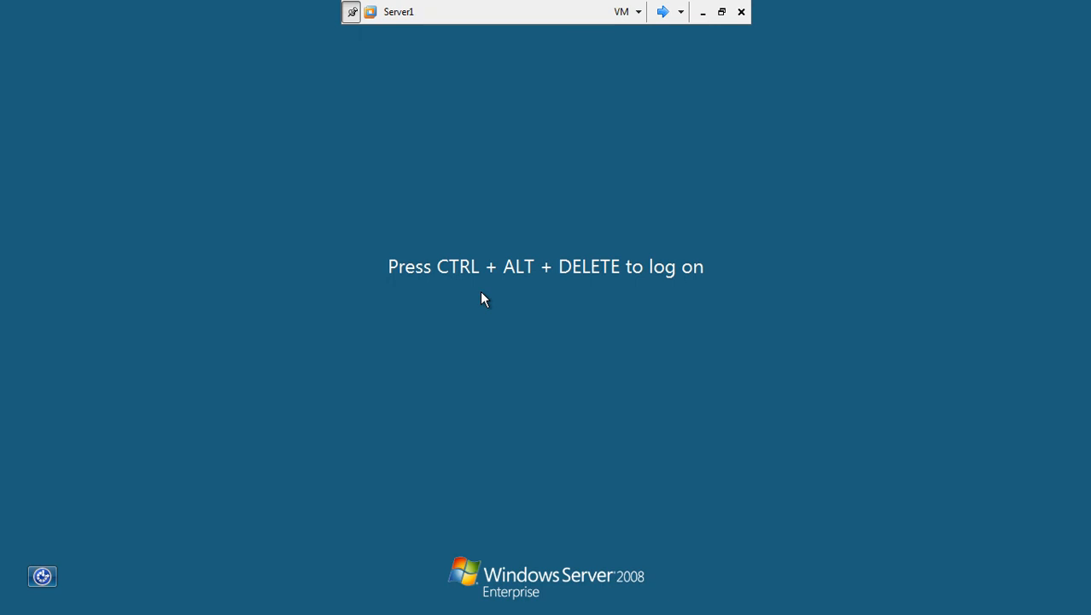
Send Ctrl+Alt+Delete to Server1 and click into the domain administrator Password box
key("ctrl+alt+End")
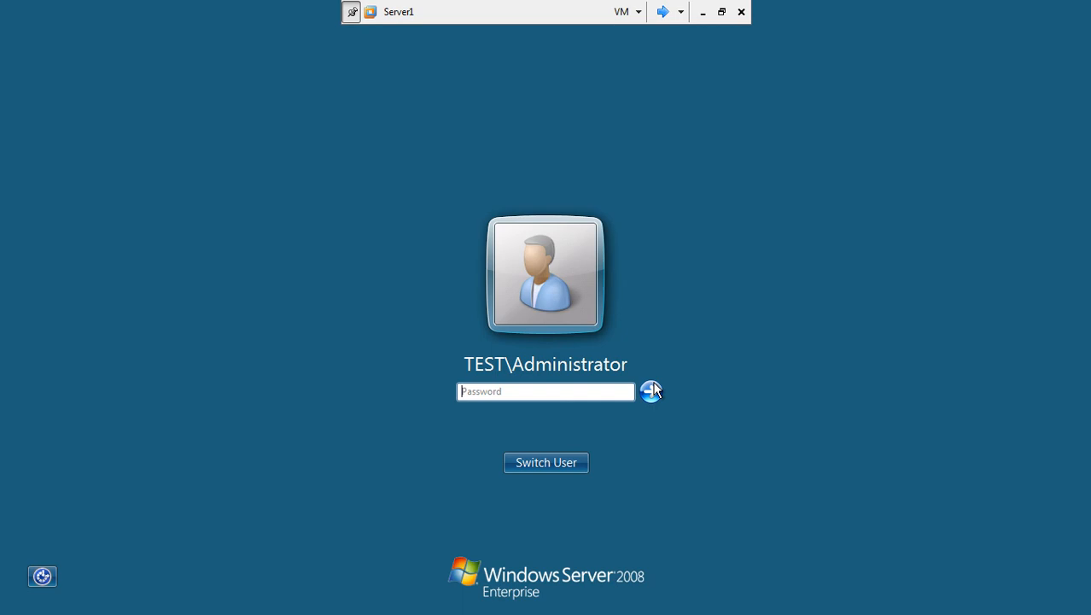
left_click(526, 394)
Start the PowerPoint slide show from the beginning using the Felt Tip Pen pointer
left_click(702, 12)
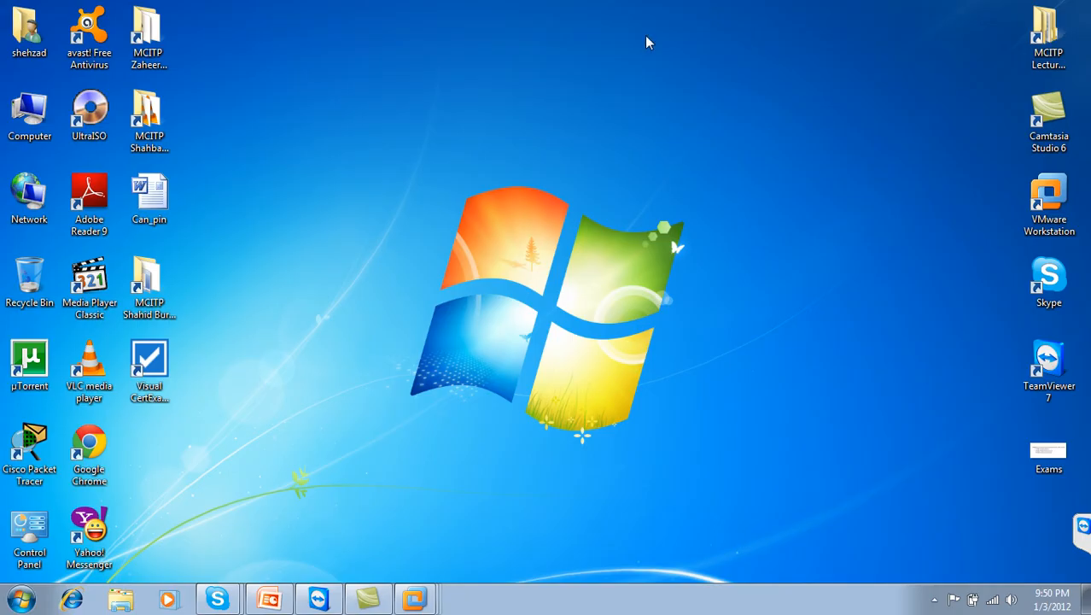
left_click(269, 598)
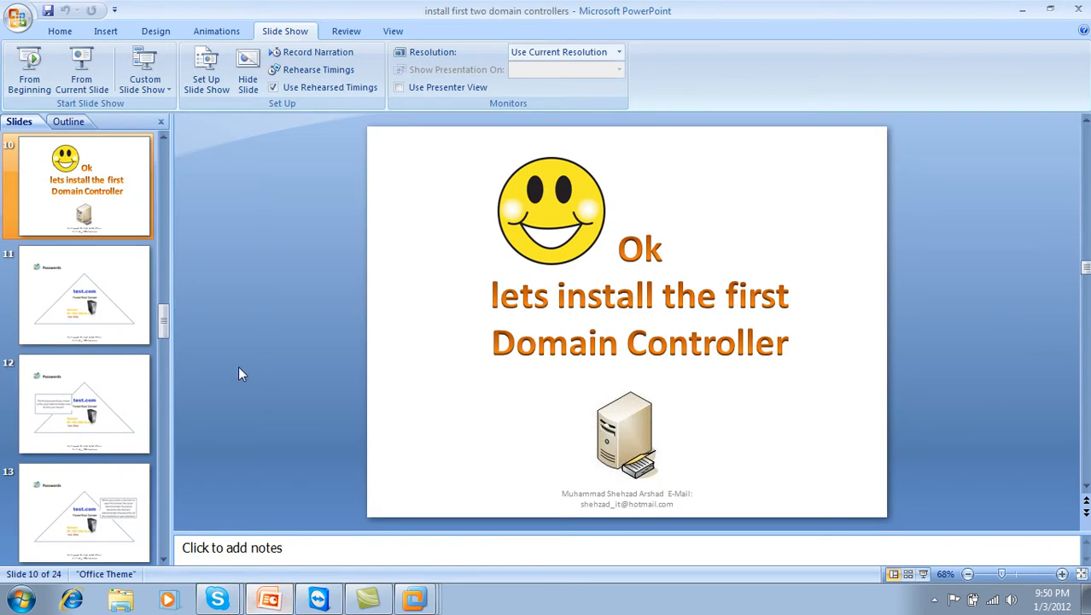
left_click(29, 68)
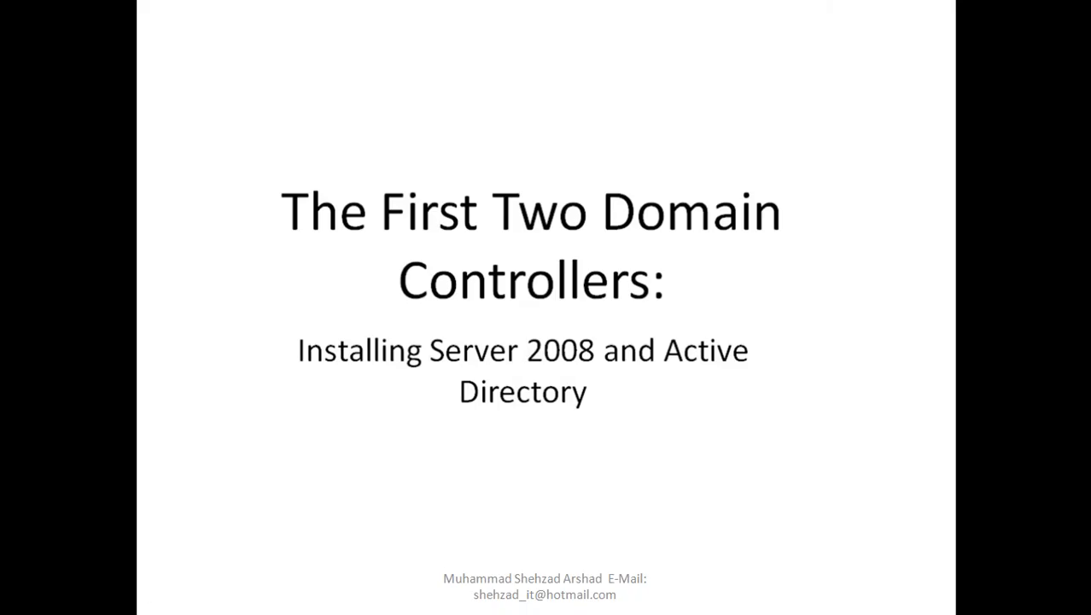
right_click(277, 188)
mouse_move(333, 305)
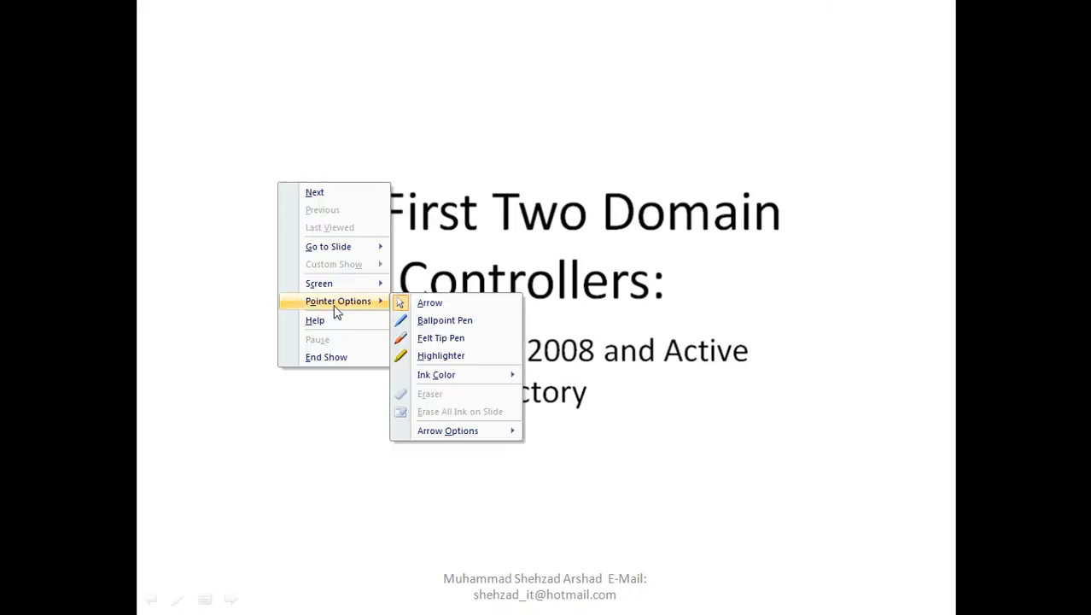
left_click(441, 338)
Advance to the Passwords slide, mark test.com and the heading in red, and reveal the callout
key("Right")
key("Right")
key("Right")
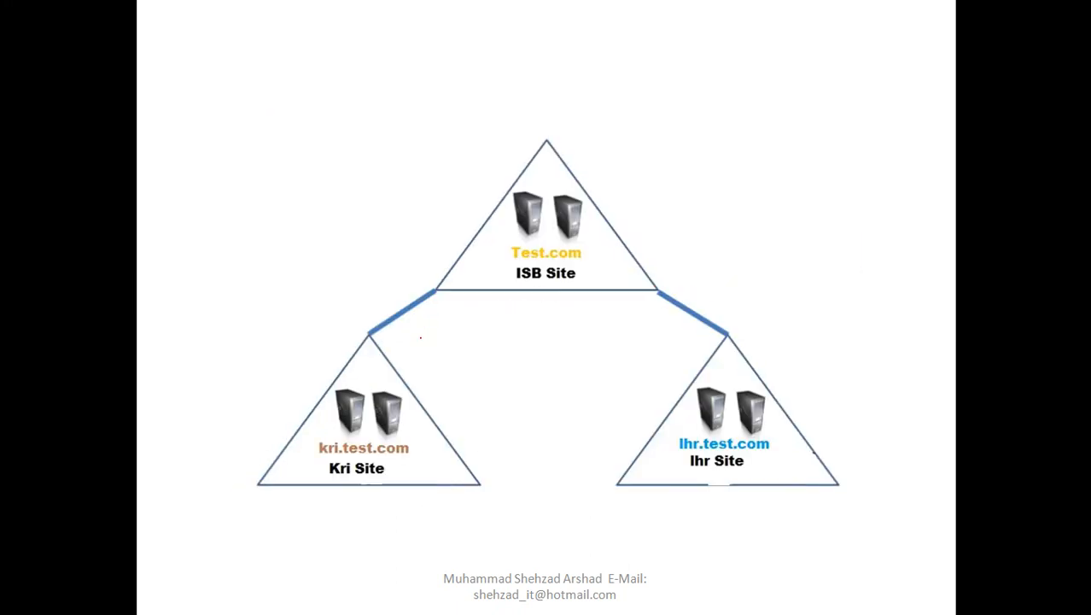
key("Right")
key("Right")
key("Right")
key("Right")
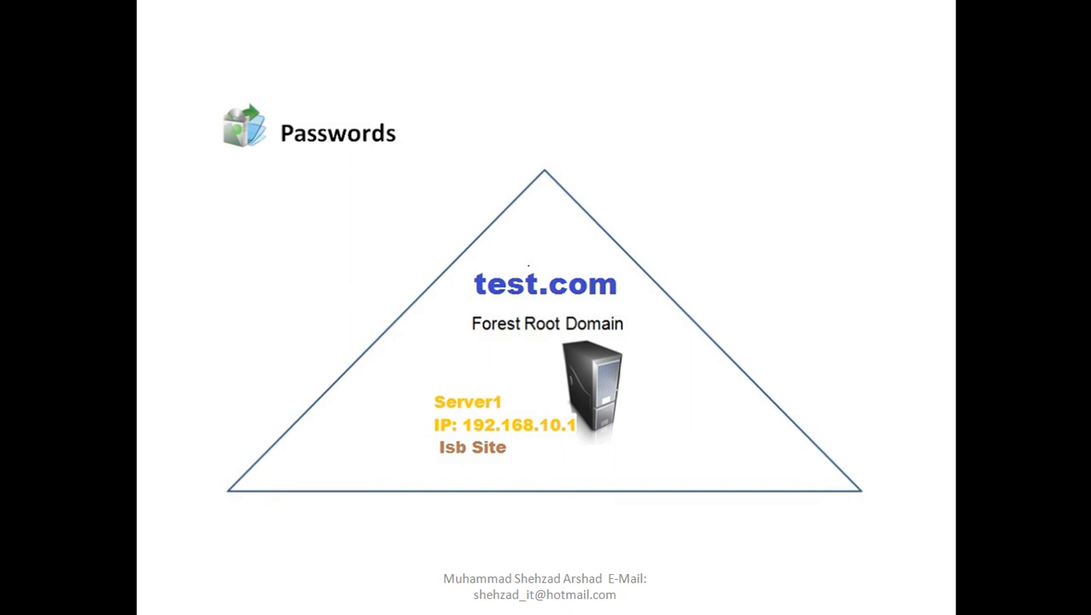
mouse_move(553, 253)
left_mouse_down()
mouse_move(469, 268)
mouse_move(470, 328)
mouse_move(540, 367)
mouse_move(555, 424)
mouse_move(678, 355)
mouse_move(580, 241)
mouse_move(555, 244)
left_mouse_up()
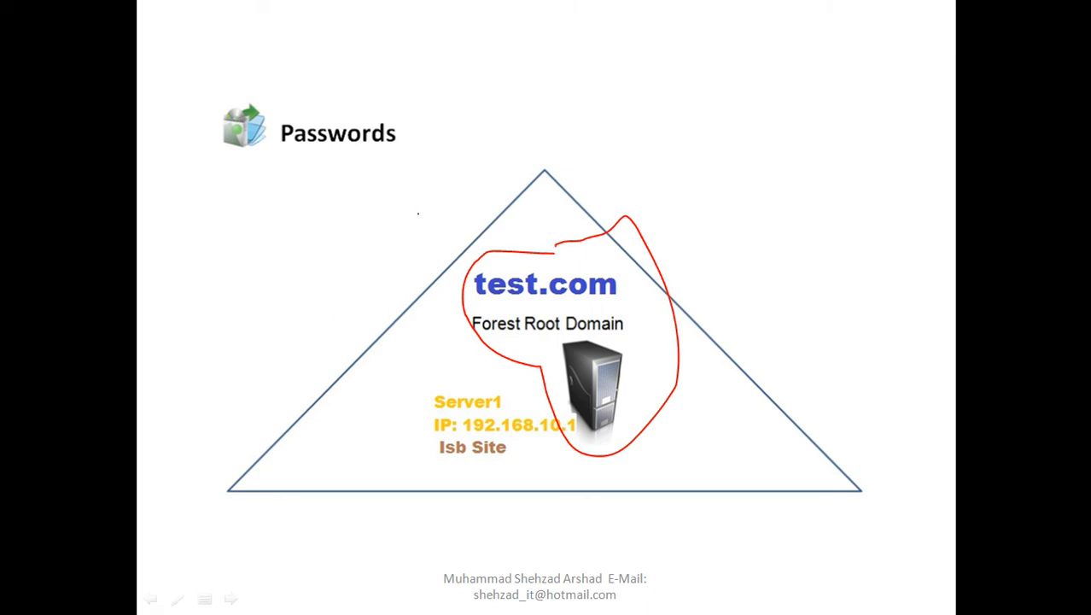
left_click_drag(307, 157, 356, 160)
key("Right")
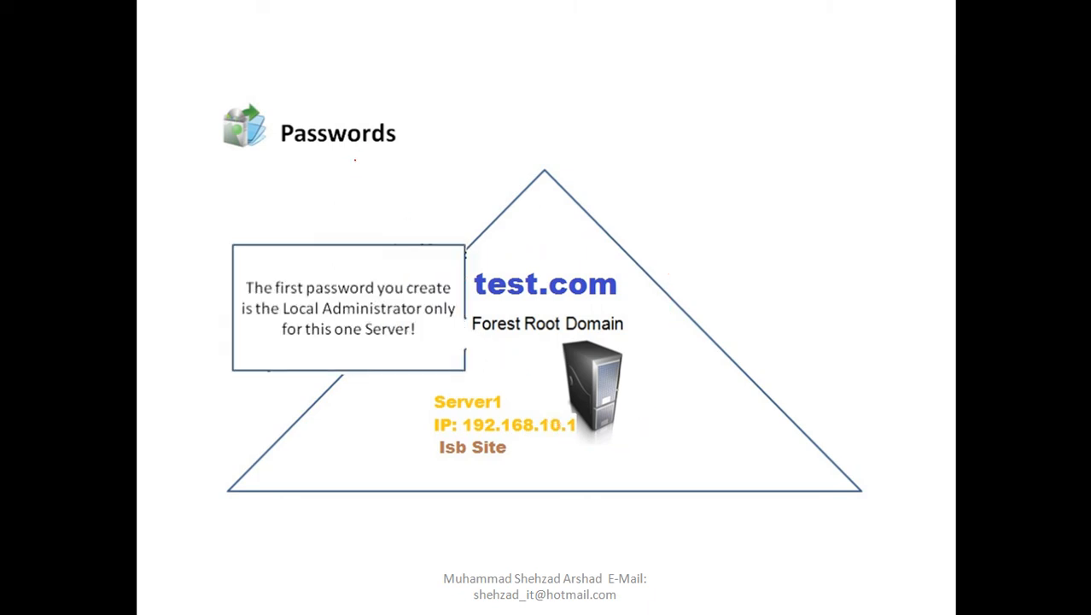
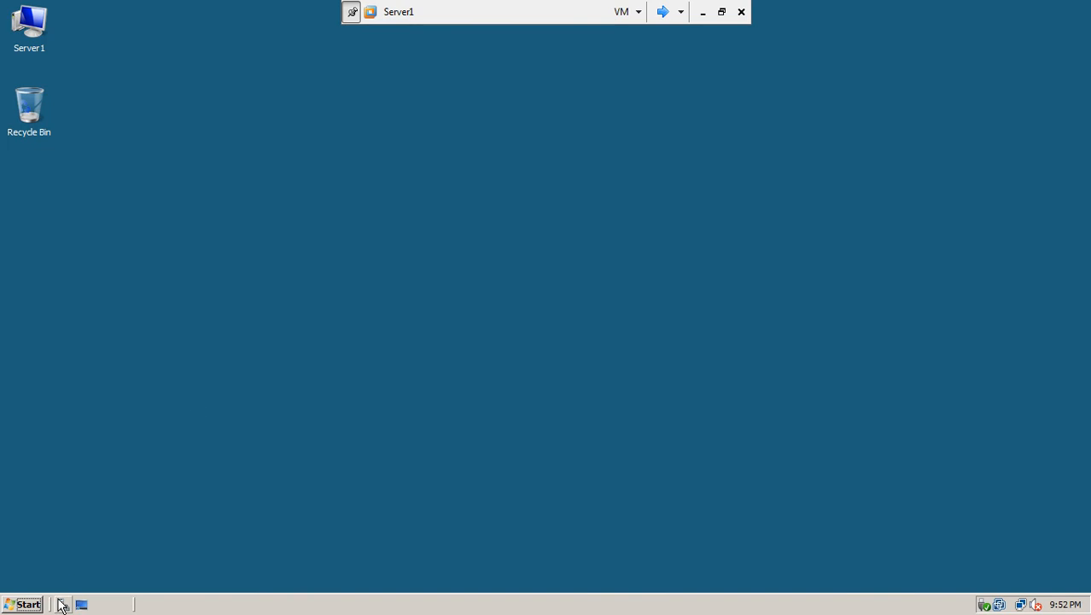
Open Server Manager and browse AD DS Users and Computers to the test.com Users container
left_click(64, 605)
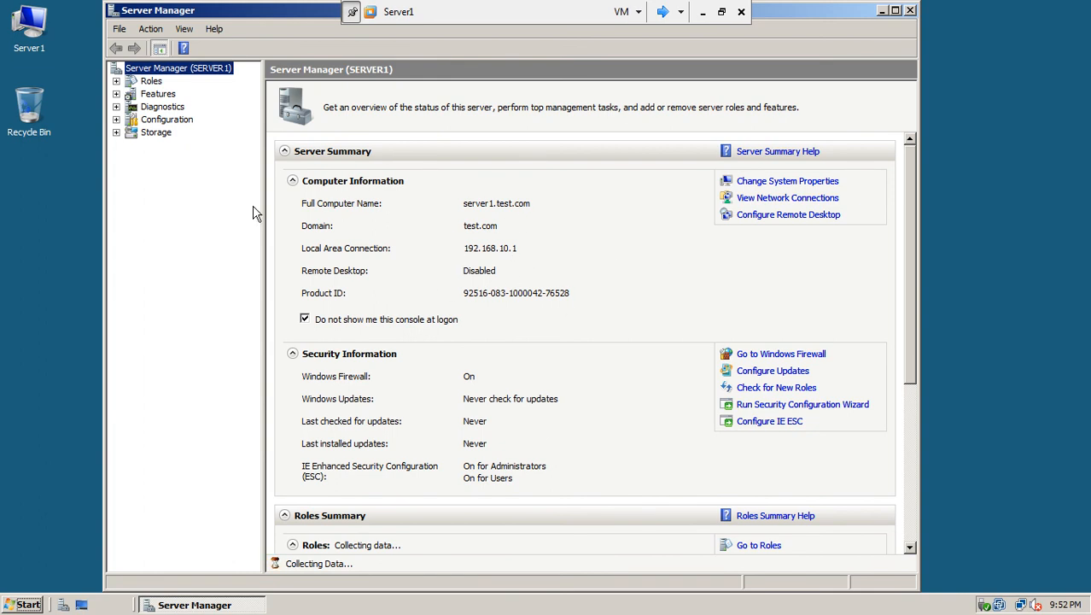
left_click(116, 81)
left_click(147, 81)
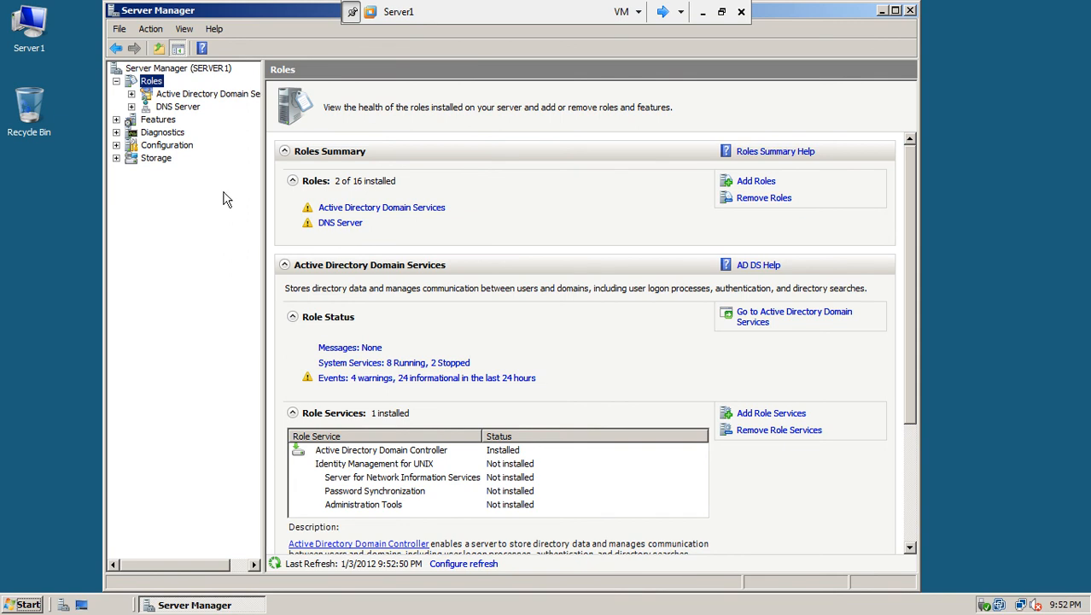
left_click(132, 94)
left_click_drag(263, 221, 414, 234)
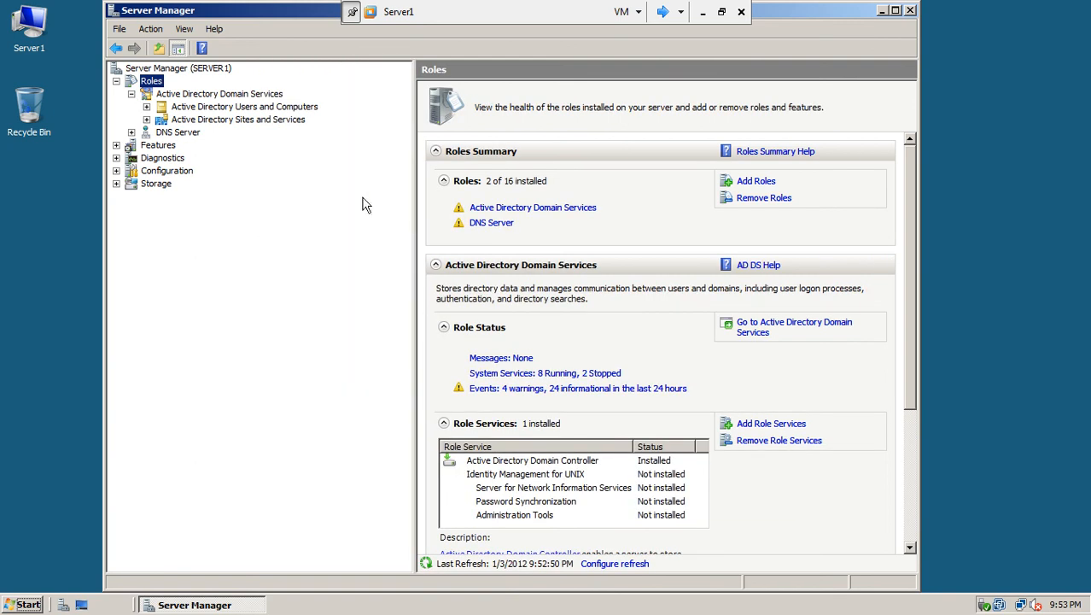
left_click(227, 108)
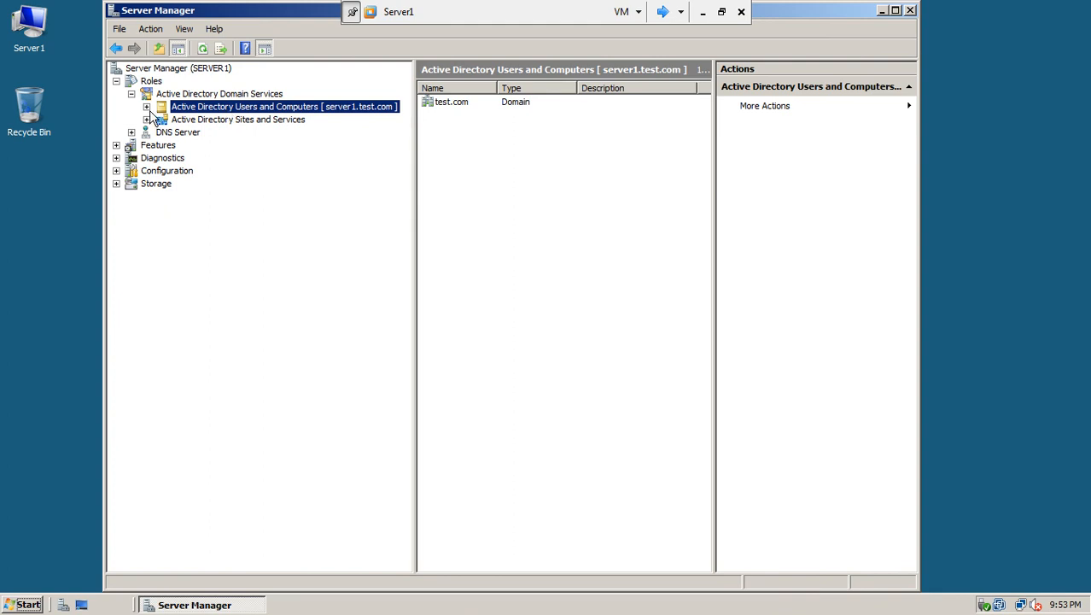
left_click(148, 107)
left_click(161, 119)
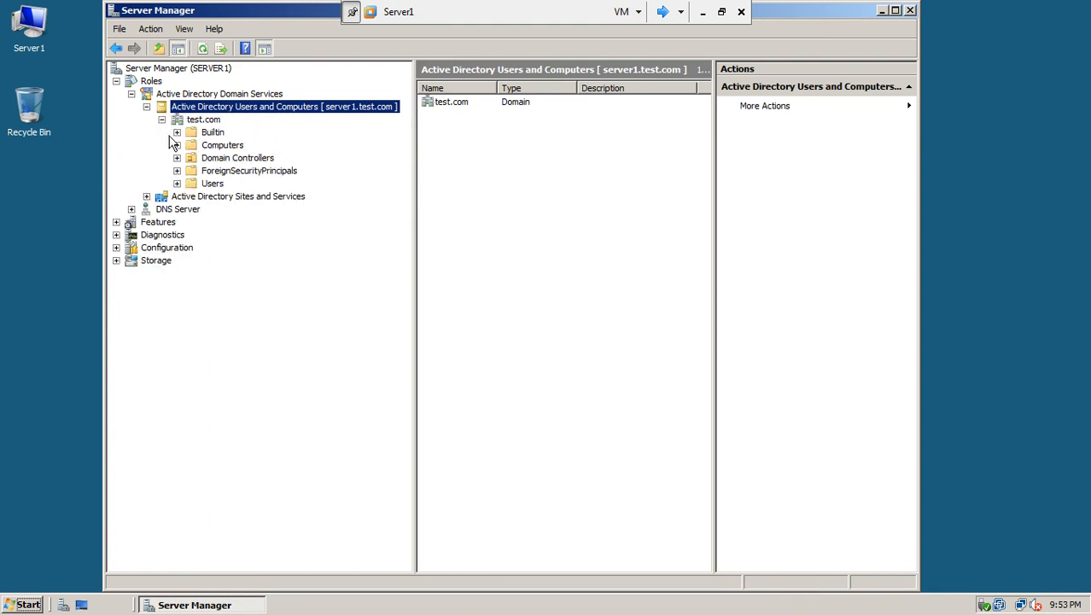
left_click(211, 184)
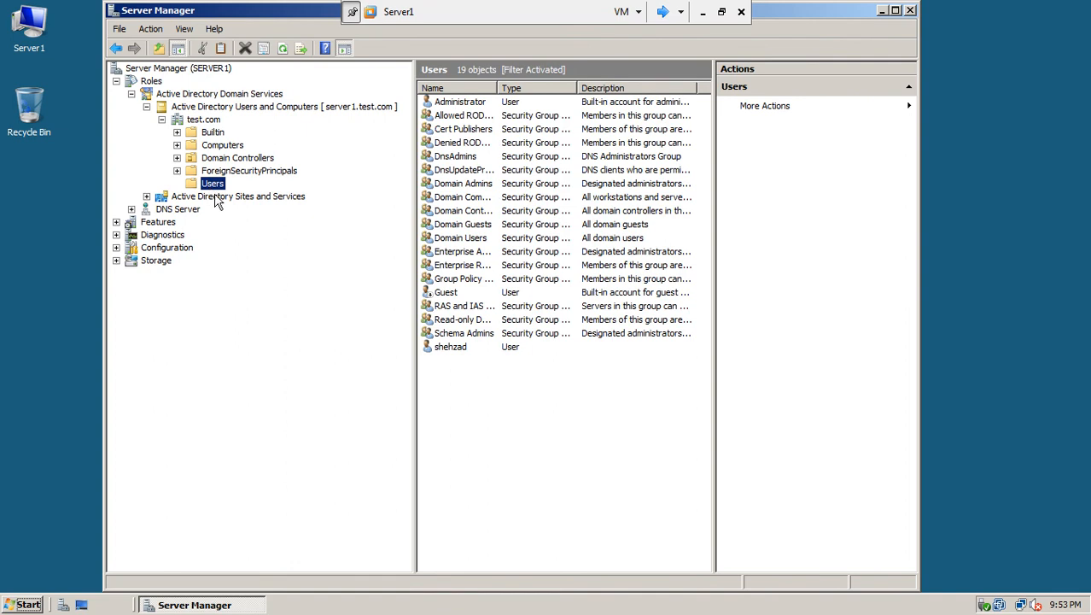
Rename the Administrator account to bigboss and confirm renaming the logged-in account
left_click(467, 104)
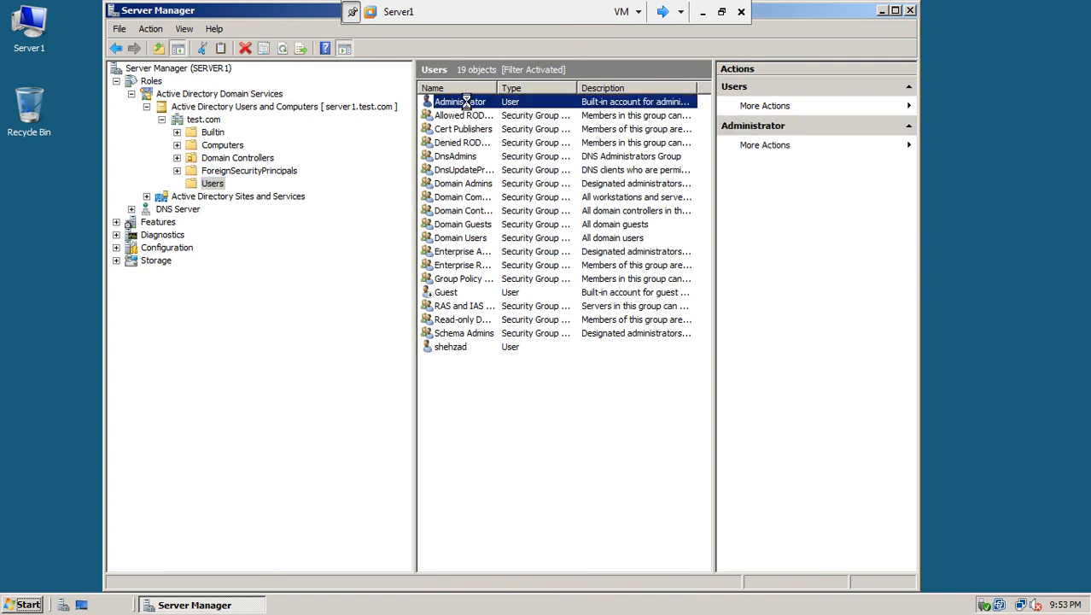
right_click(468, 104)
left_click(501, 260)
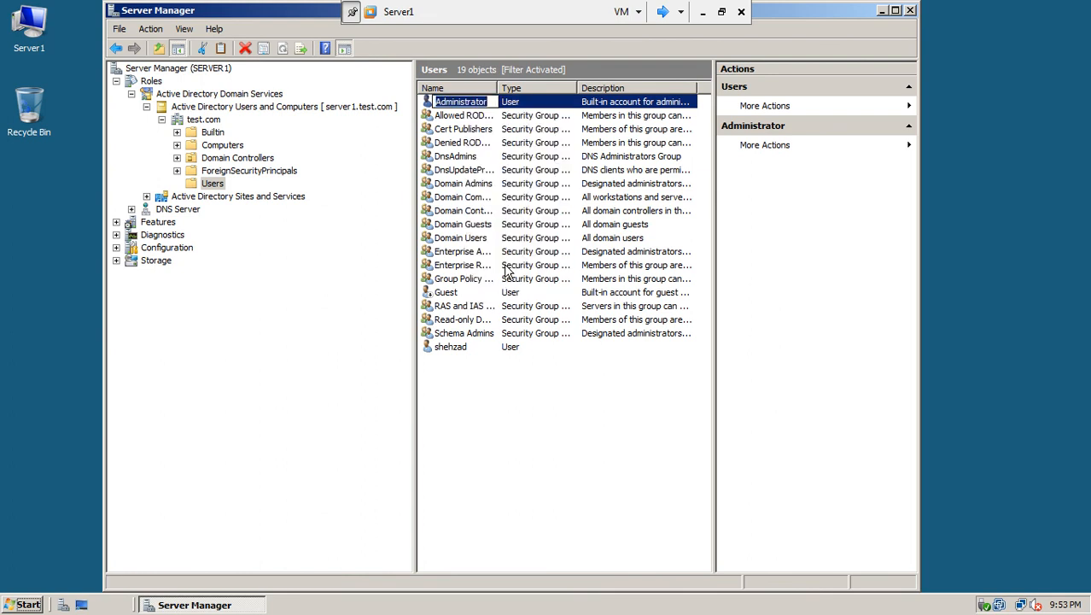
type("bigboss")
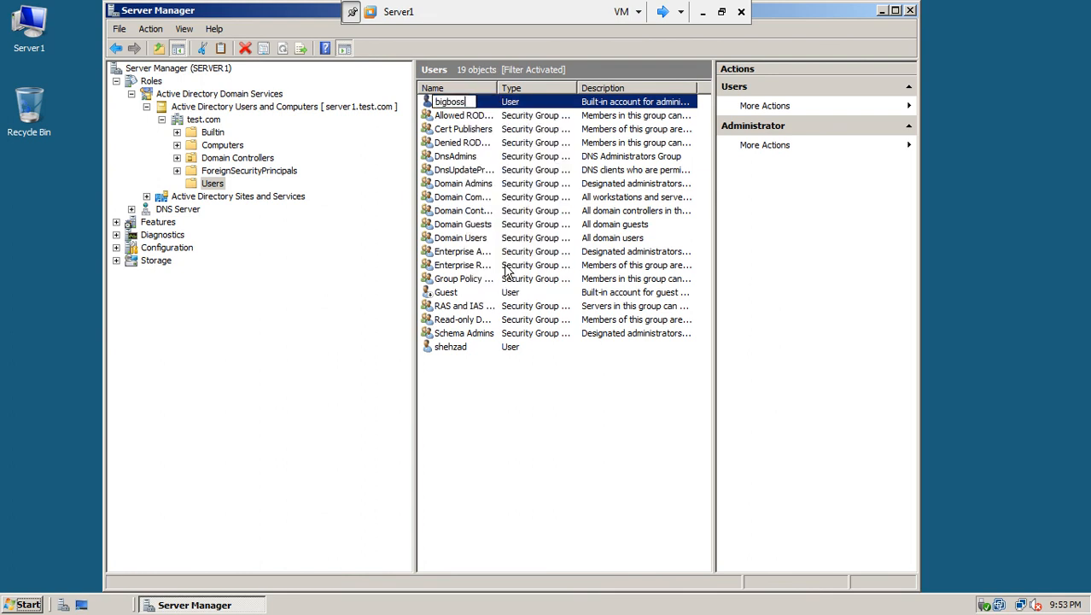
left_click(507, 395)
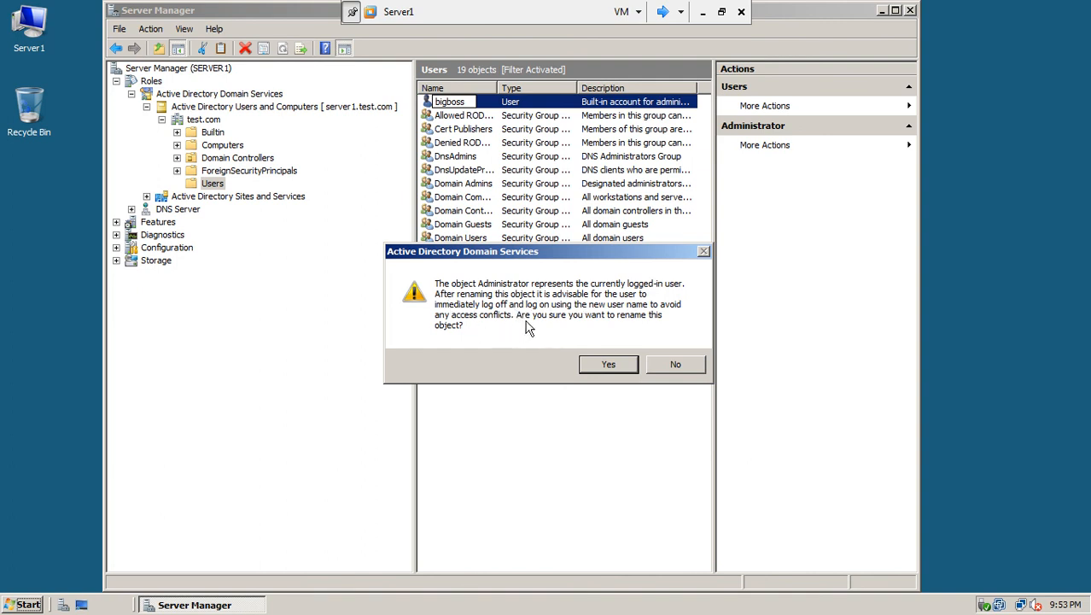
left_click(595, 367)
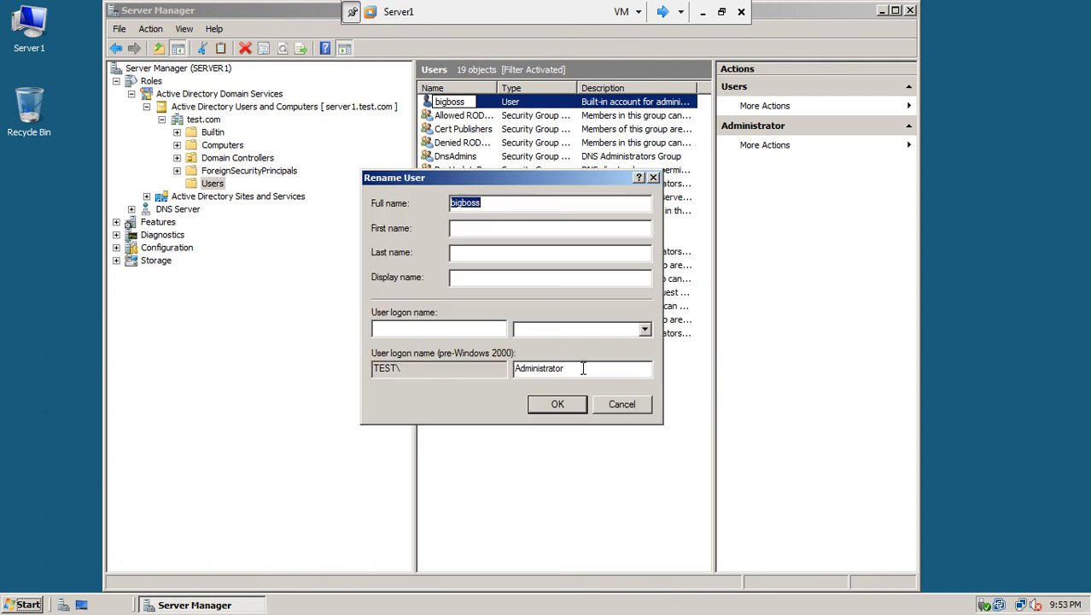
left_click(474, 328)
type("bigboss")
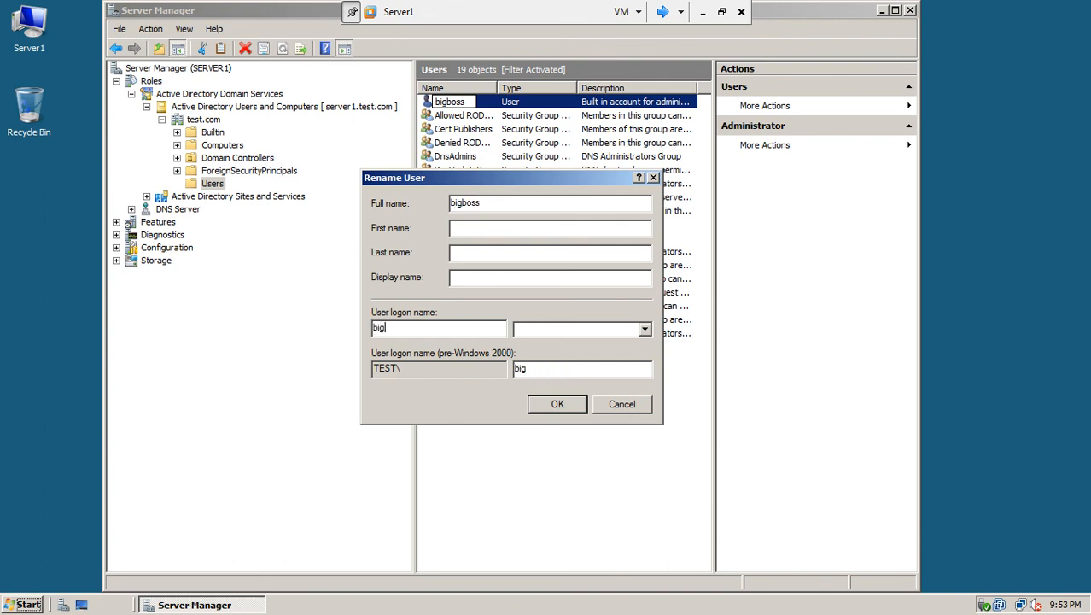
left_click(602, 329)
left_click(608, 355)
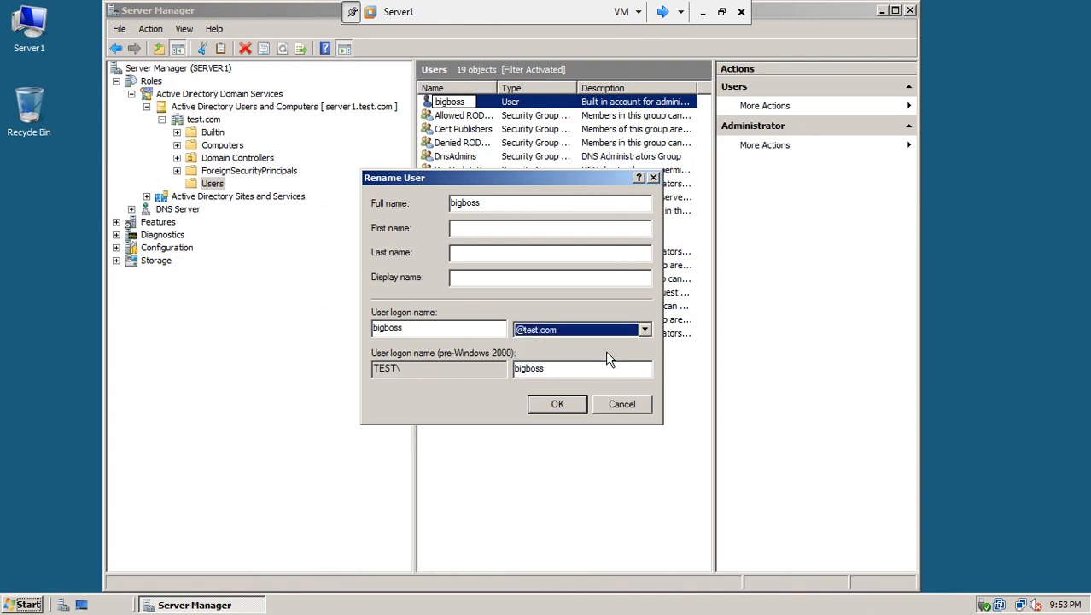
left_click(557, 405)
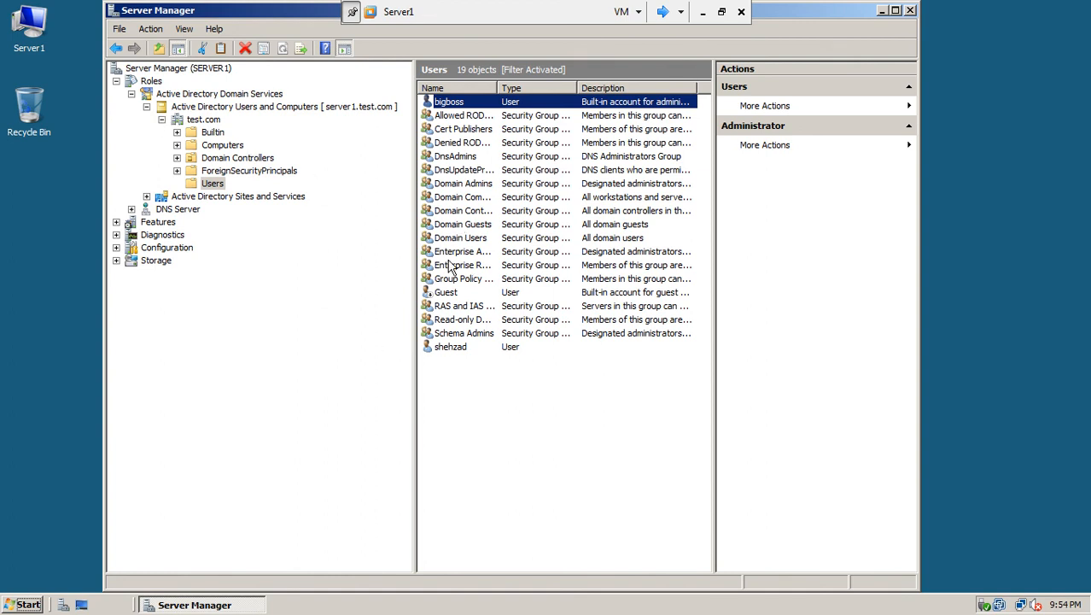
Rename Default-First-Site-Name to ISB in Sites and Services, then close Server Manager
left_click_drag(496, 83, 548, 90)
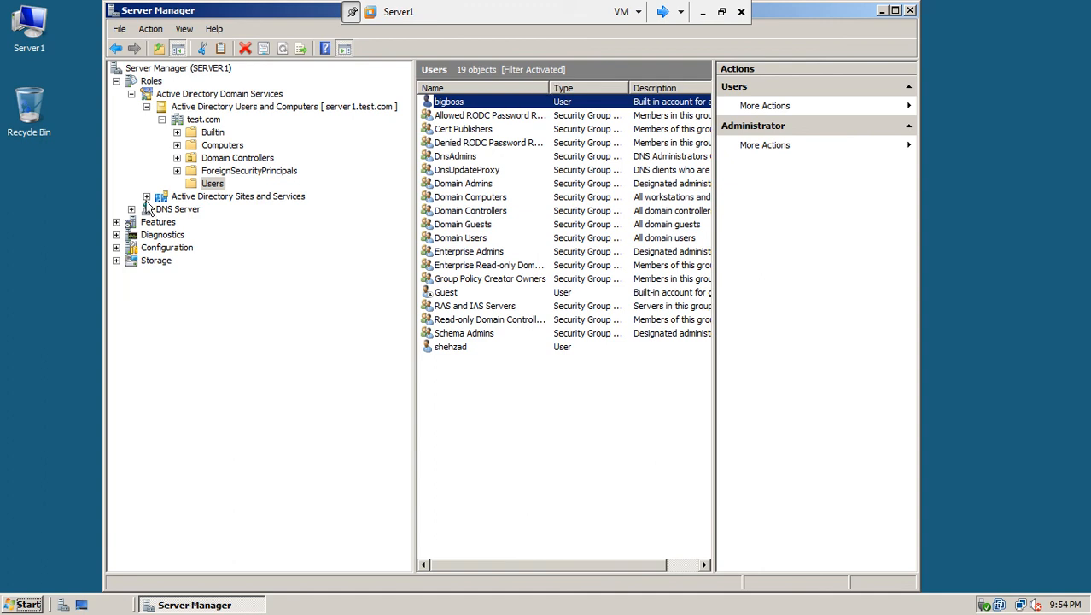
left_click(259, 200)
left_click(147, 197)
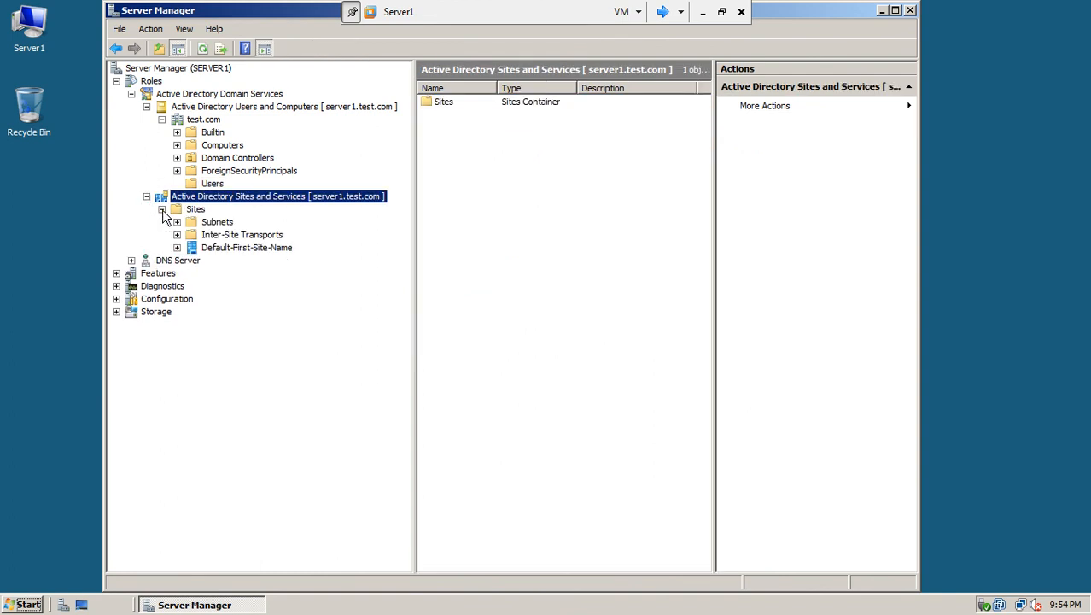
left_click(235, 251)
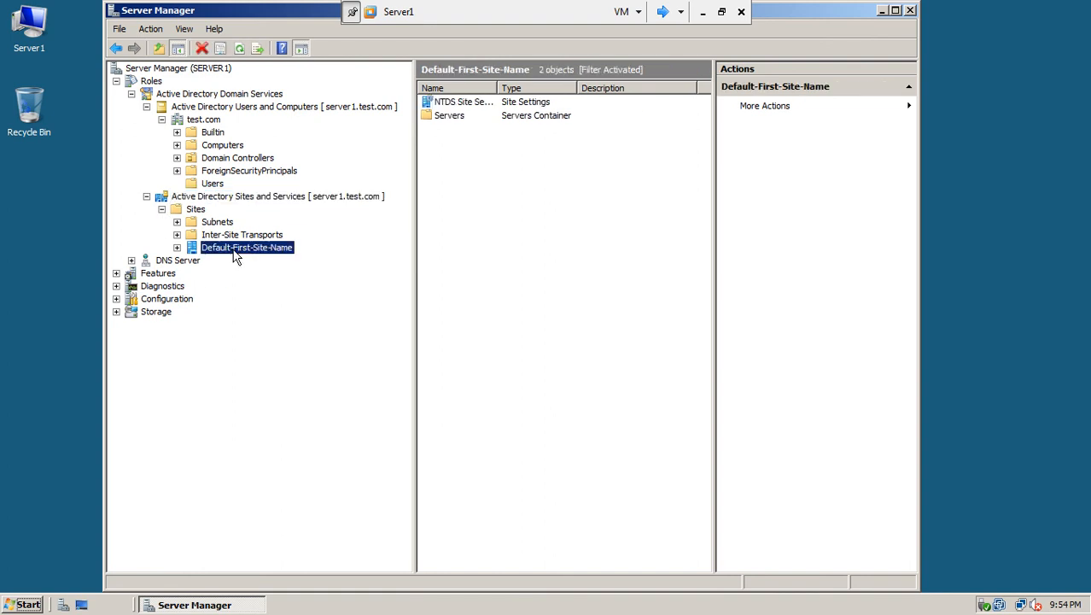
right_click(236, 258)
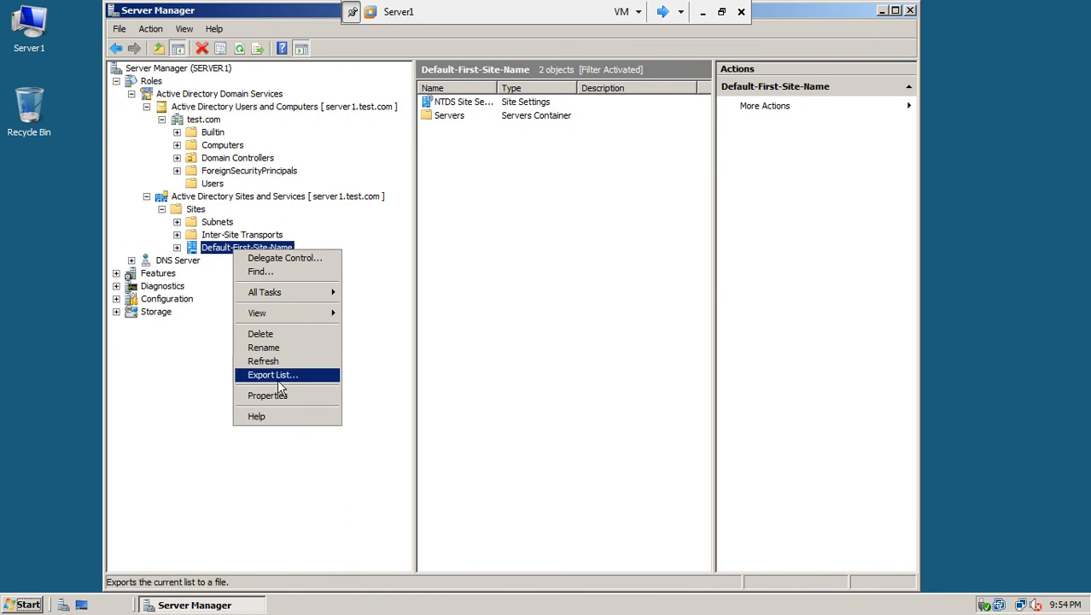
left_click(279, 347)
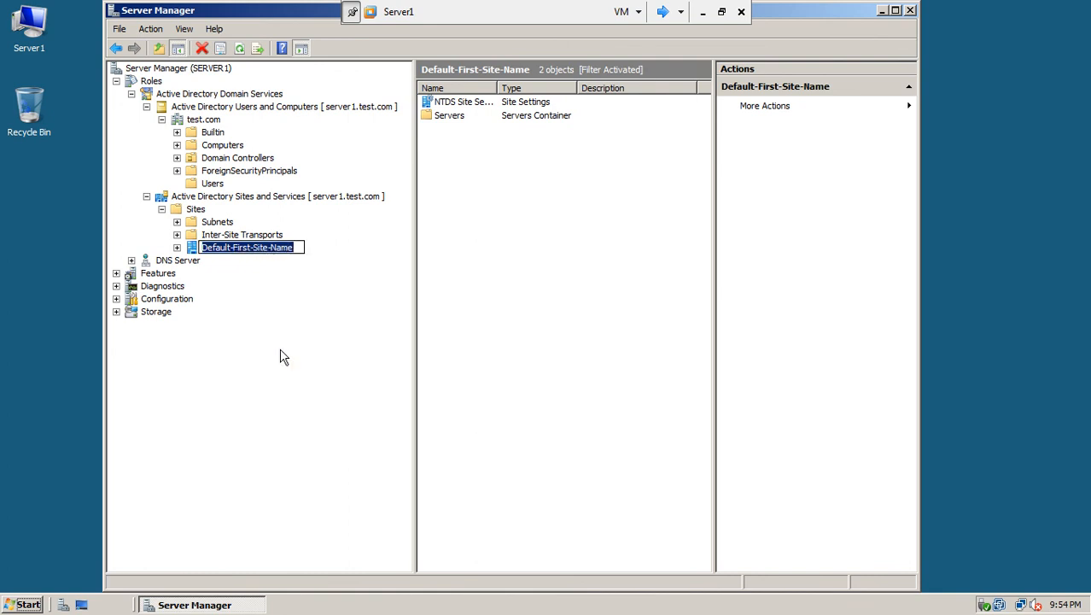
type("ISD")
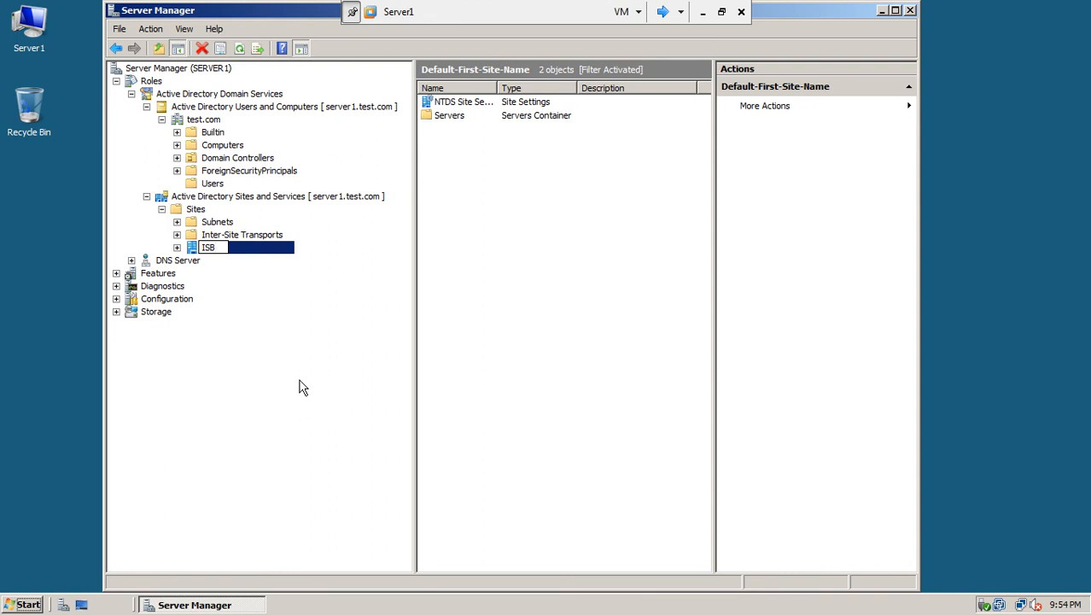
key("Return")
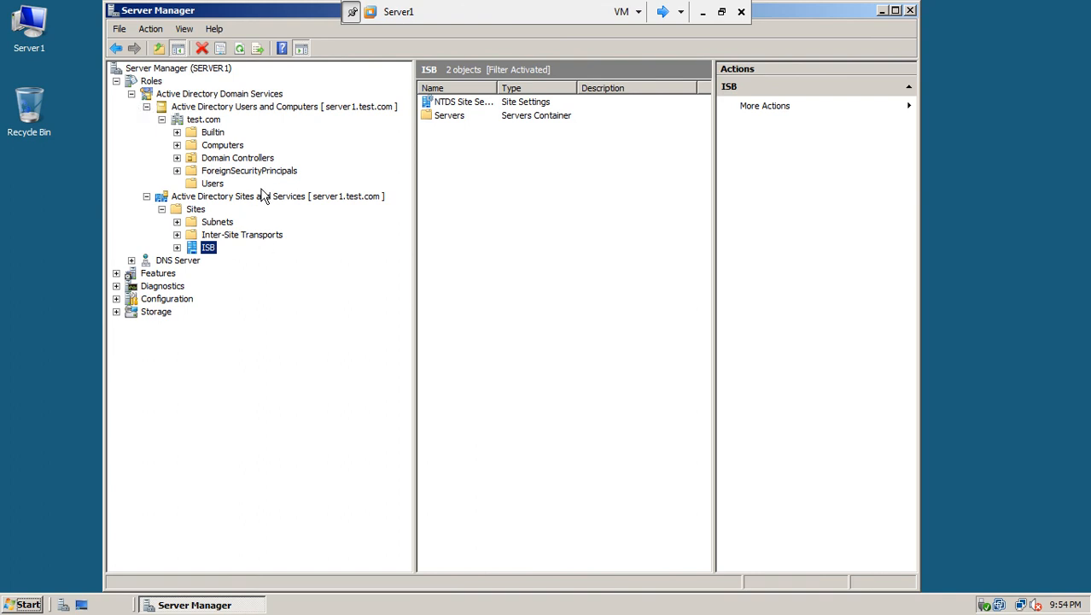
left_click(910, 11)
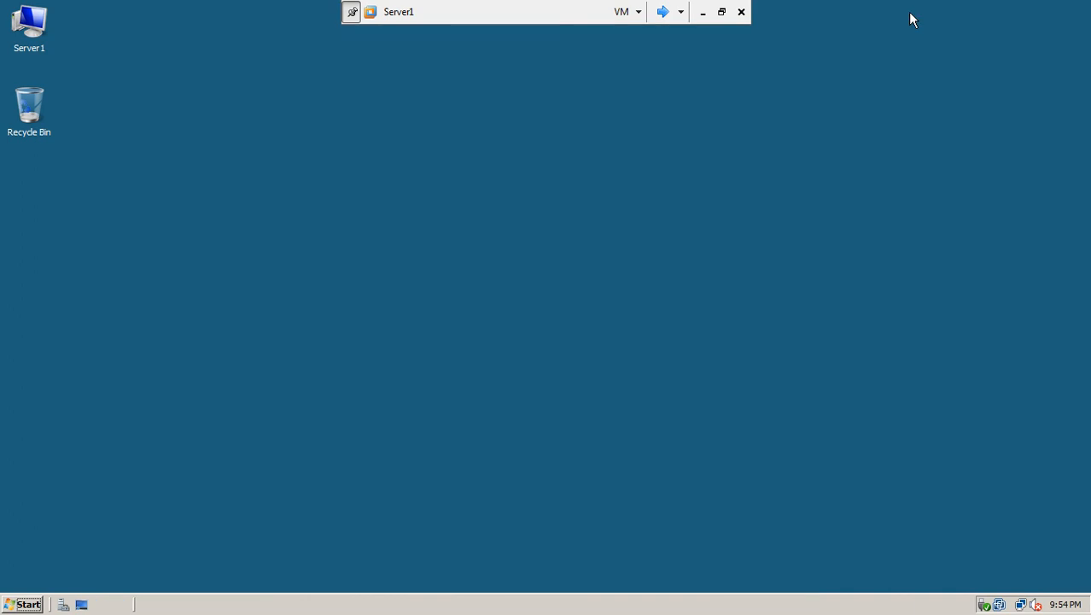
double_click(43, 34)
double_click(198, 158)
double_click(213, 175)
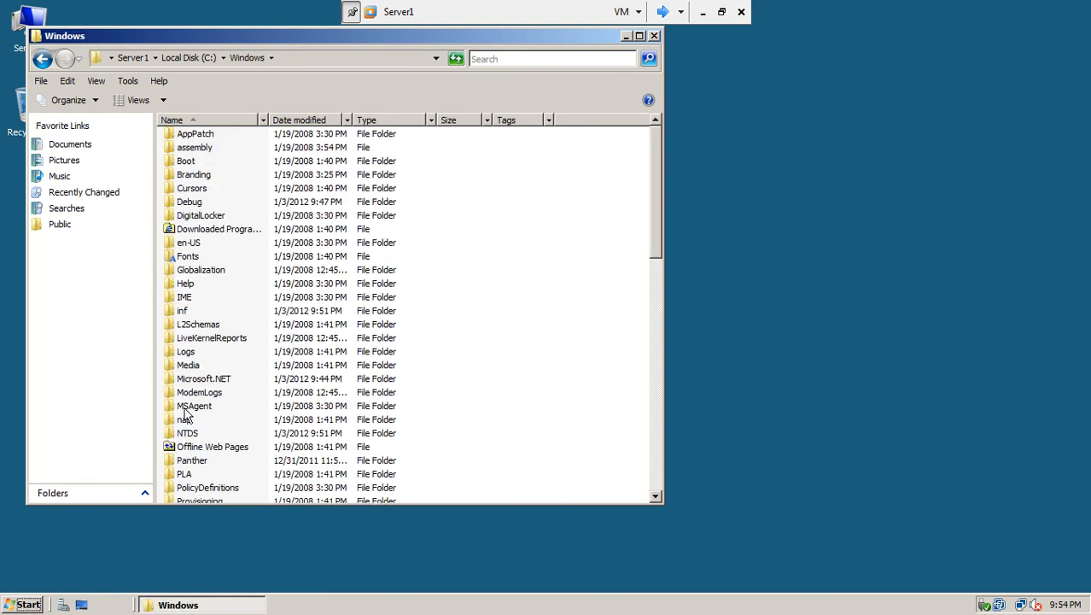
left_click(202, 435)
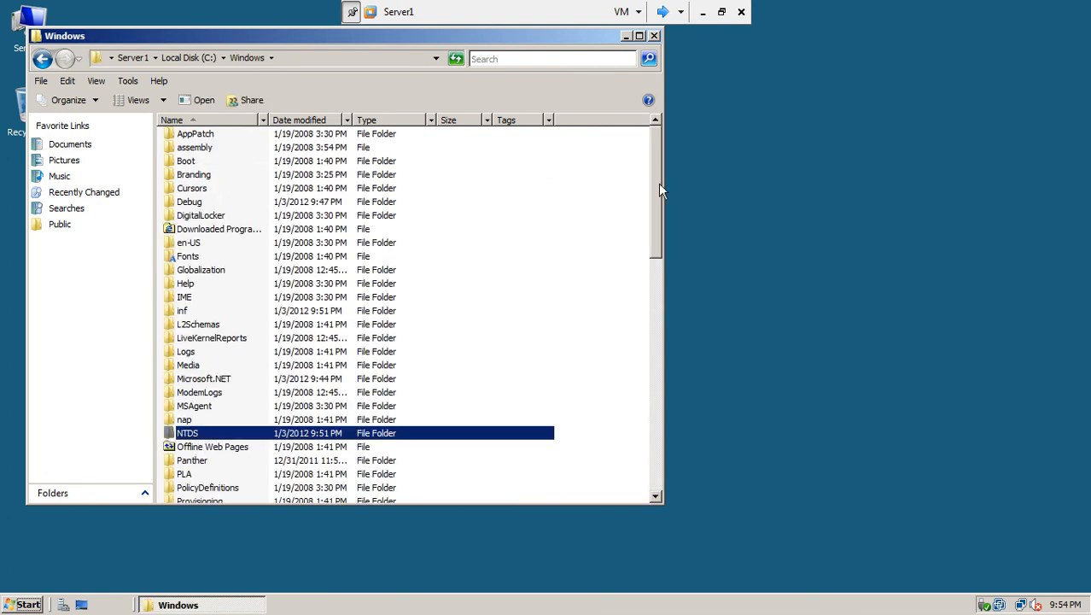
scroll(656, 186, "down", 3)
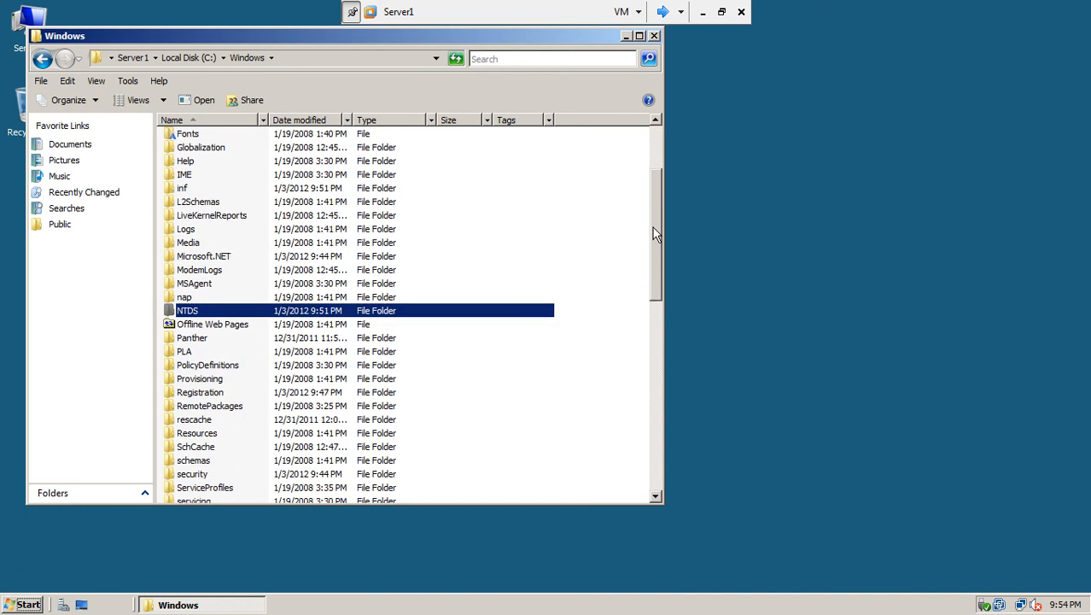
double_click(195, 317)
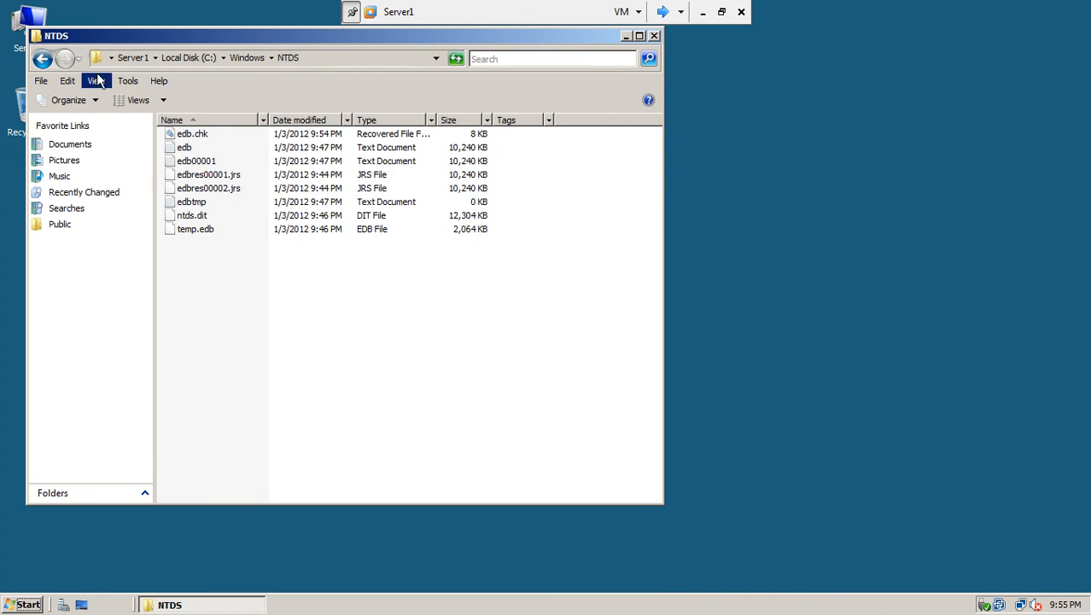
left_click(43, 58)
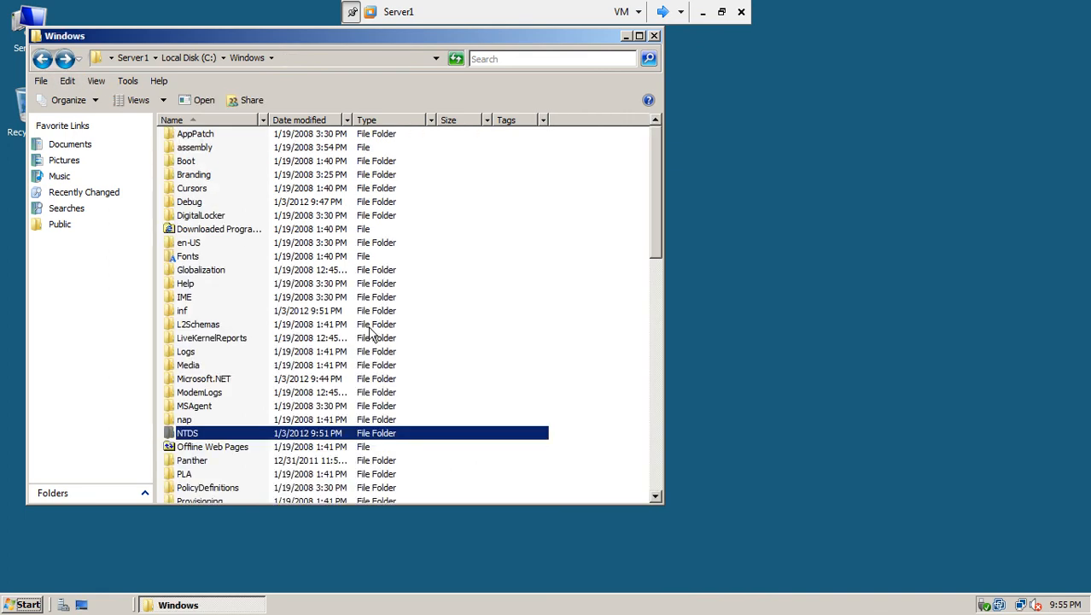
left_click_drag(660, 213, 657, 318)
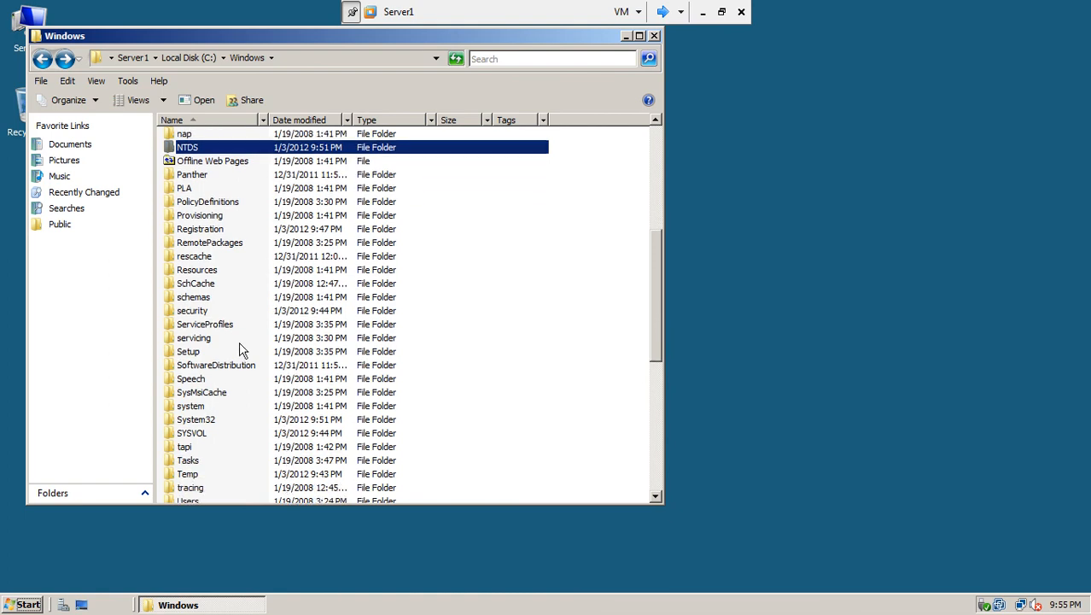
double_click(204, 431)
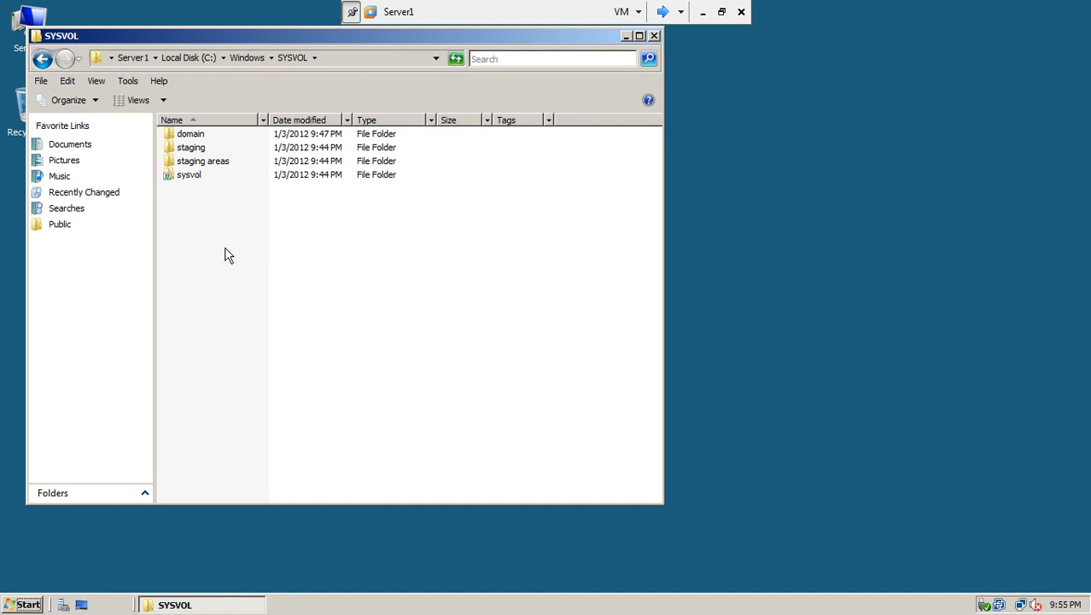
left_click(654, 36)
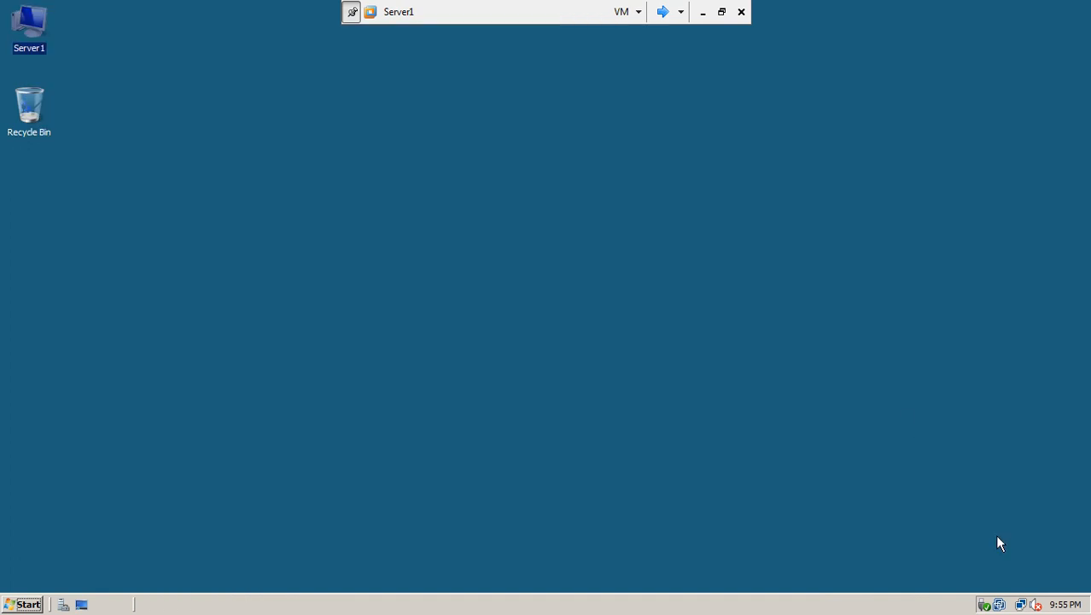
Open the IPv4 properties of Server1's Local Area Connection from the Network and Sharing Center
left_click(1024, 606)
left_click(1005, 580)
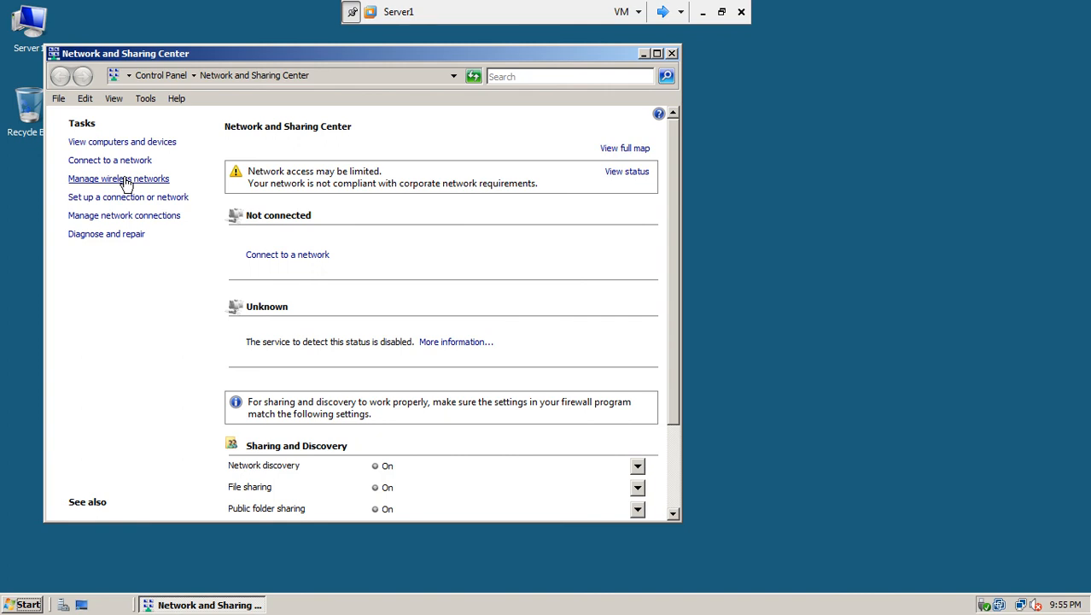
left_click(147, 220)
left_click(120, 183)
double_click(120, 182)
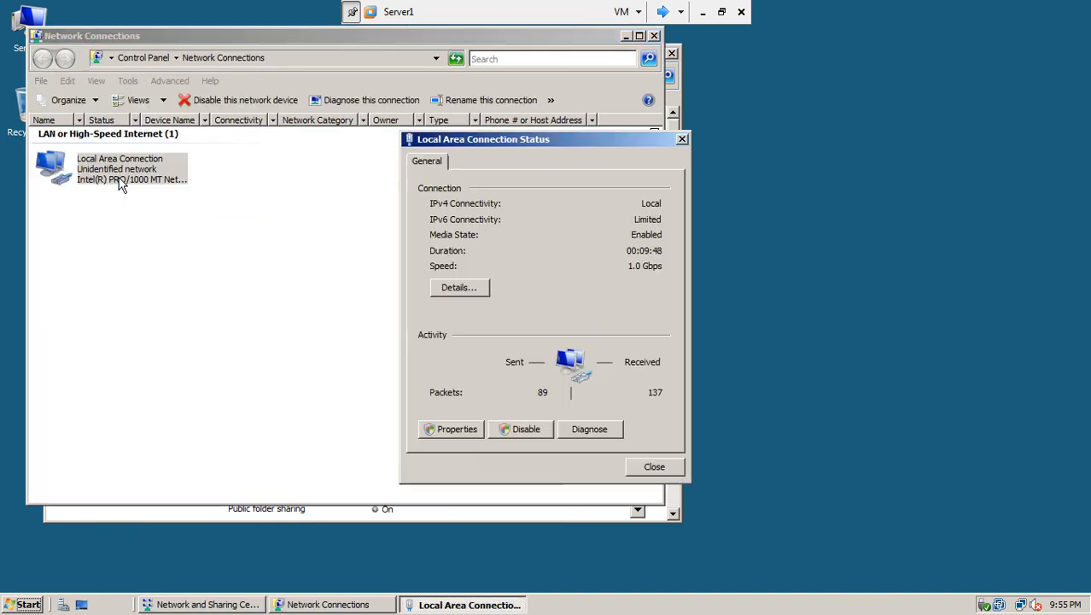
left_click(451, 427)
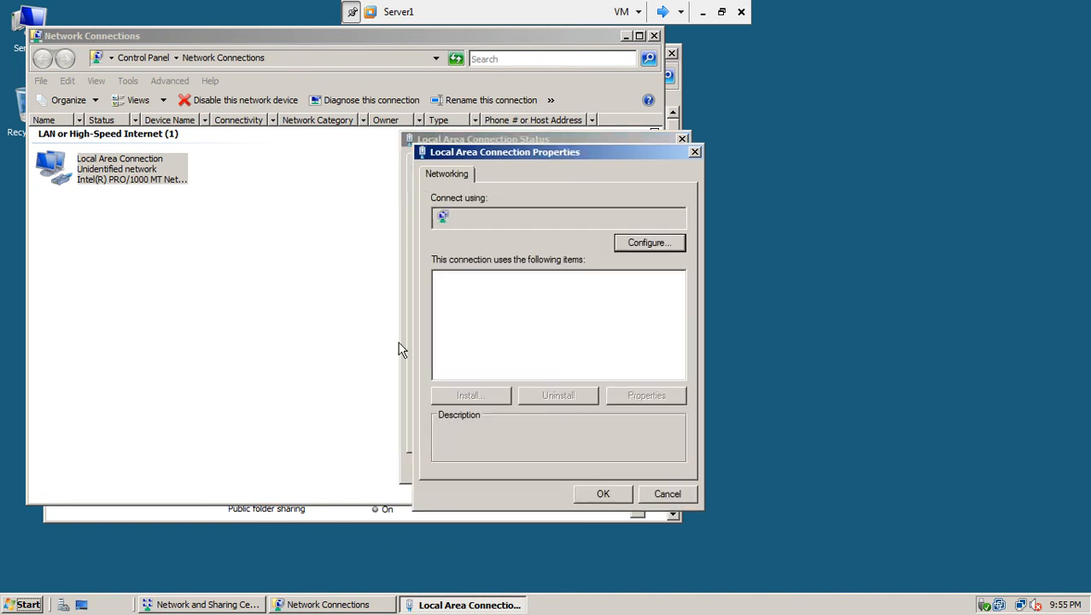
left_click(548, 333)
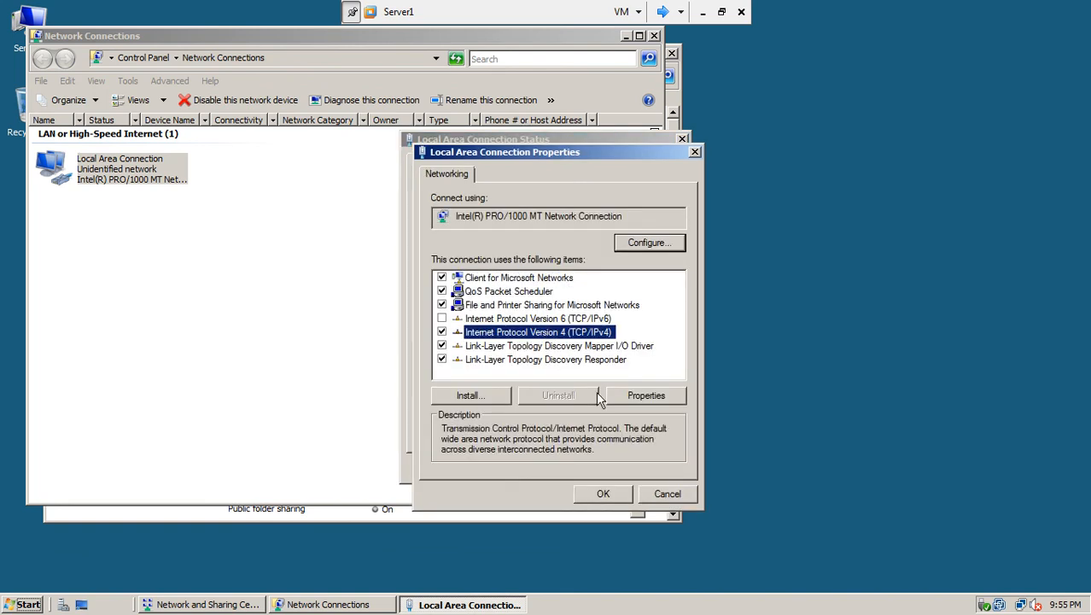
left_click(633, 398)
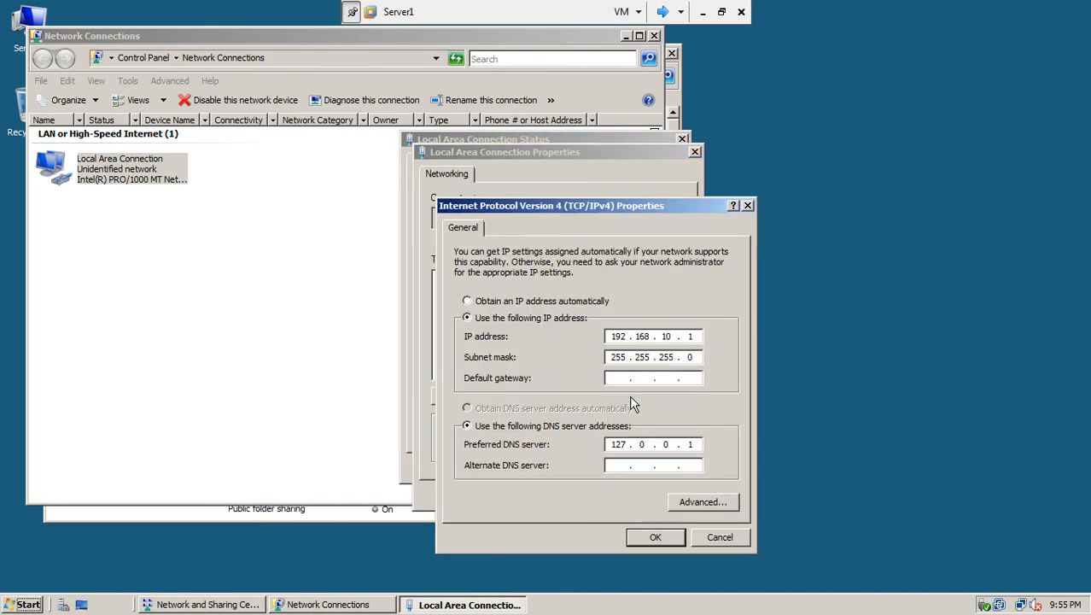
Review the IPv4 settings: 192.168.10.1, mask 255.255.255.0, preferred DNS 127.0.0.1
double_click(611, 444)
left_click(698, 444)
left_click(636, 446)
left_click(655, 448)
left_click(648, 445)
Cancel and close all network windows without changes, then minimize the Server1 VM
left_click(720, 538)
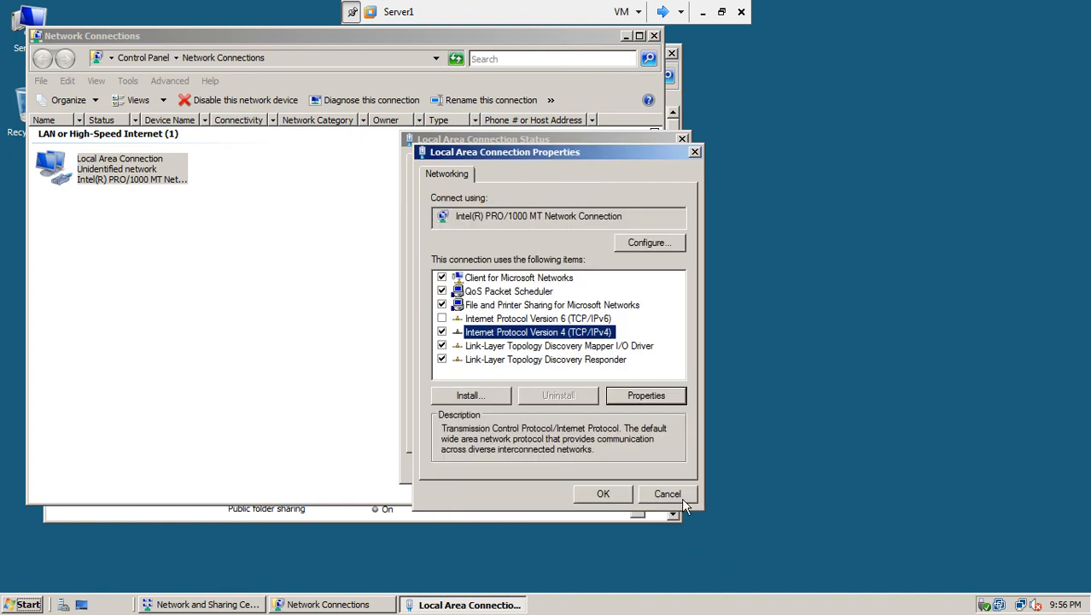
left_click(679, 500)
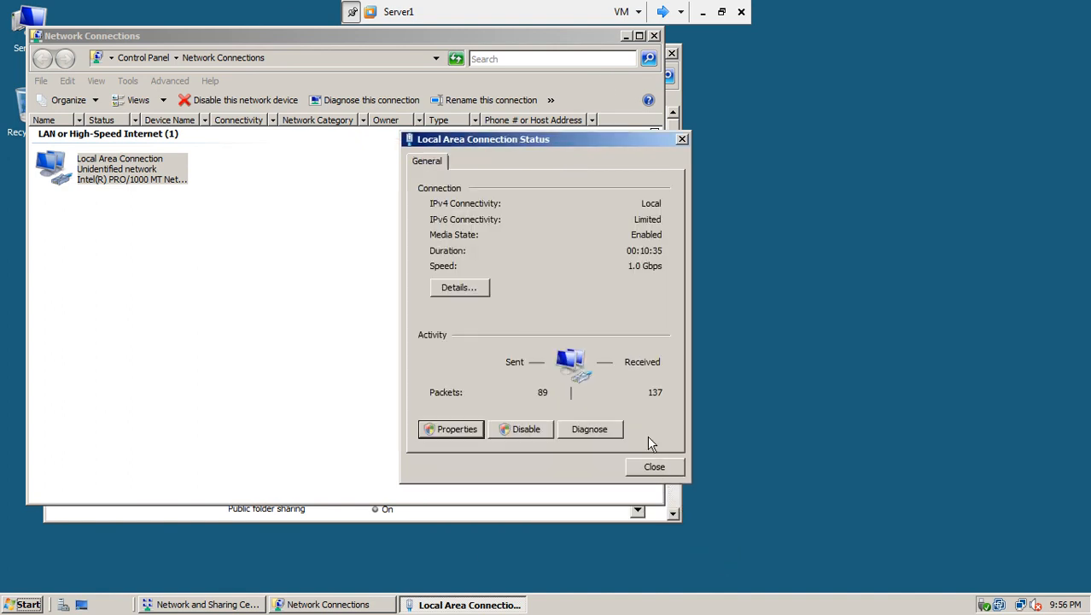
left_click(652, 468)
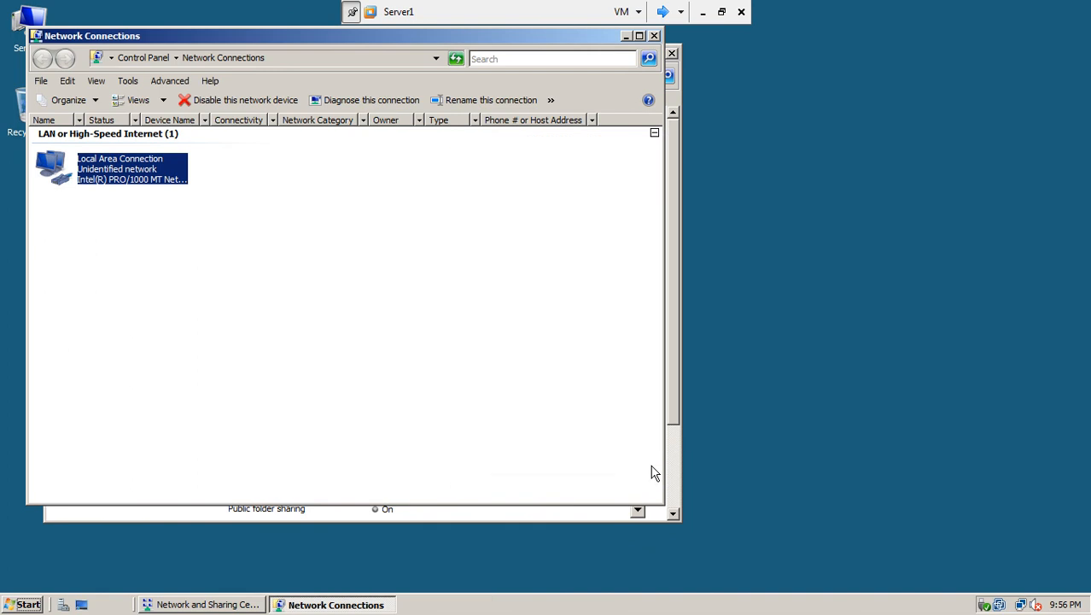
left_click(654, 36)
left_click(672, 54)
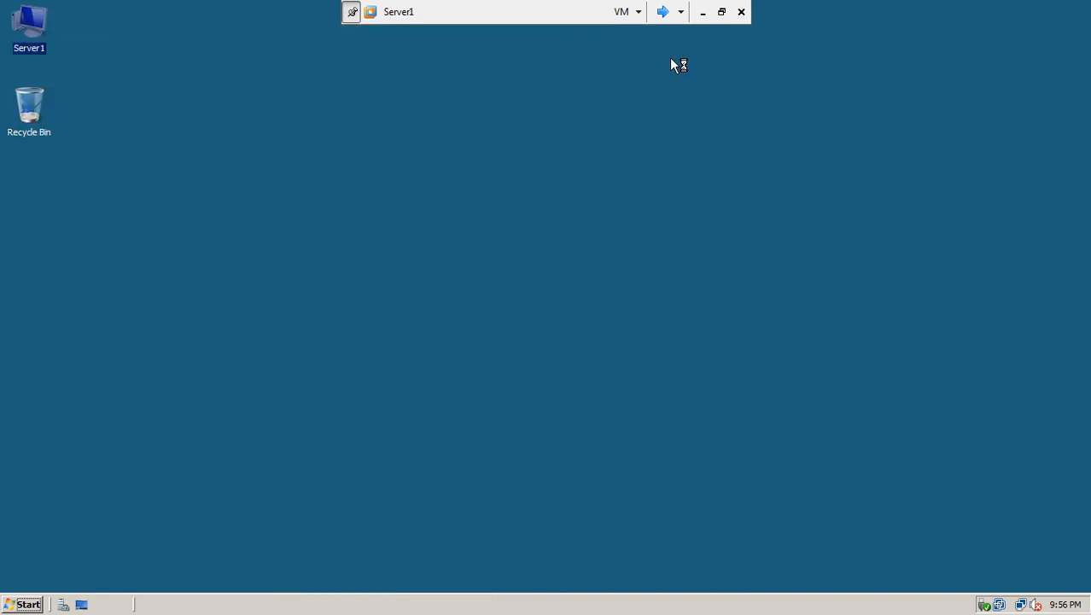
left_click(703, 12)
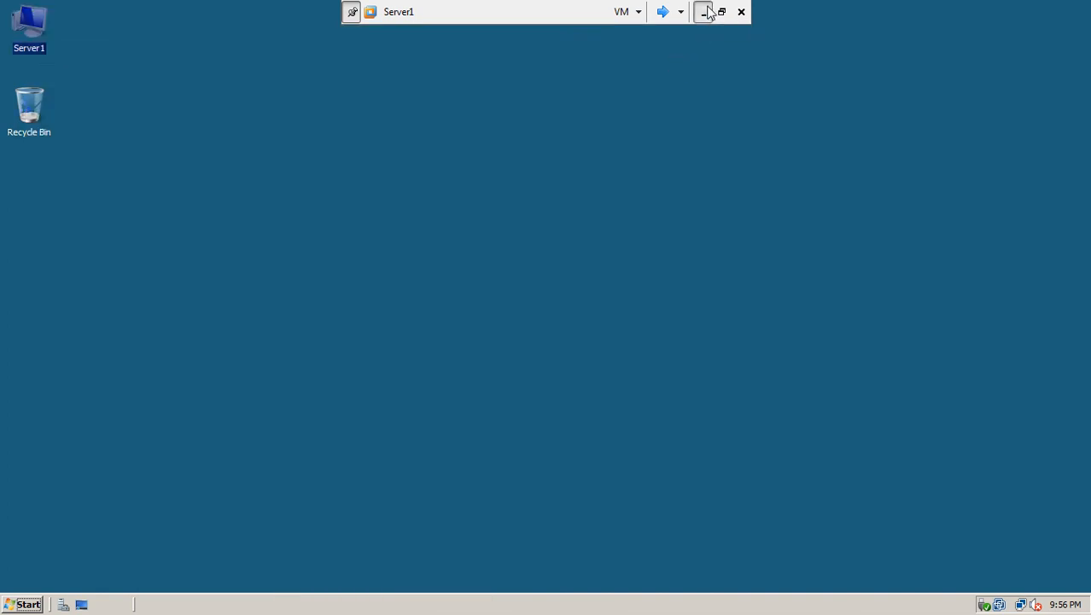
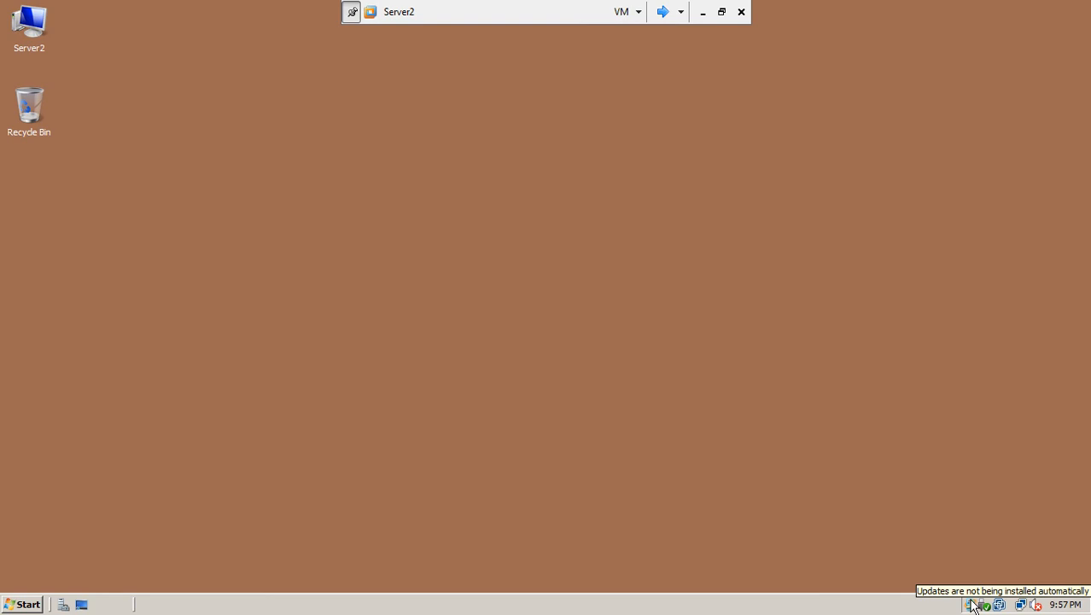
Set Server2's Windows Update to Never check for updates
left_click(972, 605)
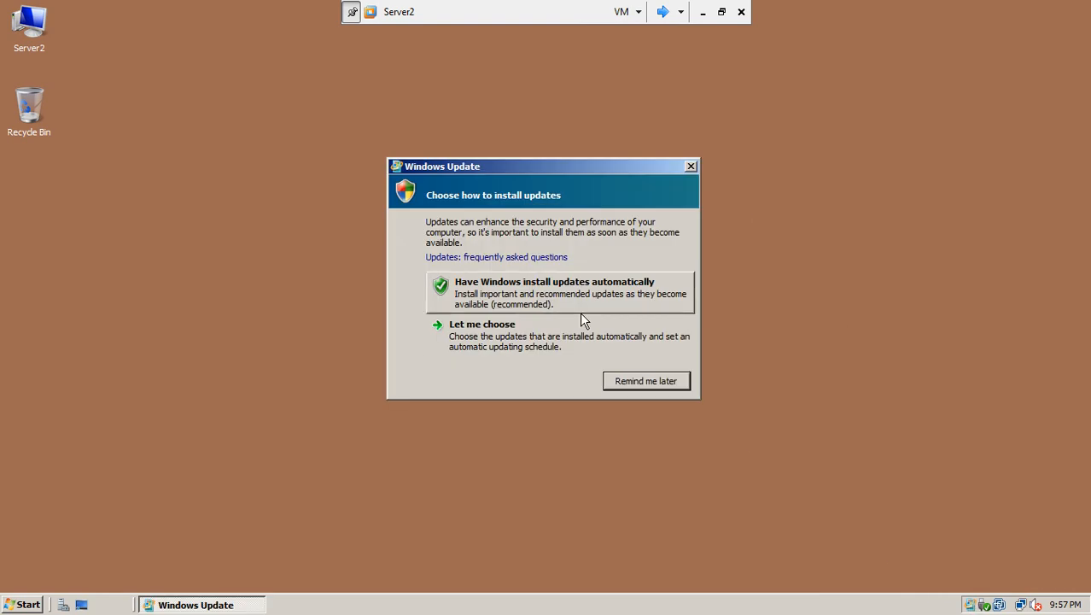
left_click(508, 334)
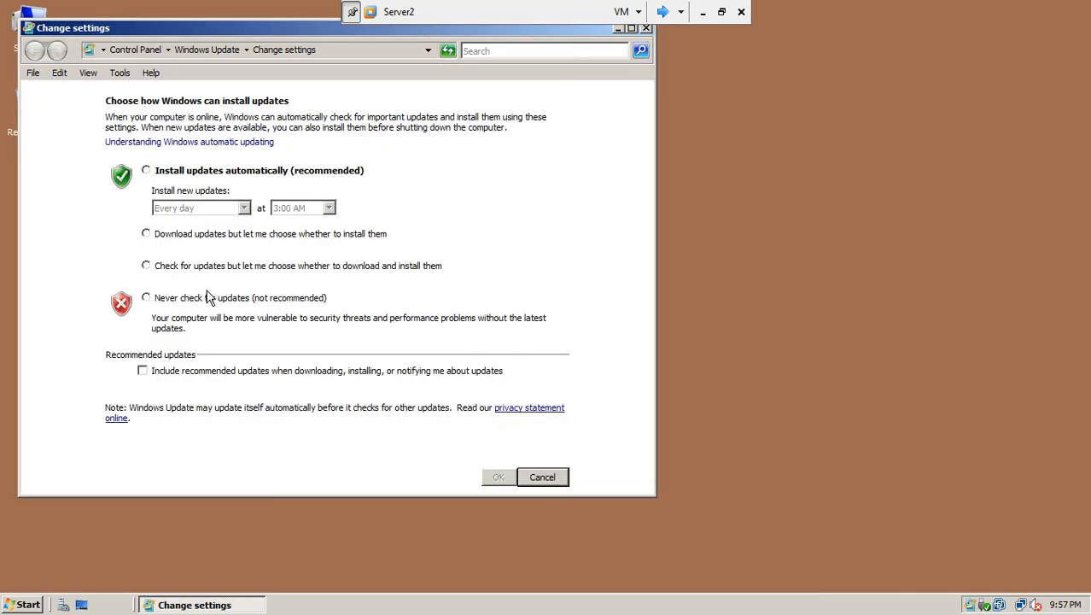
left_click(205, 301)
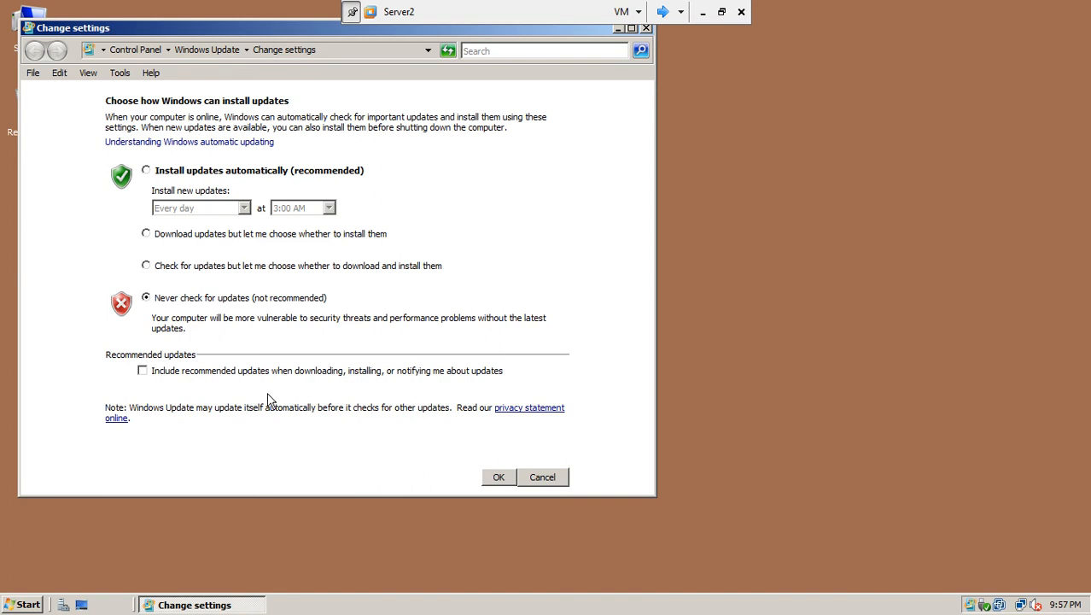
left_click(499, 480)
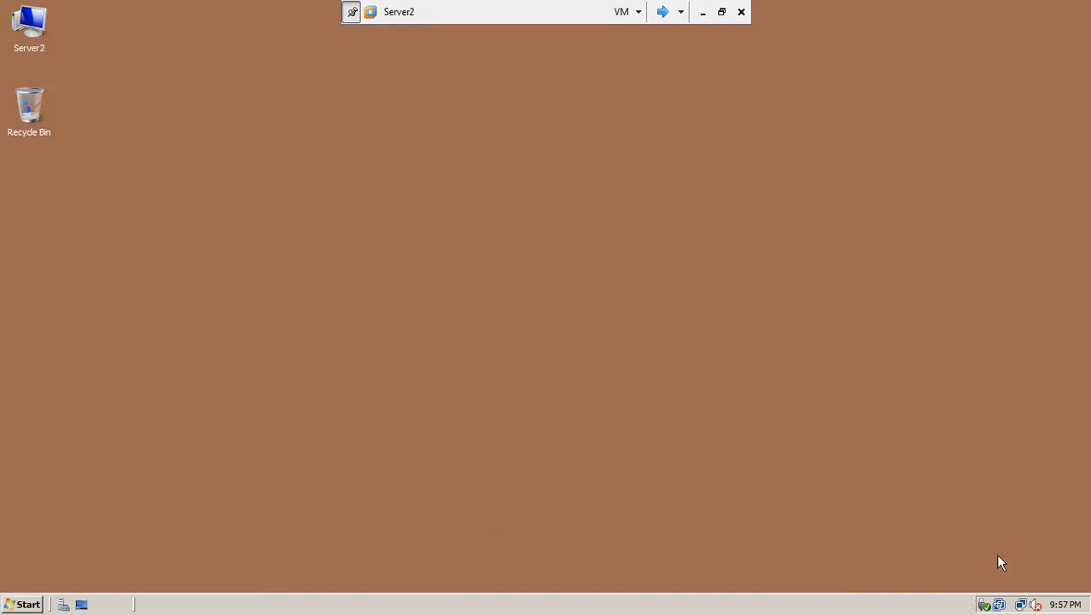
Review the Local Area Connection details (static 192.168.10.2, DNS 192.168.10.1), then close all network windows
left_click(1024, 605)
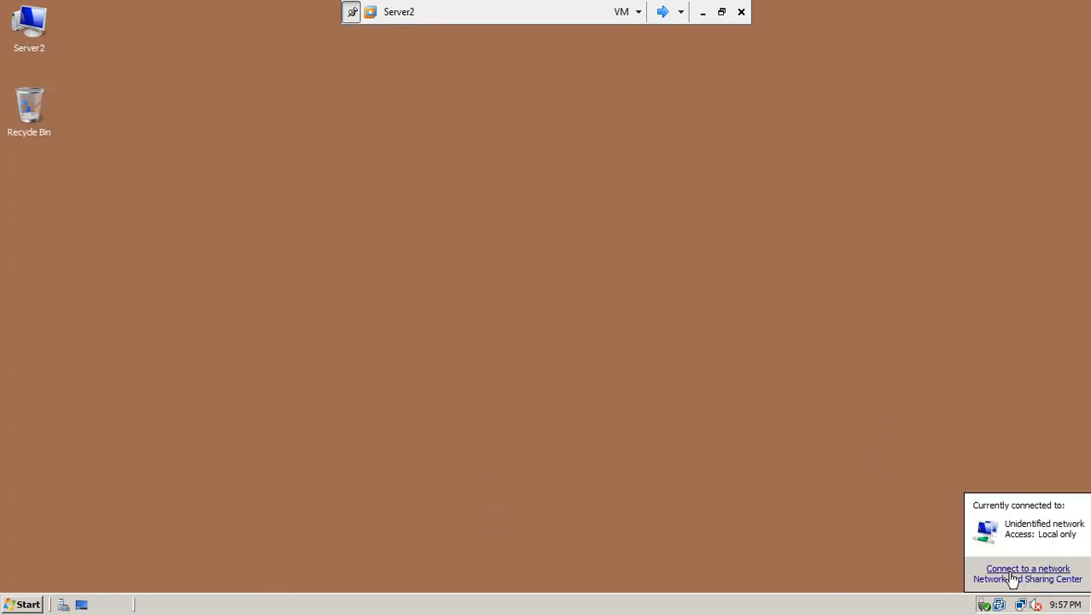
left_click(982, 579)
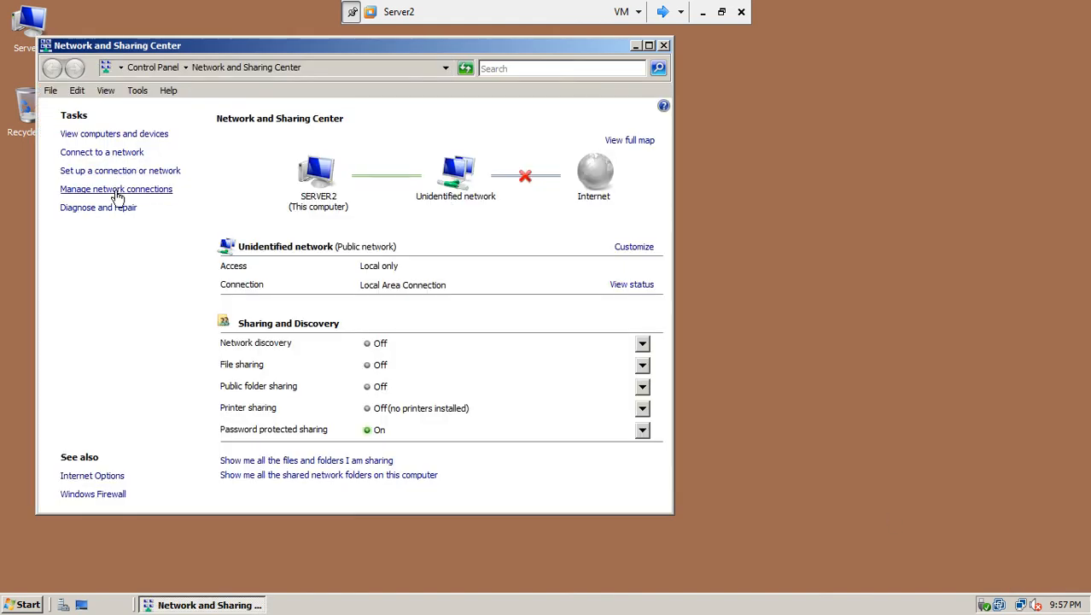
left_click(117, 190)
double_click(152, 207)
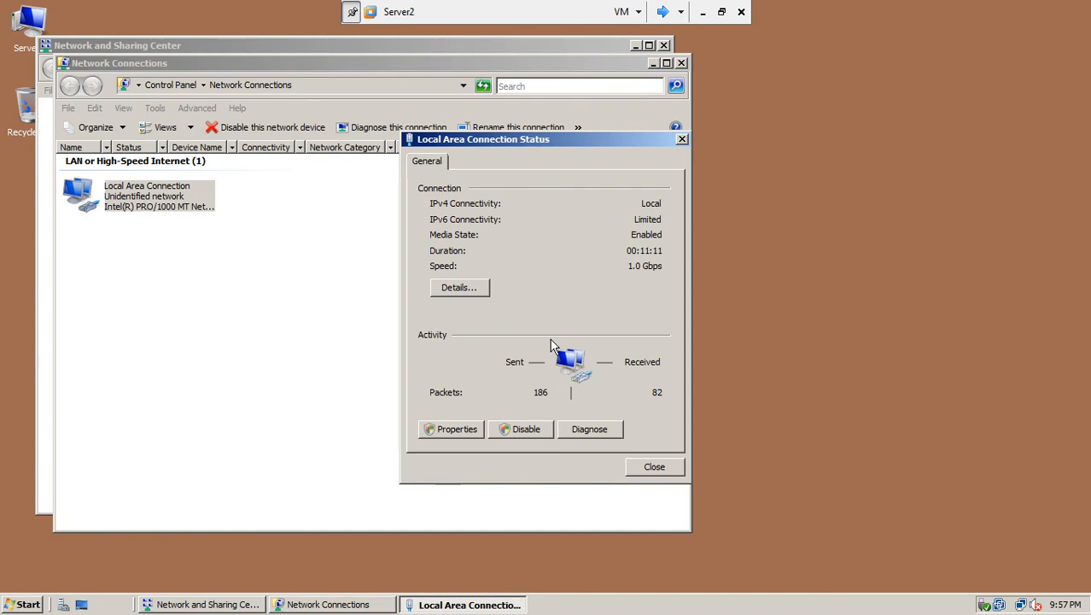
left_click(479, 287)
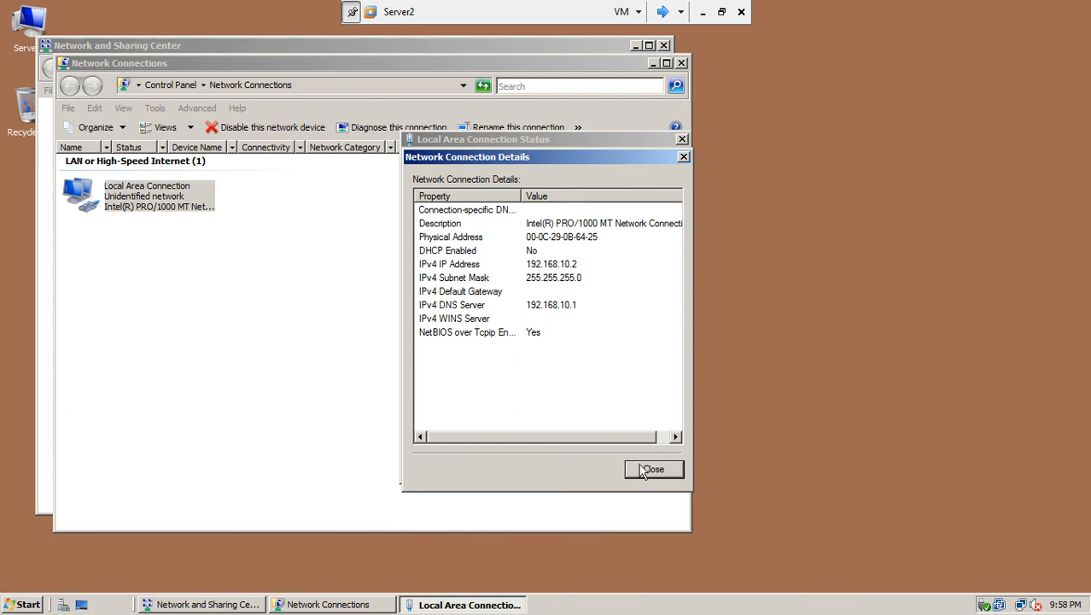
left_click(648, 471)
left_click(681, 139)
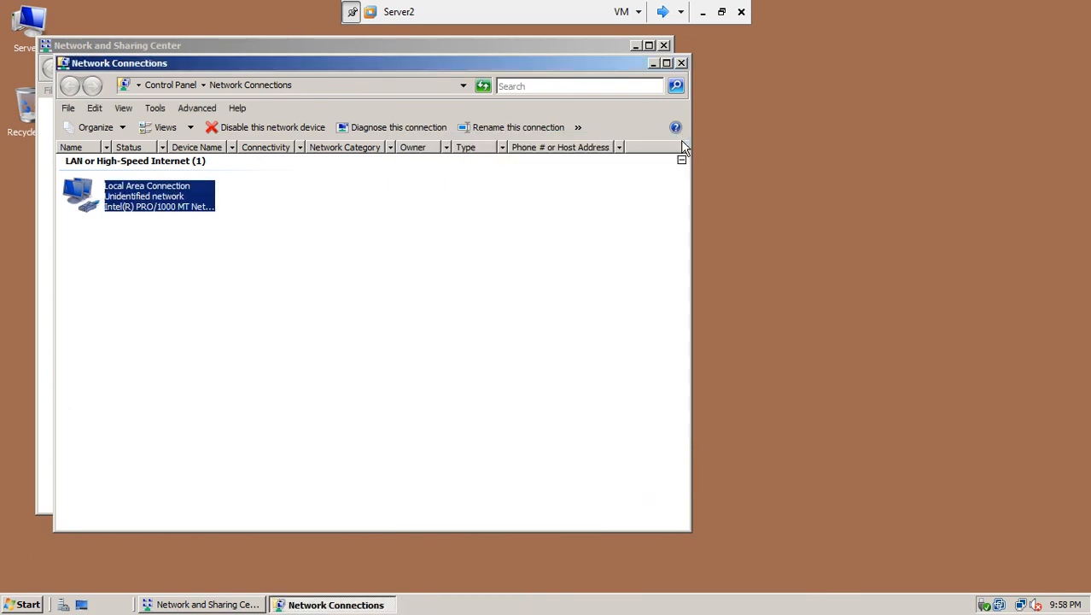
left_click(681, 63)
left_click(664, 45)
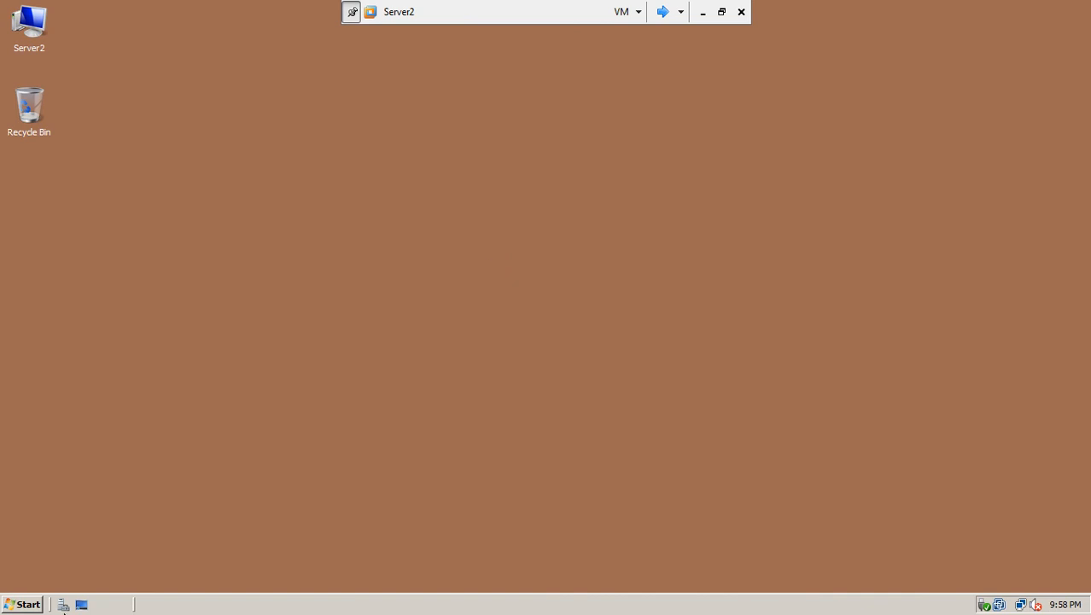
Launch dcpromo from the Start search box on Server2
left_click(24, 604)
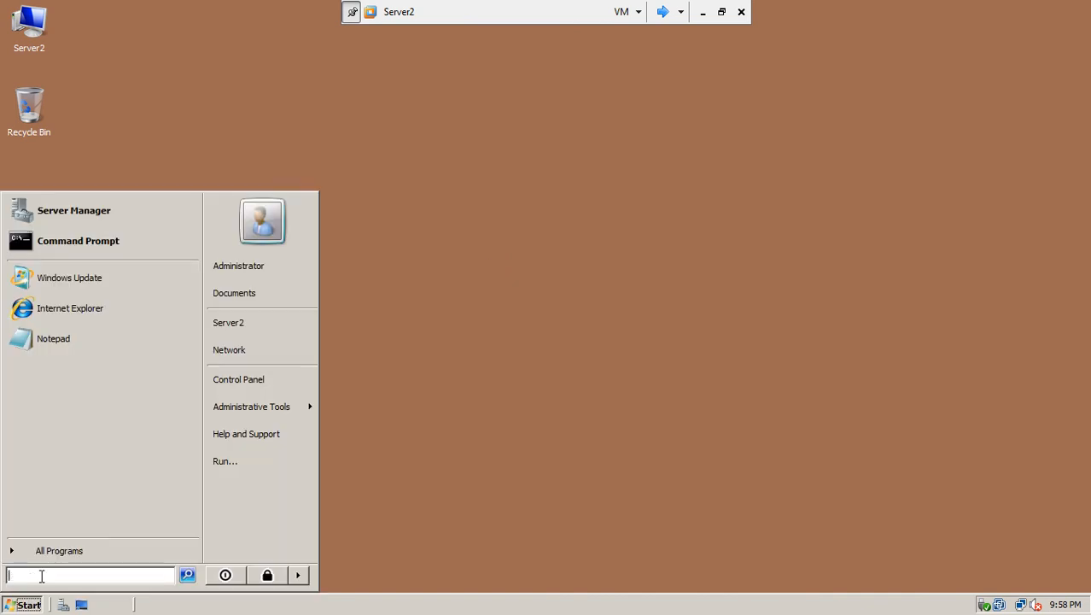
type("dcpromo")
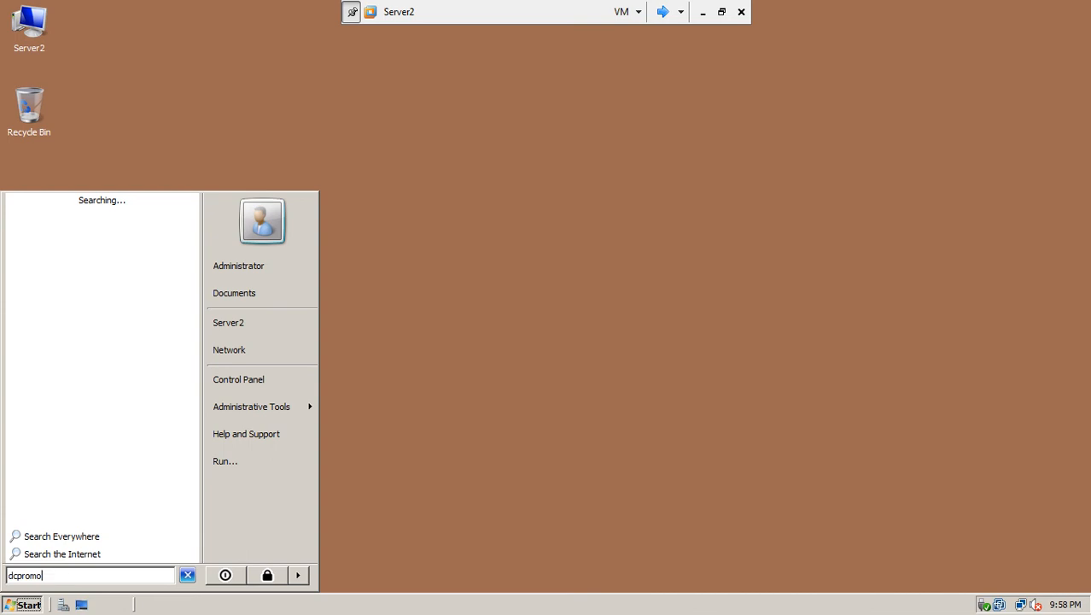
key("Return")
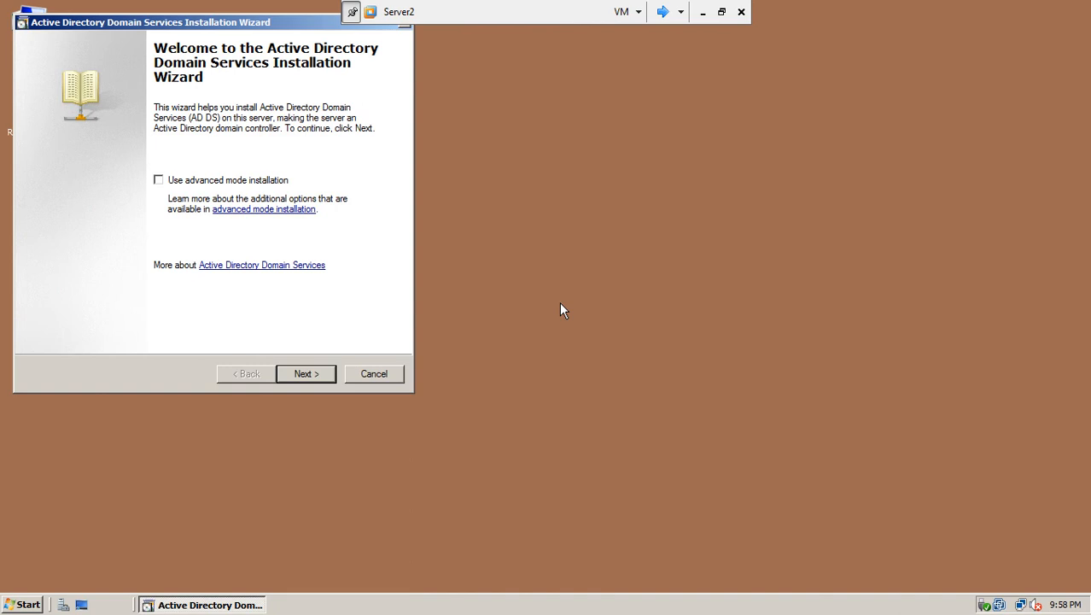
Choose Existing forest and add a domain controller to the existing domain, continuing to Network Credentials
left_click_drag(281, 25, 560, 76)
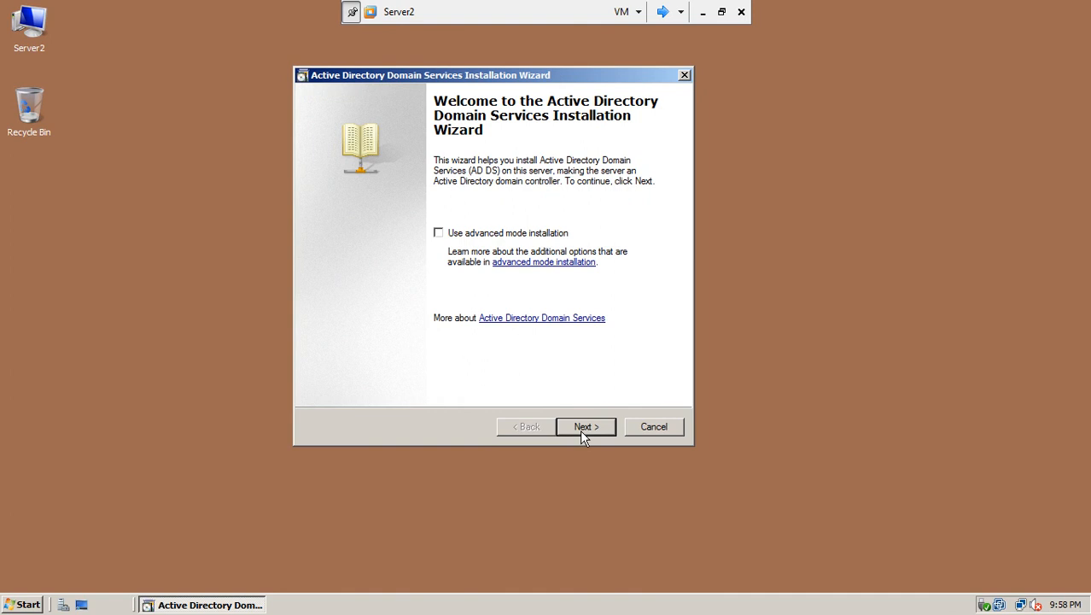
left_click(582, 436)
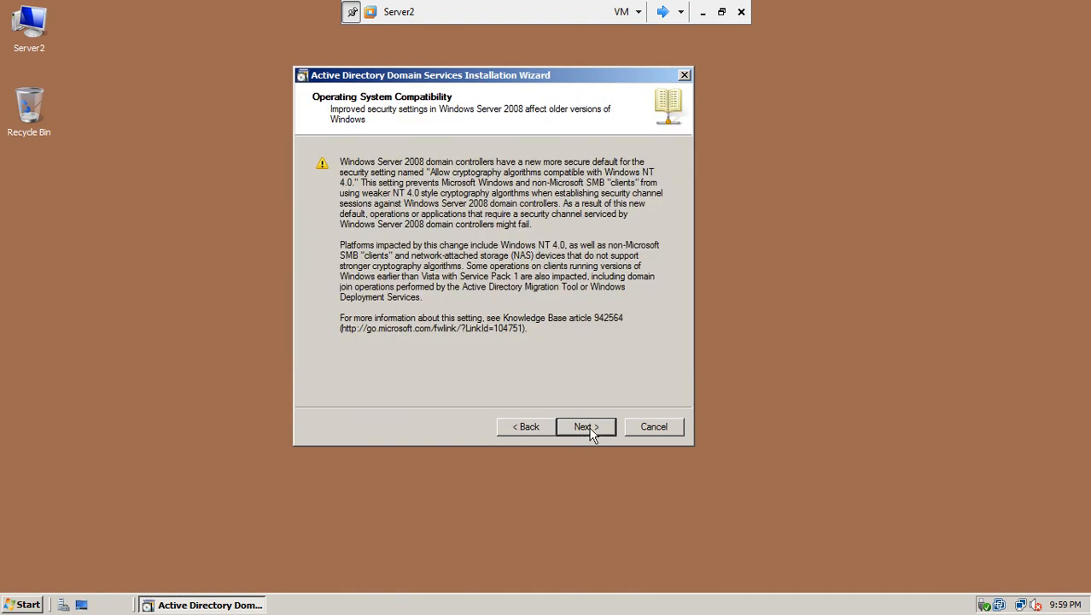
left_click(590, 433)
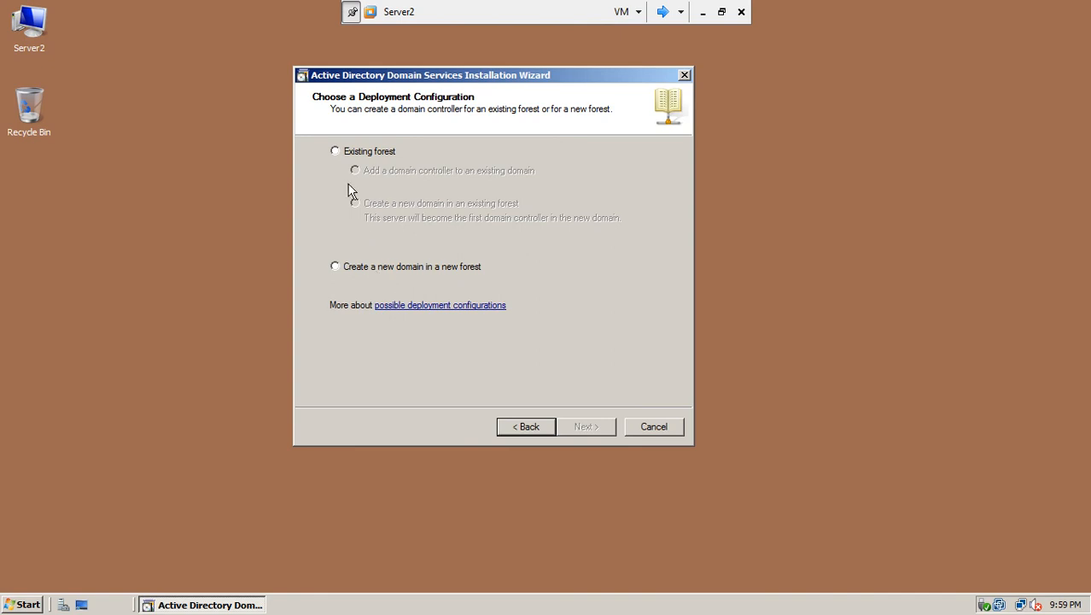
left_click(336, 157)
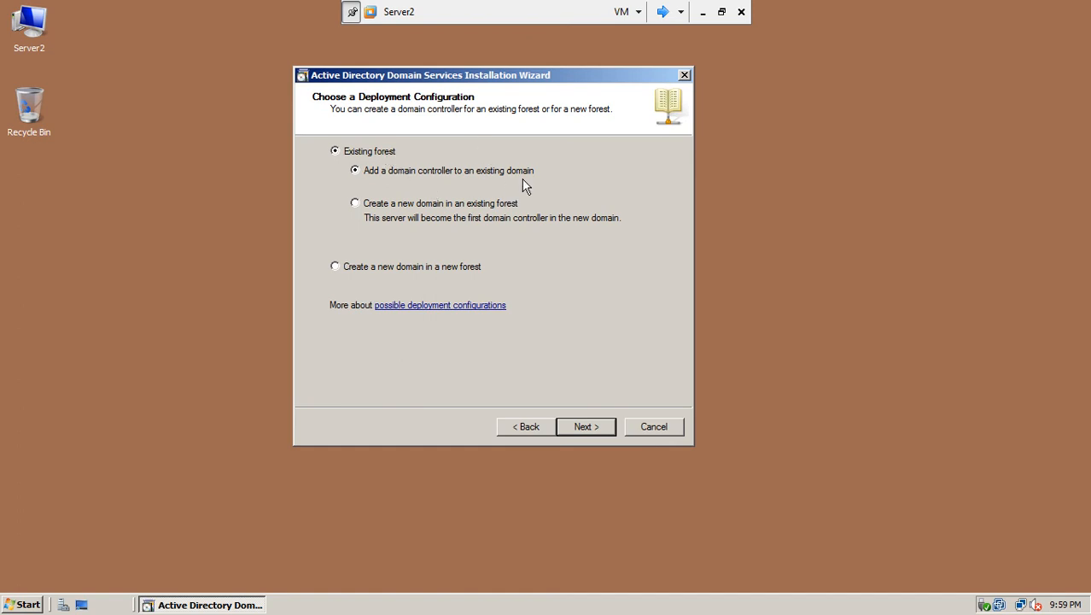
left_click(580, 429)
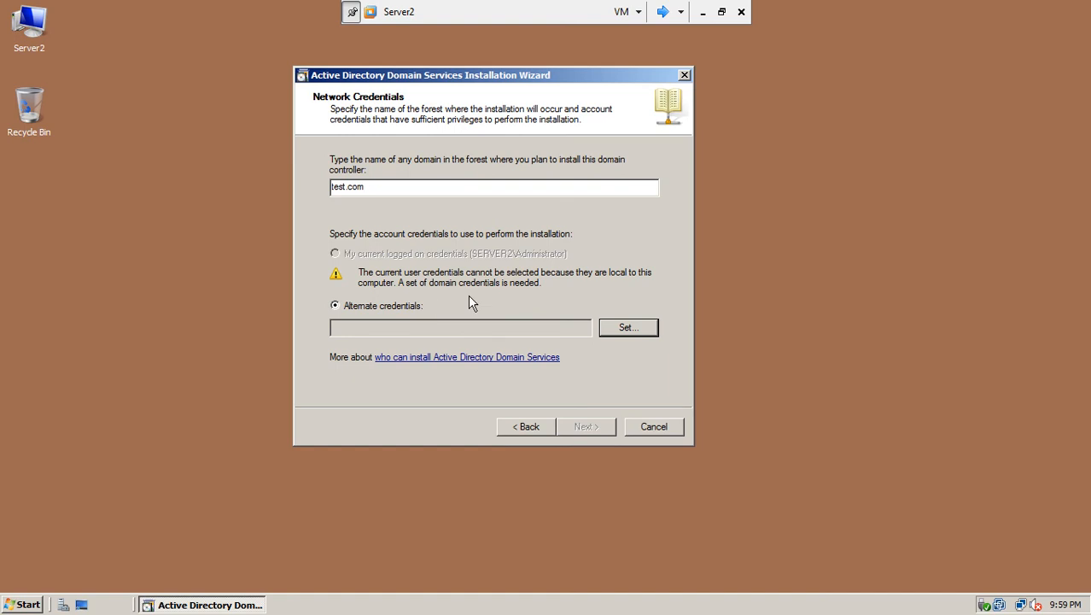
Cancel the alternate credentials prompt after entering administrator, and switch to the Server1 VM
left_click(618, 335)
type("administrator")
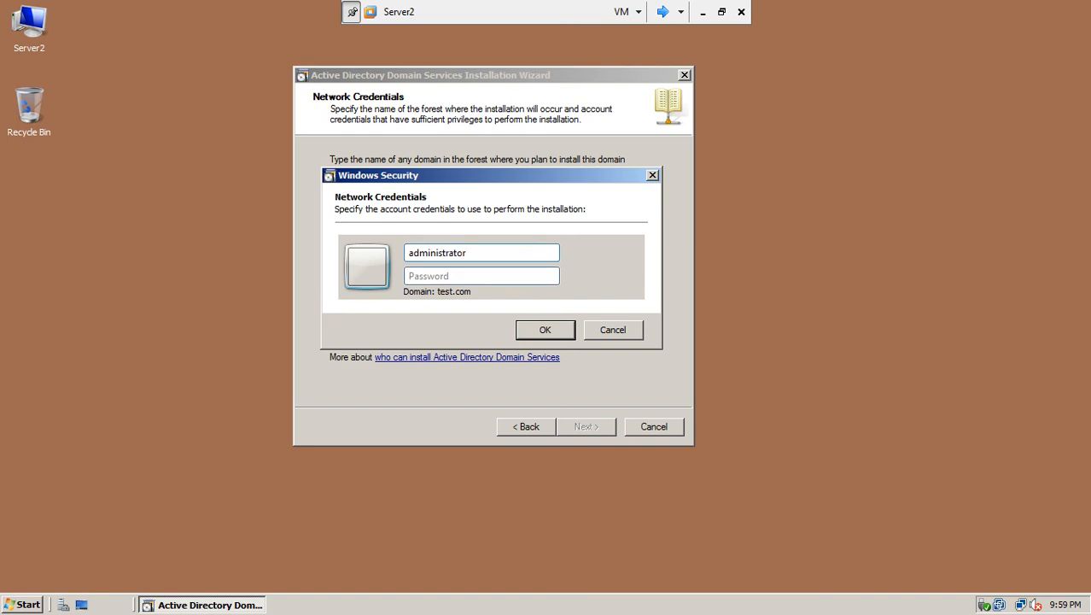
key("shift+Tab")
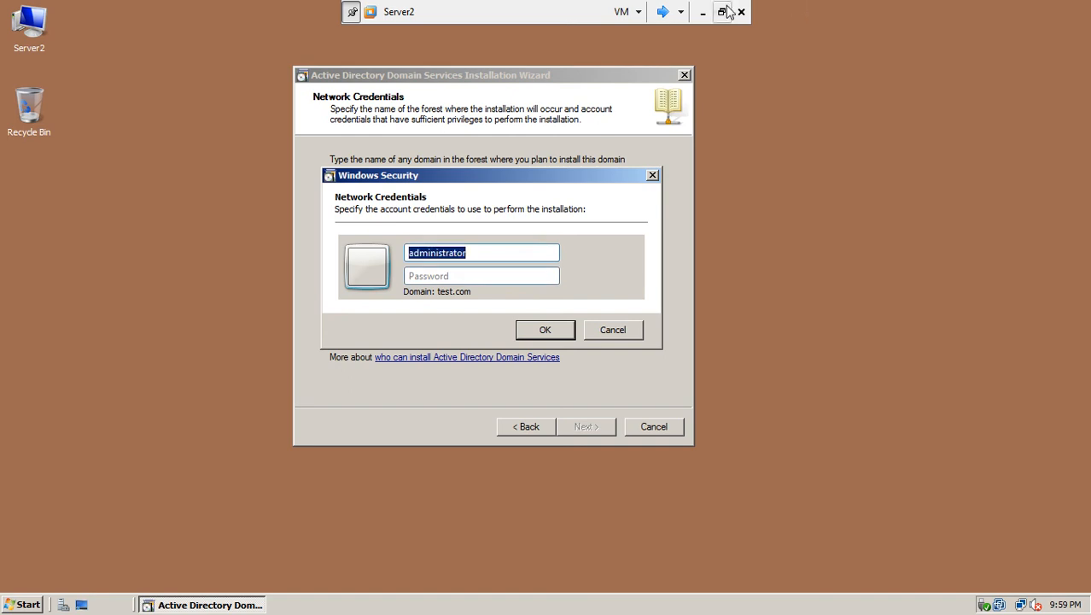
left_click(615, 331)
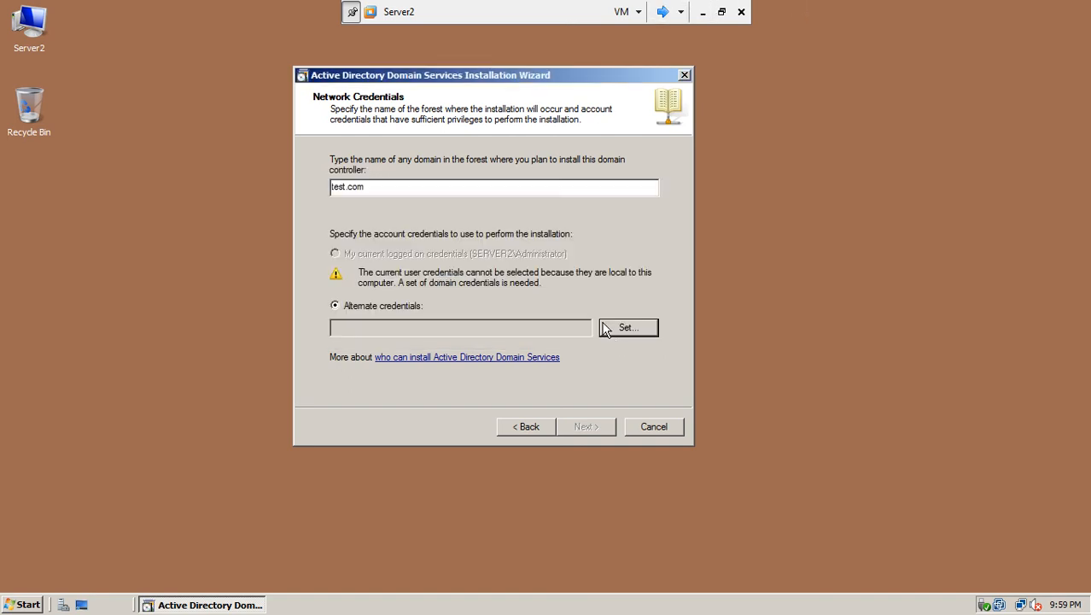
left_click(663, 12)
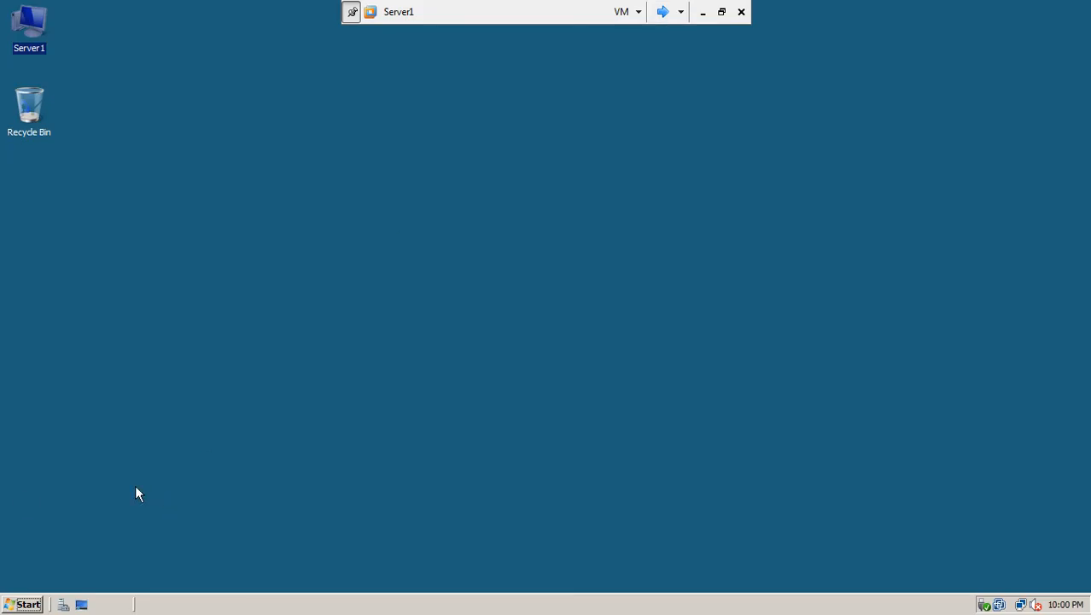
Log off Server1 and try logging back on, dismissing the incorrect password message
left_click(12, 606)
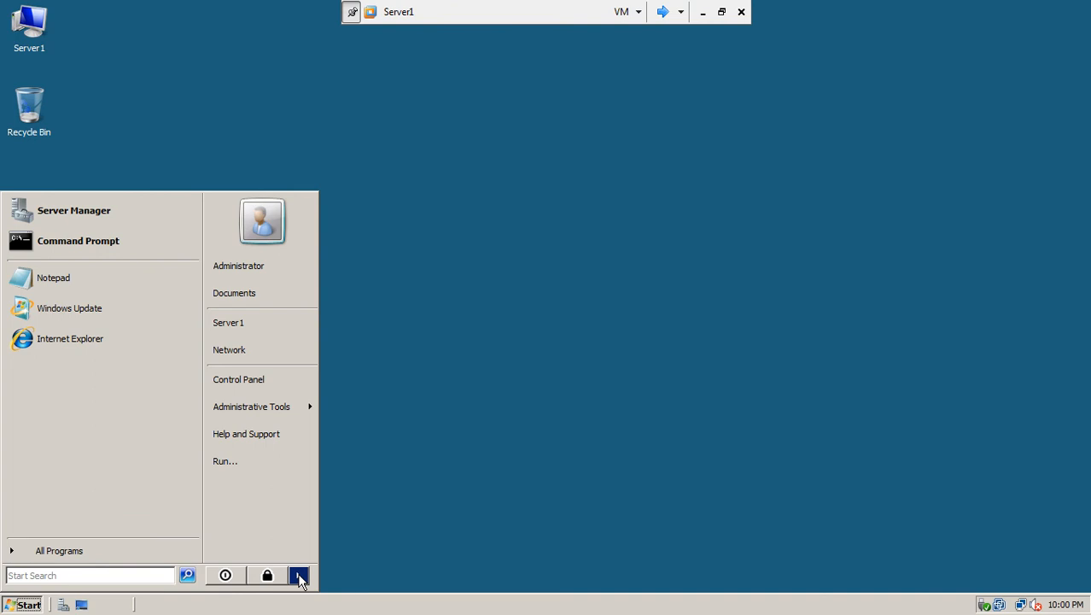
mouse_move(298, 578)
left_click(351, 515)
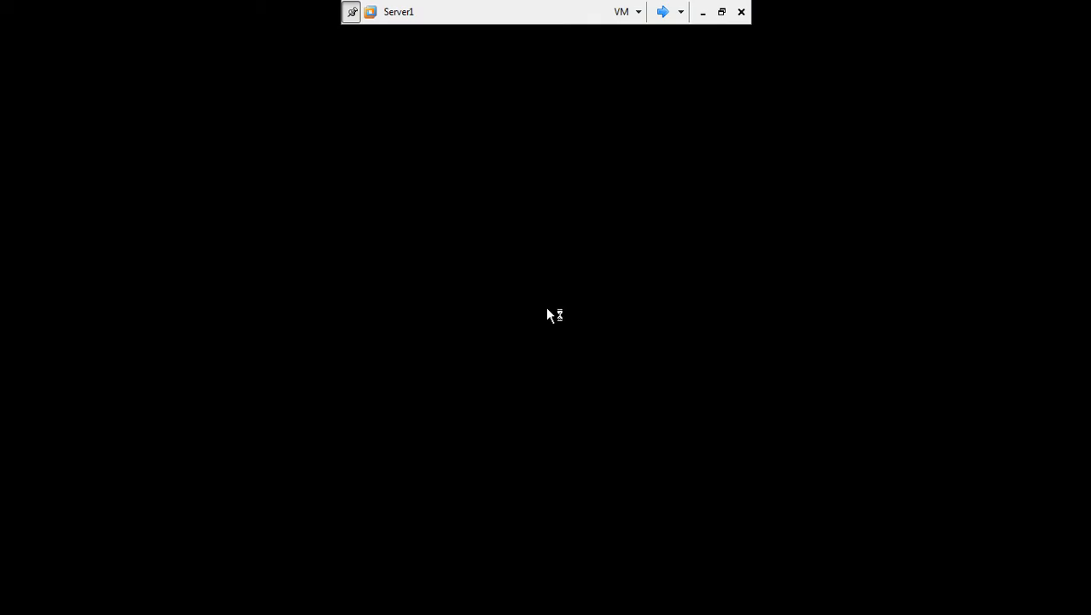
key("ctrl+alt+End")
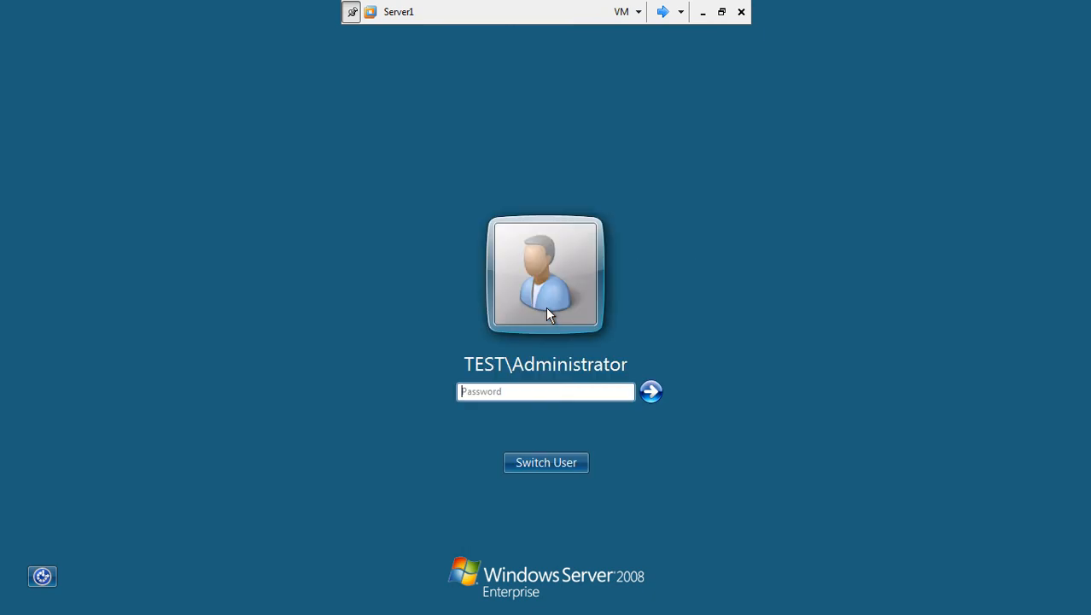
type("•••")
key("Return")
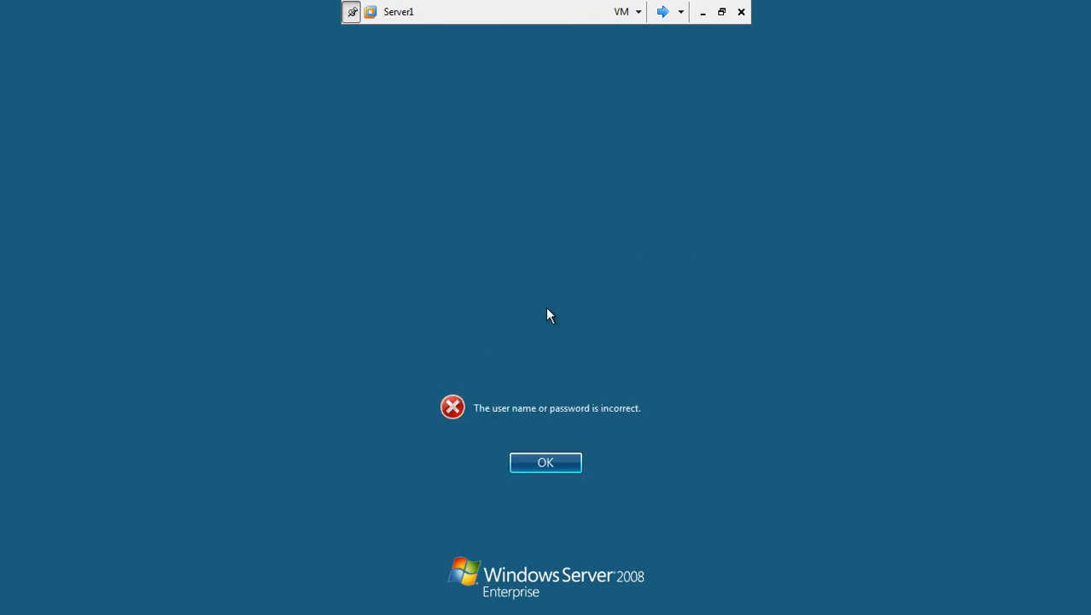
left_click(546, 463)
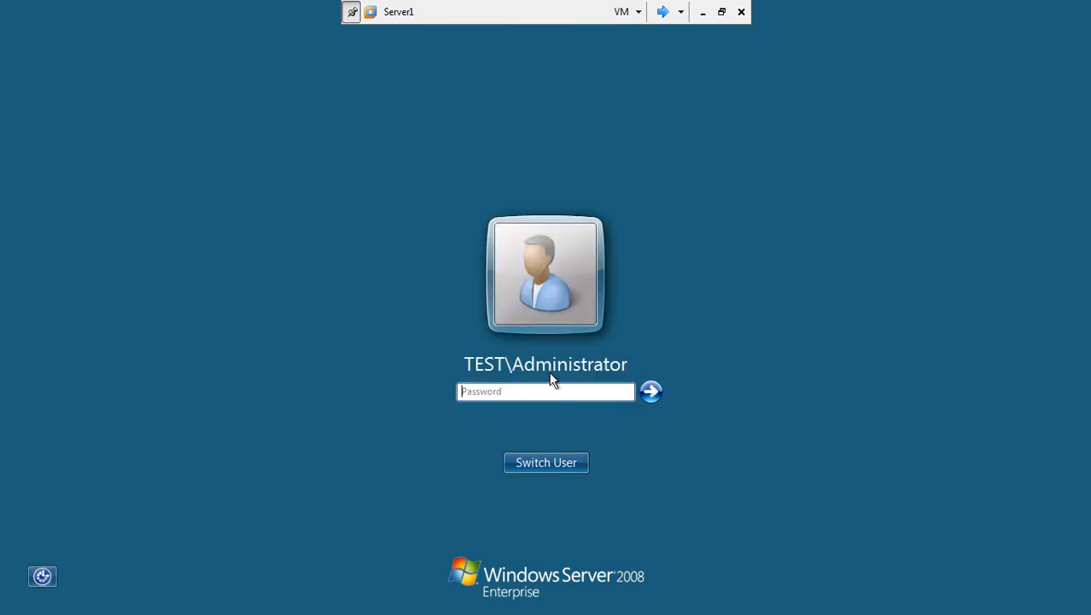
Sign in to Server1 as a different TEST domain user with that account's password
left_click(548, 462)
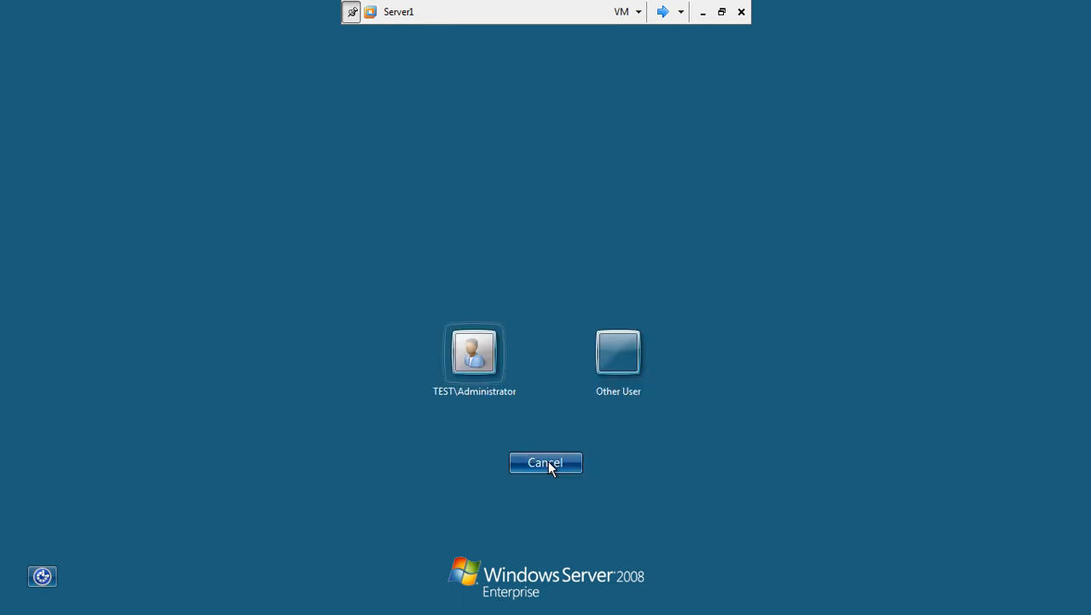
left_click(626, 348)
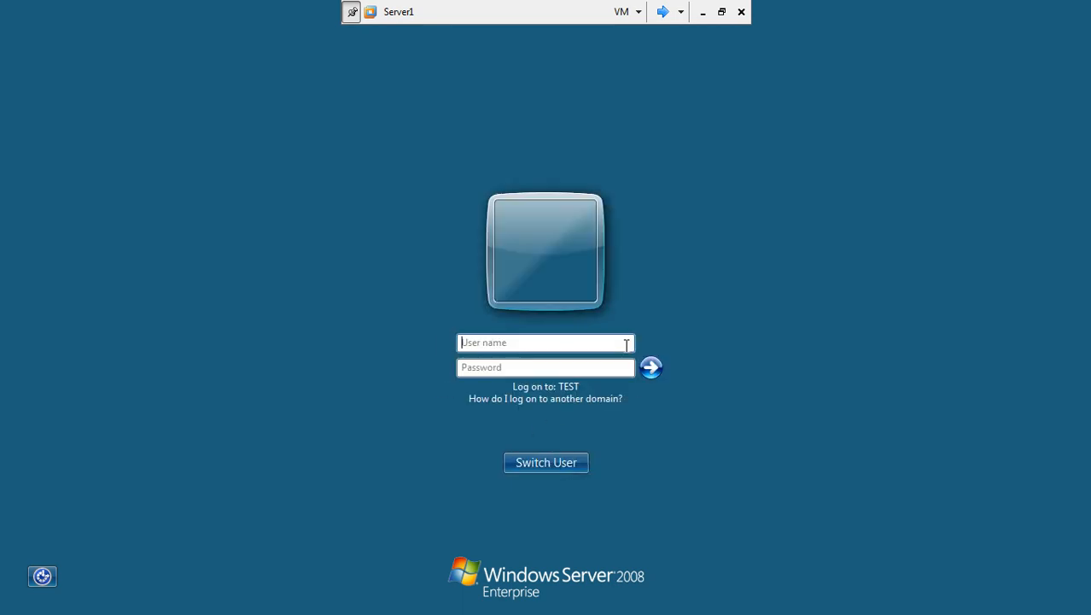
type("bigboss")
key("Tab")
type("••")
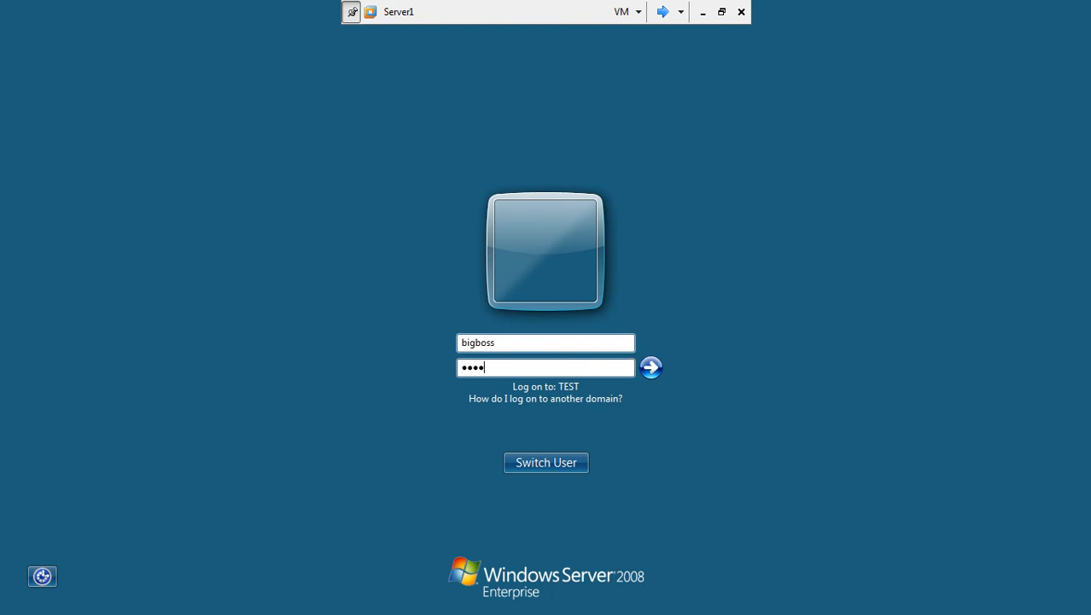
key("Return")
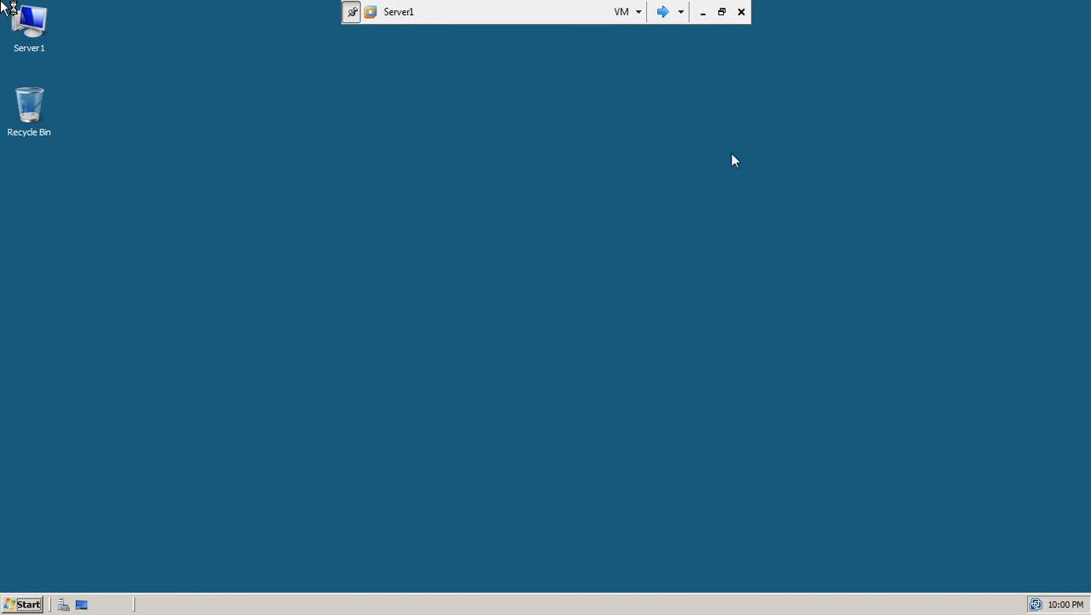
On Server2, set the domain administrator's credentials for test.com and continue to domain selection
left_click(662, 12)
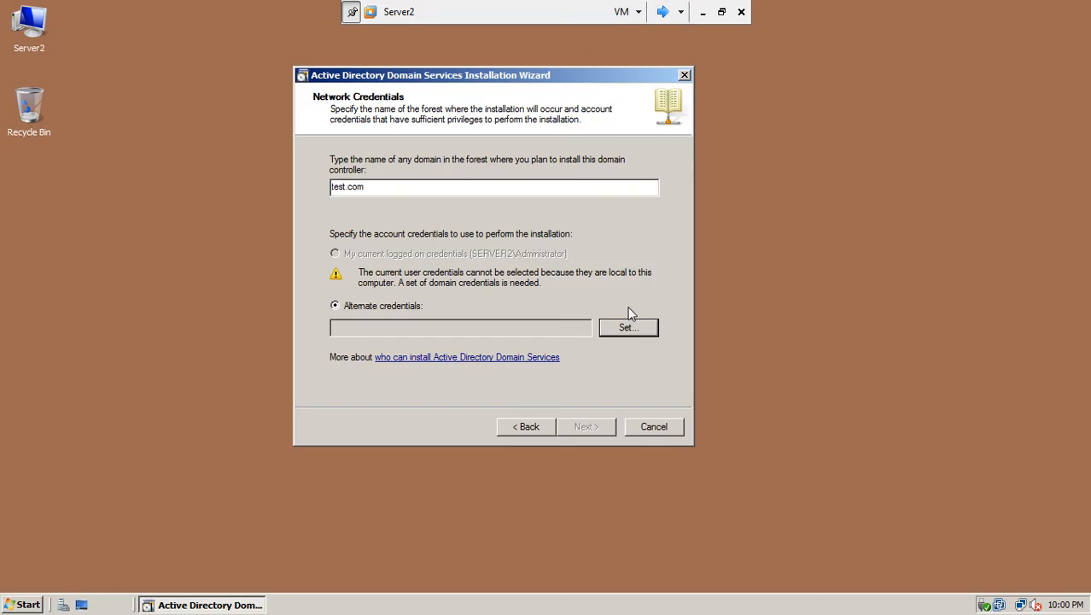
left_click(621, 331)
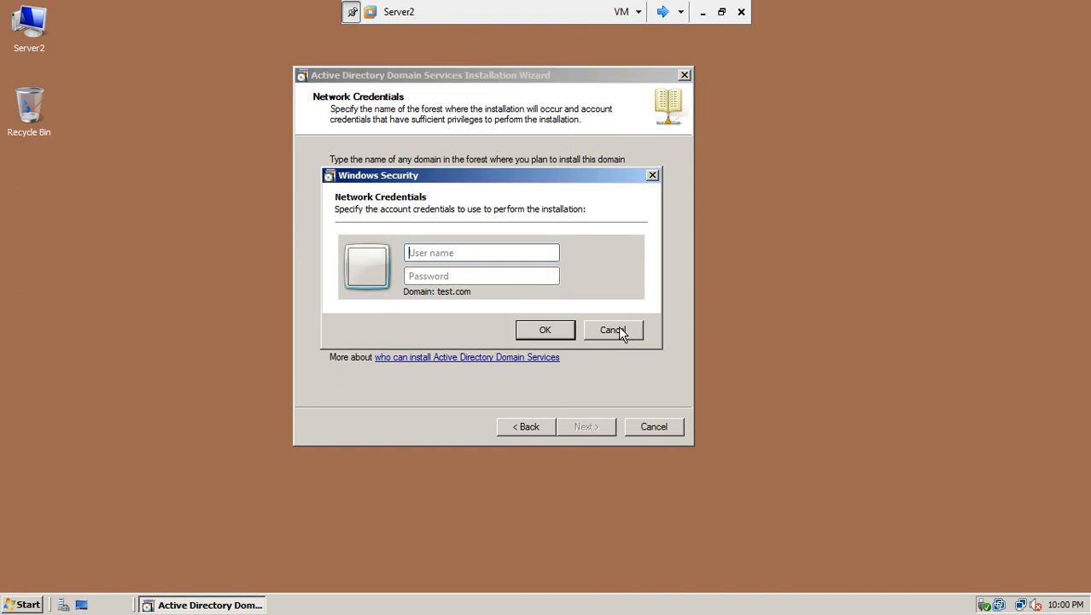
left_click(463, 249)
type("bigboss")
key("Tab")
type("*****")
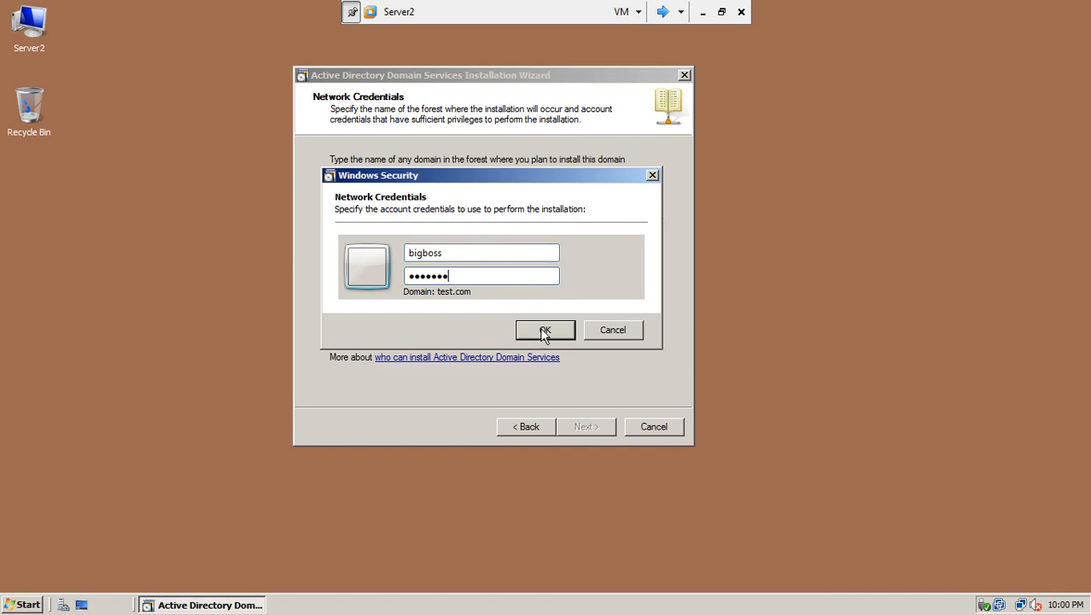
left_click(546, 333)
left_click(589, 428)
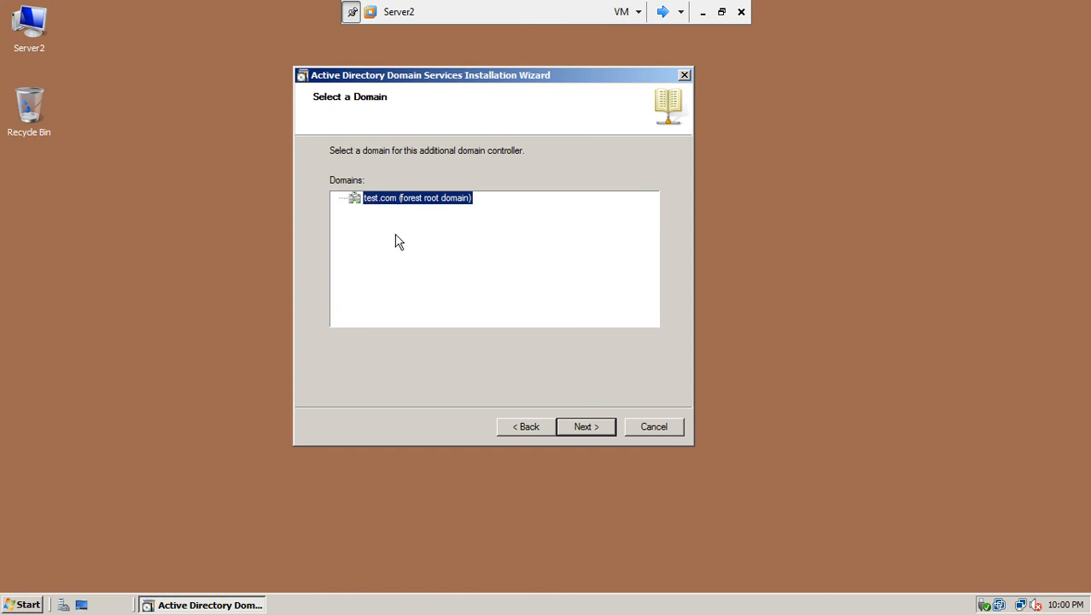
Accept domain test.com, site ISB, and DNS server plus global catalog, then confirm the delegation warning
left_click(584, 426)
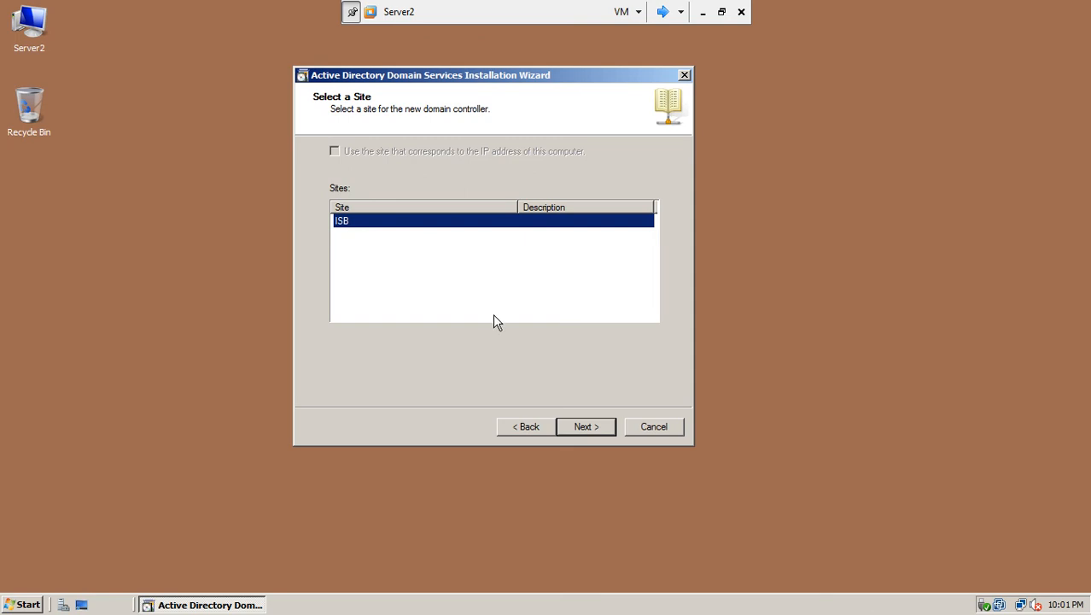
left_click(586, 426)
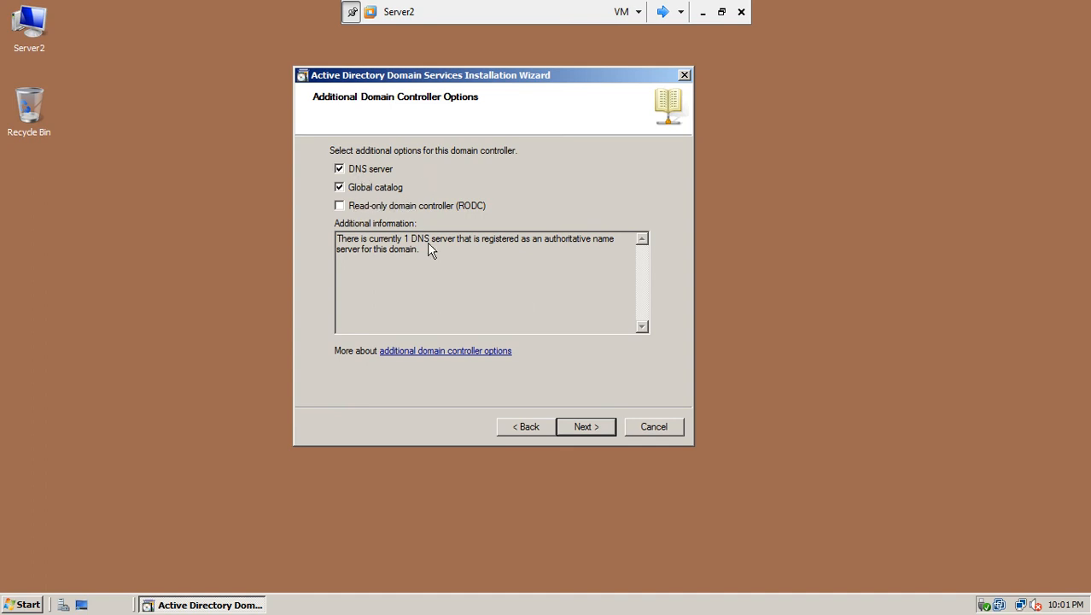
left_click(585, 426)
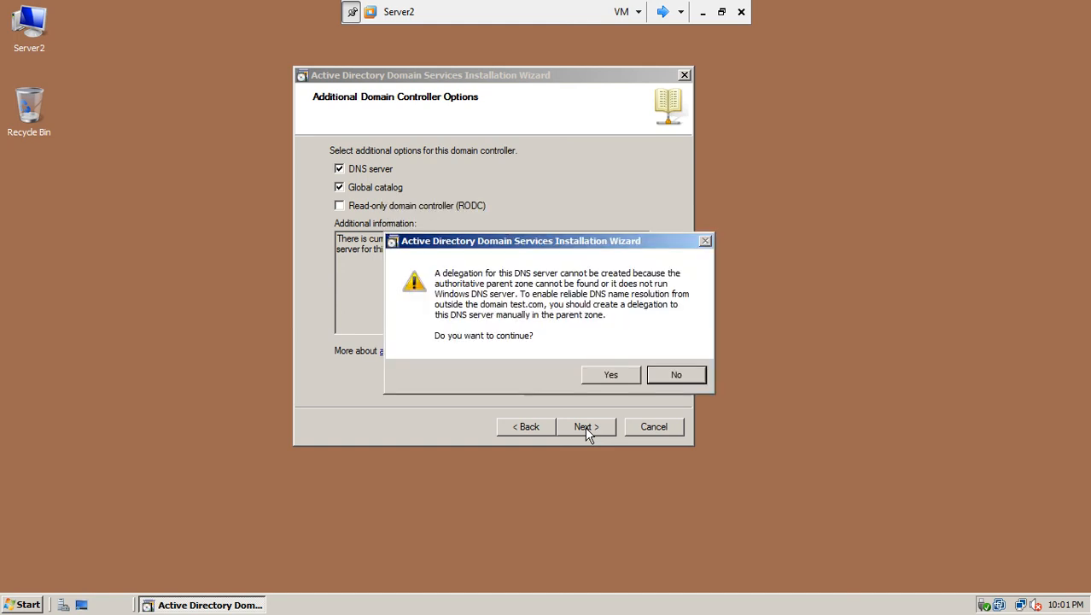
left_click(599, 374)
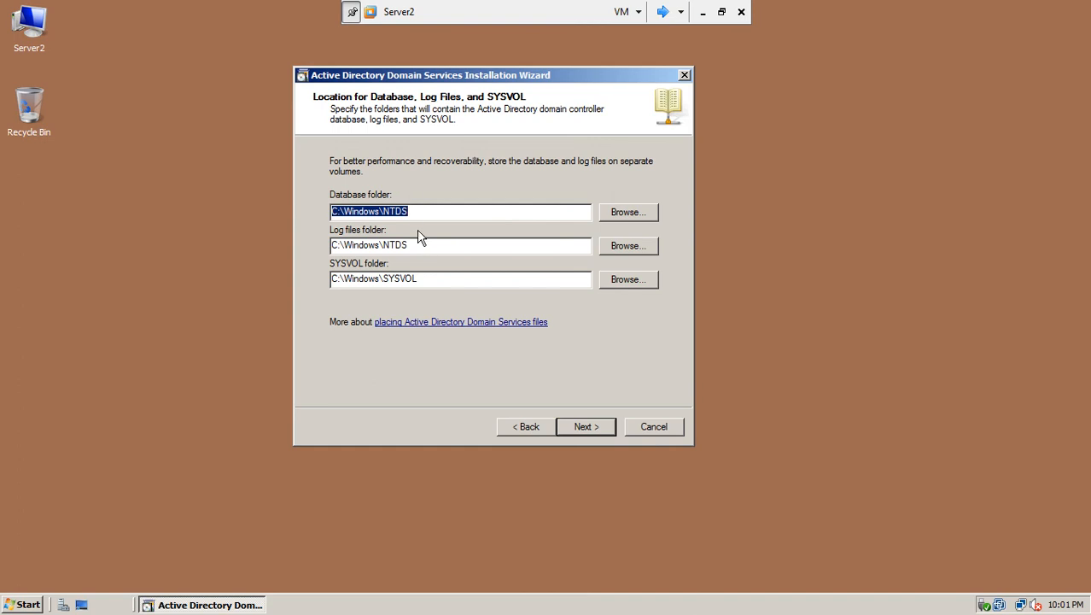
Keep the default database, log and SYSVOL folders, set the restore mode password, and export the summary settings
left_click(594, 426)
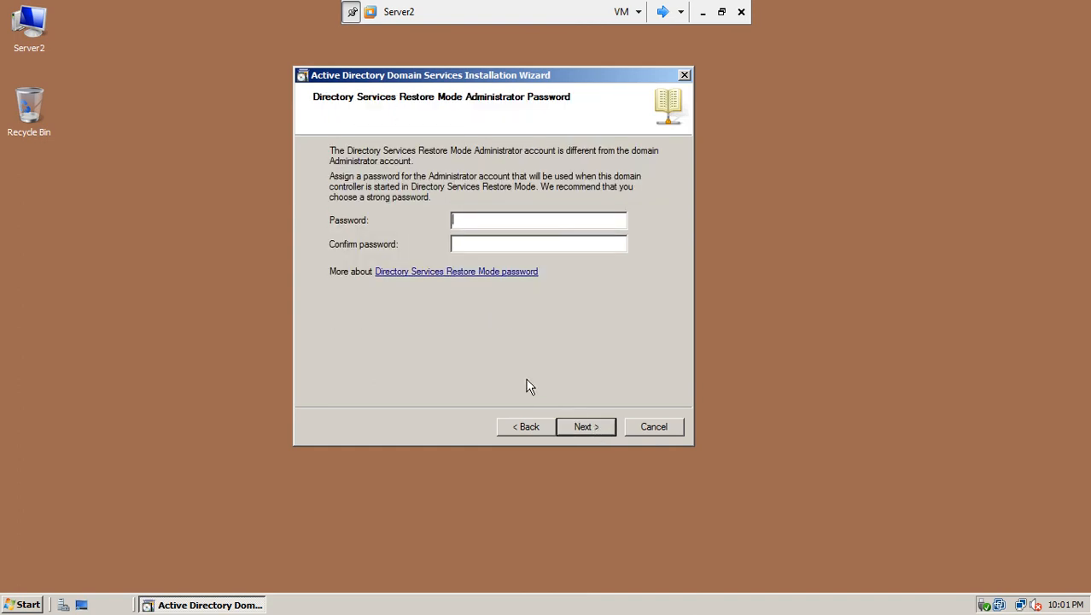
type("P@ssw0r")
key("Tab")
type("P@ssw0r")
left_click(594, 428)
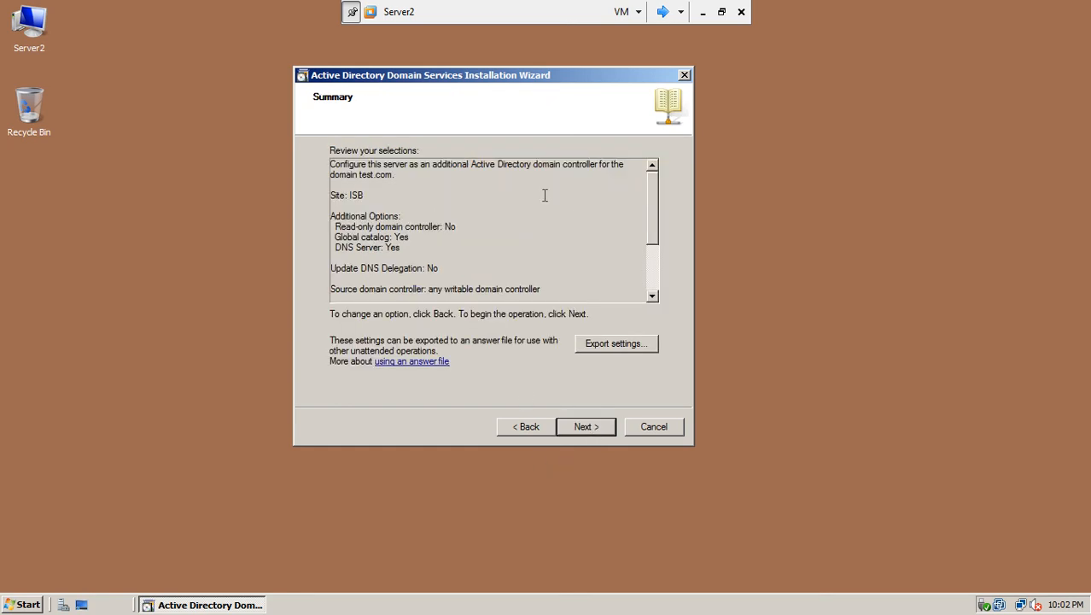
left_click_drag(659, 205, 654, 256)
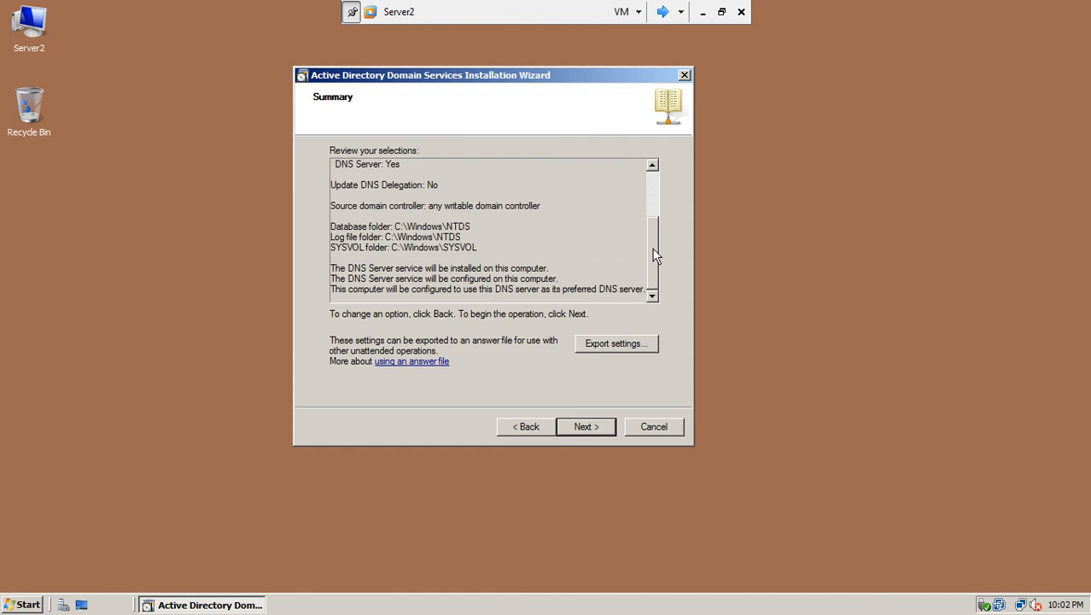
left_click(628, 349)
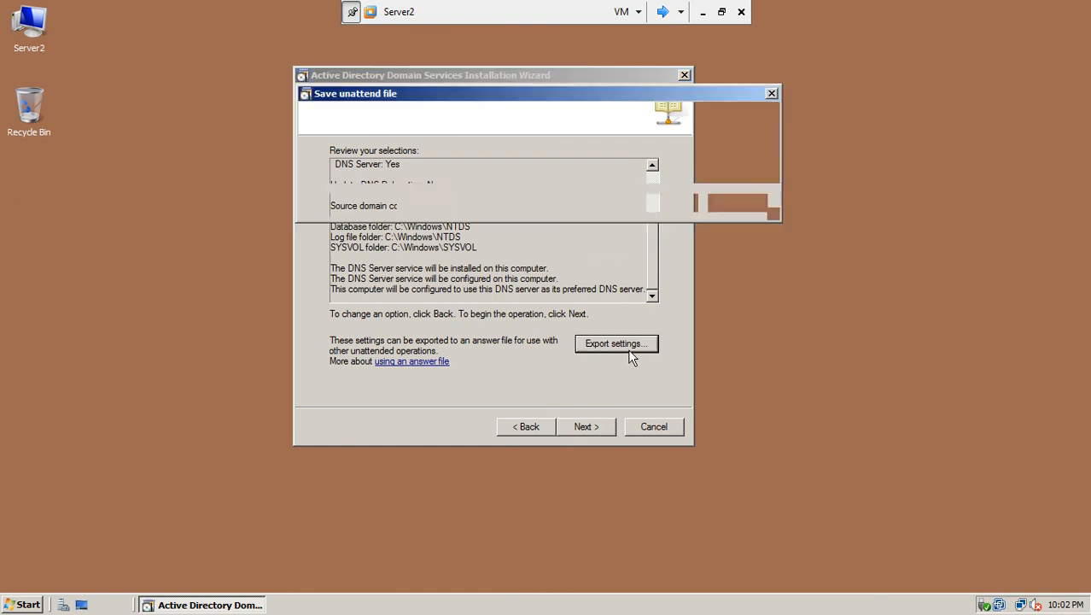
Save the wizard settings as 'snd dc setting file' and dismiss the success message
type("snd dc")
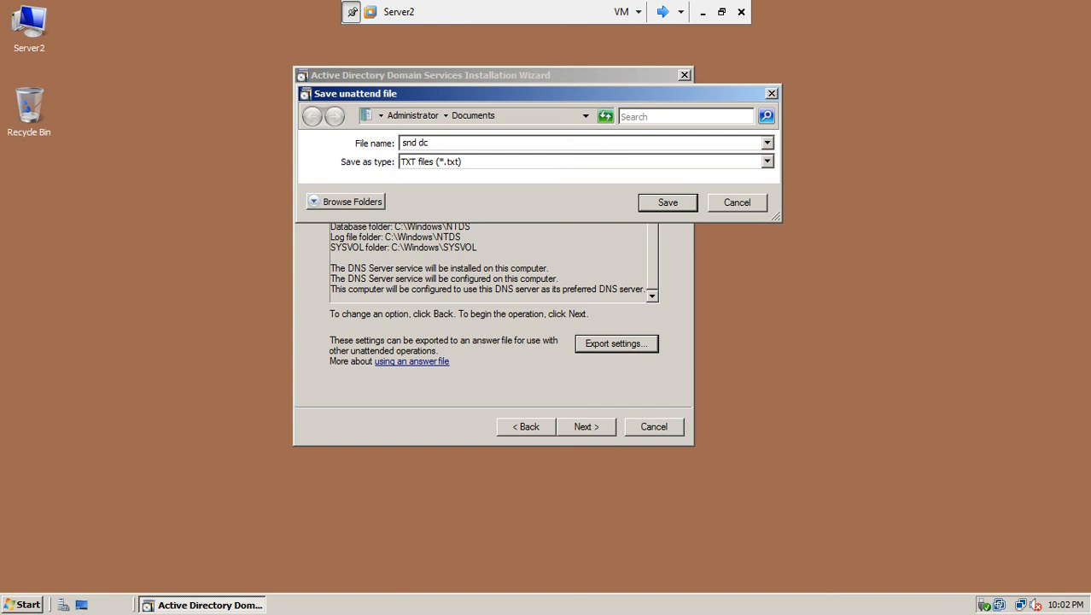
type(" setting file")
left_click(690, 205)
left_click(646, 349)
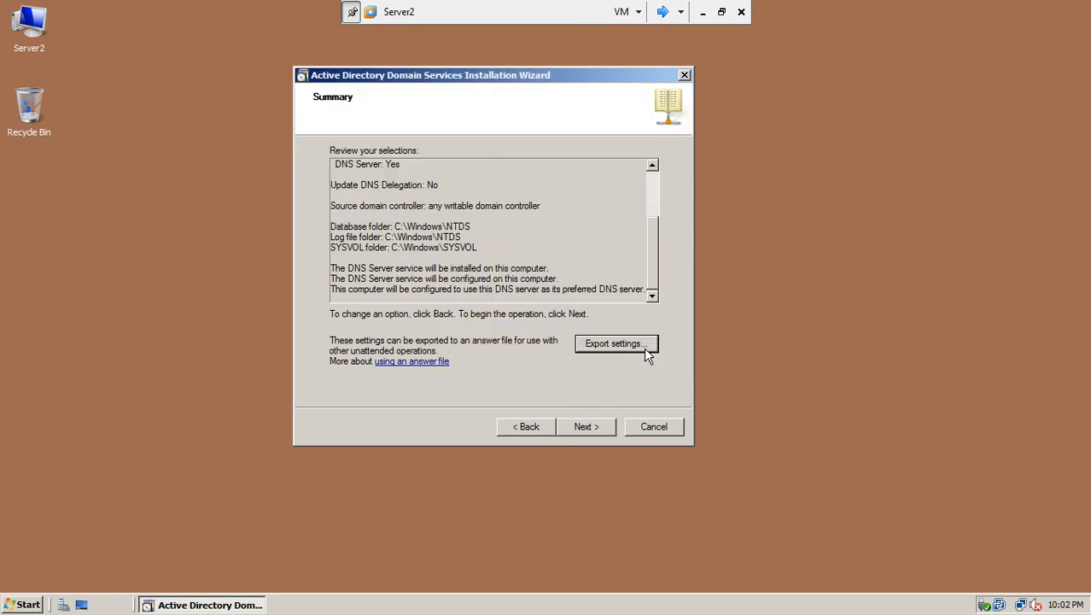
Run the AD DS installation for test.com in site ISB and finish the wizard
left_click(585, 427)
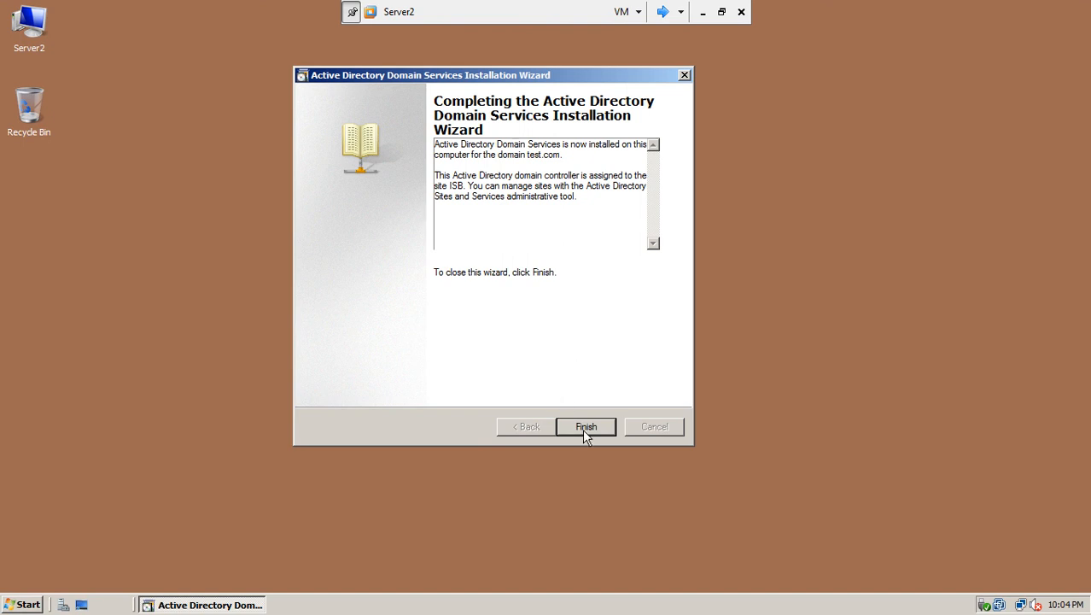
left_click(583, 429)
Restart Server2 to apply the domain controller settings and move the console to Server1
left_click(516, 337)
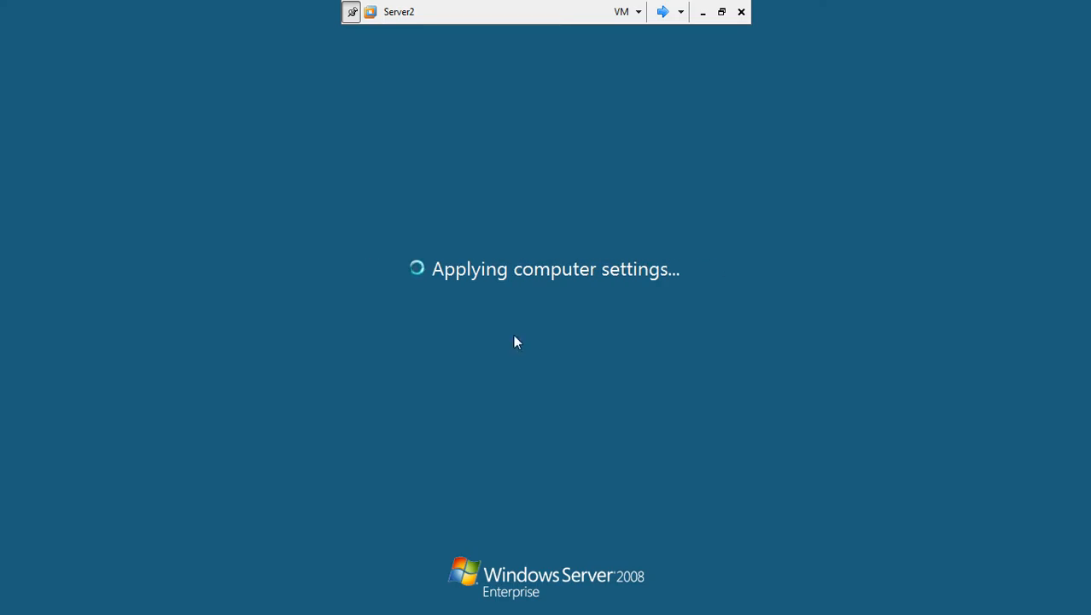
left_click(663, 12)
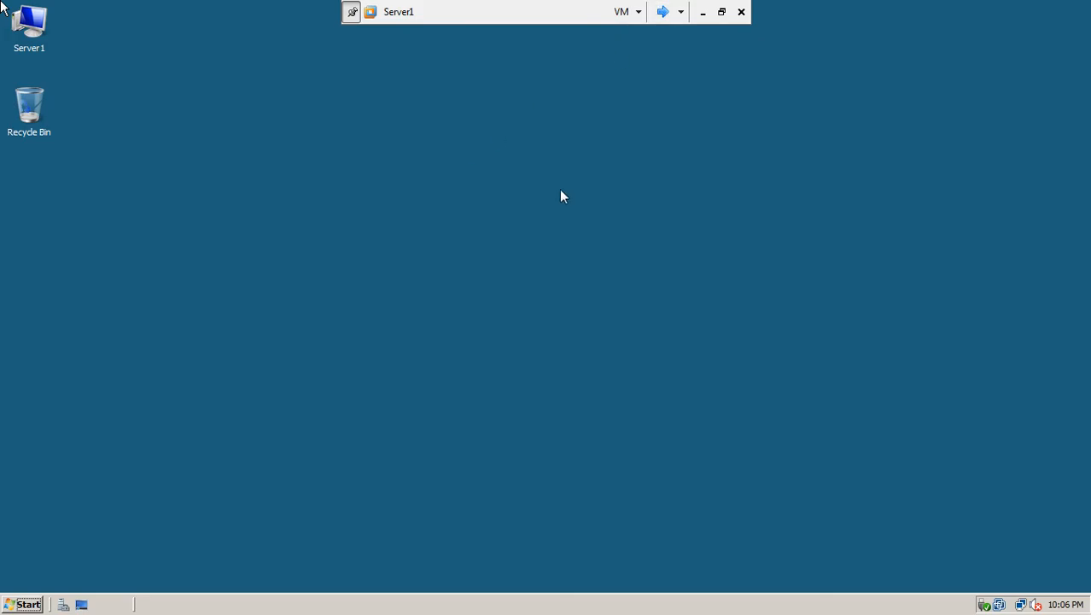
Return the console to Server2 and let it boot to the CTRL+ALT+DELETE log-on screen
left_click(663, 12)
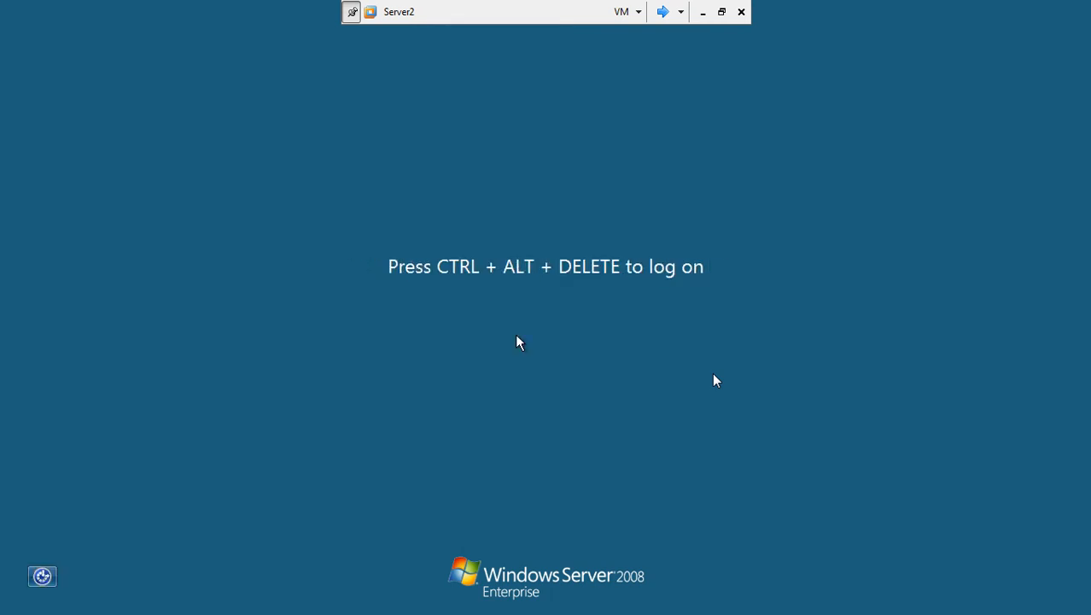
Try the administrator log-on on Server2 and dismiss the incorrect-password error
key("ctrl+alt+End")
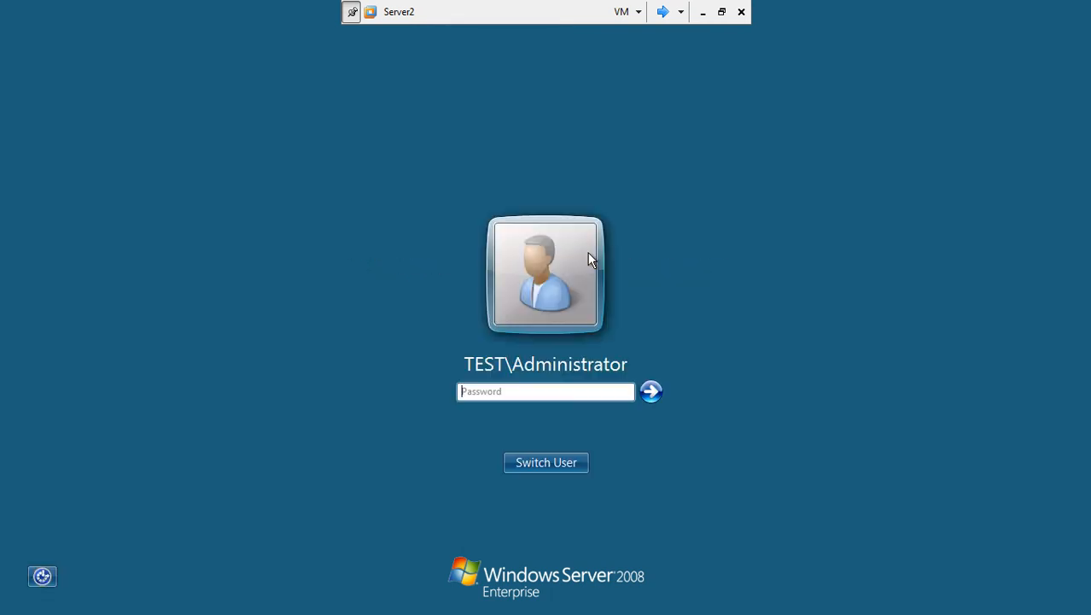
type("•••••••")
key("Return")
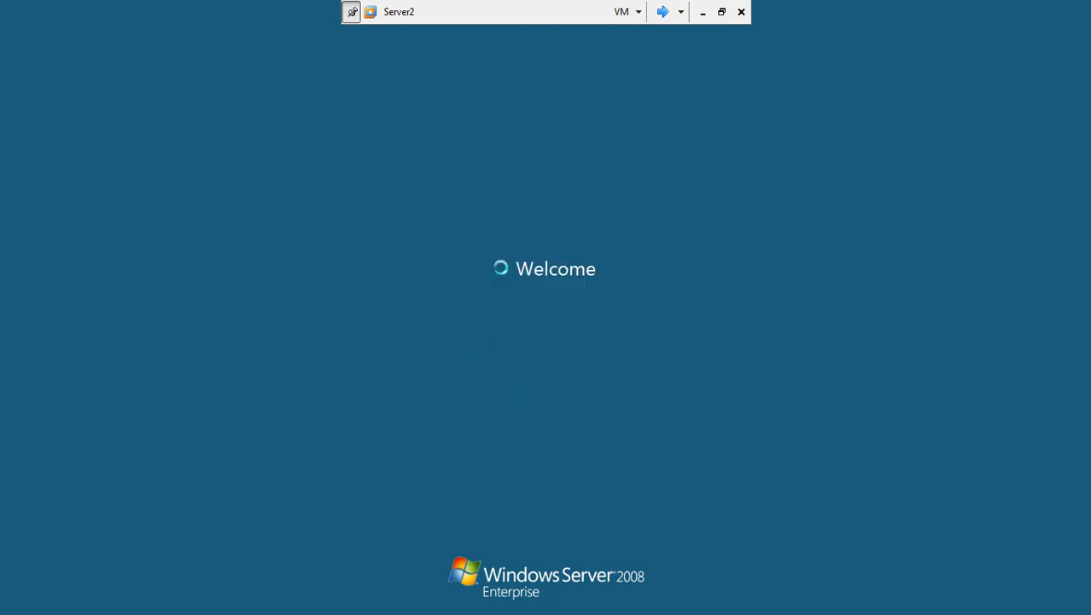
key("Return")
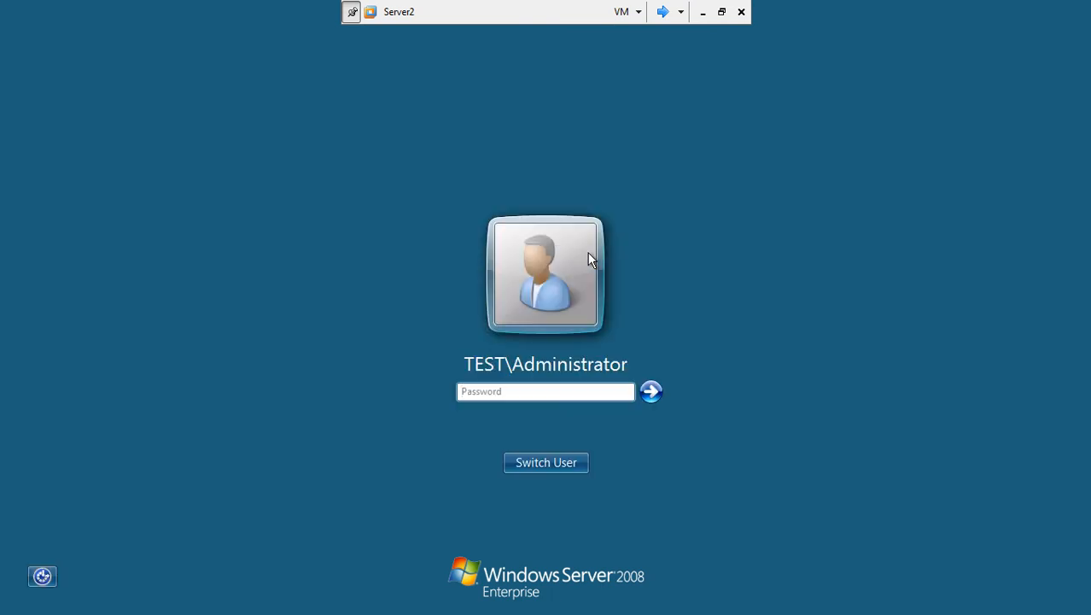
Sign in to Server2 as another TEST domain user through Switch User > Other User
left_click(564, 464)
left_click(608, 369)
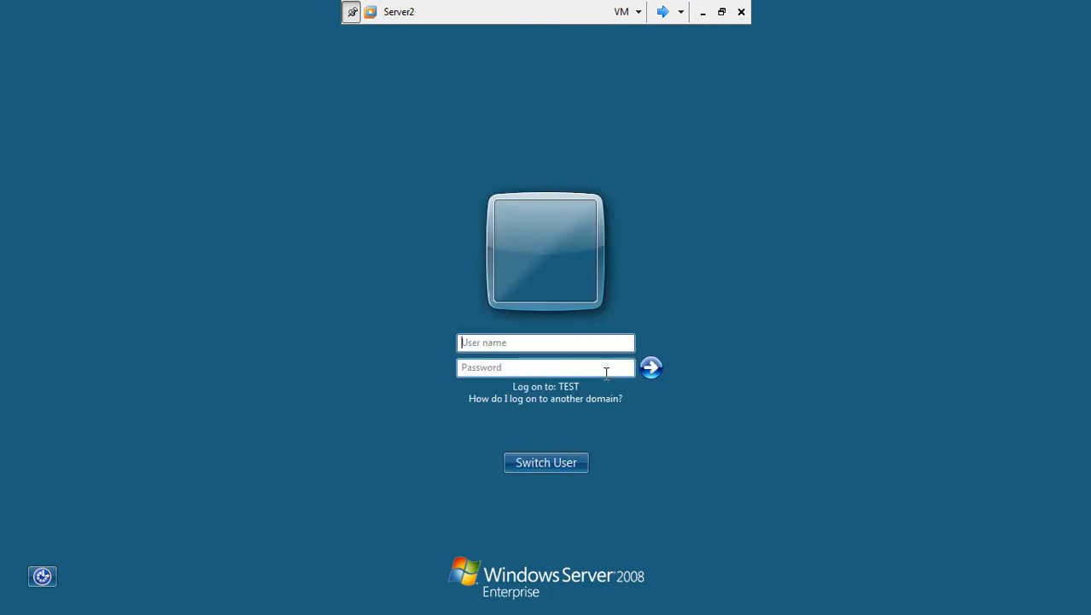
type("bigboss")
key("Tab")
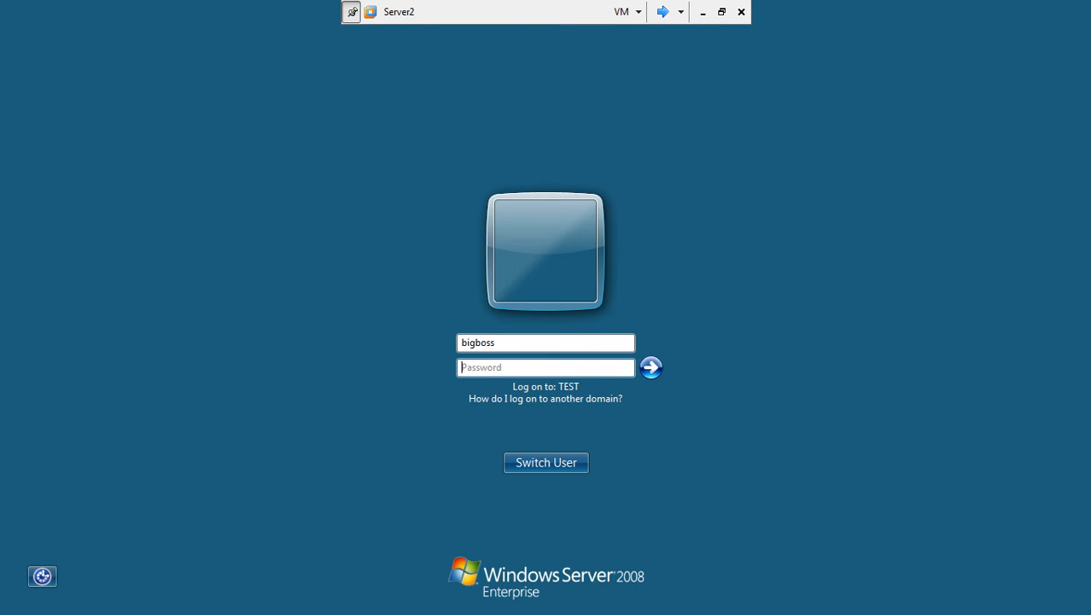
type("*******")
key("Return")
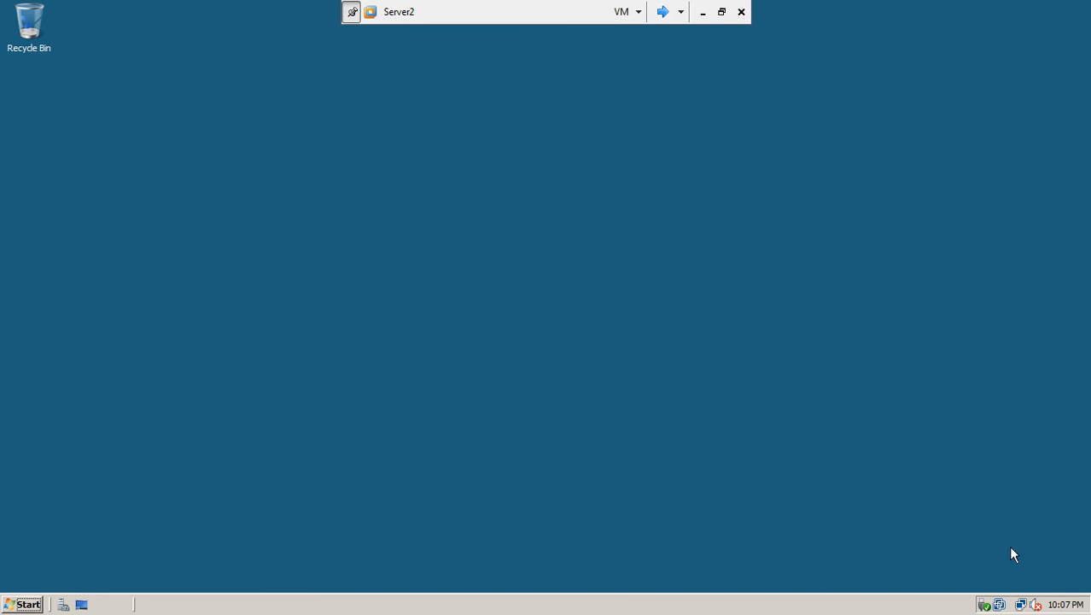
On Server2, open the Local Area Connection's TCP/IPv4 Properties dialog
left_click(1022, 605)
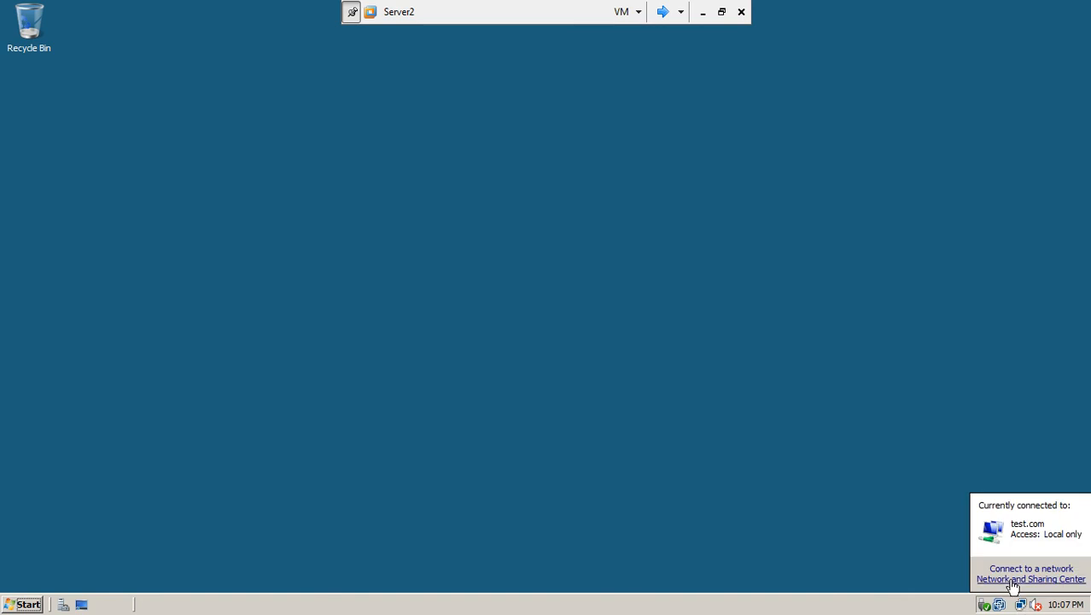
left_click(1016, 580)
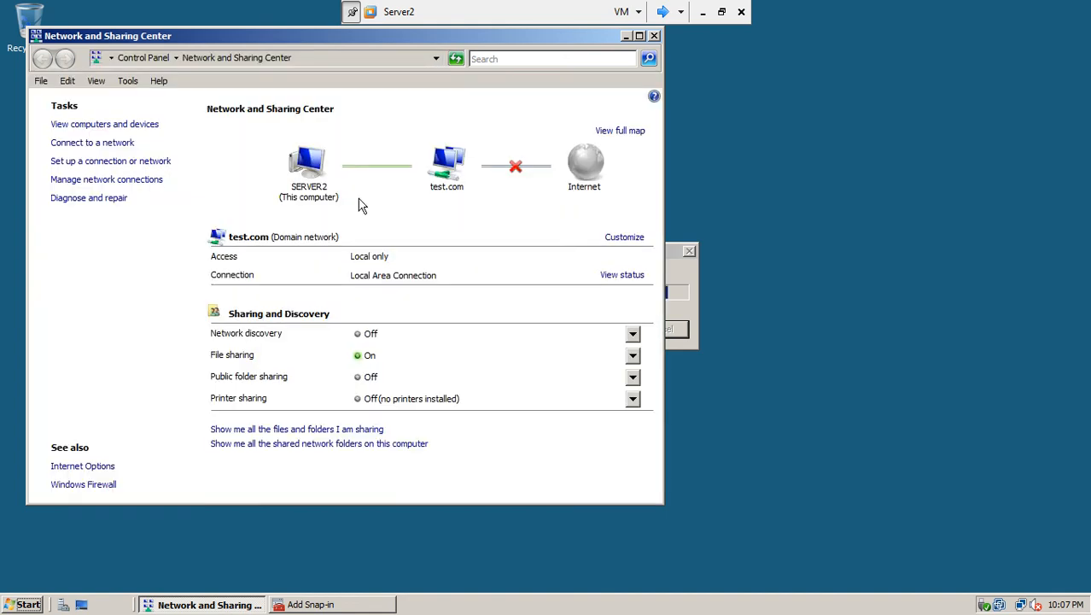
left_click(137, 181)
double_click(136, 189)
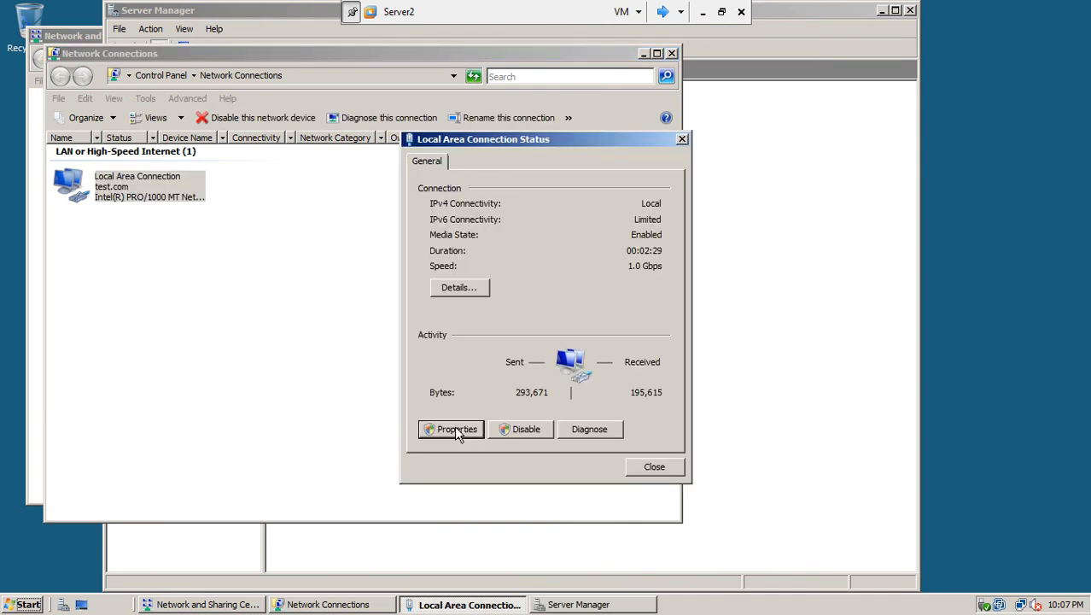
left_click(454, 427)
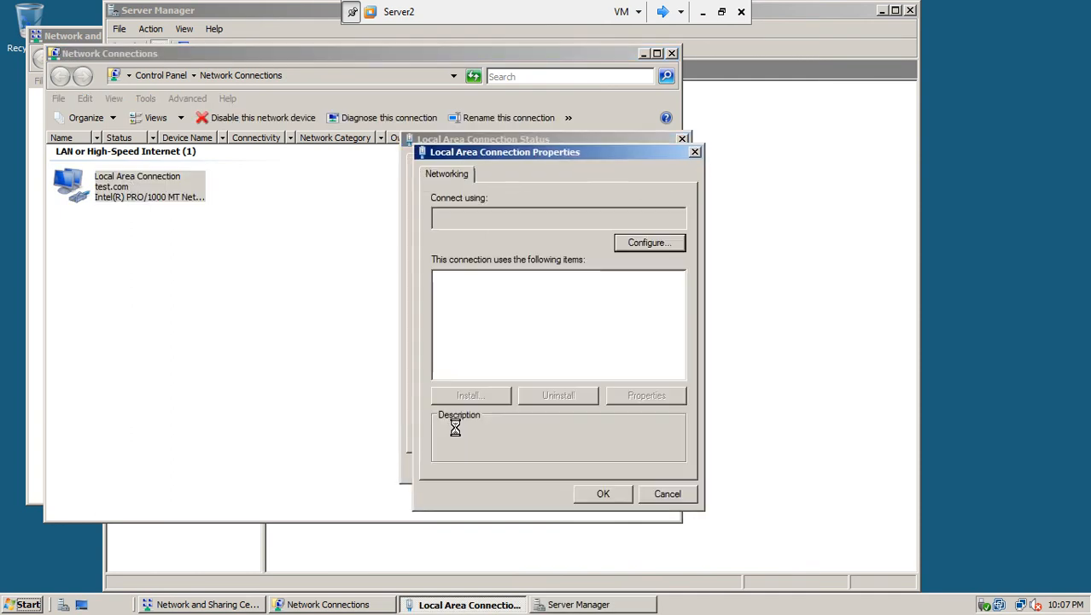
left_click(584, 332)
left_click(630, 394)
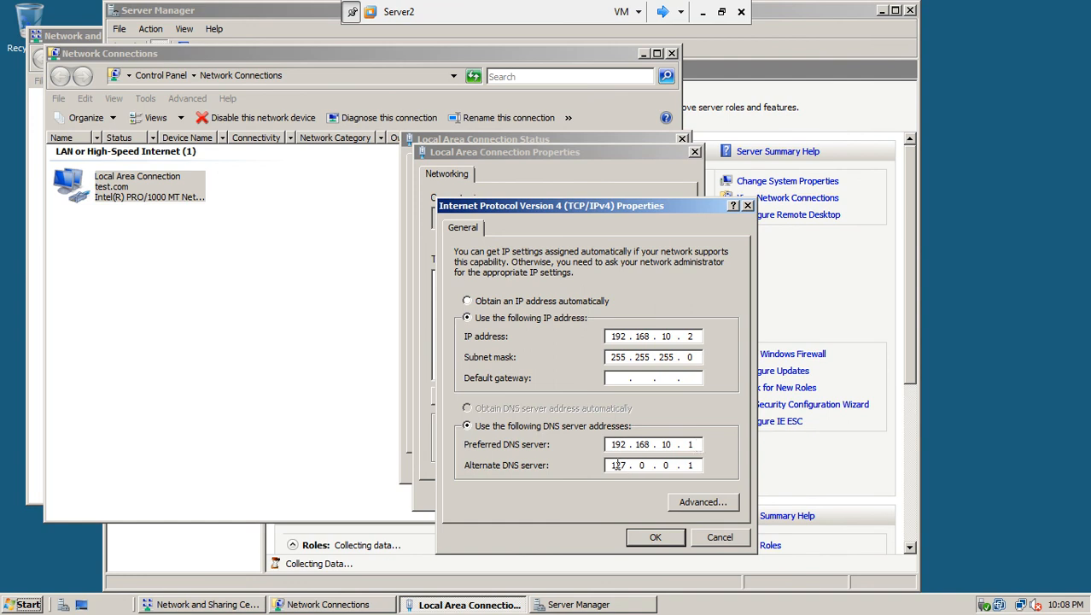
Switch to Server1 and bring up its Network and Sharing Center
left_click(669, 11)
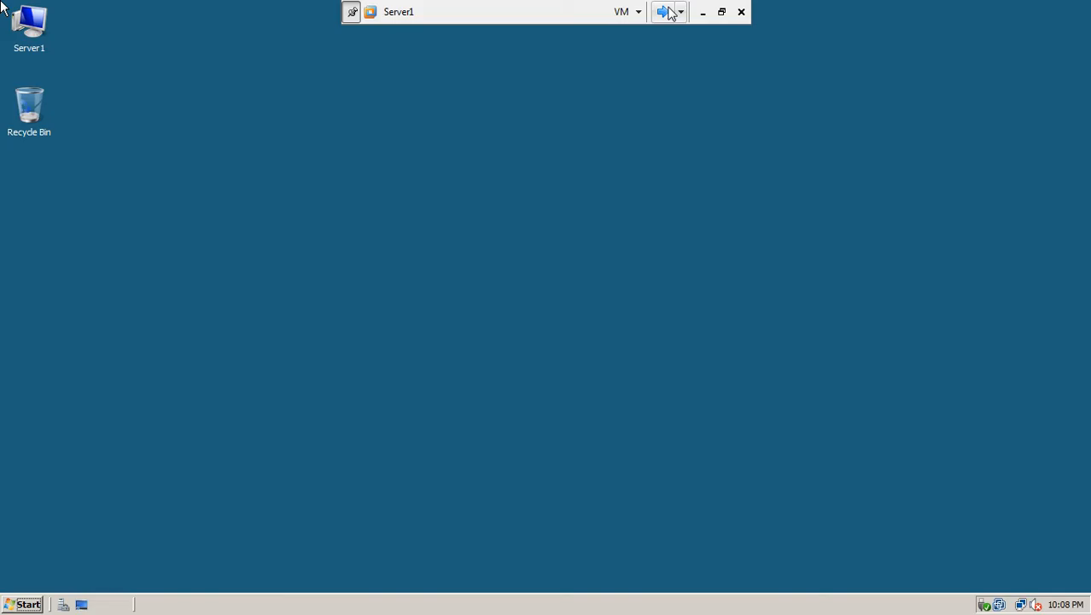
left_click(1020, 605)
left_click(1010, 580)
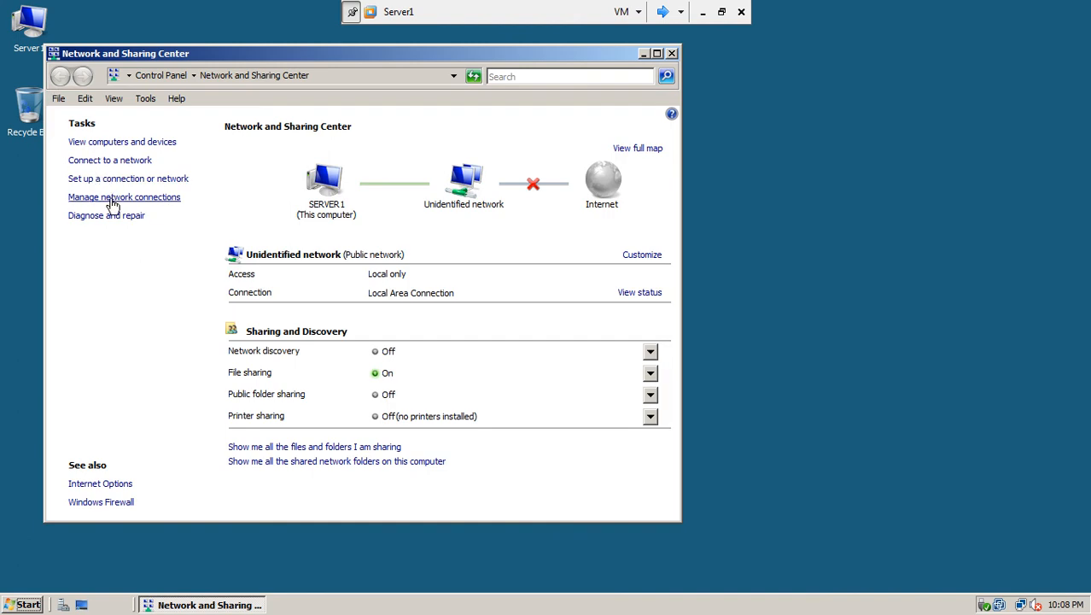
Give Server1's TCP/IPv4 settings the alternate DNS server 192.168.10.2 and confirm
left_click(111, 200)
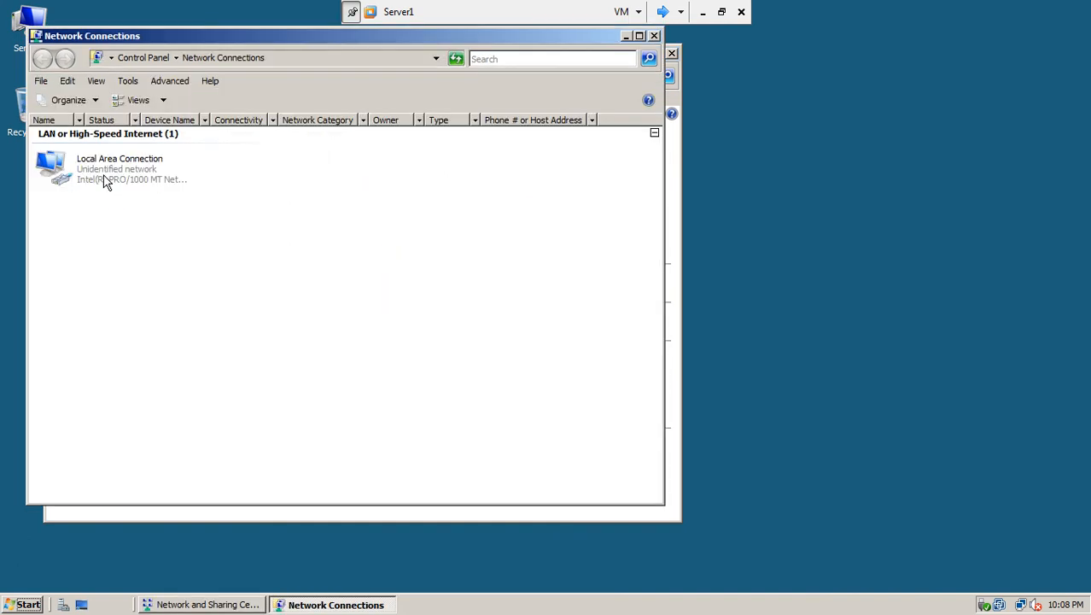
double_click(104, 176)
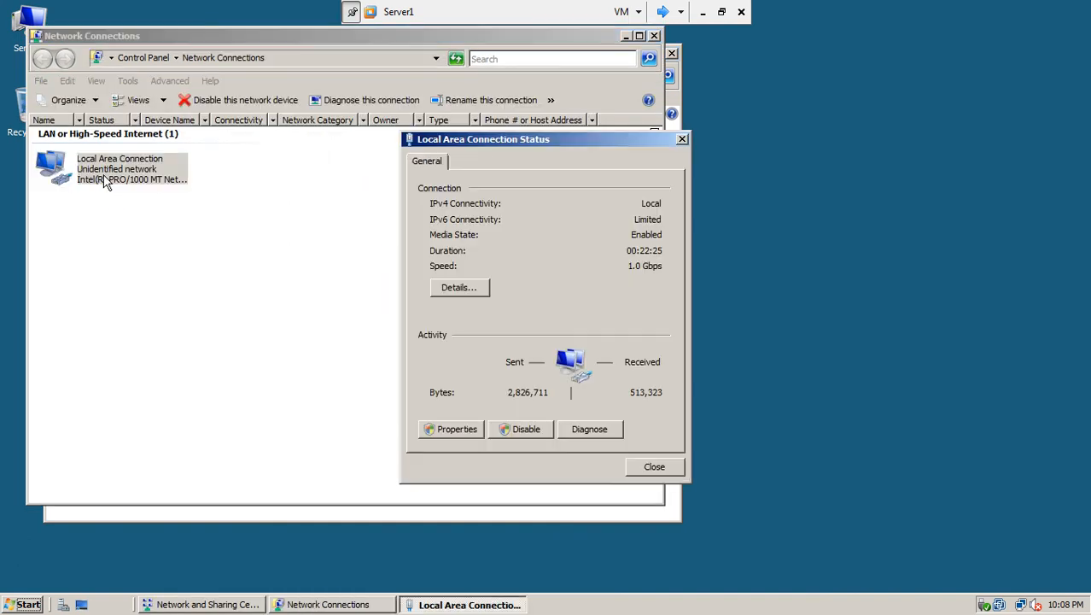
left_click(452, 432)
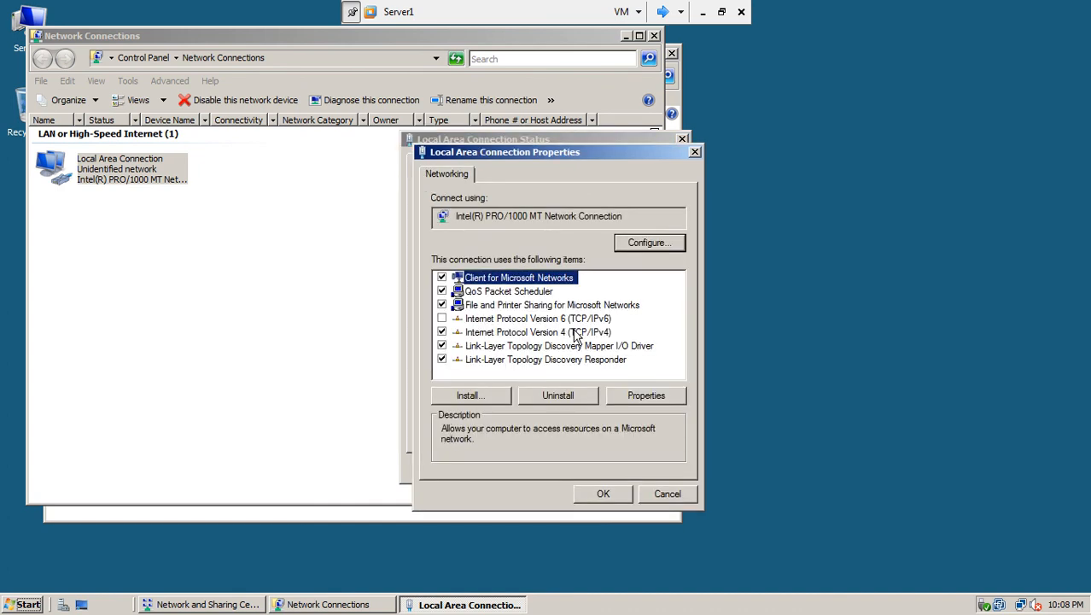
left_click(574, 332)
left_click(635, 398)
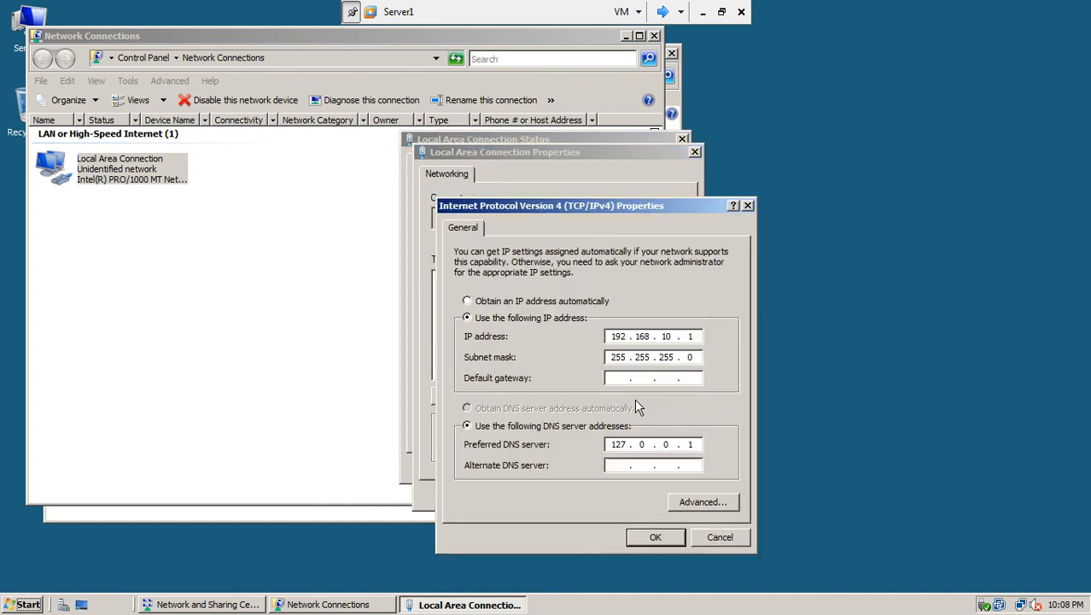
left_click(615, 466)
type("192.168.1")
left_click(662, 535)
Close Server1's connection Properties, Status, Network Connections and Network and Sharing Center windows
left_click(589, 495)
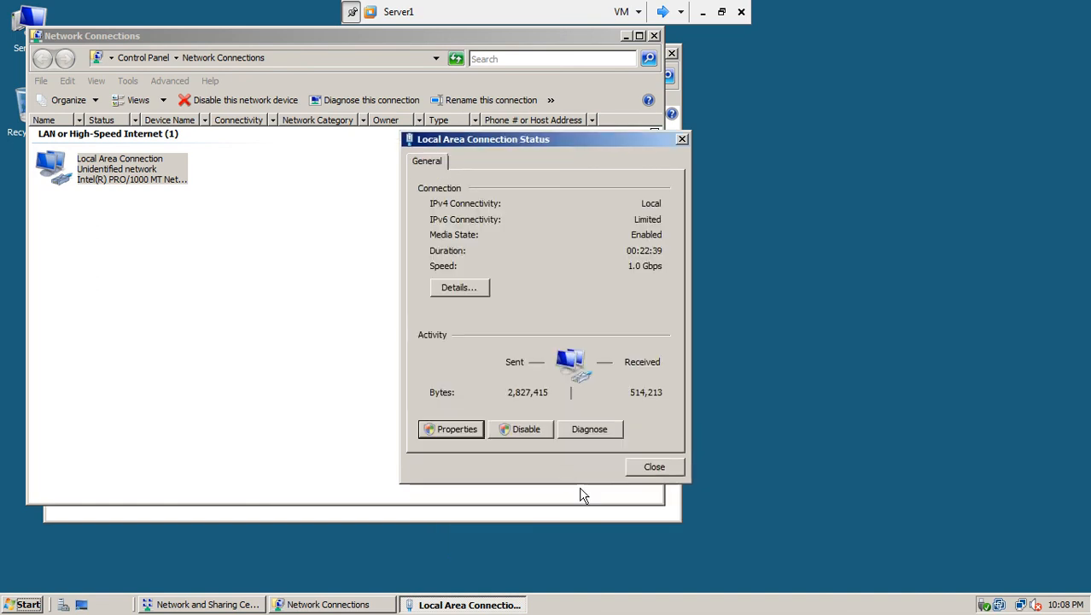
left_click(646, 464)
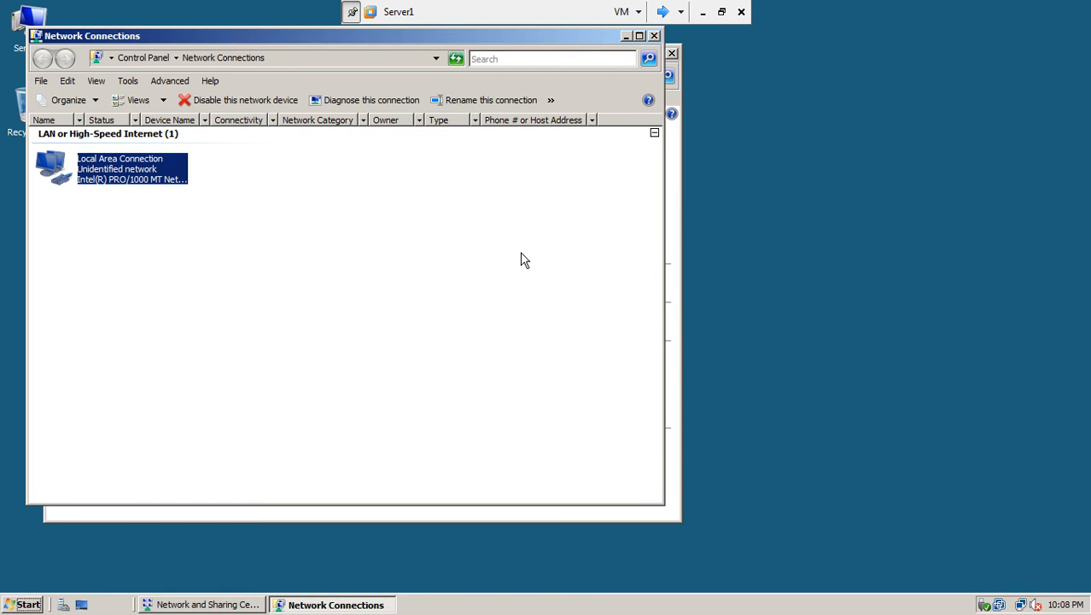
left_click(654, 36)
left_click(672, 55)
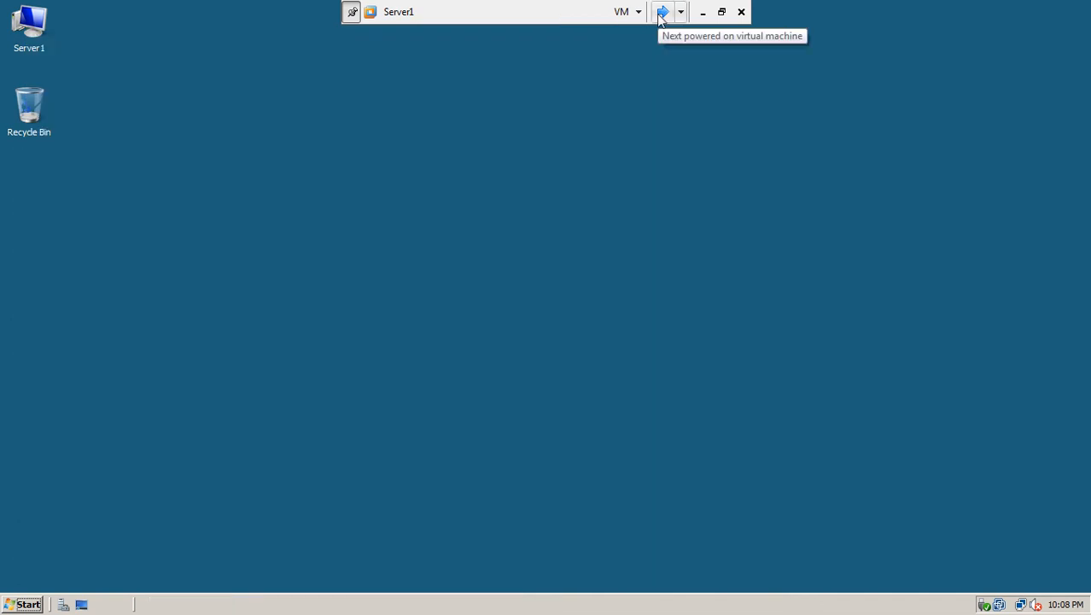
On Server2, confirm IPv4 settings with alternate DNS 127.0.0.1 and close all network windows
left_click(662, 12)
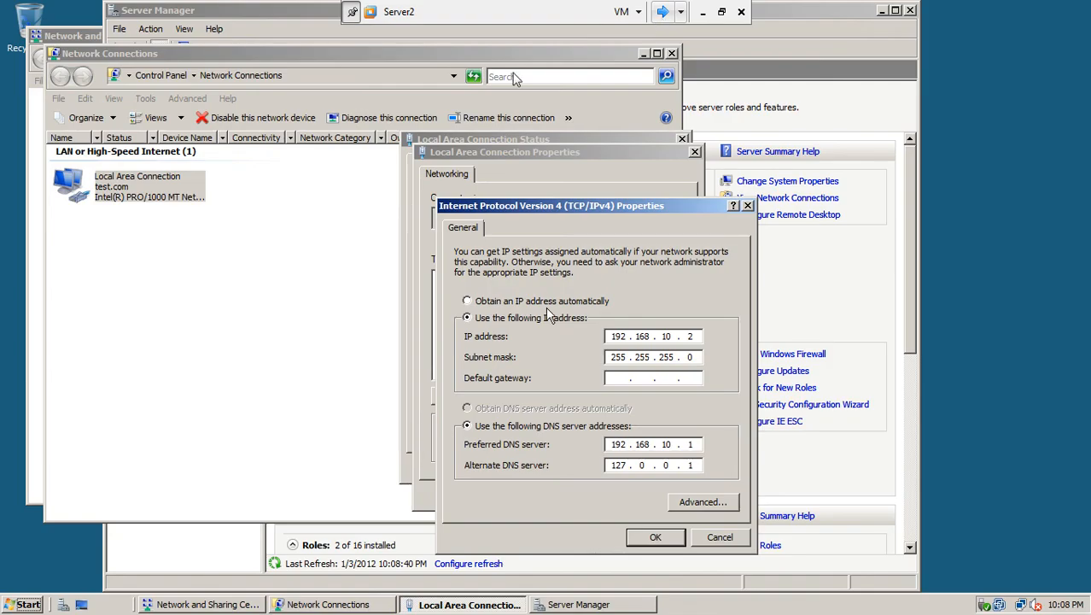
left_click(655, 538)
left_click(622, 494)
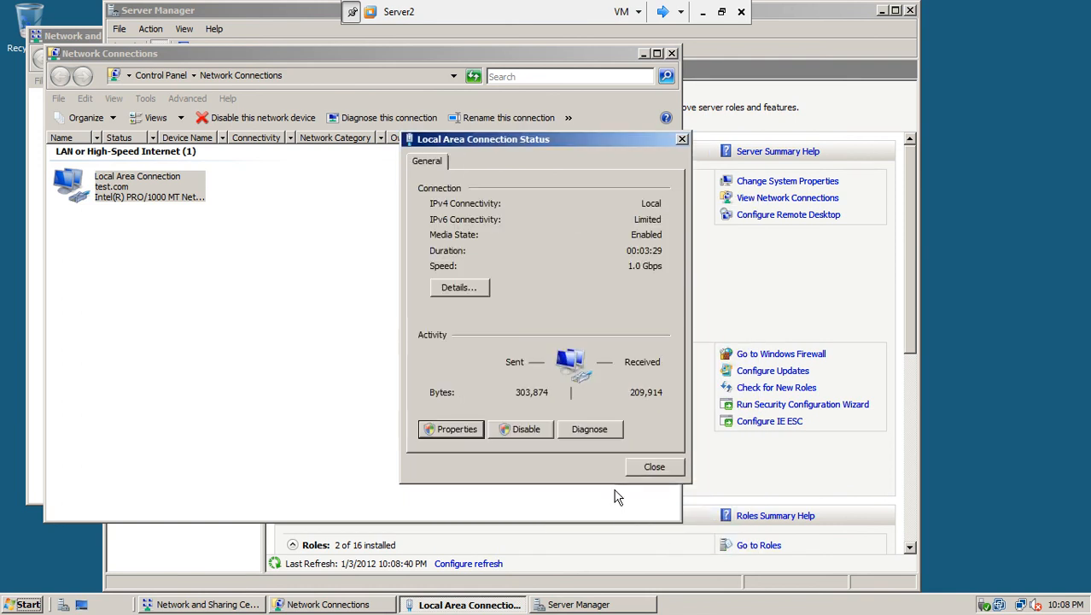
left_click(651, 467)
left_click(672, 53)
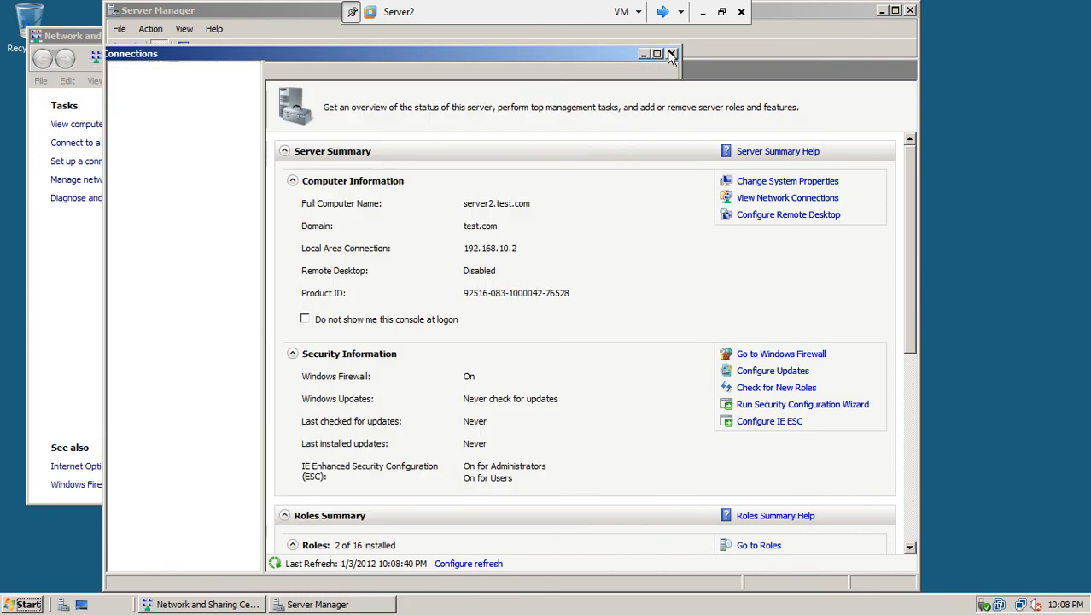
left_click(51, 297)
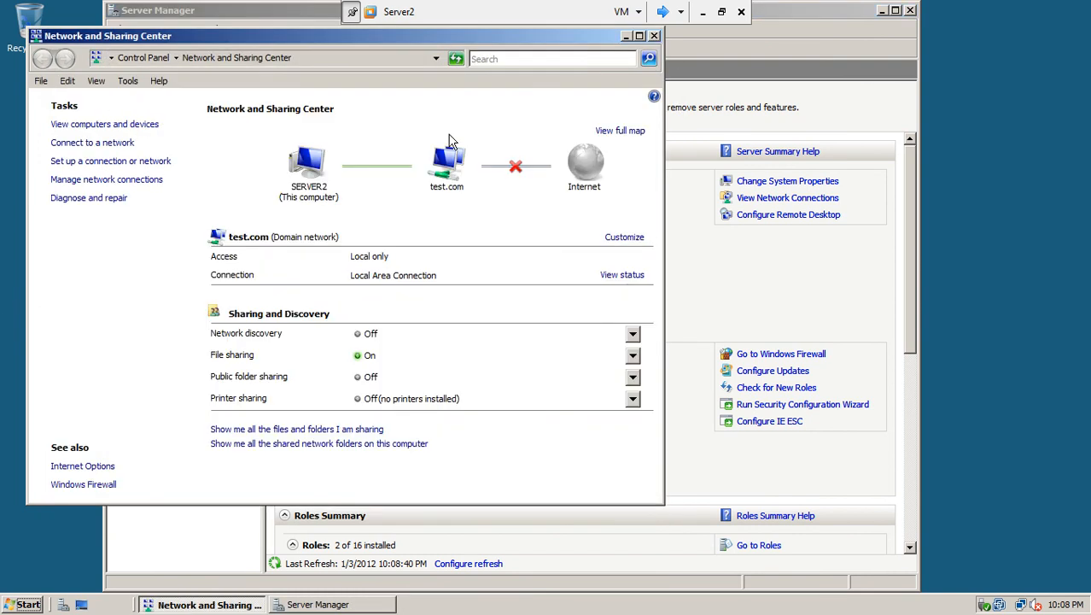
left_click(655, 36)
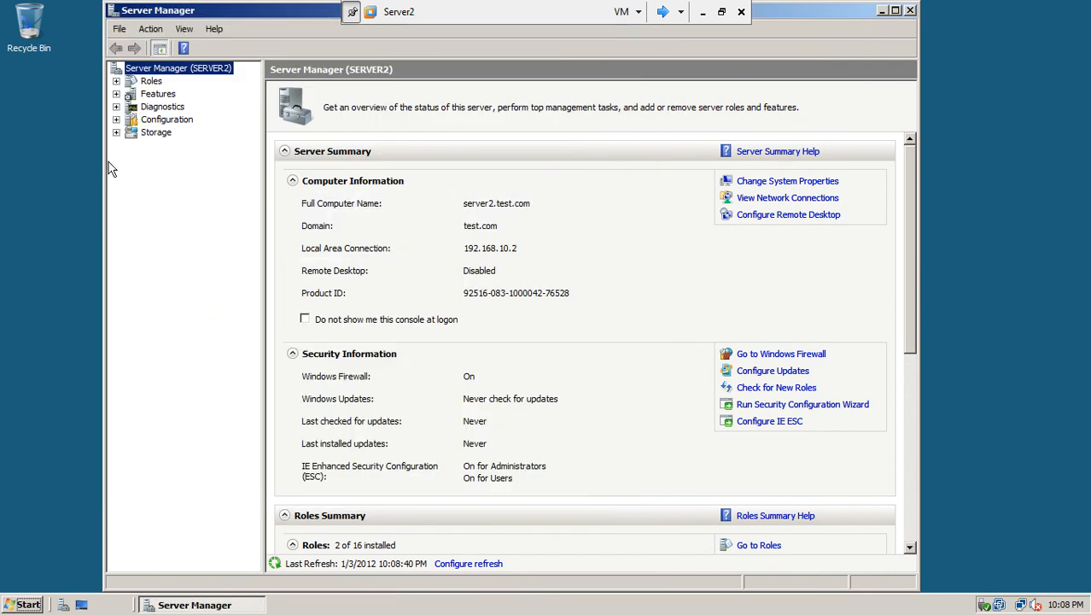
In Server Manager, list test.com's Users container and auto-fit the Description column
left_click(116, 81)
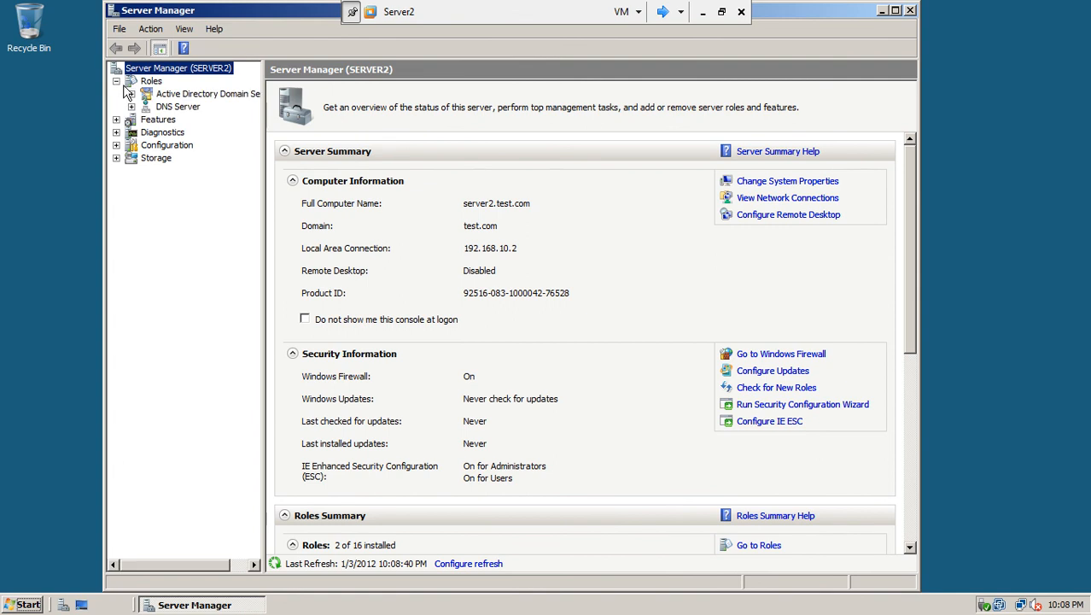
left_click(173, 95)
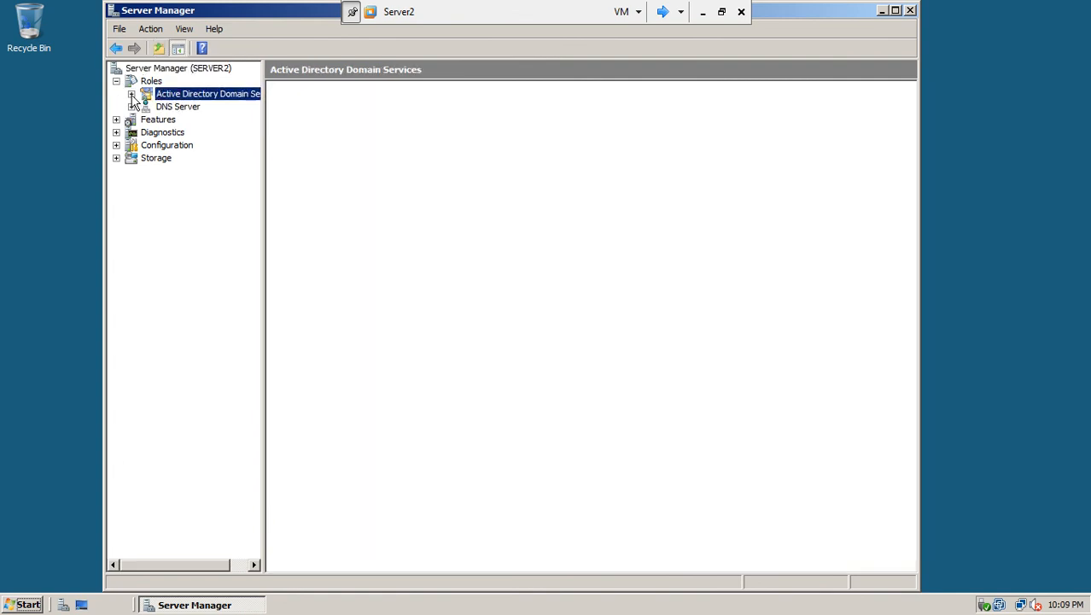
left_click(131, 94)
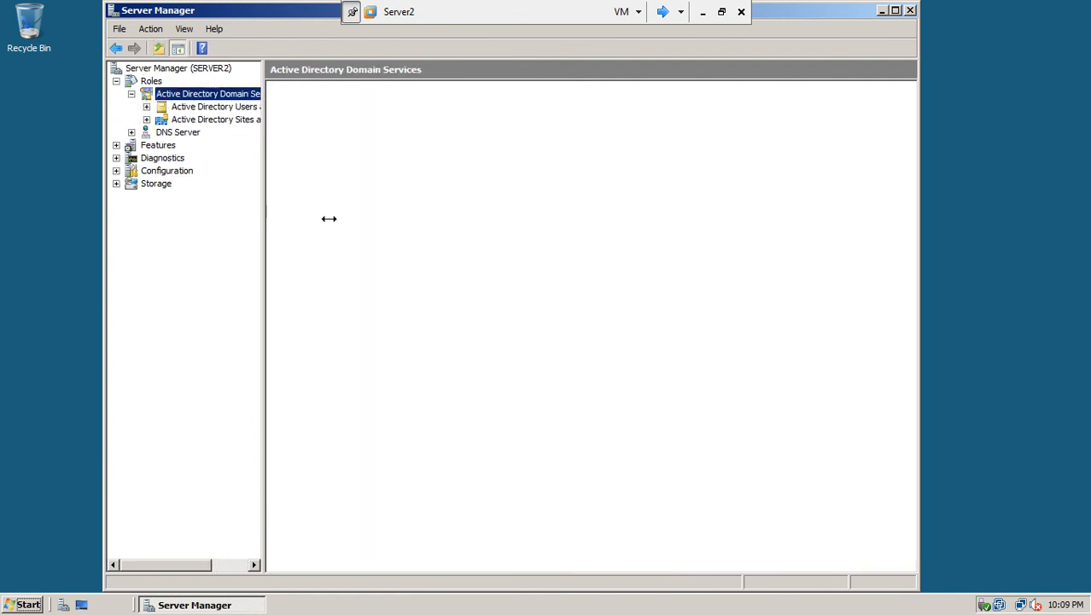
left_click(147, 108)
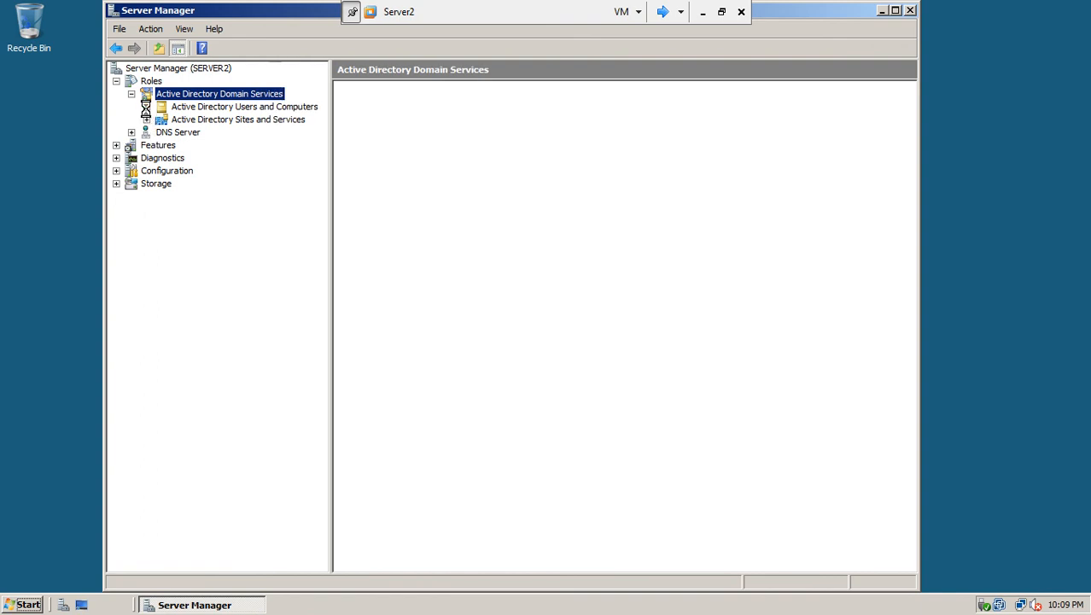
left_click(180, 108)
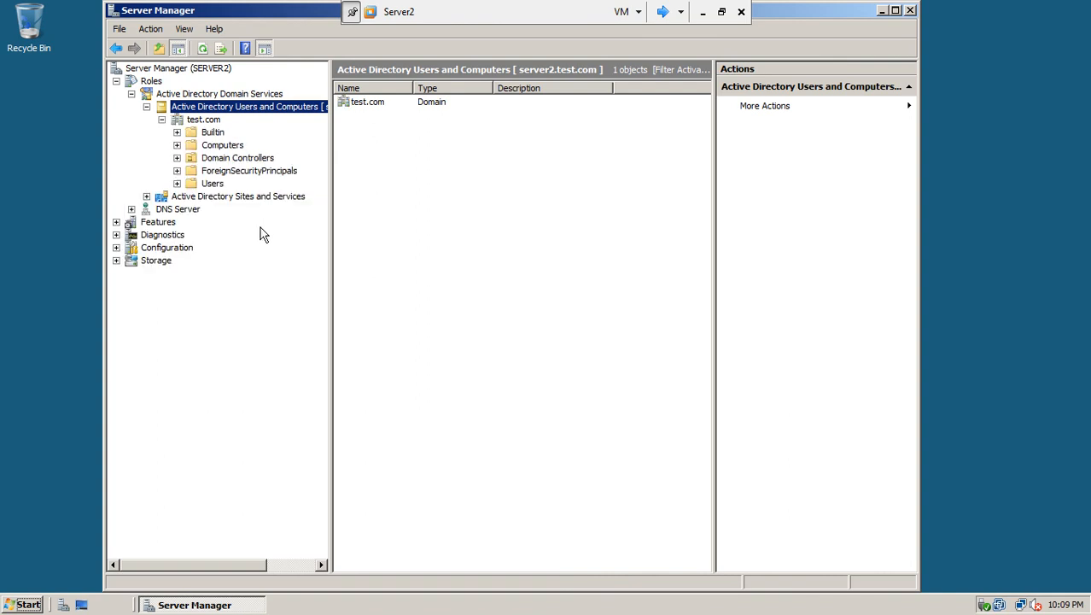
left_click(215, 185)
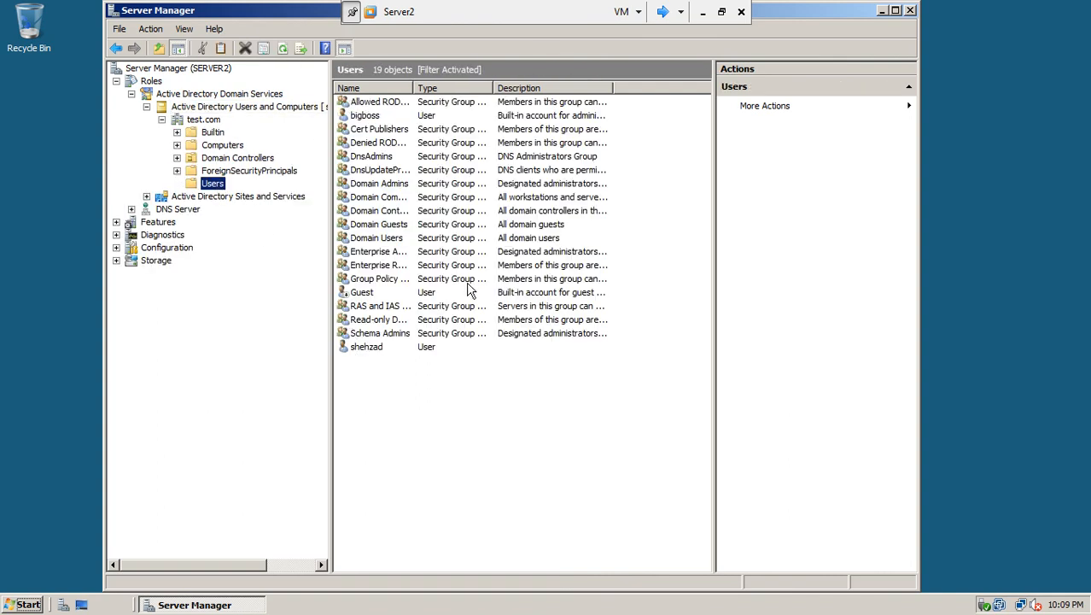
left_click(352, 114)
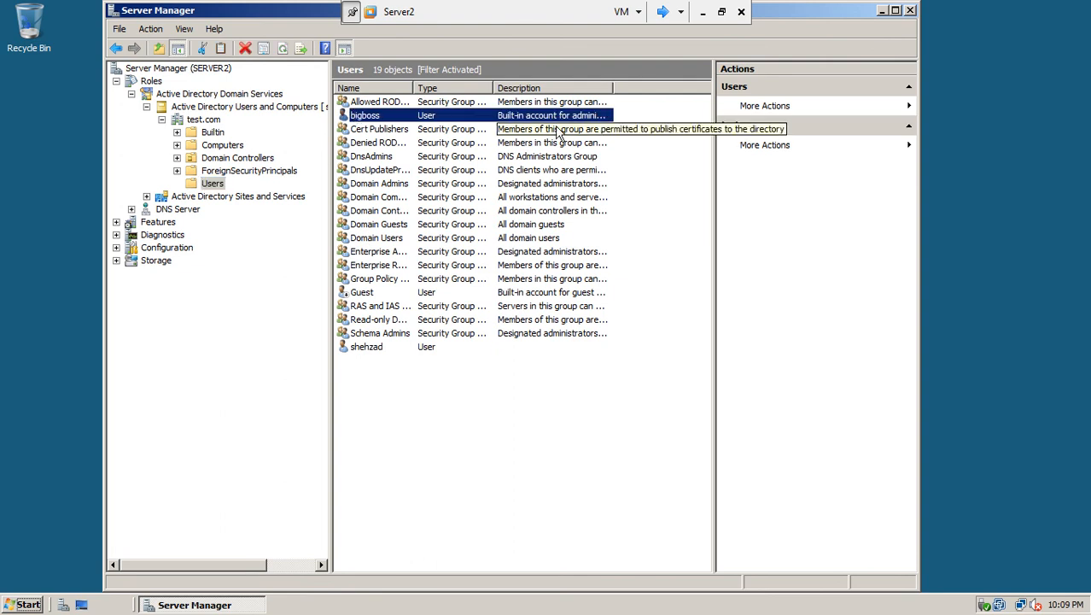
double_click(613, 88)
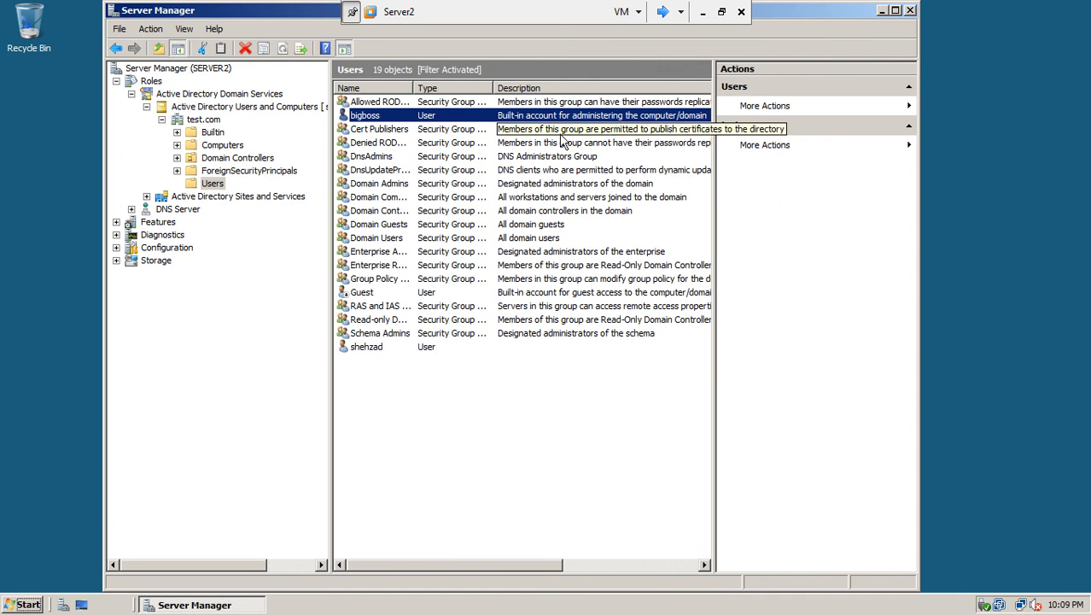
Browse Server2's C:\Windows\SYSVOL folder in Computer, then close the Explorer window
left_click(28, 603)
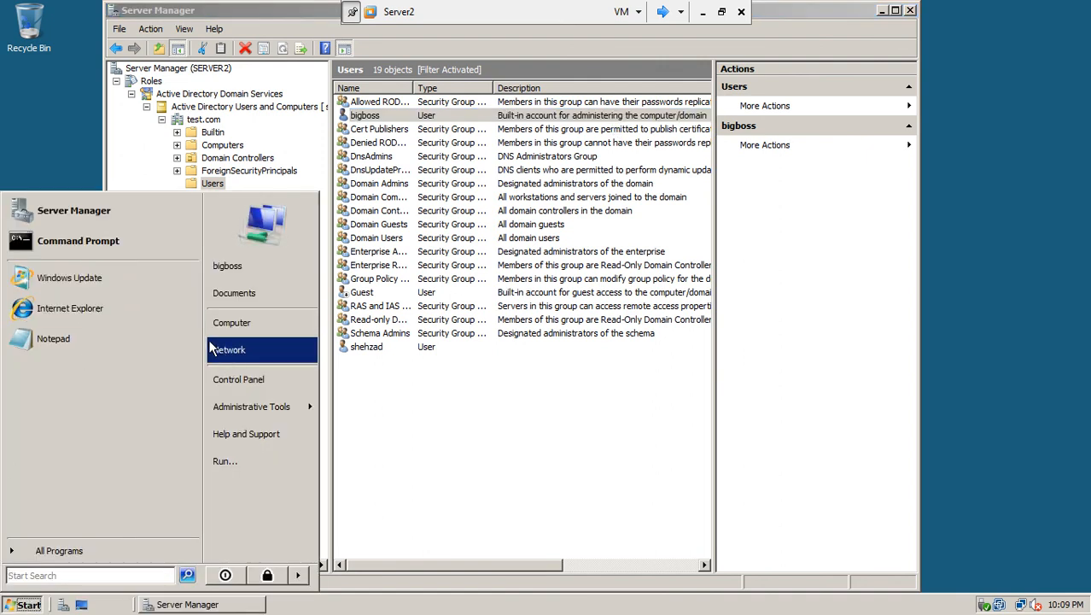
left_click(240, 323)
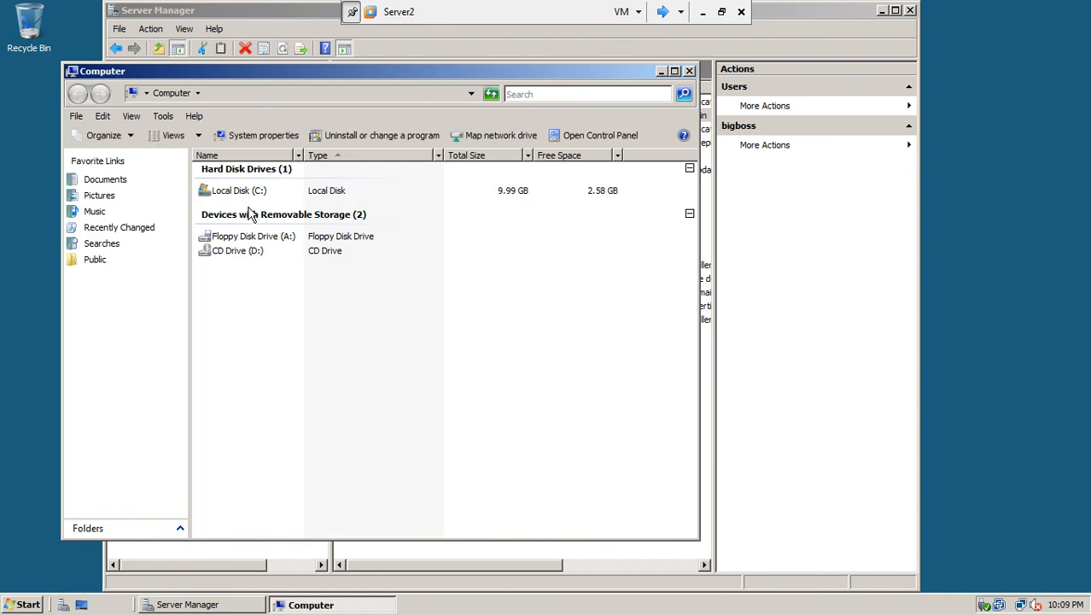
double_click(245, 181)
double_click(240, 190)
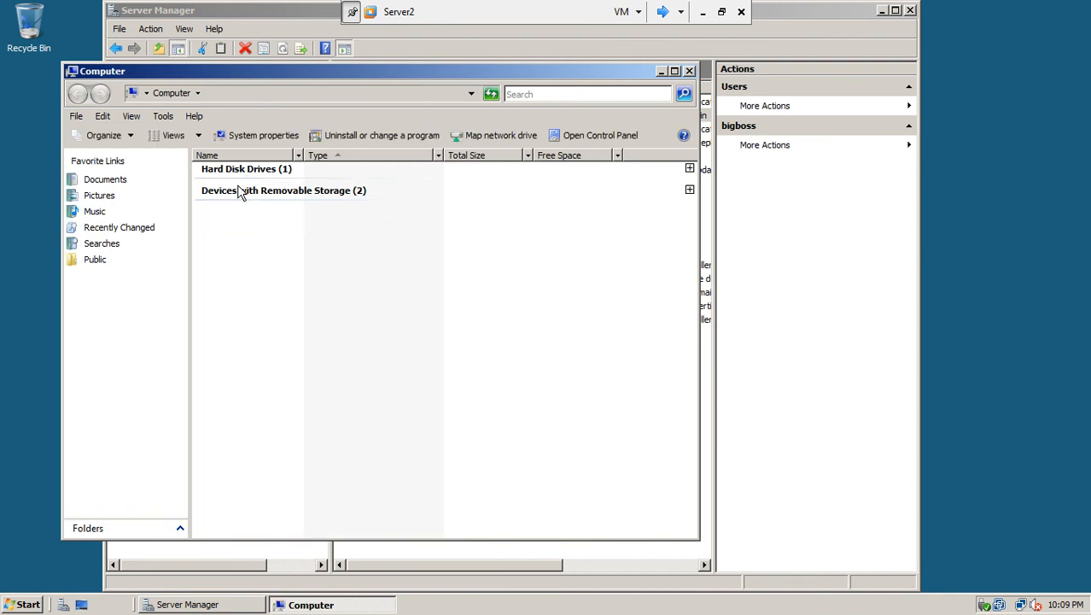
double_click(234, 172)
double_click(232, 191)
double_click(230, 211)
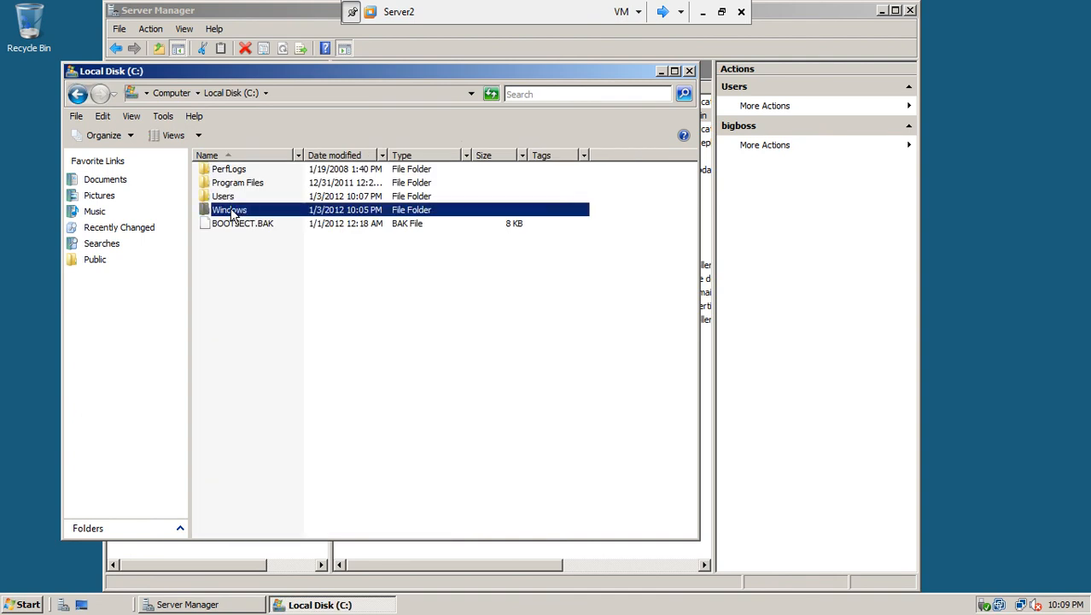
left_click(229, 468)
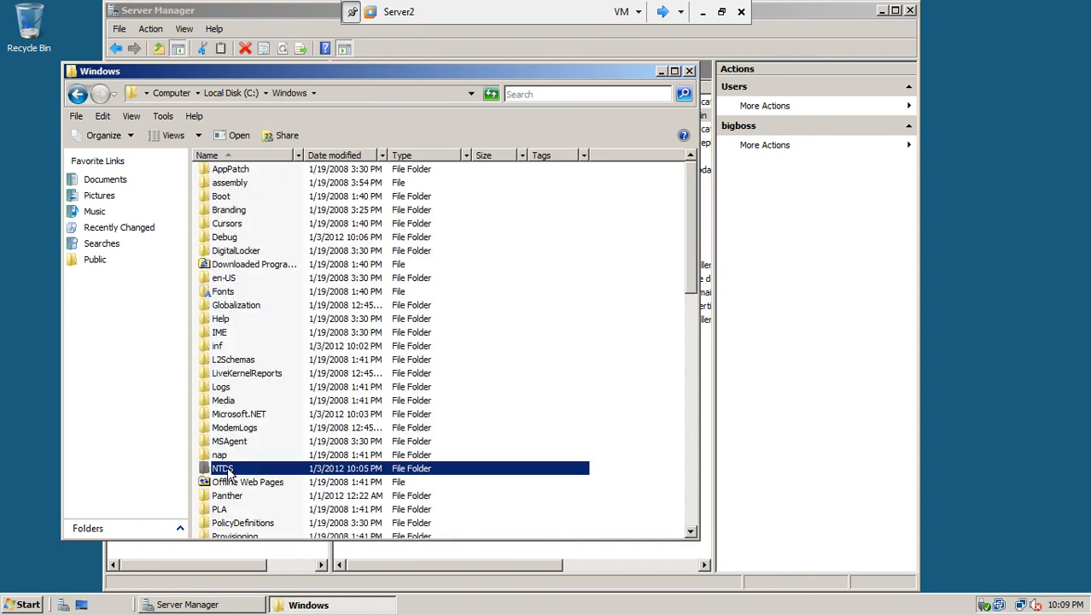
left_click_drag(684, 187, 690, 321)
double_click(242, 388)
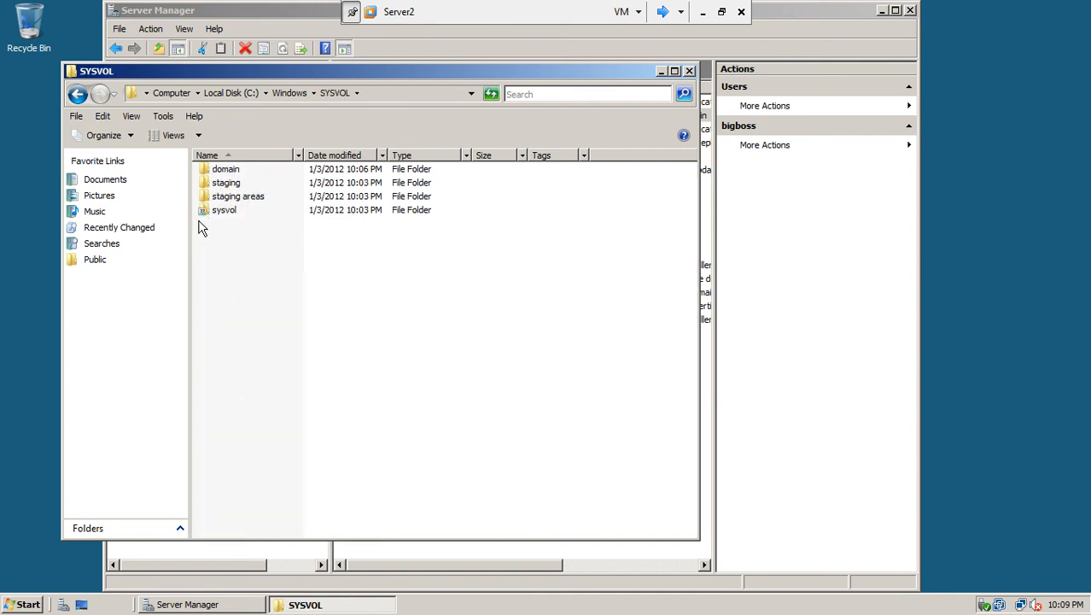
left_click(690, 72)
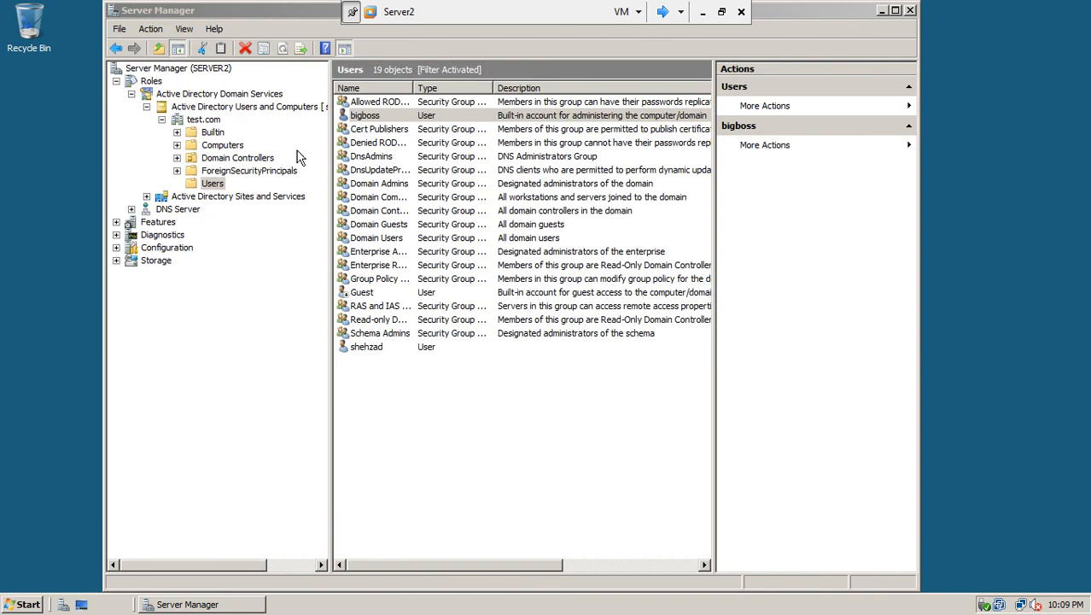
Create the organizational unit 'demo' under test.com and select it in the tree
left_click(214, 120)
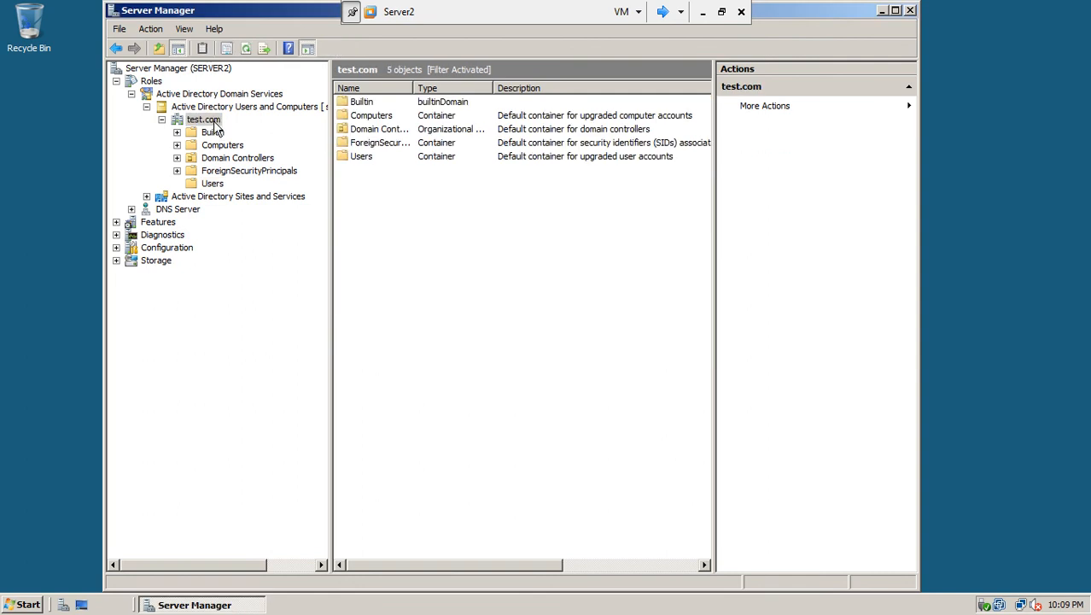
right_click(214, 125)
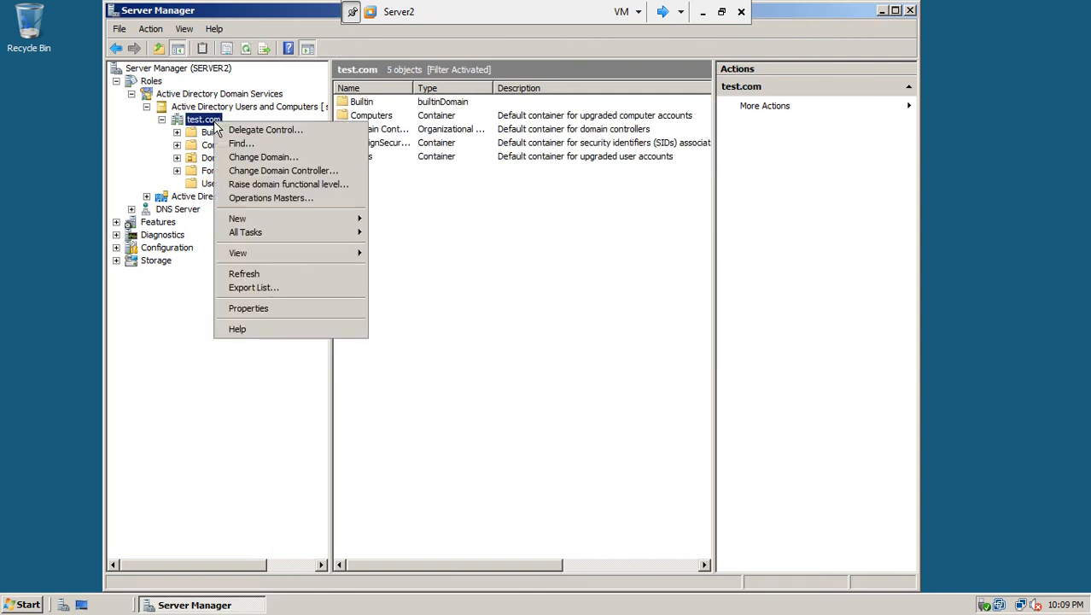
mouse_move(258, 220)
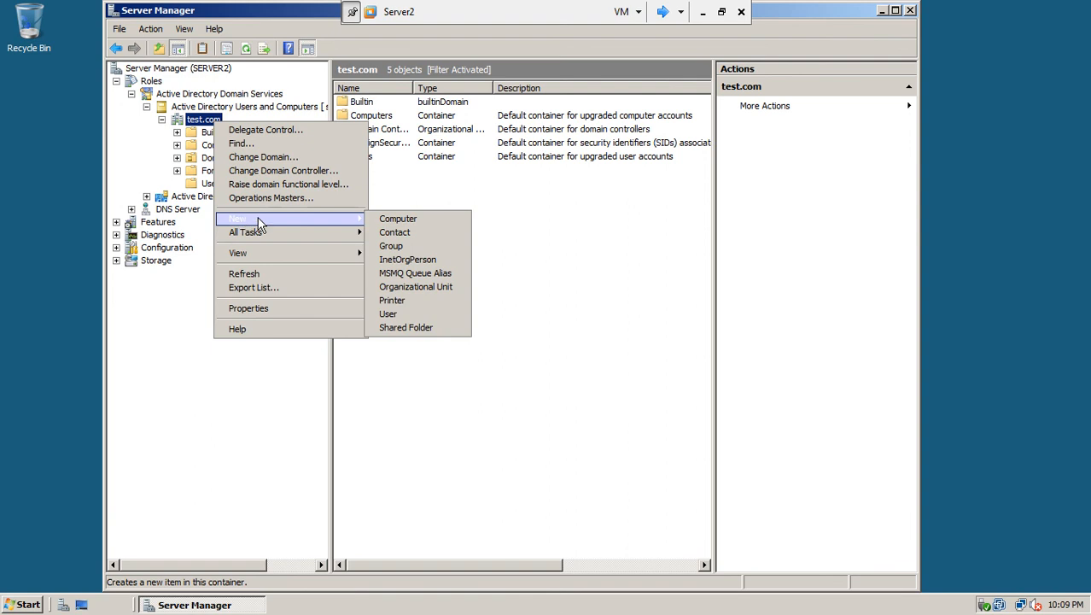
left_click(415, 288)
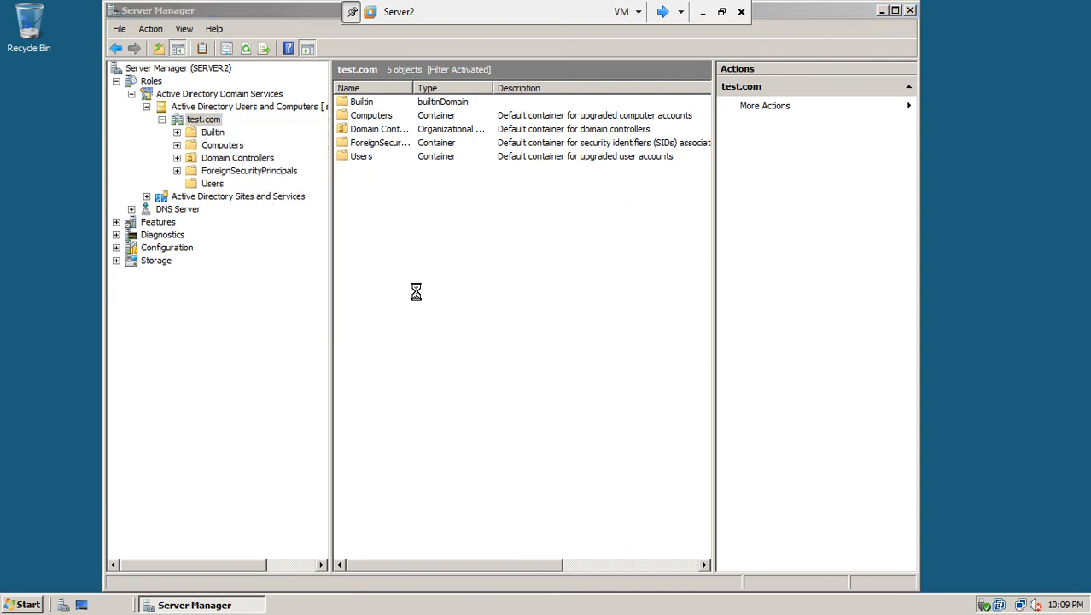
type("demo")
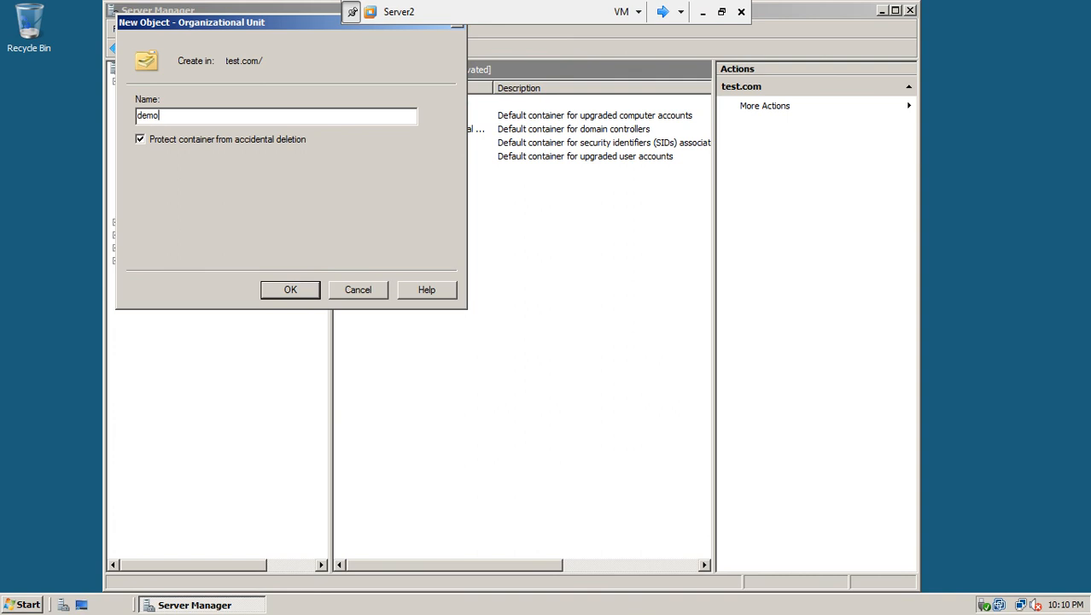
left_click(288, 290)
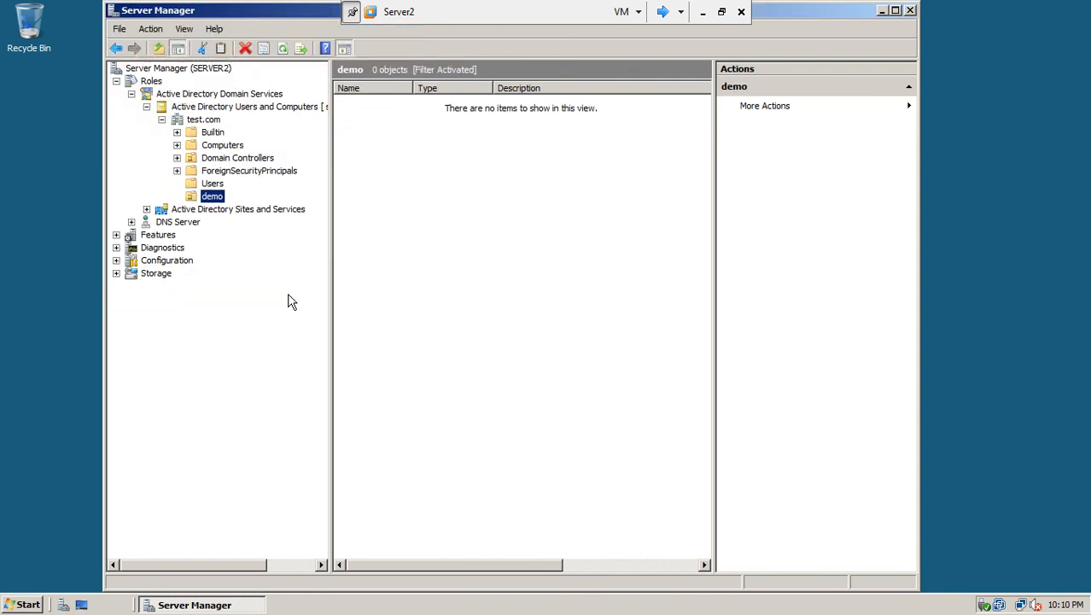
left_click(216, 185)
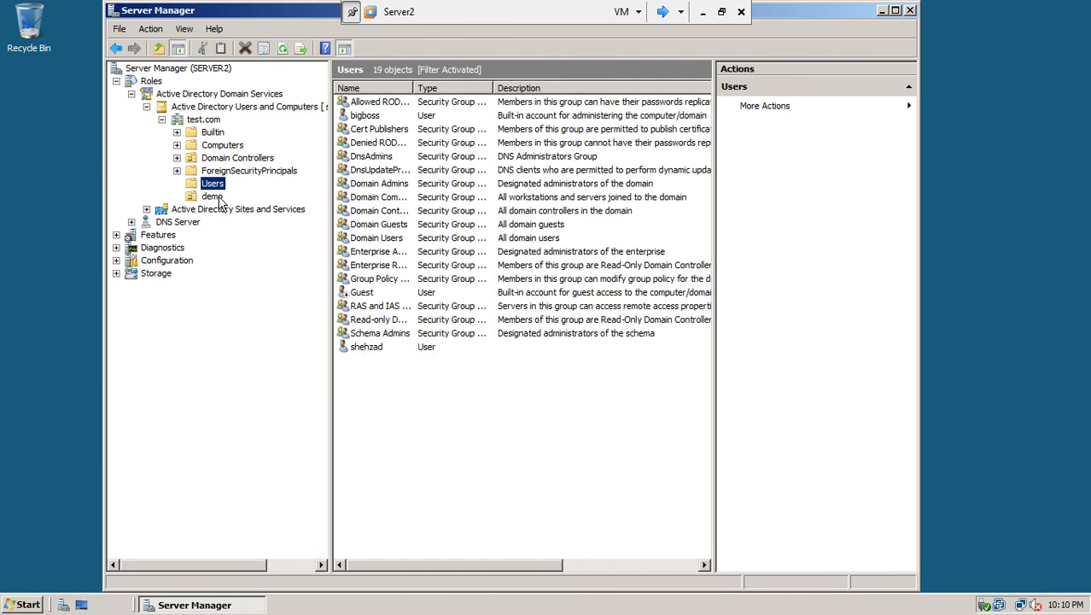
left_click(218, 197)
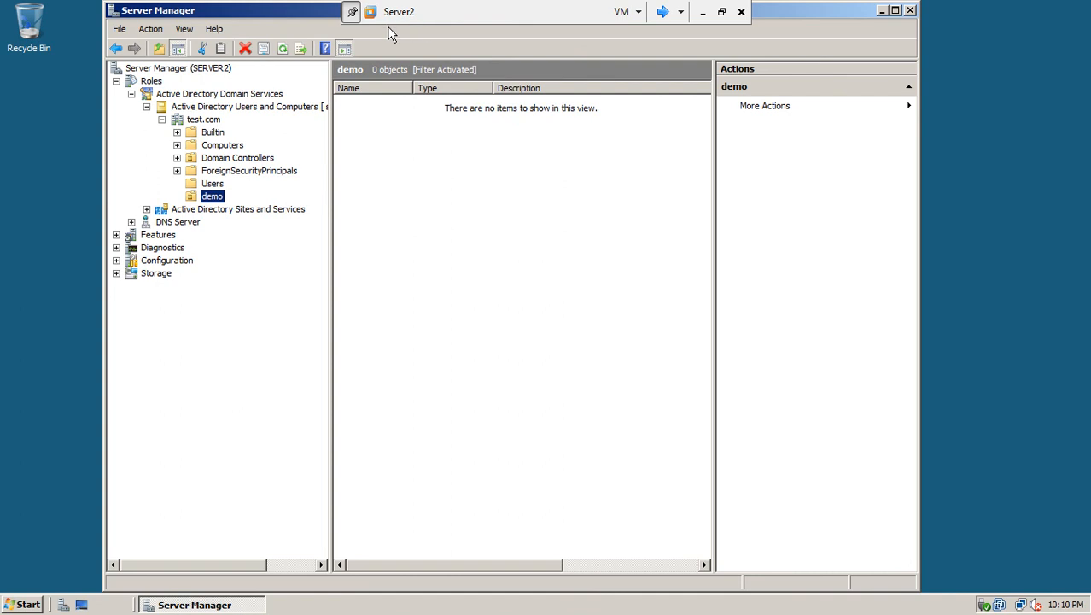
left_click(9, 605)
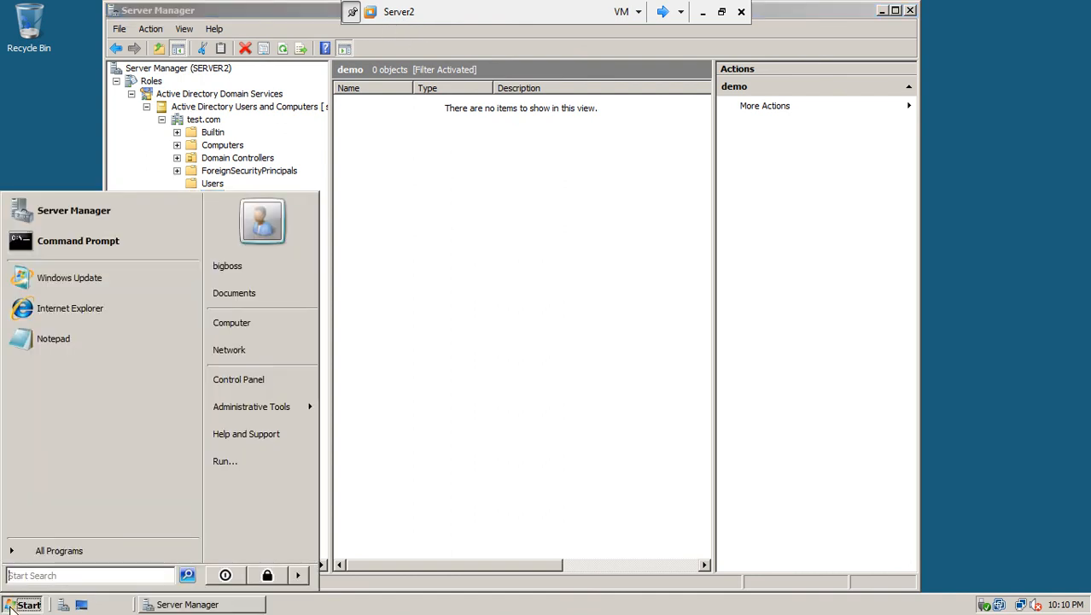
Run repadmin /syncall in an administrator command prompt, recall it, then close the prompt
left_click(97, 248)
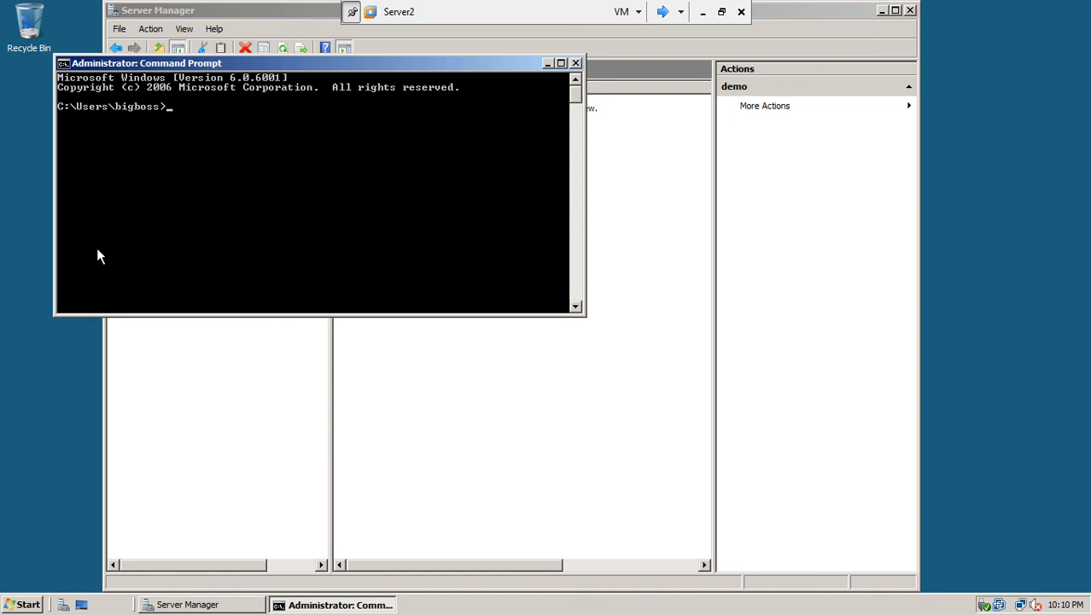
type("repadmin /syncall")
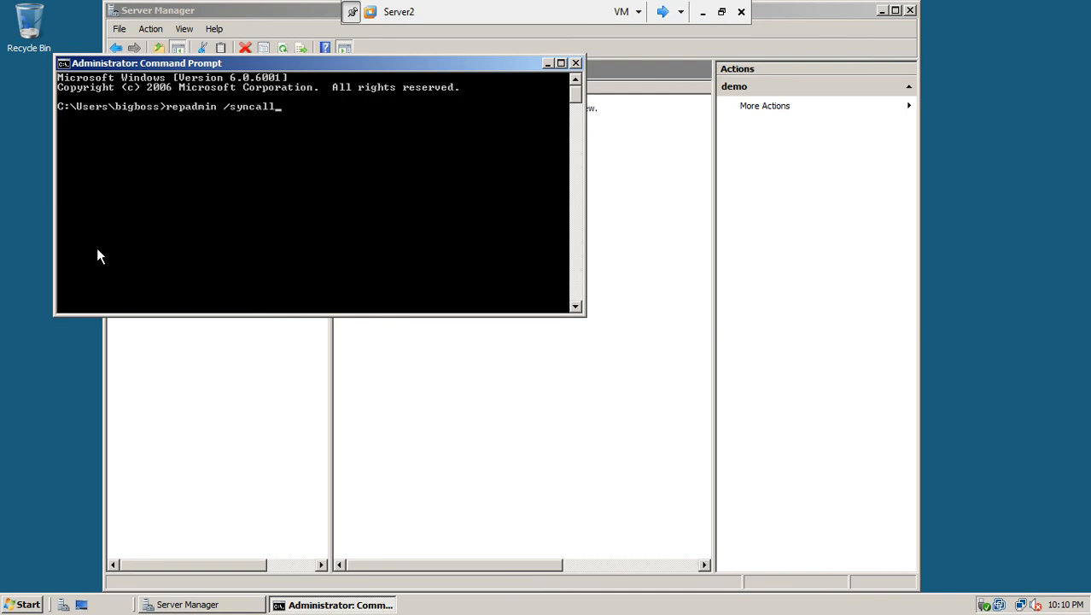
key("Return")
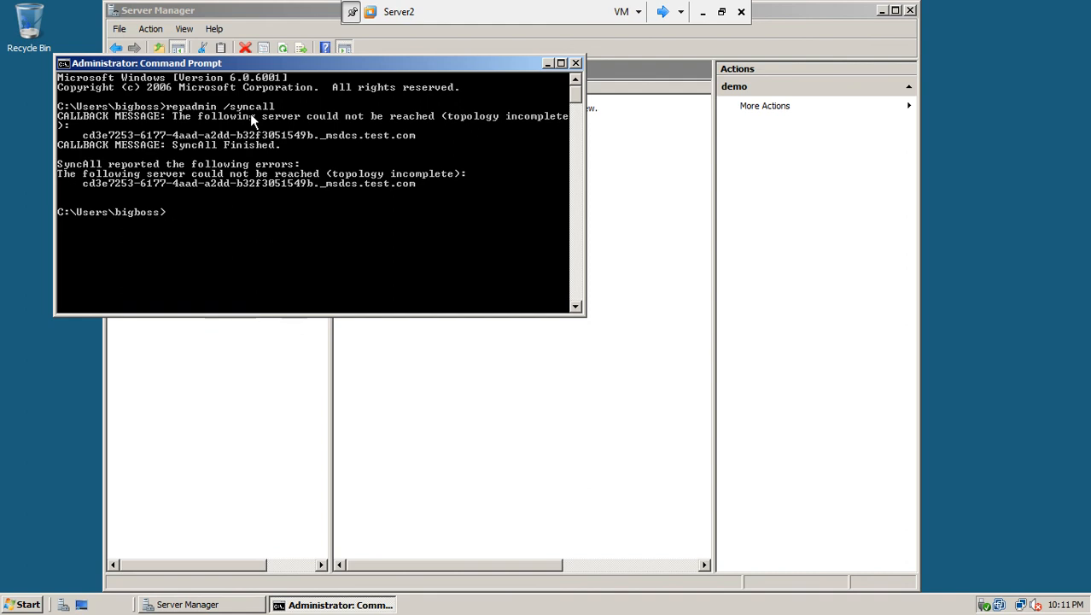
key("Up")
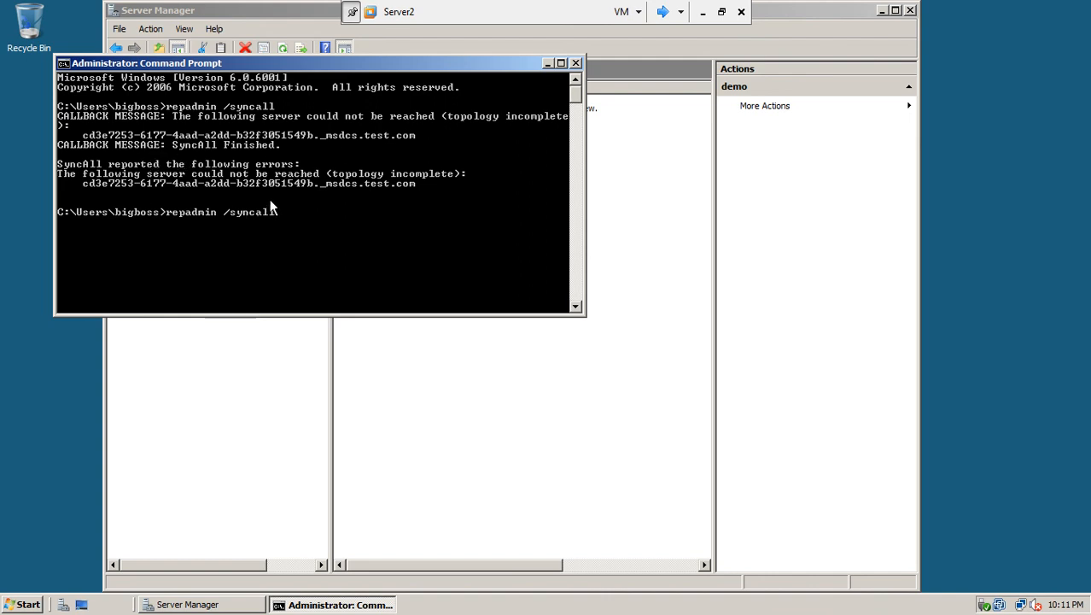
left_click(576, 63)
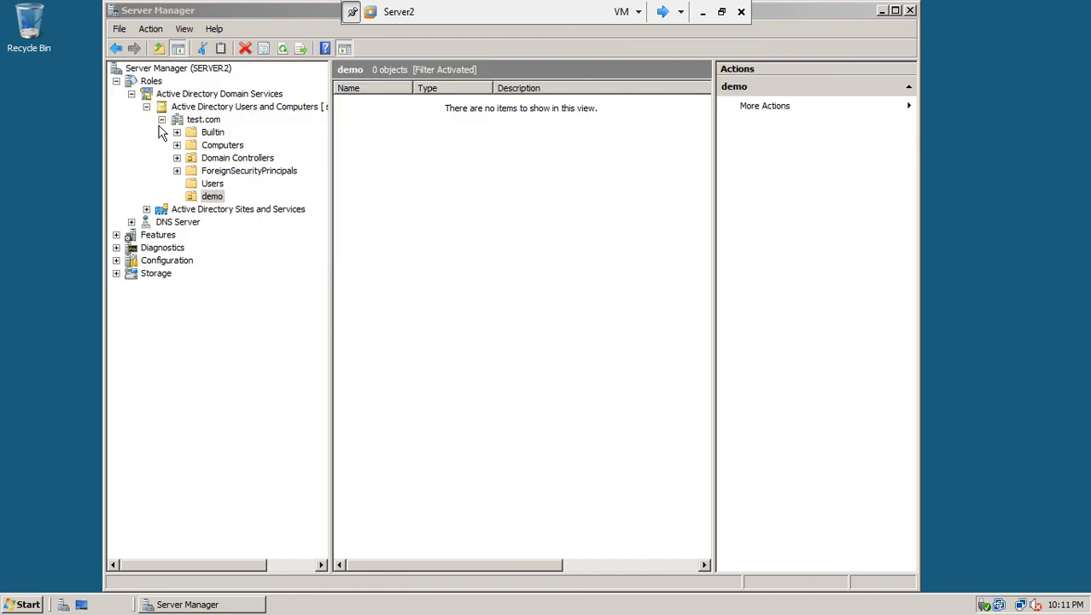
Expand Sites and Services down to the ISB site's SERVER1 and SERVER2 NTDS Settings
left_click(146, 209)
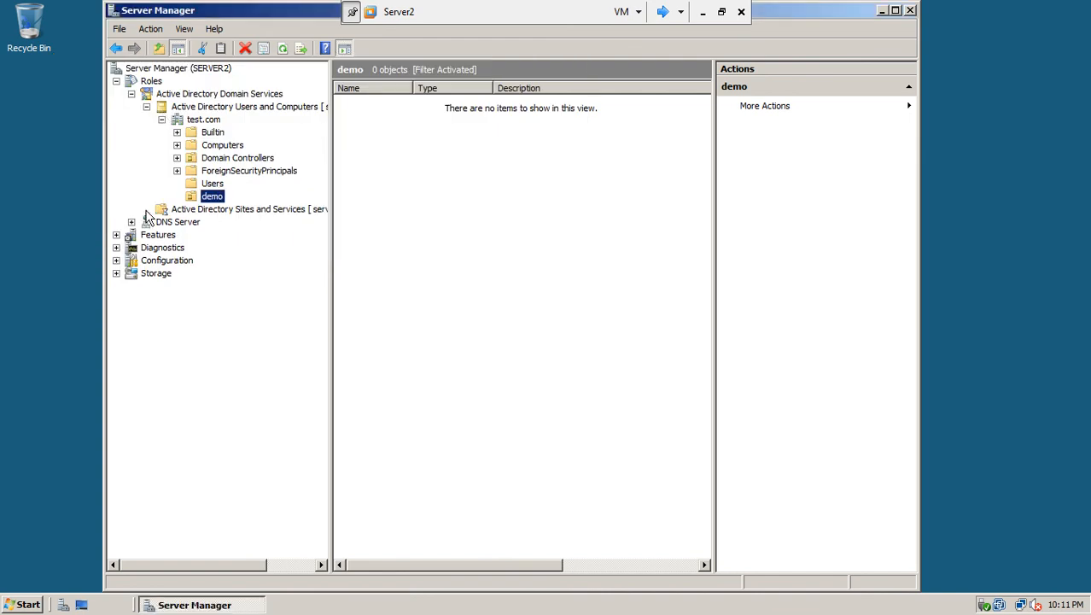
left_click(161, 222)
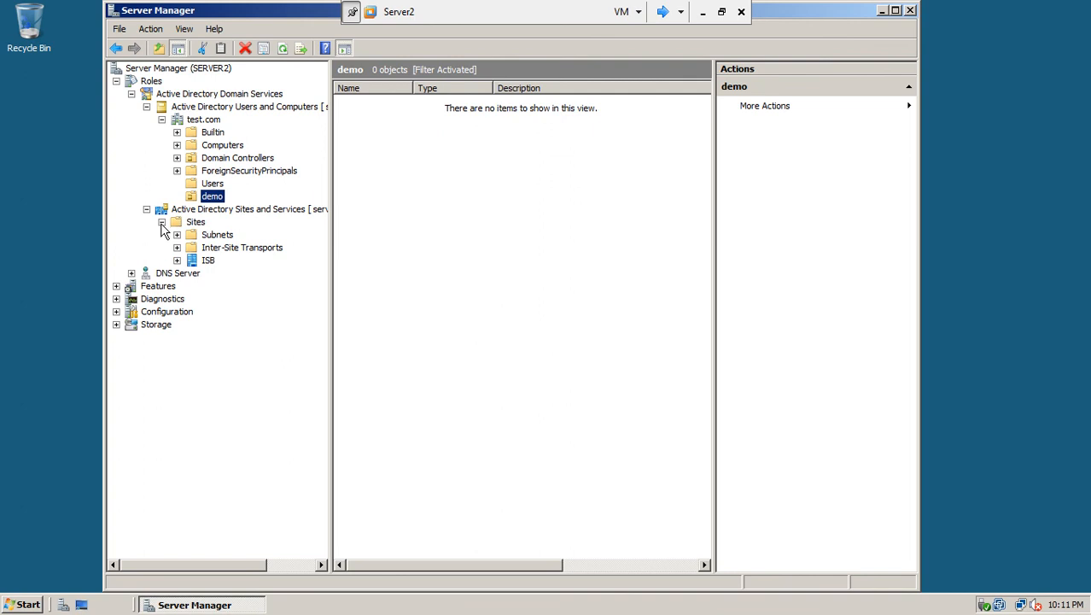
left_click(177, 261)
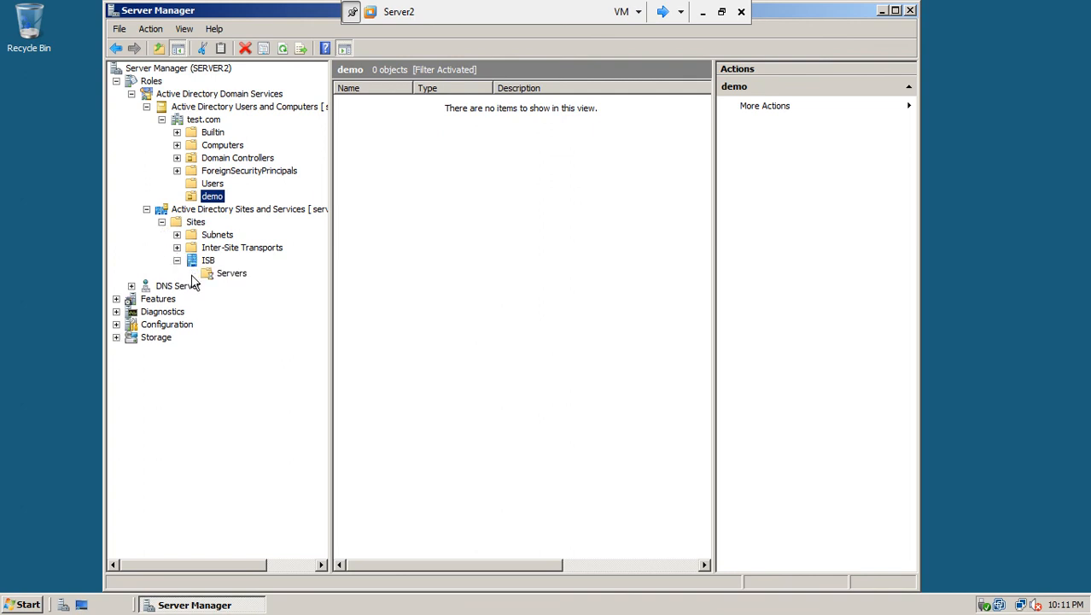
left_click(192, 273)
left_click(208, 286)
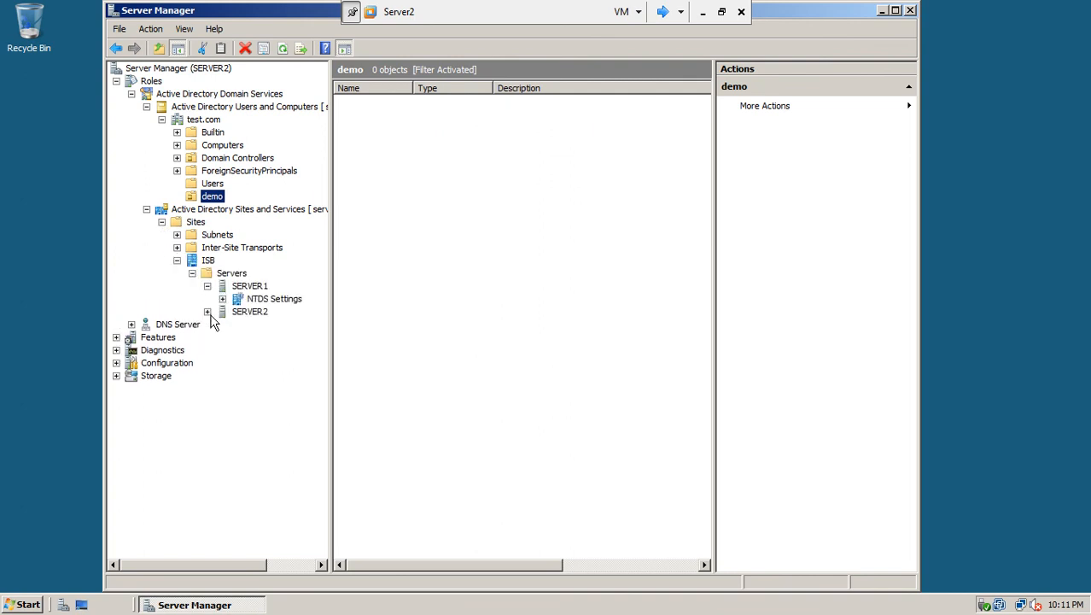
left_click(207, 311)
left_click(271, 324)
left_click(223, 299)
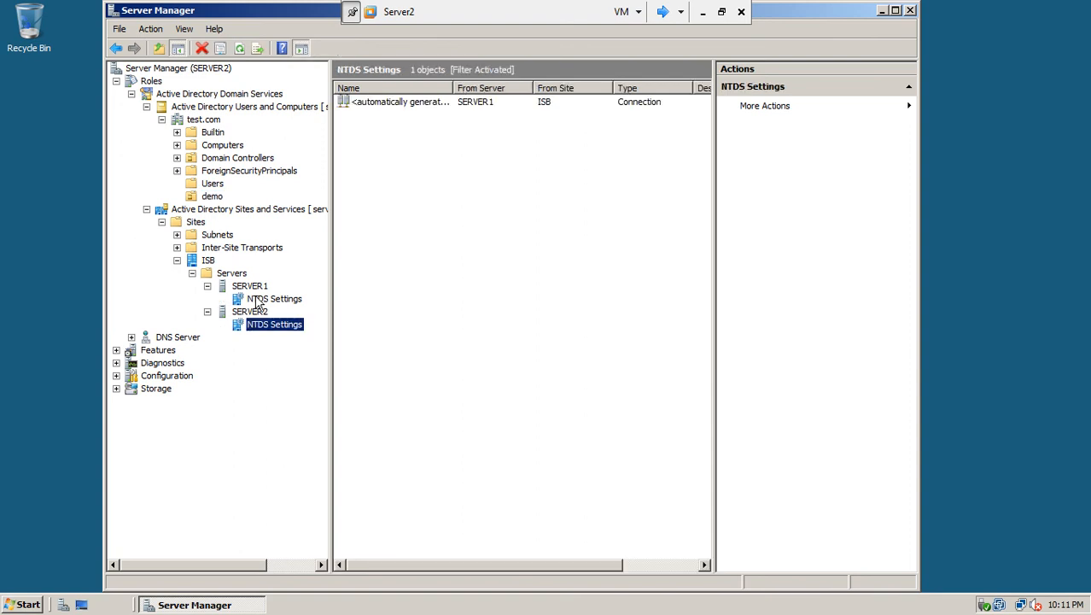
Replicate configuration from SERVER1 using its NTDS Settings, and acknowledge the completion message
right_click(257, 303)
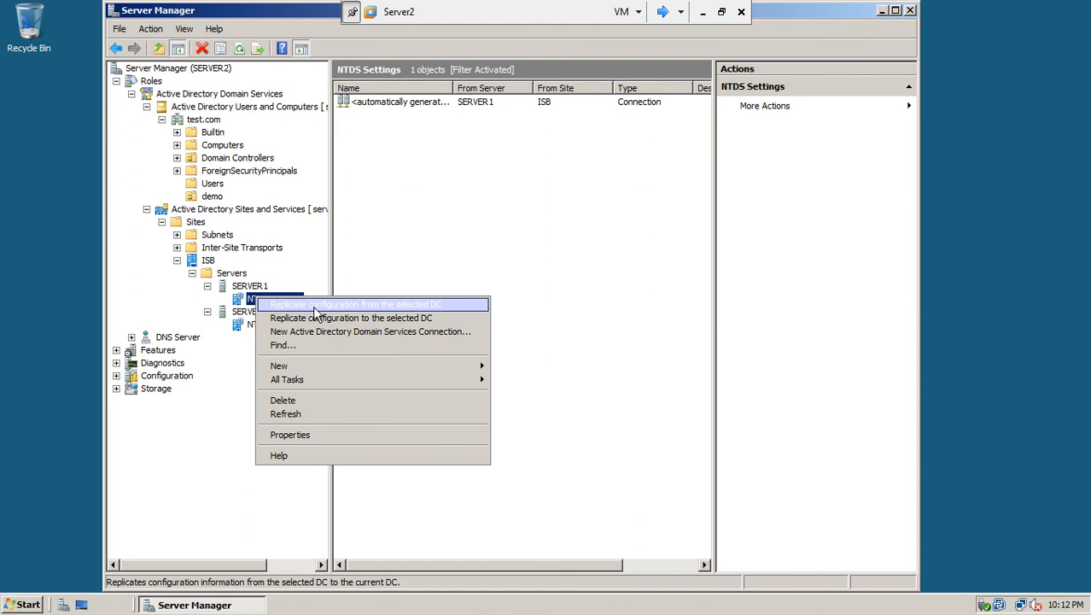
left_click(247, 326)
right_click(245, 323)
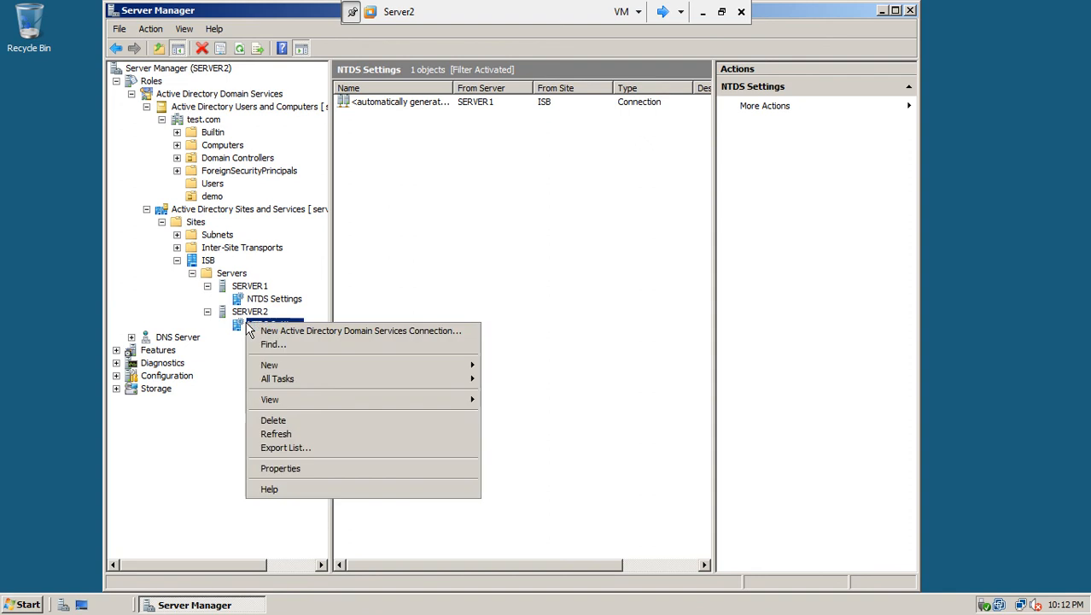
left_click(236, 332)
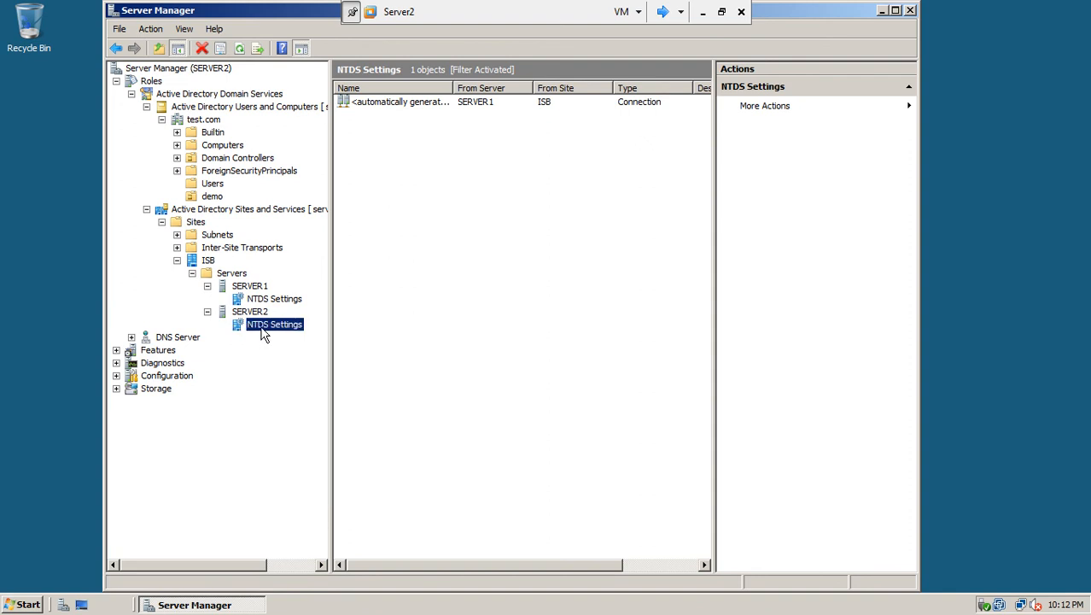
right_click(263, 328)
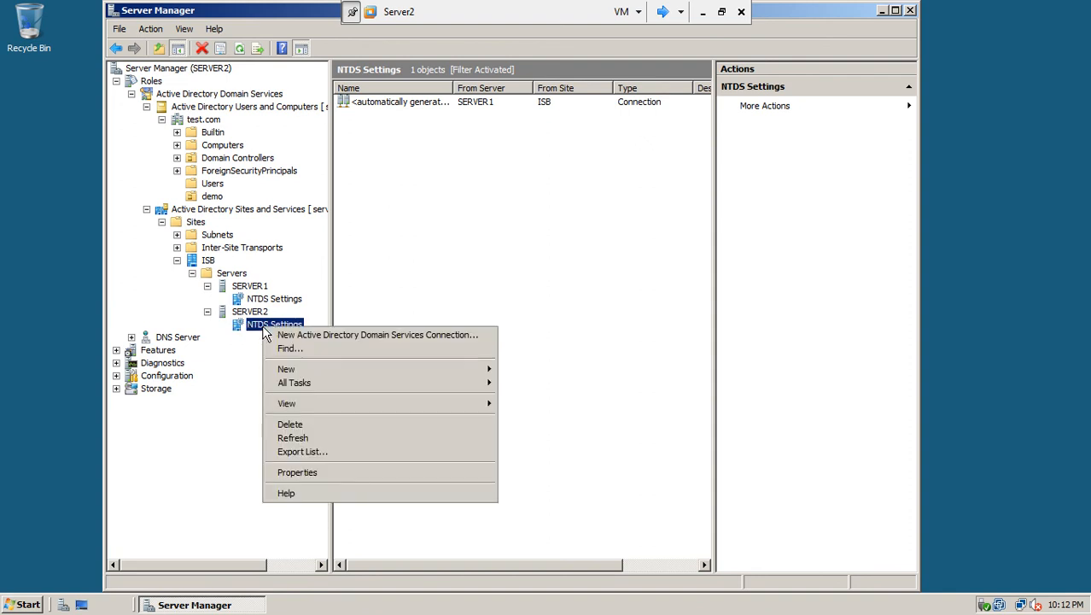
left_click(254, 301)
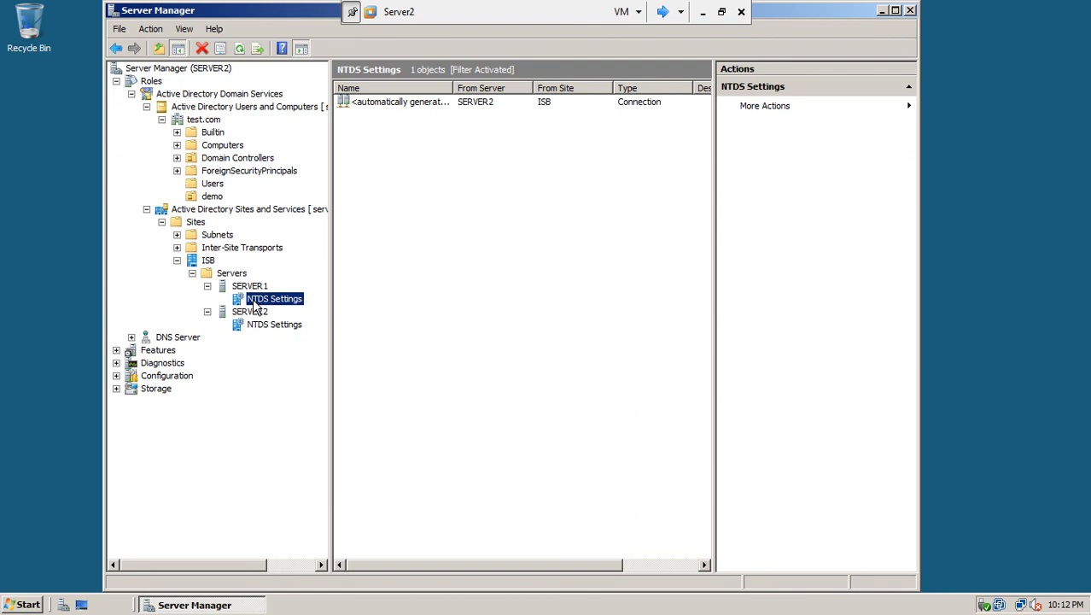
right_click(253, 301)
left_click(283, 307)
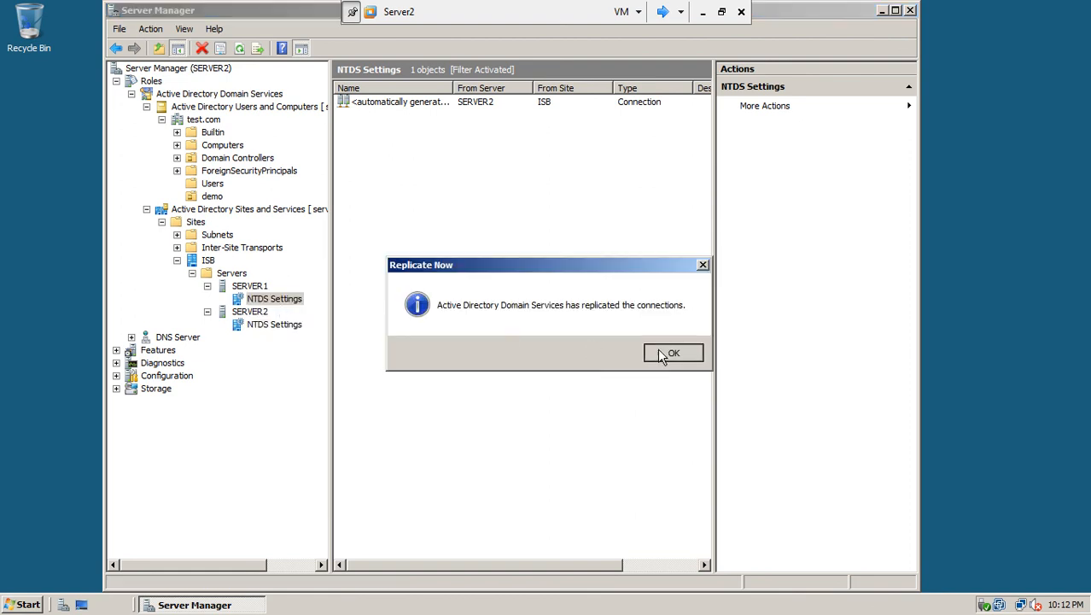
left_click(667, 352)
Replicate configuration to SERVER1 as well, check the demo OU, and switch to Server1
right_click(297, 305)
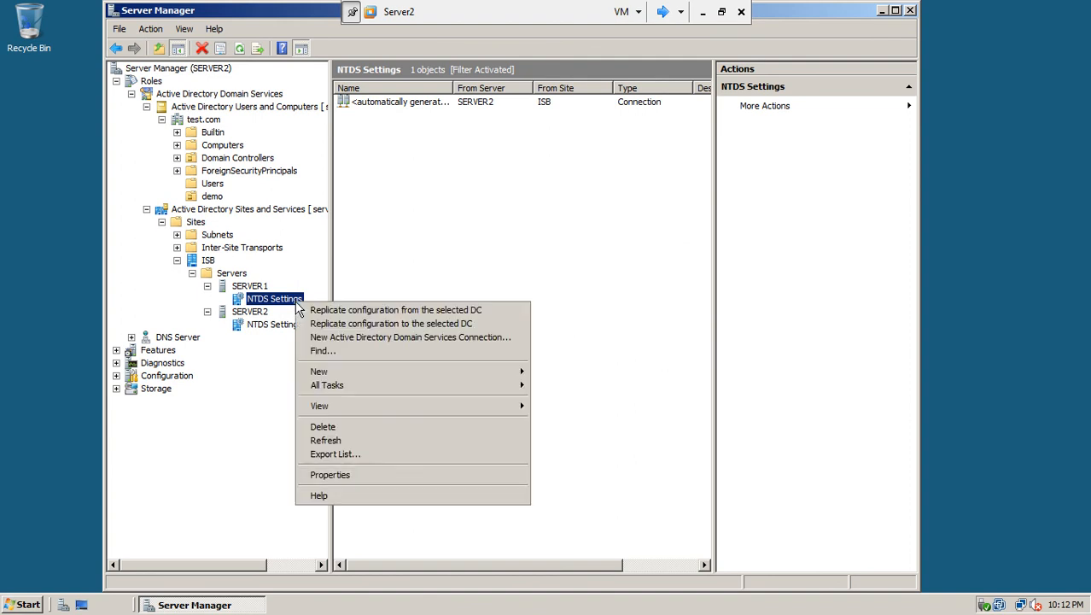
left_click(319, 327)
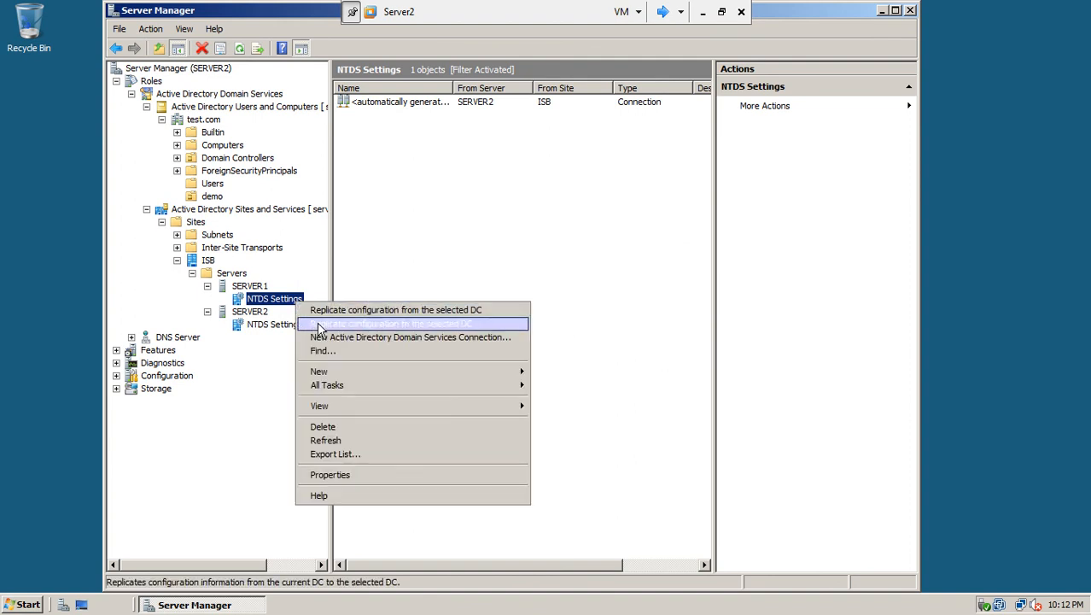
left_click(662, 354)
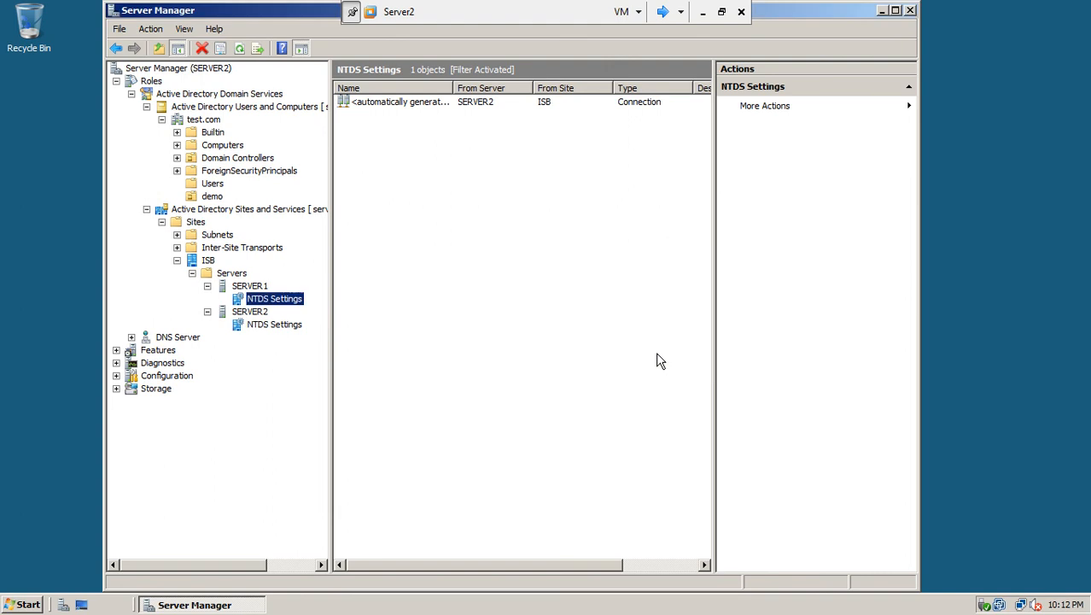
left_click(211, 197)
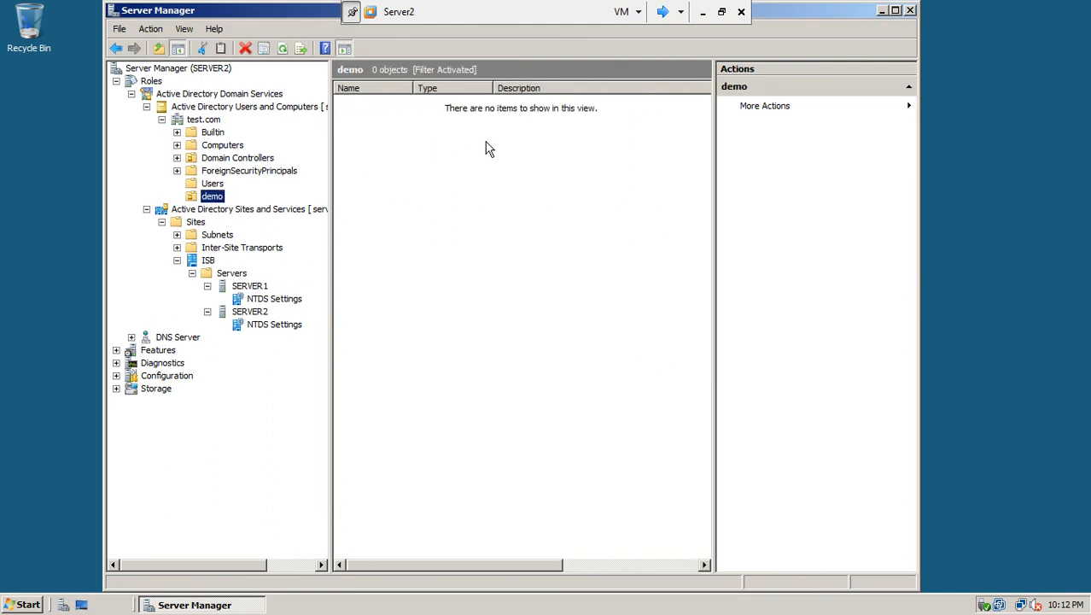
left_click(663, 11)
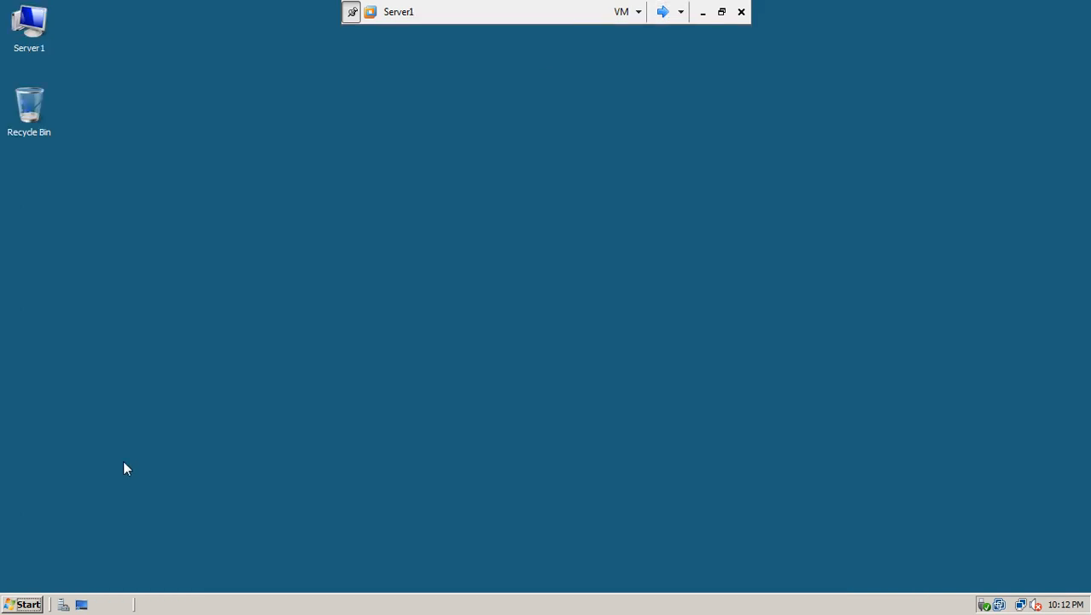
Launch Server Manager on Server1 and expand Roles > AD DS > Users and Computers > test.com
left_click(36, 604)
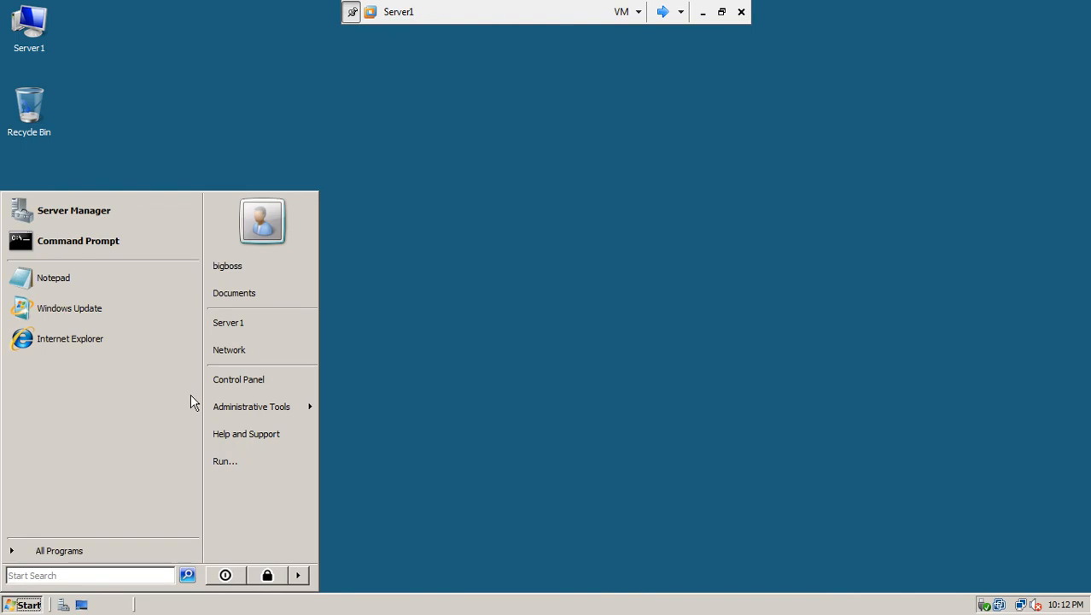
mouse_move(245, 412)
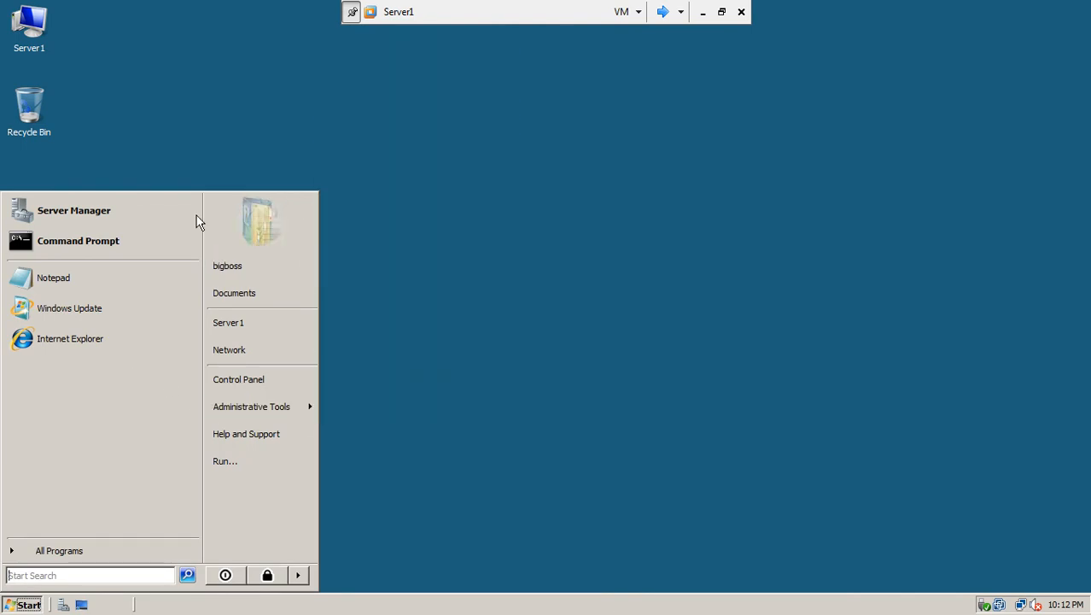
left_click(159, 138)
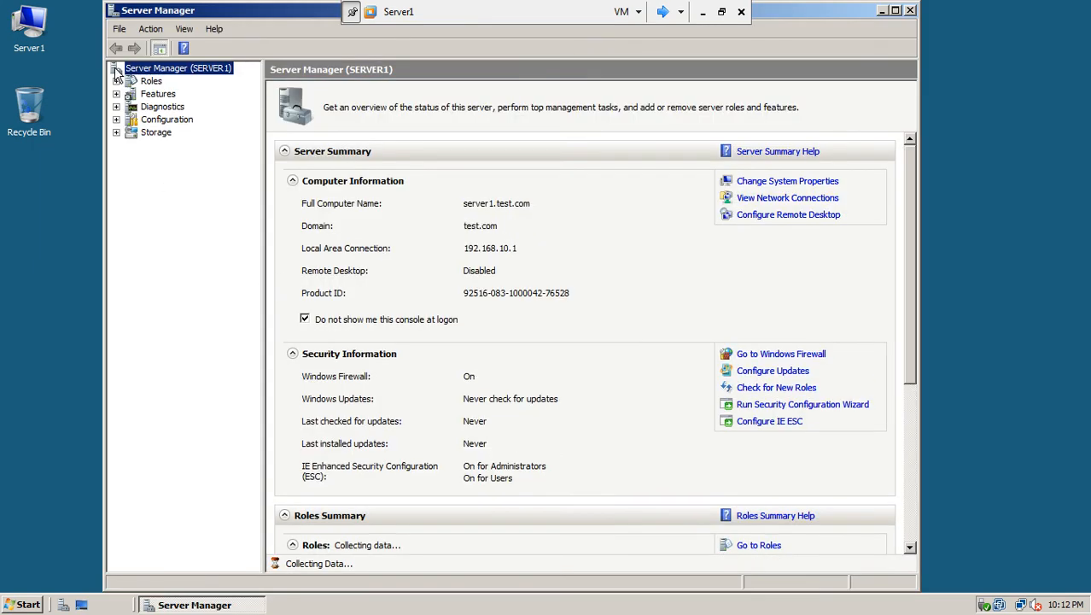
left_click(117, 80)
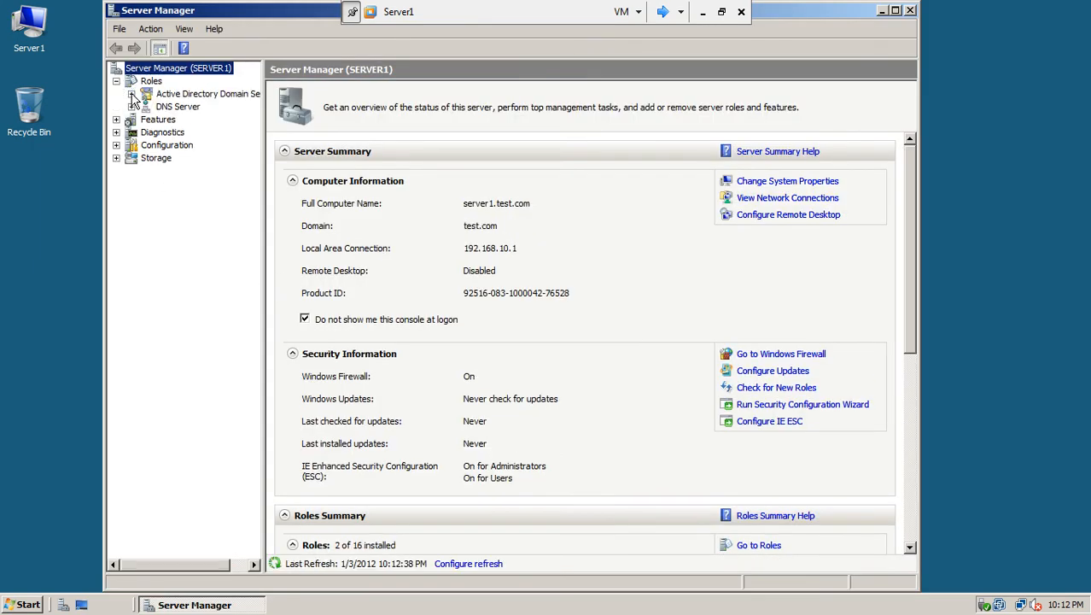
left_click(130, 94)
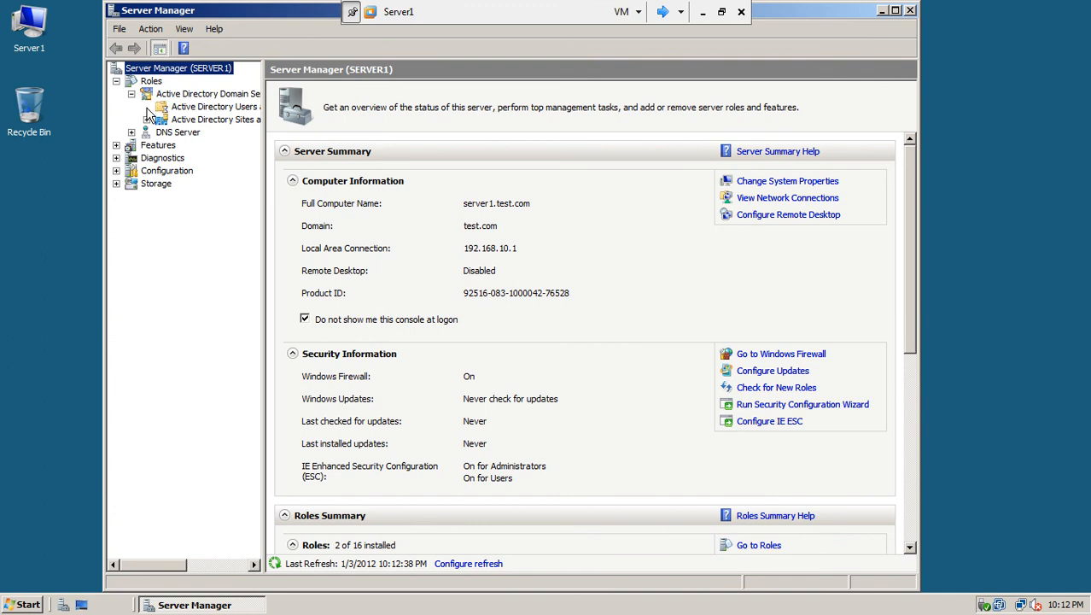
left_click(146, 106)
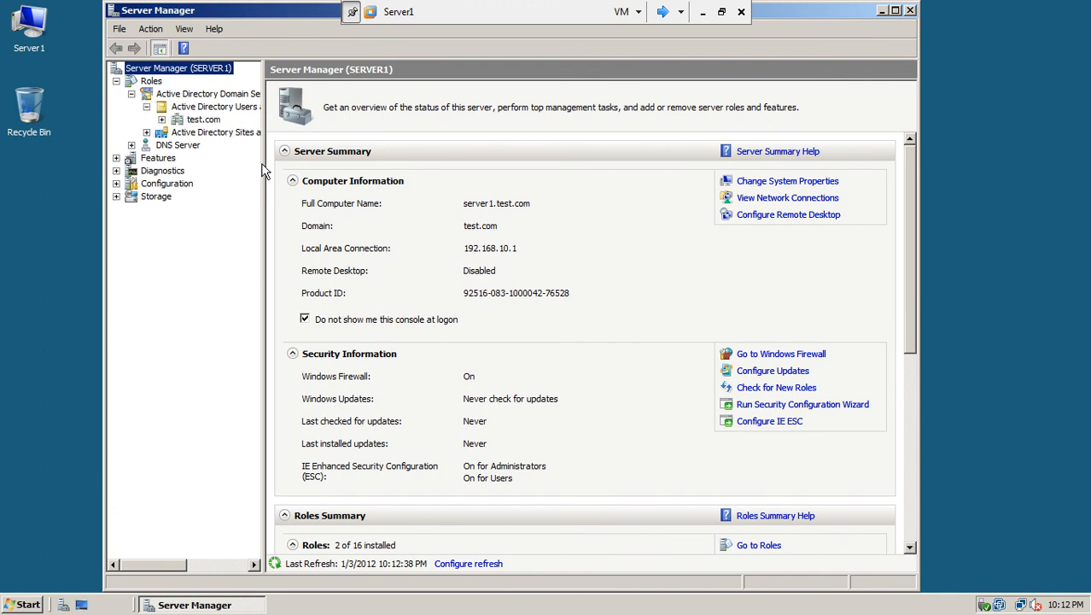
left_click_drag(263, 171, 420, 190)
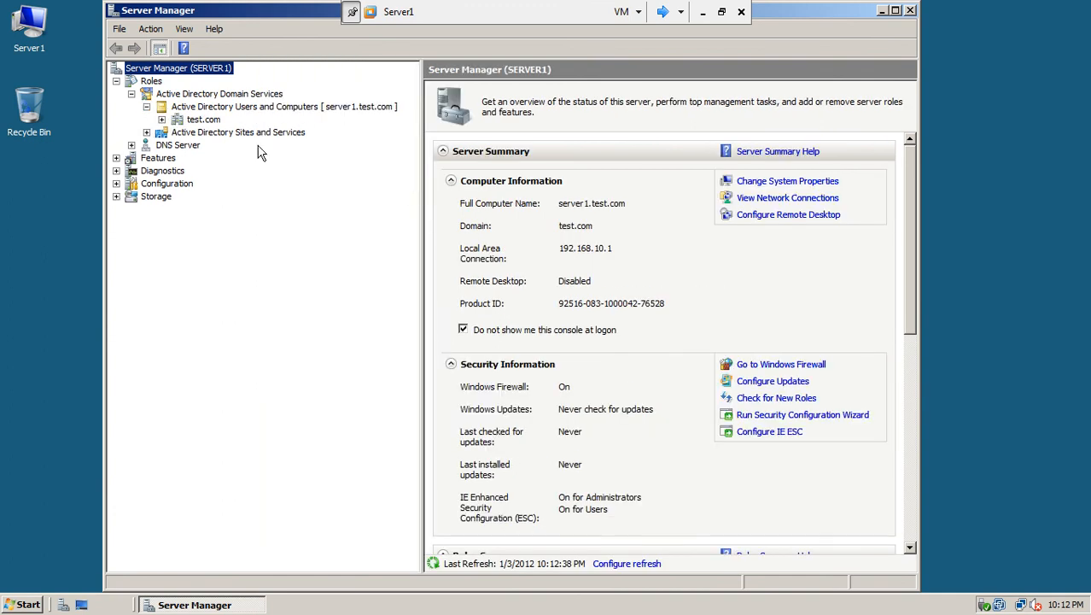
left_click(162, 119)
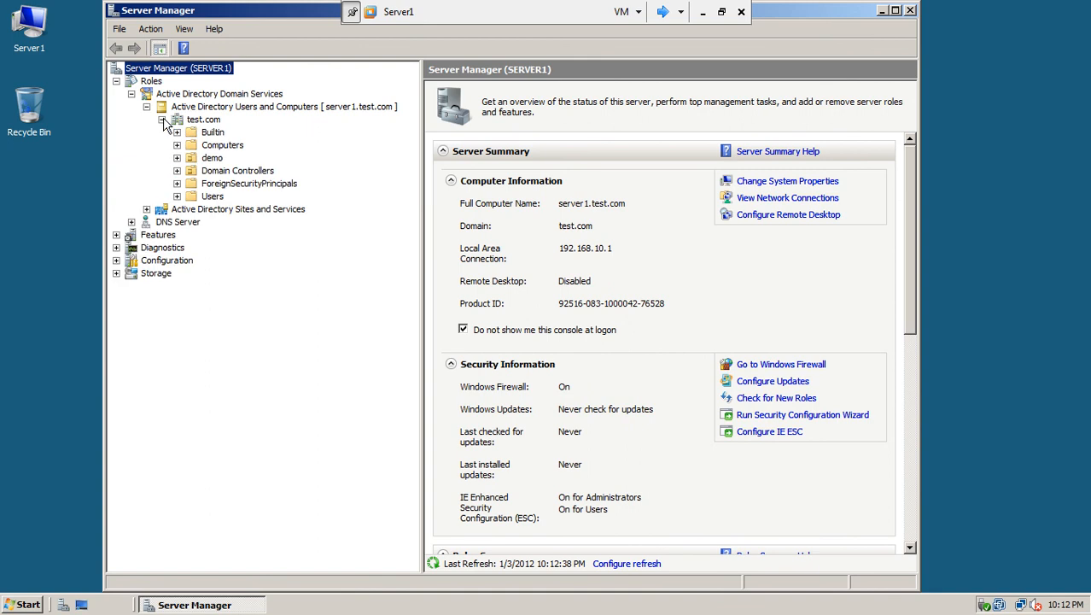
Browse the demo OU and the Domain Controllers container under test.com
left_click(215, 159)
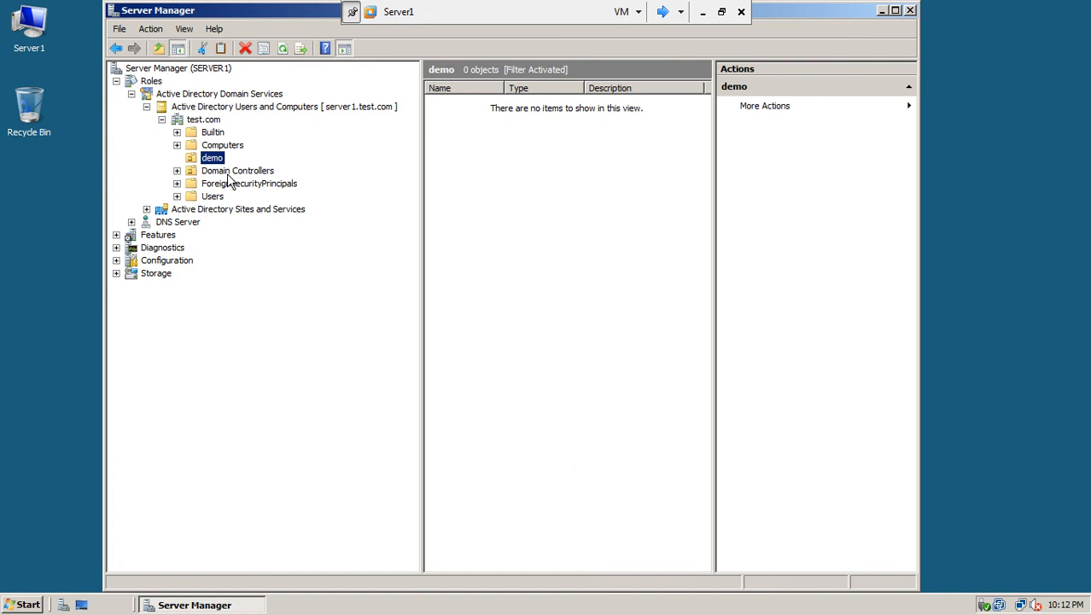
left_click(227, 174)
left_click(212, 158)
left_click(204, 121)
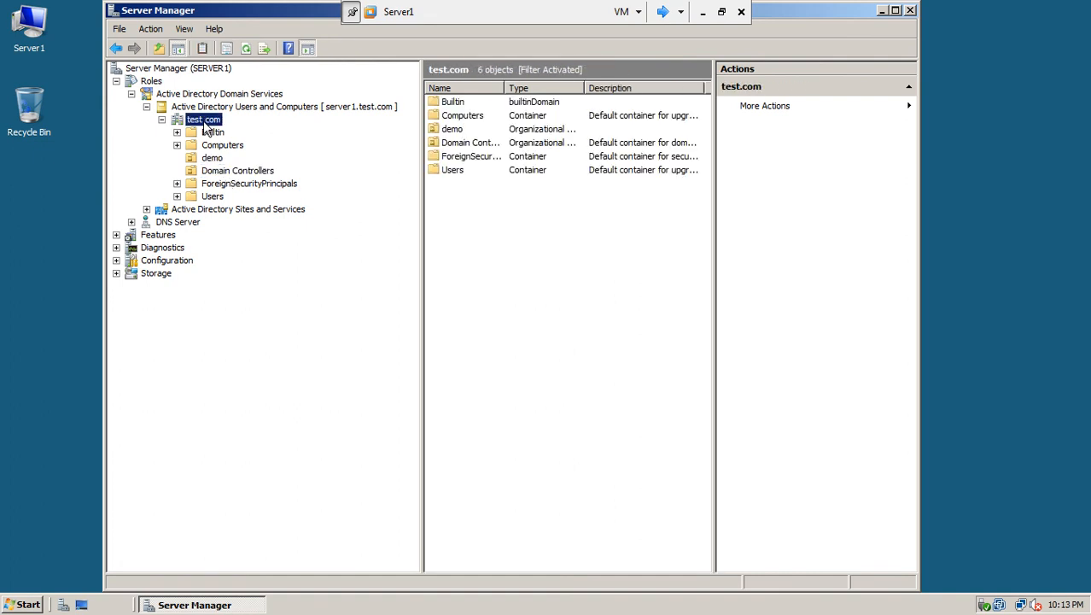
Create a new organizational unit named demo2 directly under test.com
right_click(205, 126)
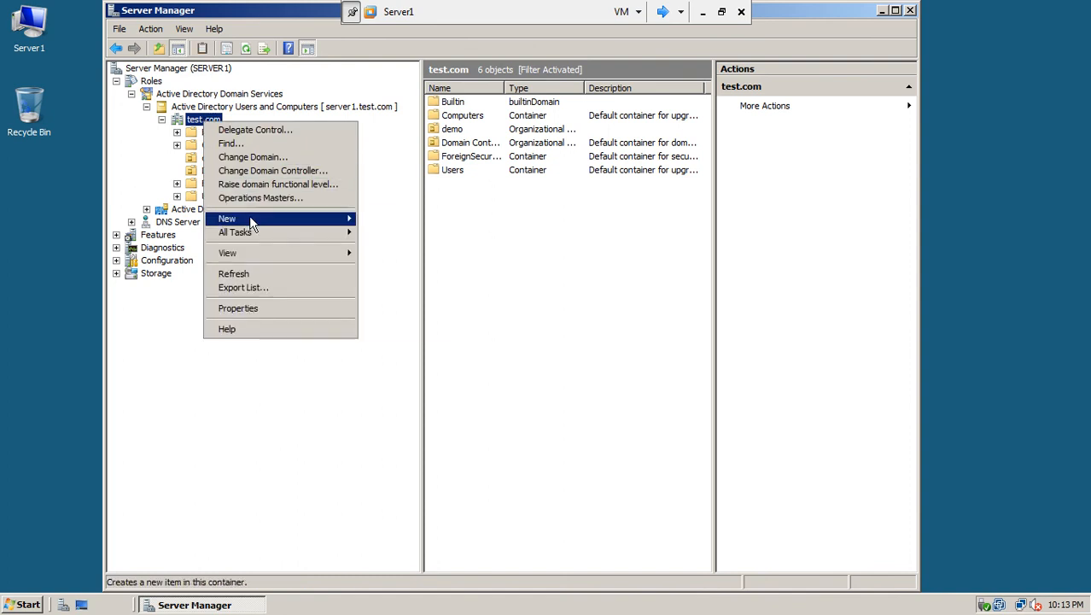
mouse_move(273, 222)
left_click(415, 288)
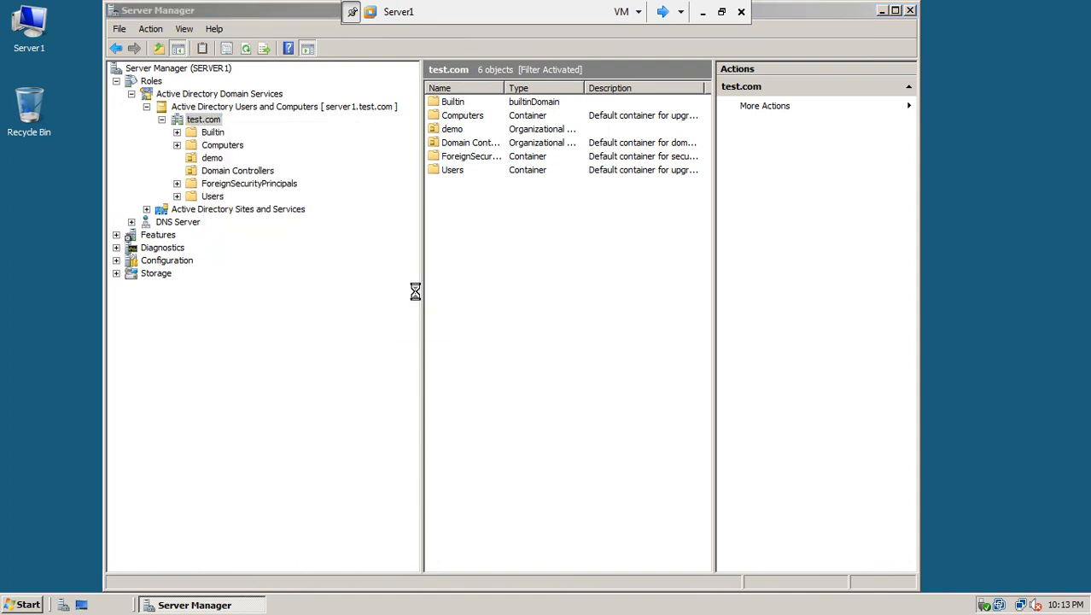
type("demo")
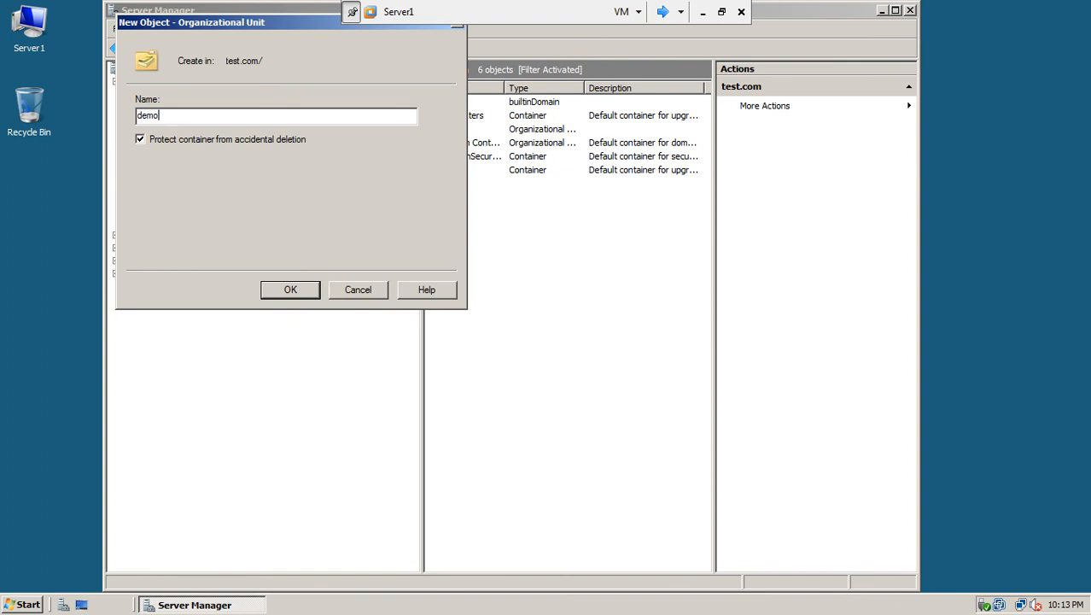
type("2")
left_click(291, 290)
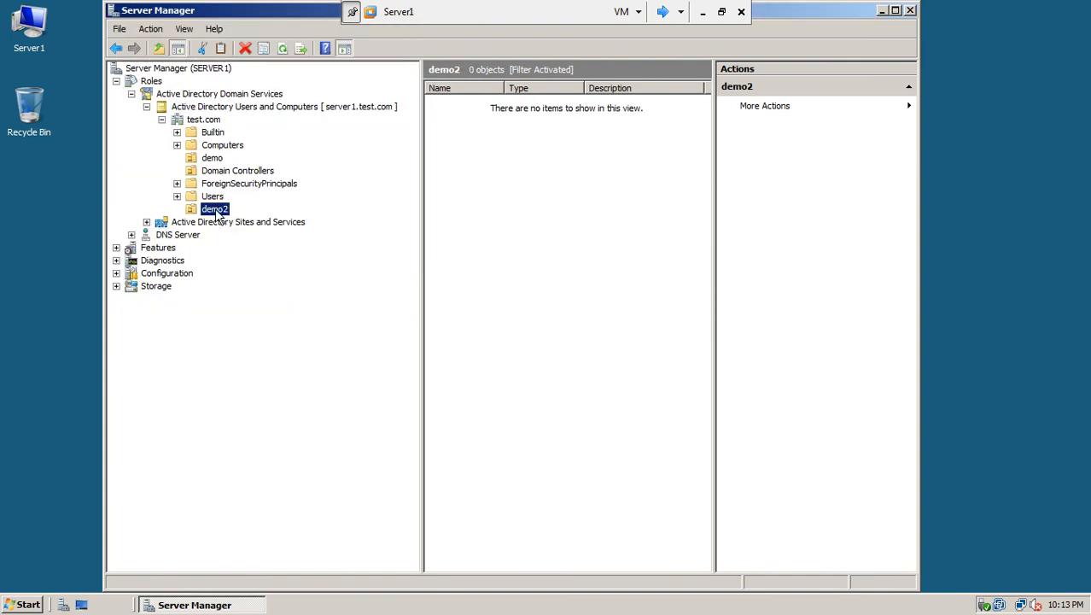
left_click(14, 606)
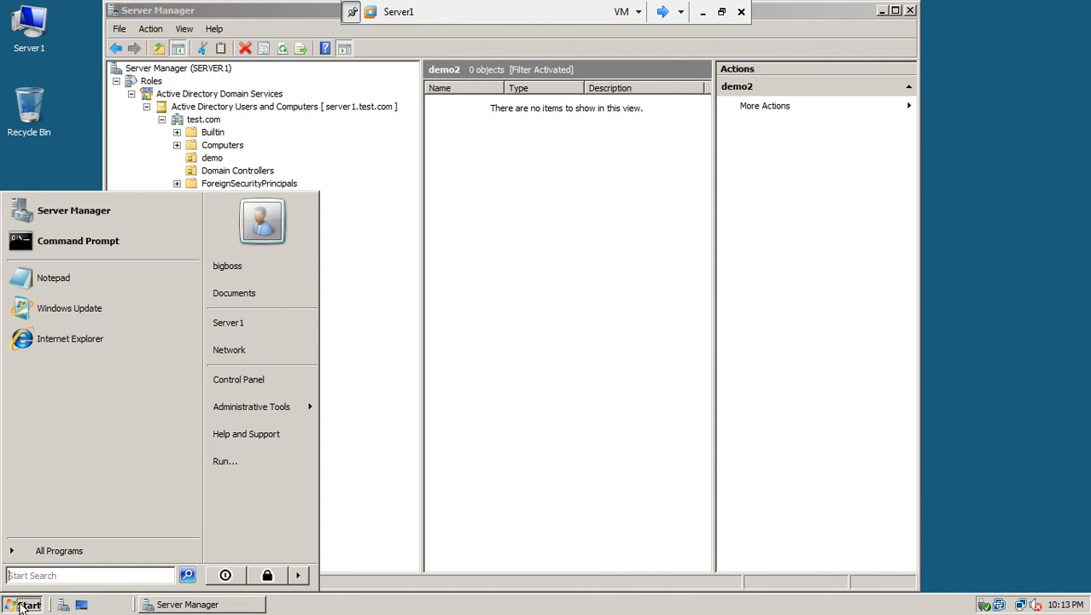
Run repadmin /syncall in a Command Prompt on Server1, then switch to Server2
left_click(103, 246)
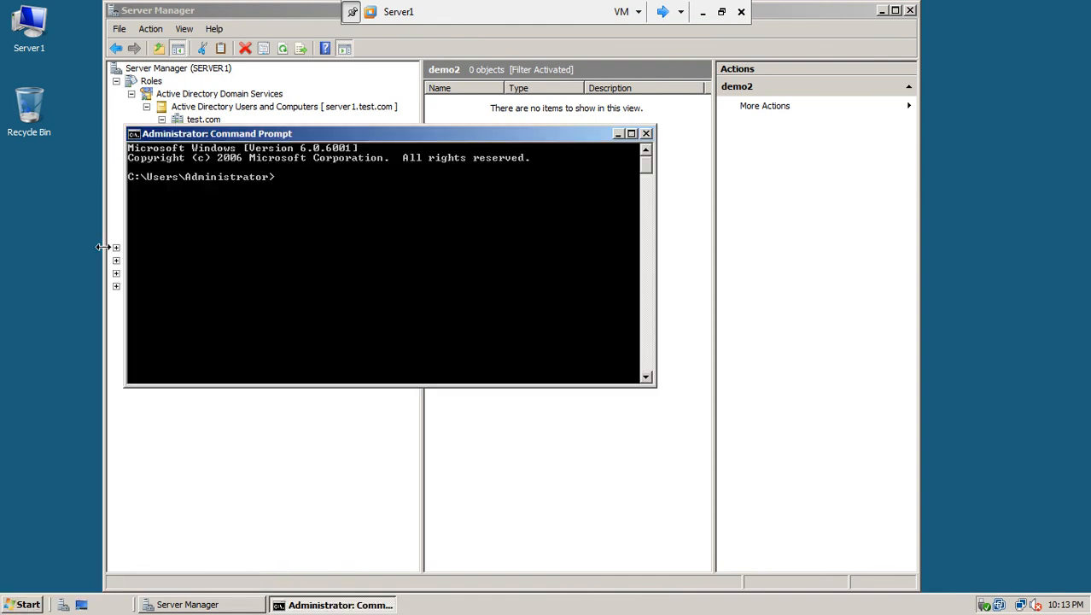
type("repadmin /syncall")
key("Return")
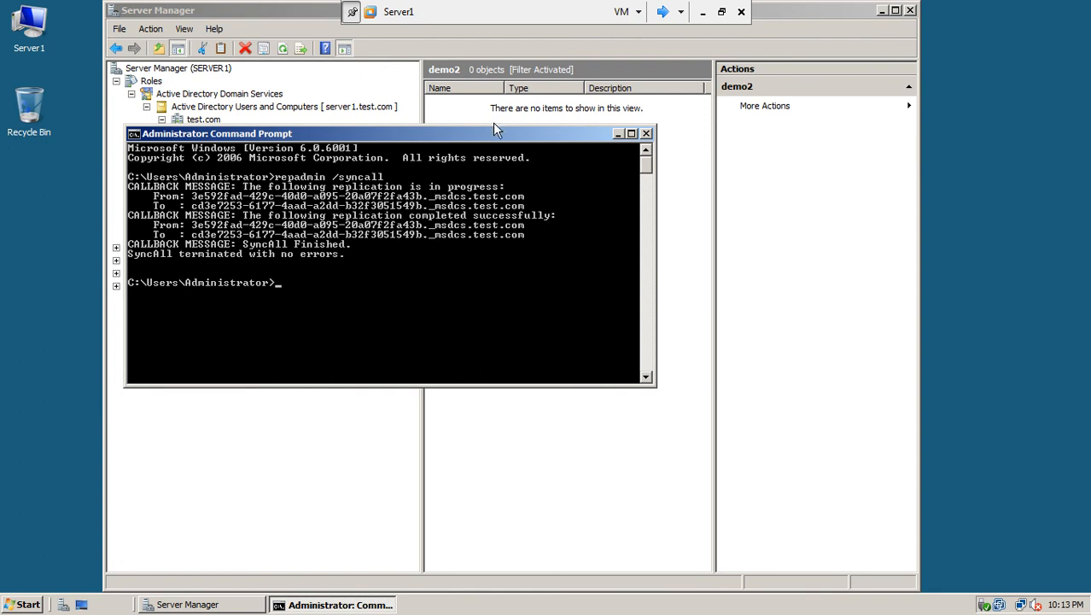
left_click_drag(492, 132, 587, 234)
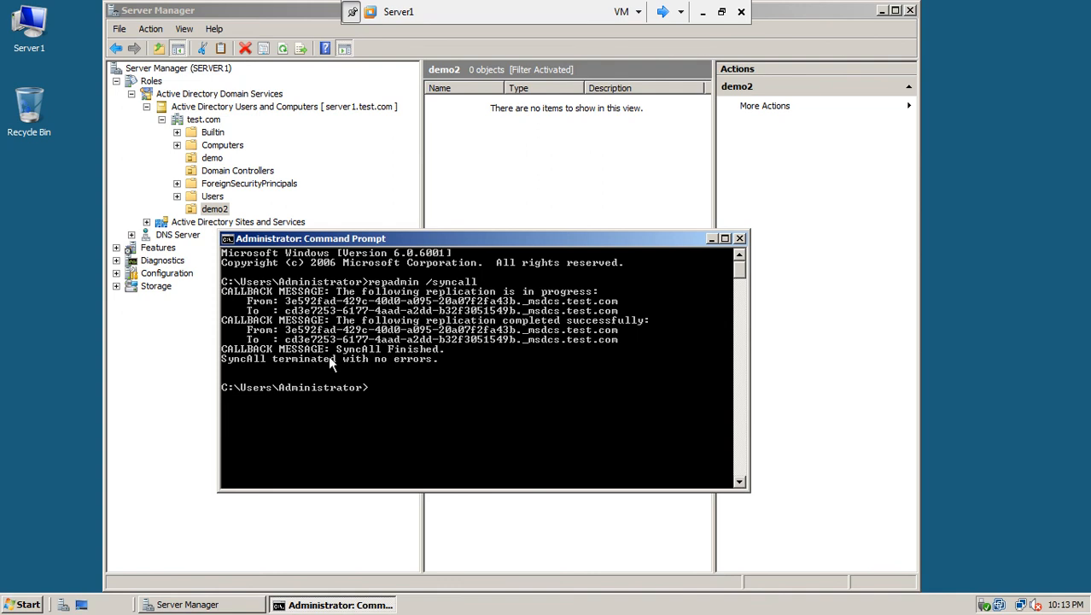
left_click(665, 12)
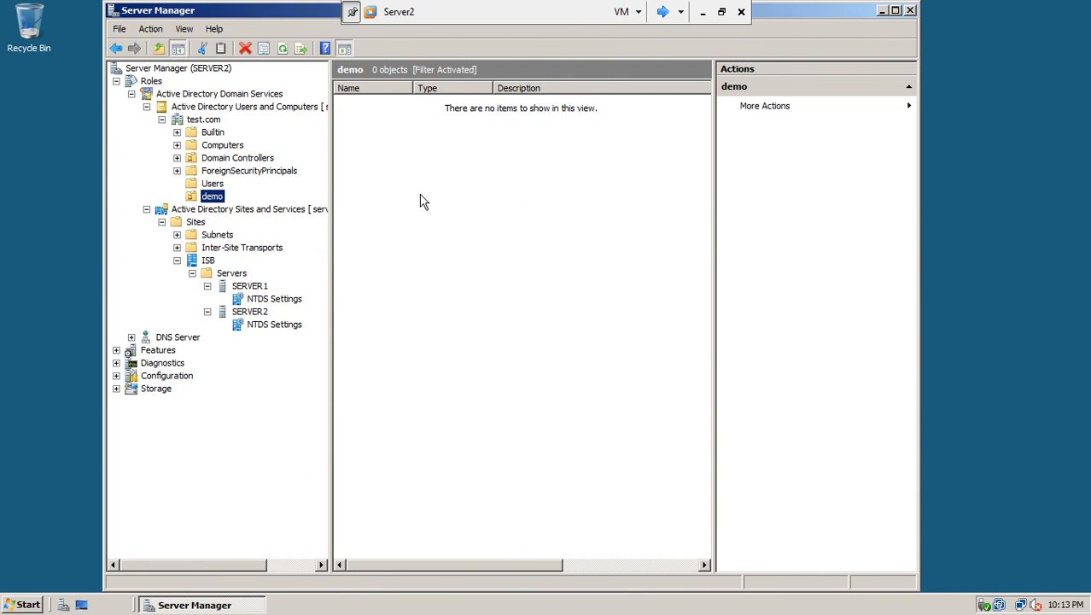
Refresh test.com on Server2 and open the replicated demo2 OU, which is empty
left_click(146, 107)
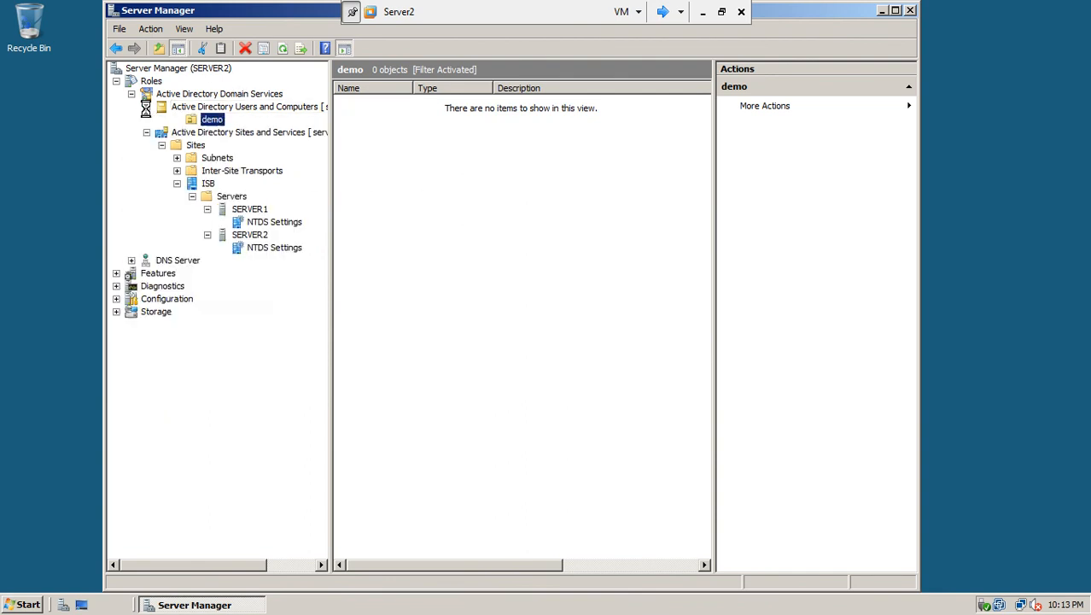
left_click(146, 106)
left_click(162, 119)
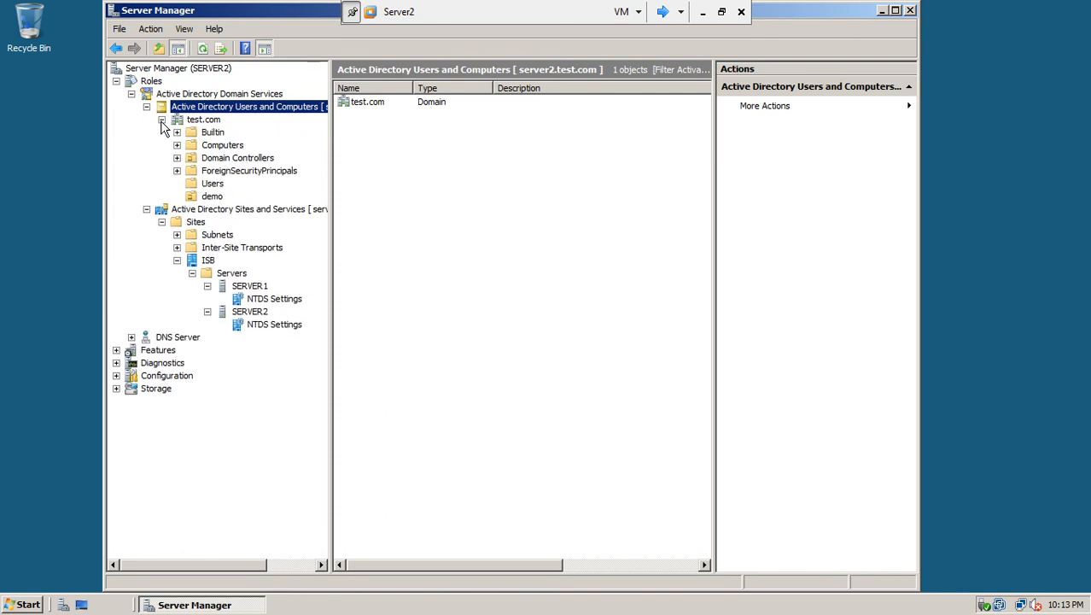
left_click(203, 49)
left_click(161, 119)
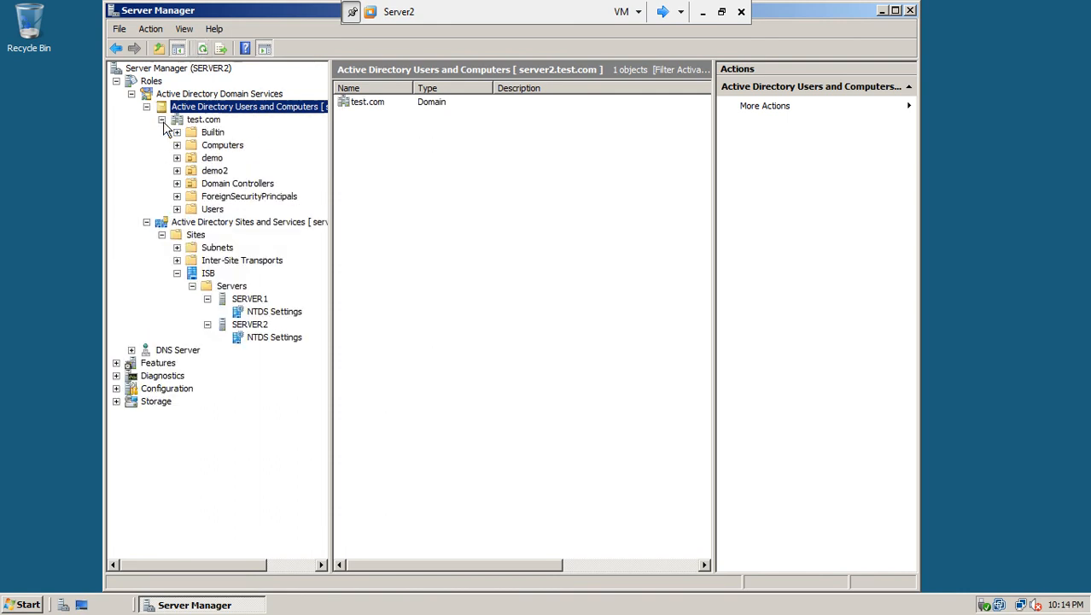
left_click(214, 171)
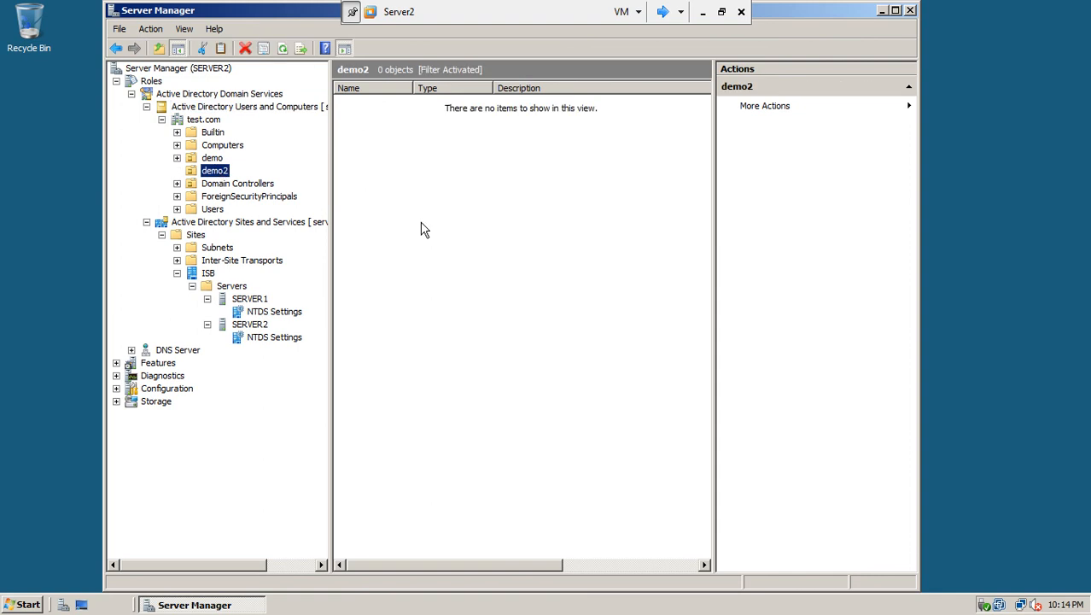
left_click(34, 604)
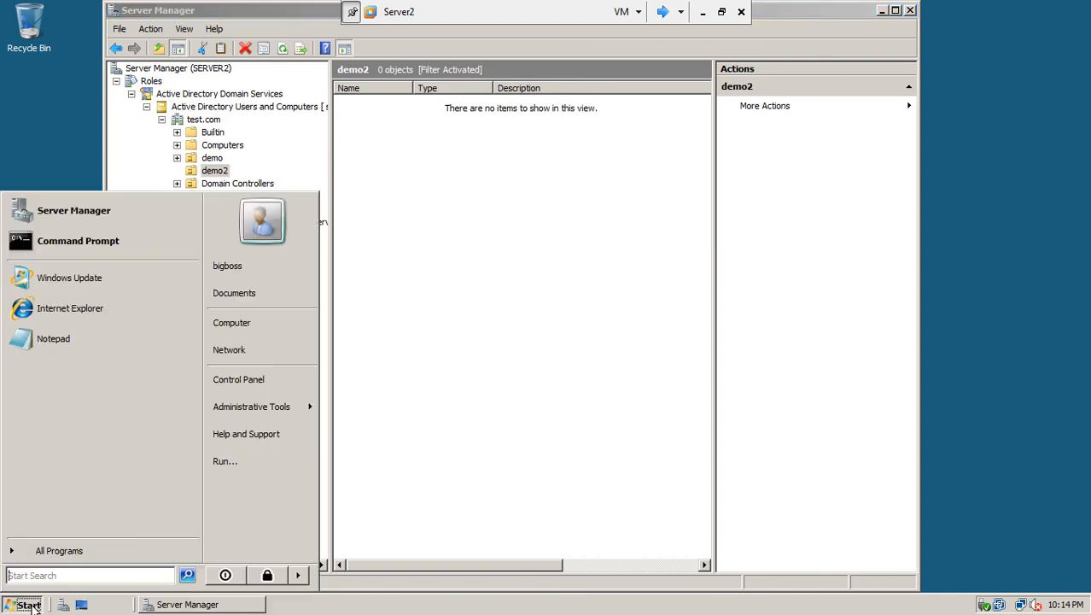
Run repadmin /syncall on Server2 and close the command prompt once it reports no errors
left_click(50, 245)
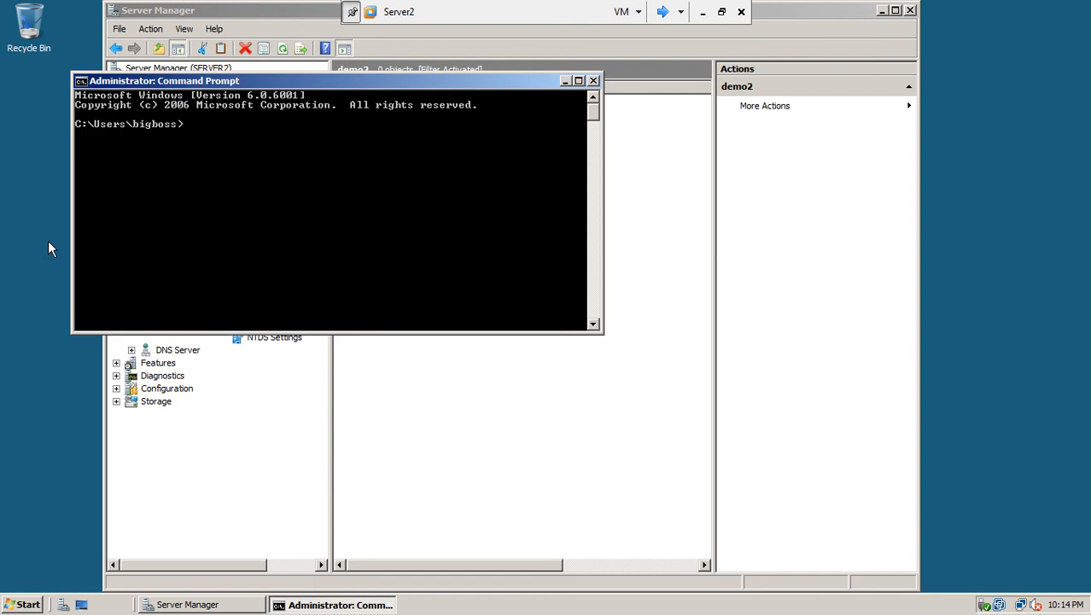
type("repadmin /syncall")
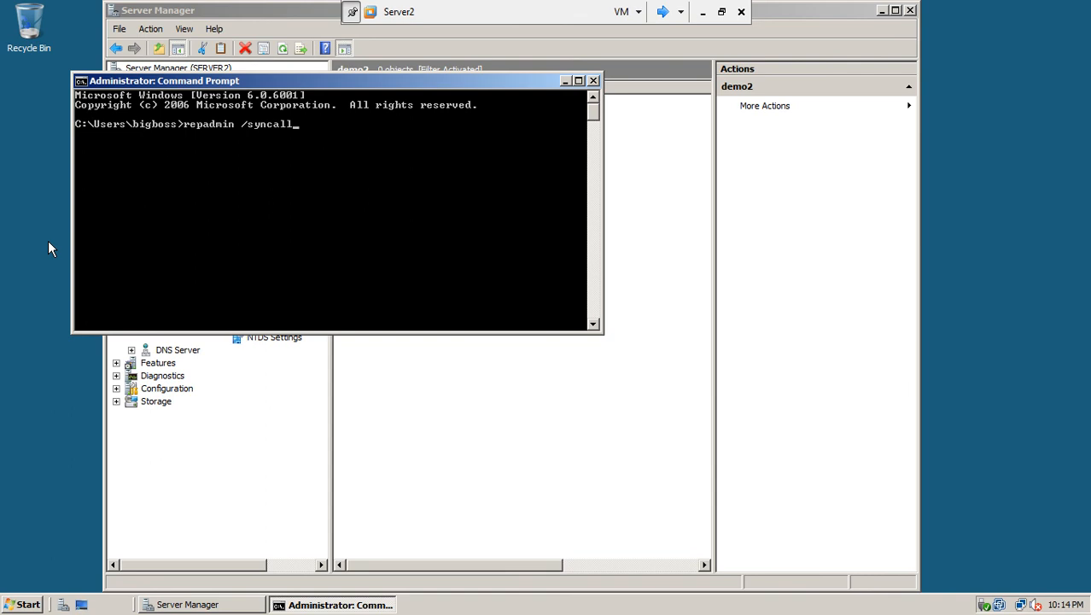
key("Return")
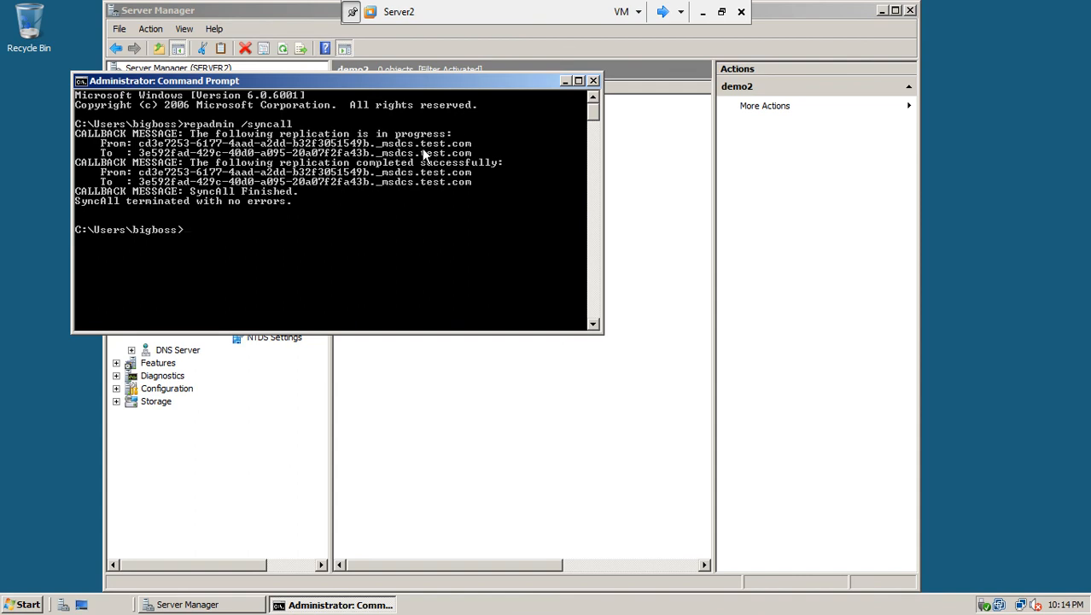
left_click(594, 81)
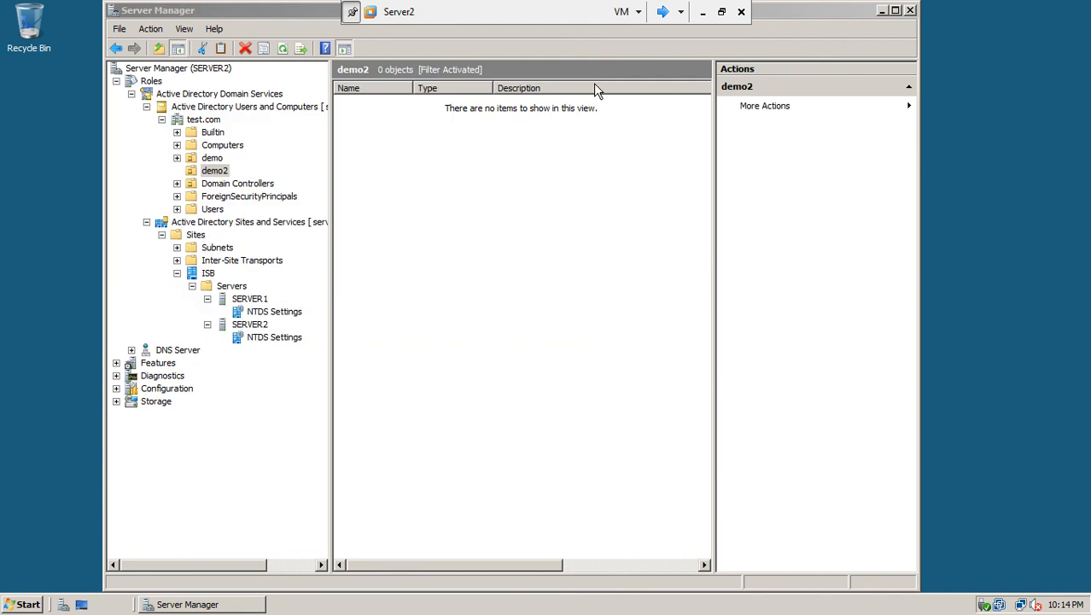
Close Server Manager, shut down Server2 with a planned reason, and switch to Server1
left_click(284, 55)
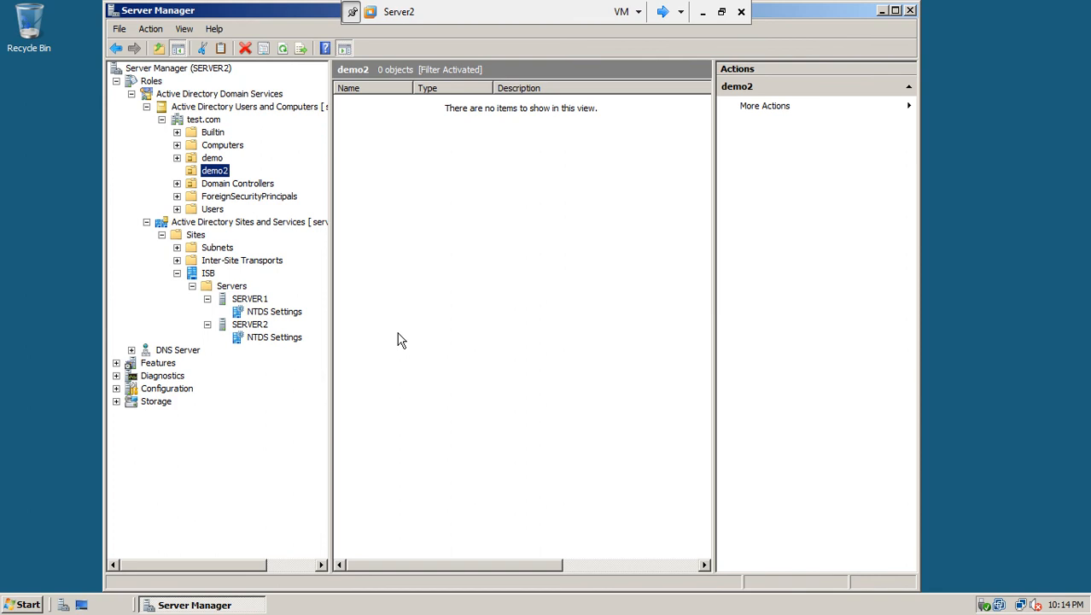
left_click(910, 11)
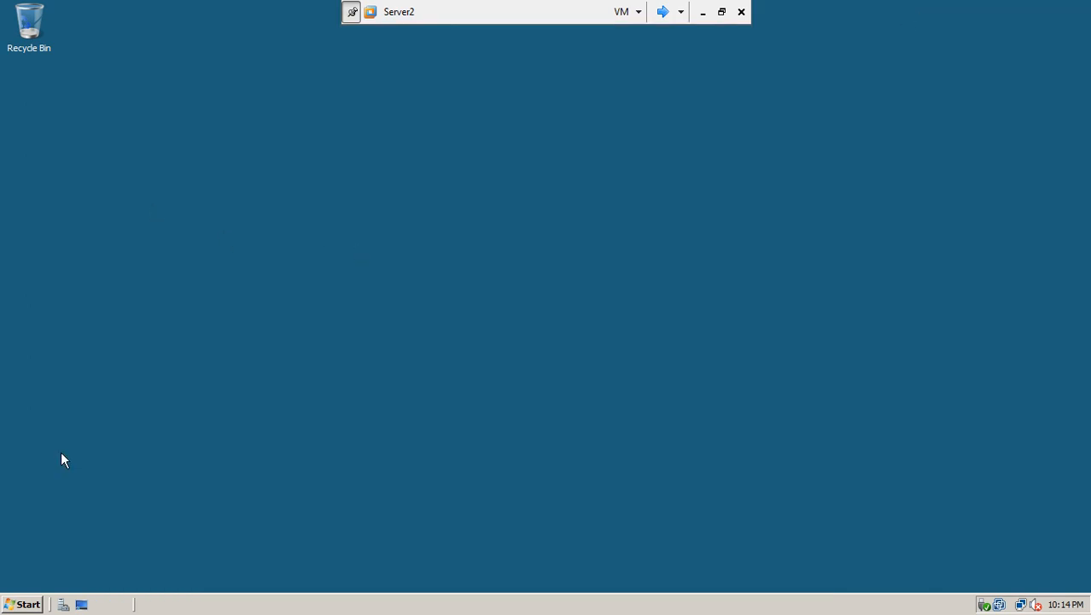
left_click(24, 605)
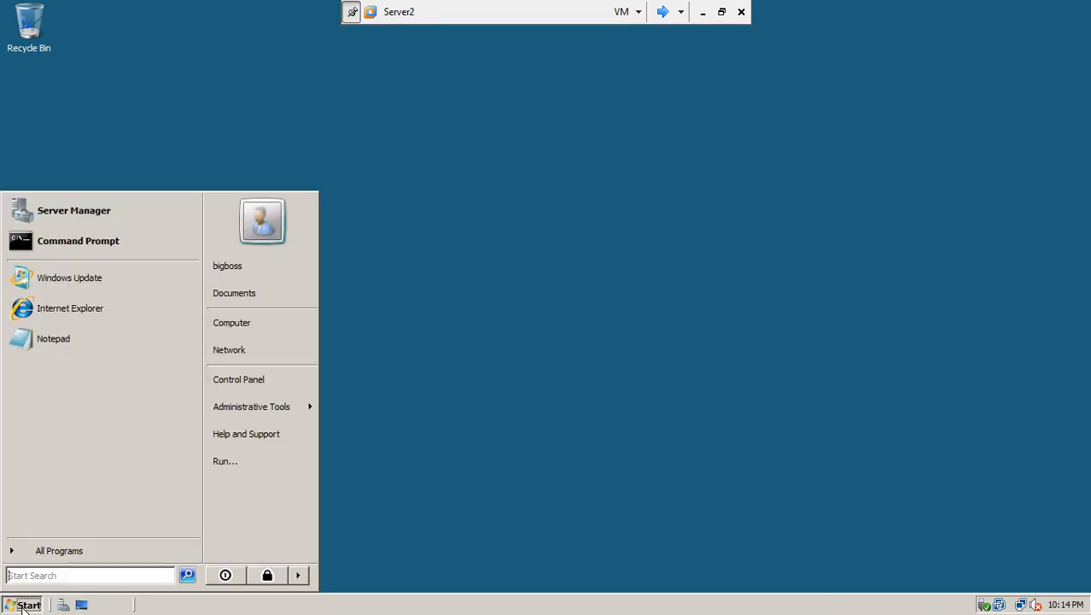
left_click(300, 577)
left_click(335, 577)
left_click(508, 263)
left_click(503, 289)
left_click(536, 387)
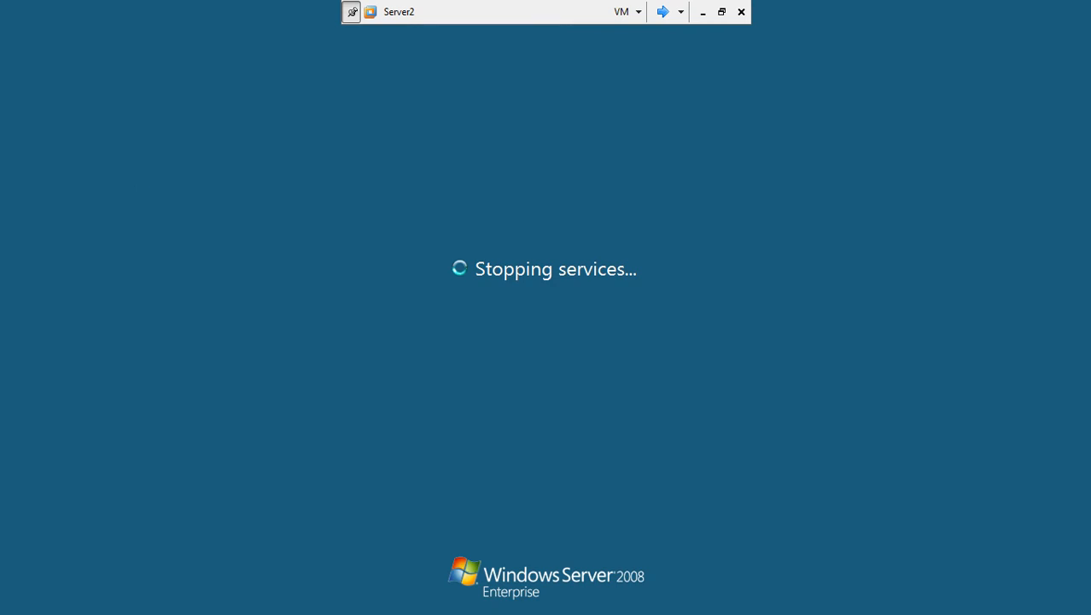
left_click(662, 12)
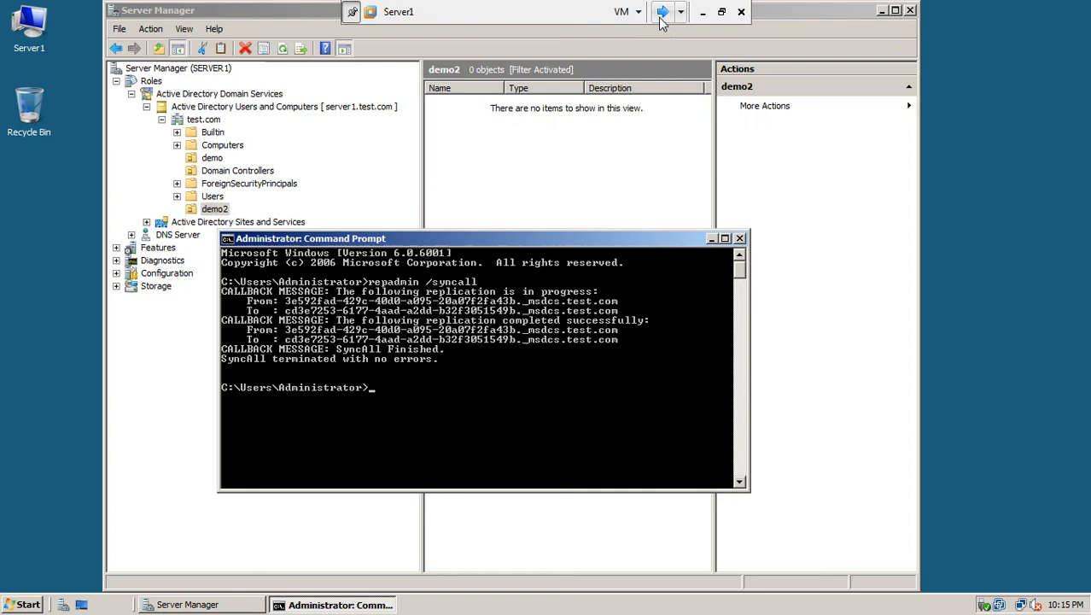
Close Command Prompt and Server Manager, then shut down Server1 with a planned reason
left_click(740, 240)
left_click(910, 11)
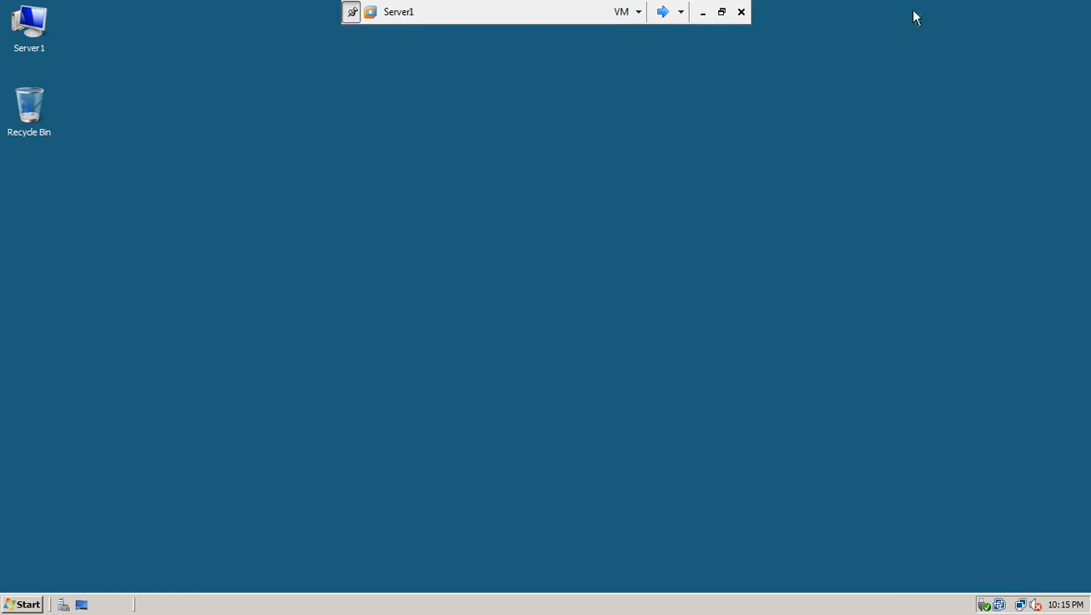
left_click(24, 605)
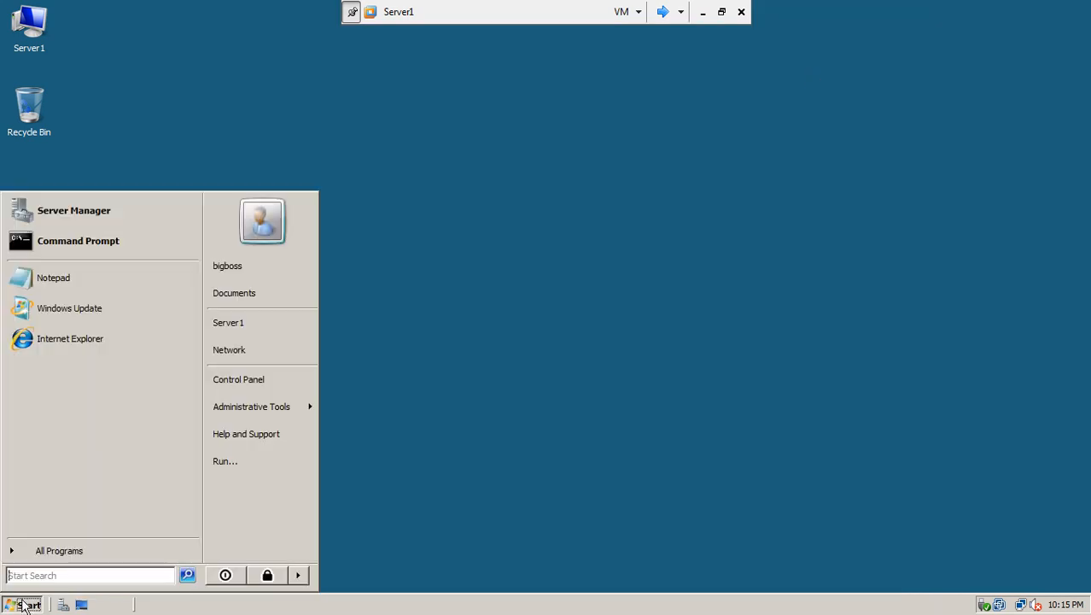
left_click(298, 575)
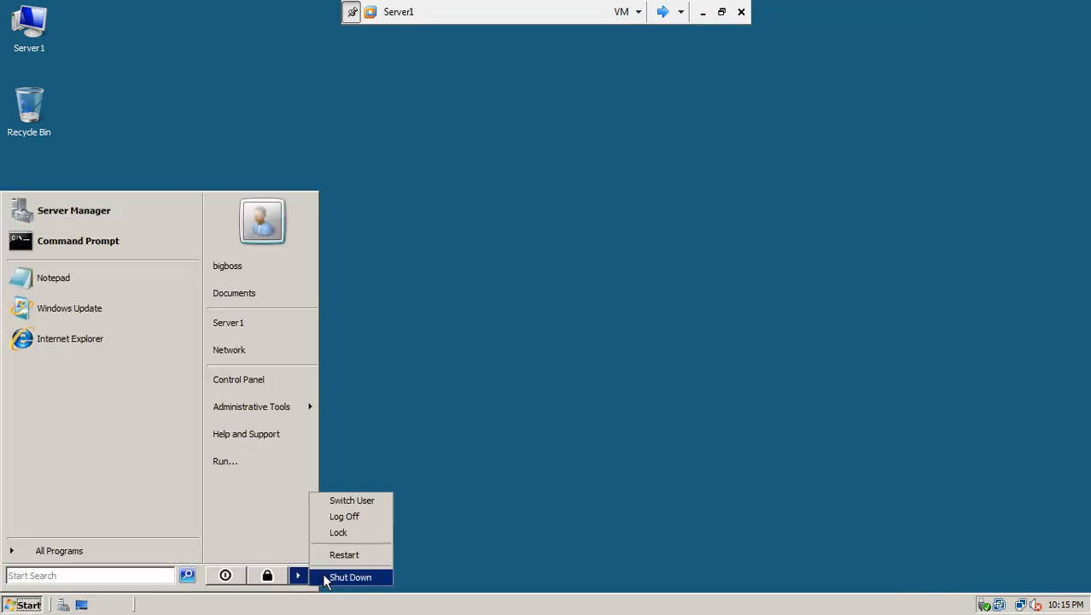
left_click(326, 578)
left_click(548, 253)
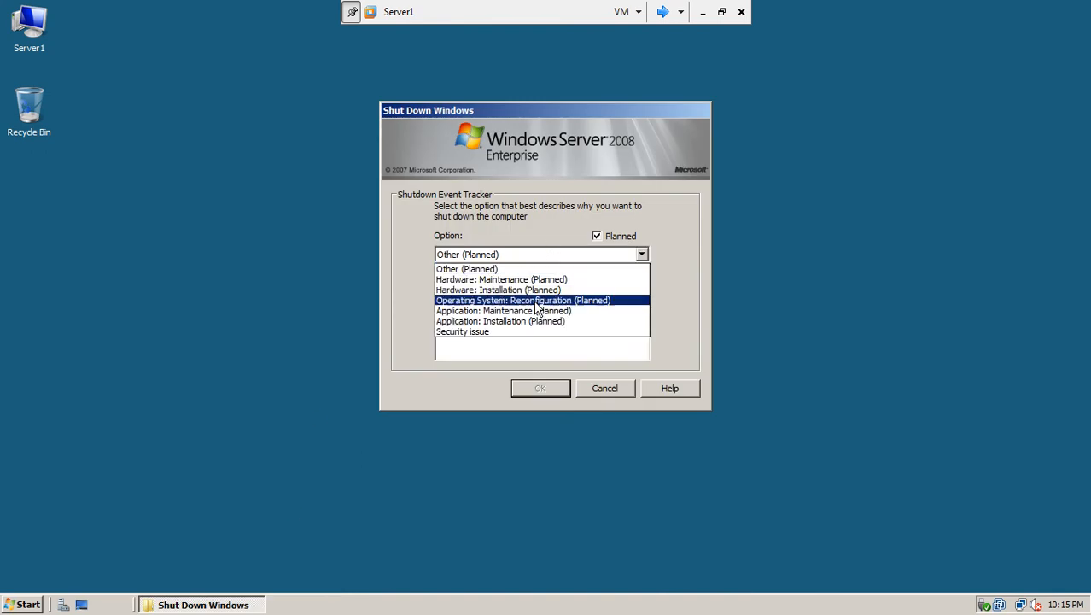
left_click(536, 310)
left_click(530, 388)
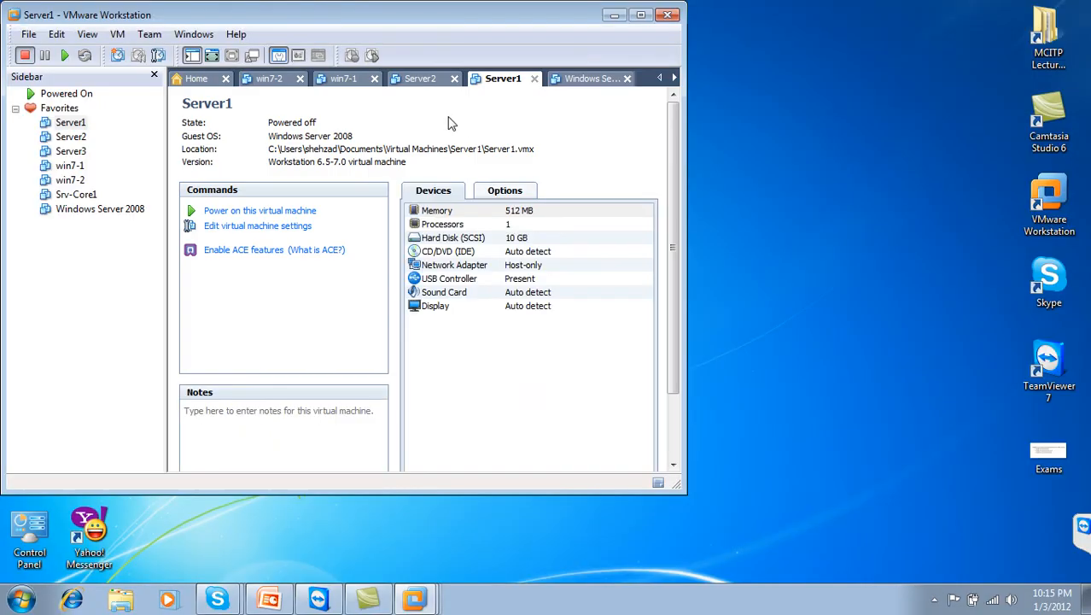
Confirm Server1, Server2, win7-1 and win7-2 tabs show powered off, then exit Workstation
left_click(423, 85)
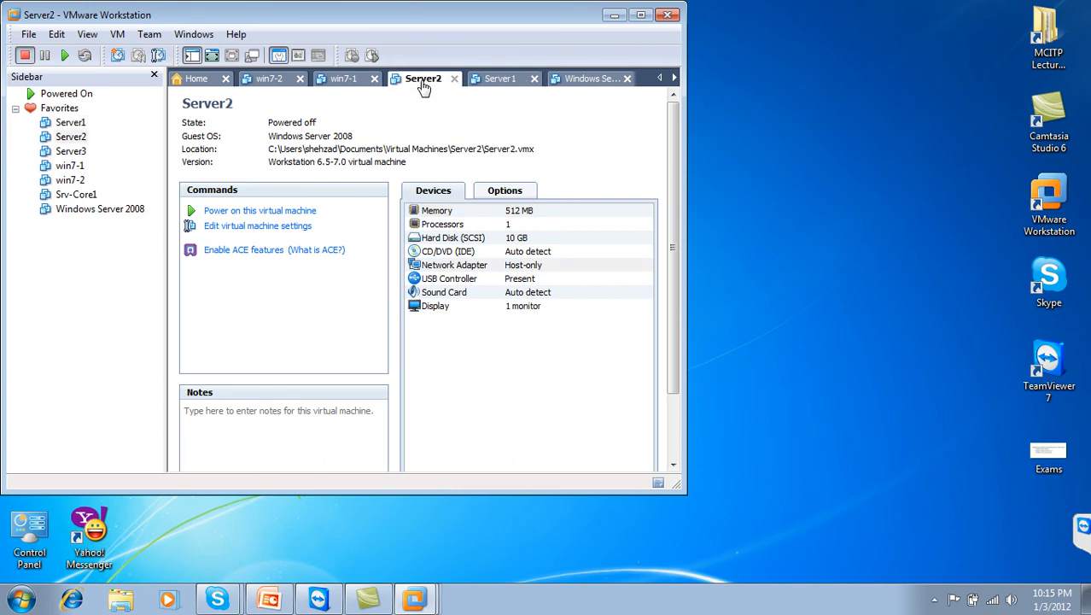
left_click(504, 78)
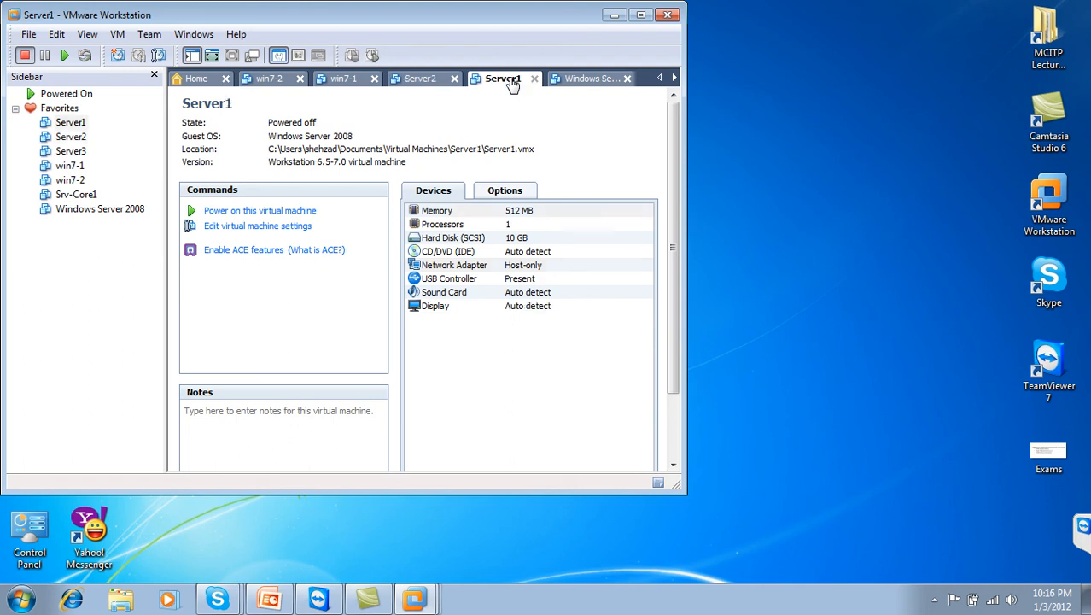
left_click(640, 14)
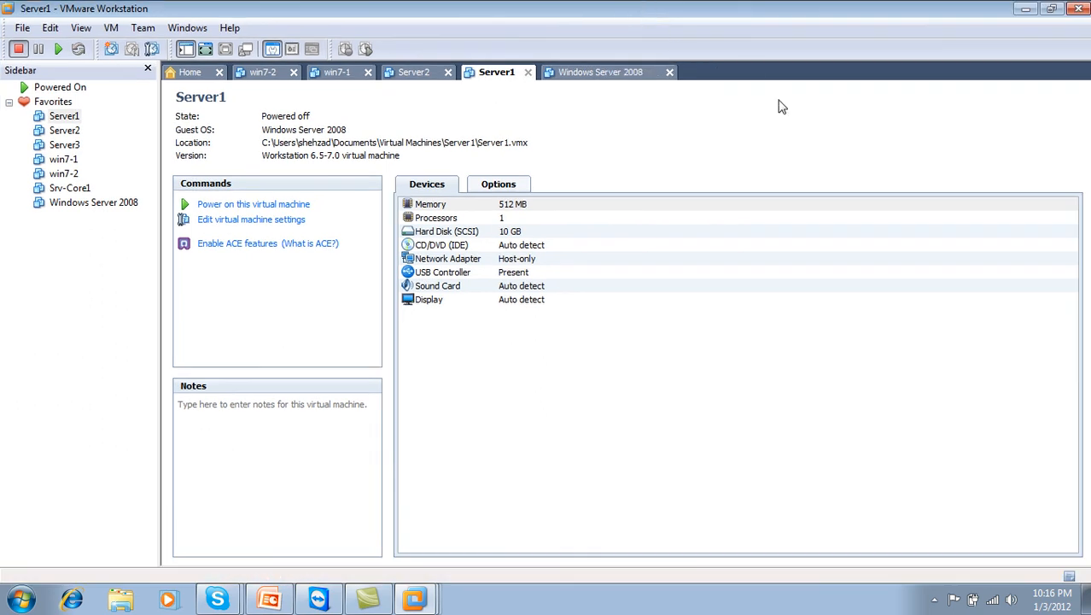
left_click(416, 79)
left_click(339, 77)
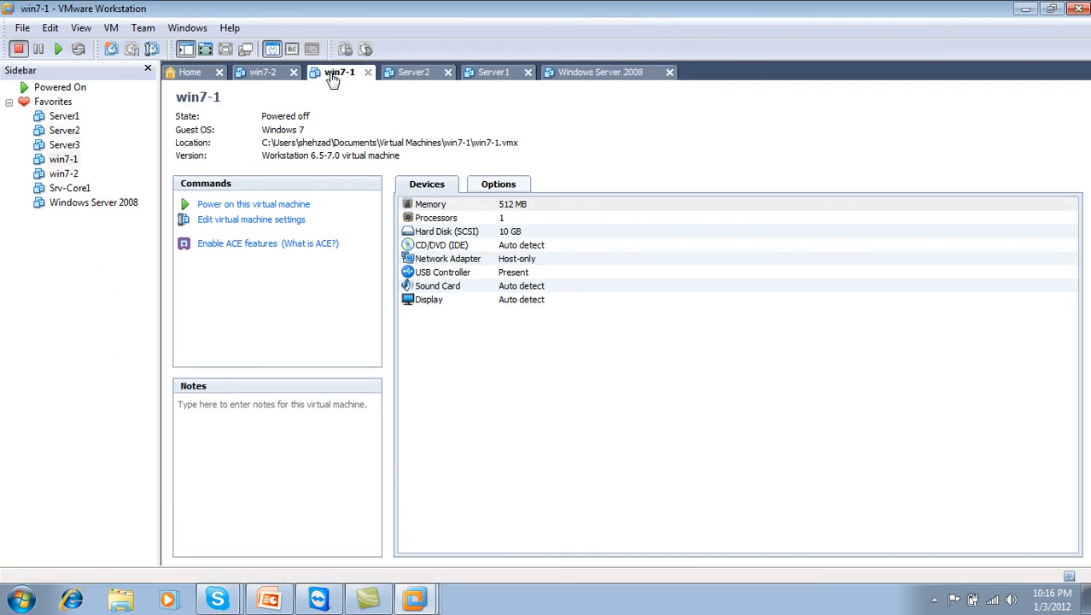
left_click(263, 77)
left_click(433, 82)
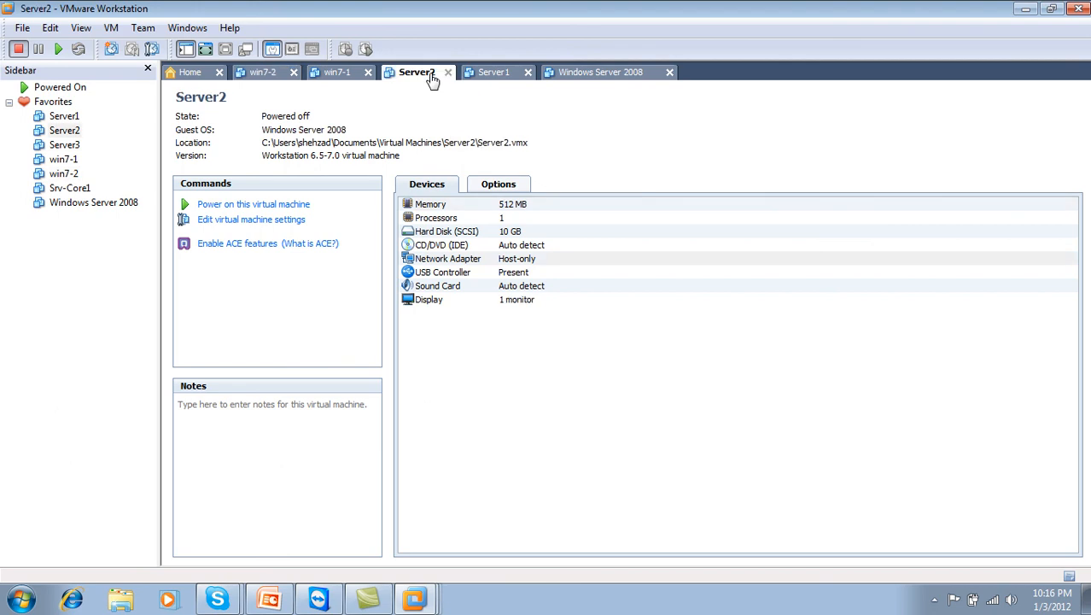
left_click(499, 82)
left_click(580, 77)
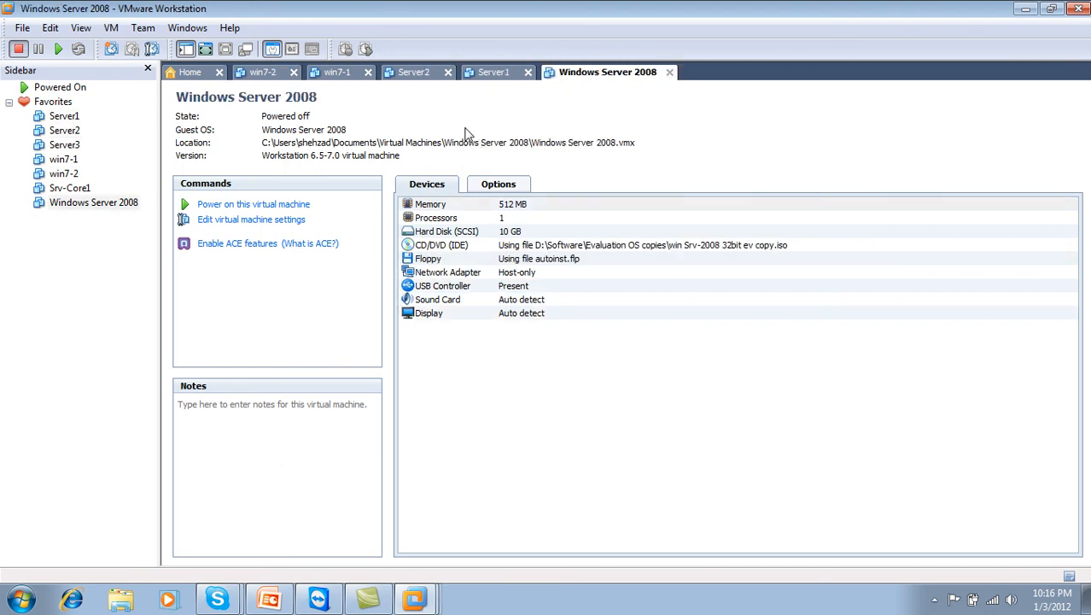
left_click(340, 75)
left_click(1079, 8)
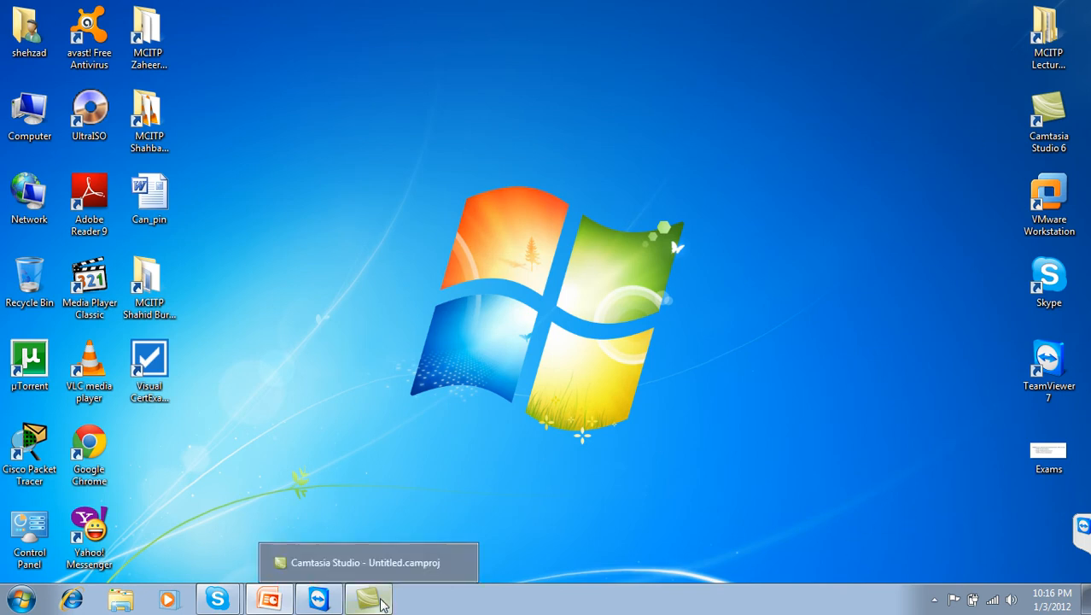
left_click(934, 600)
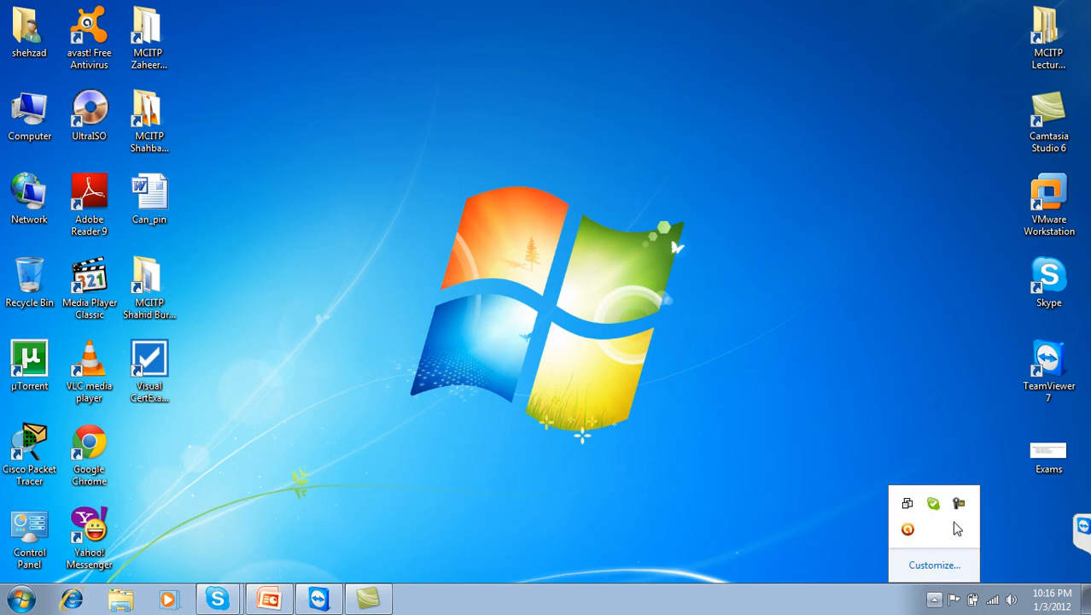